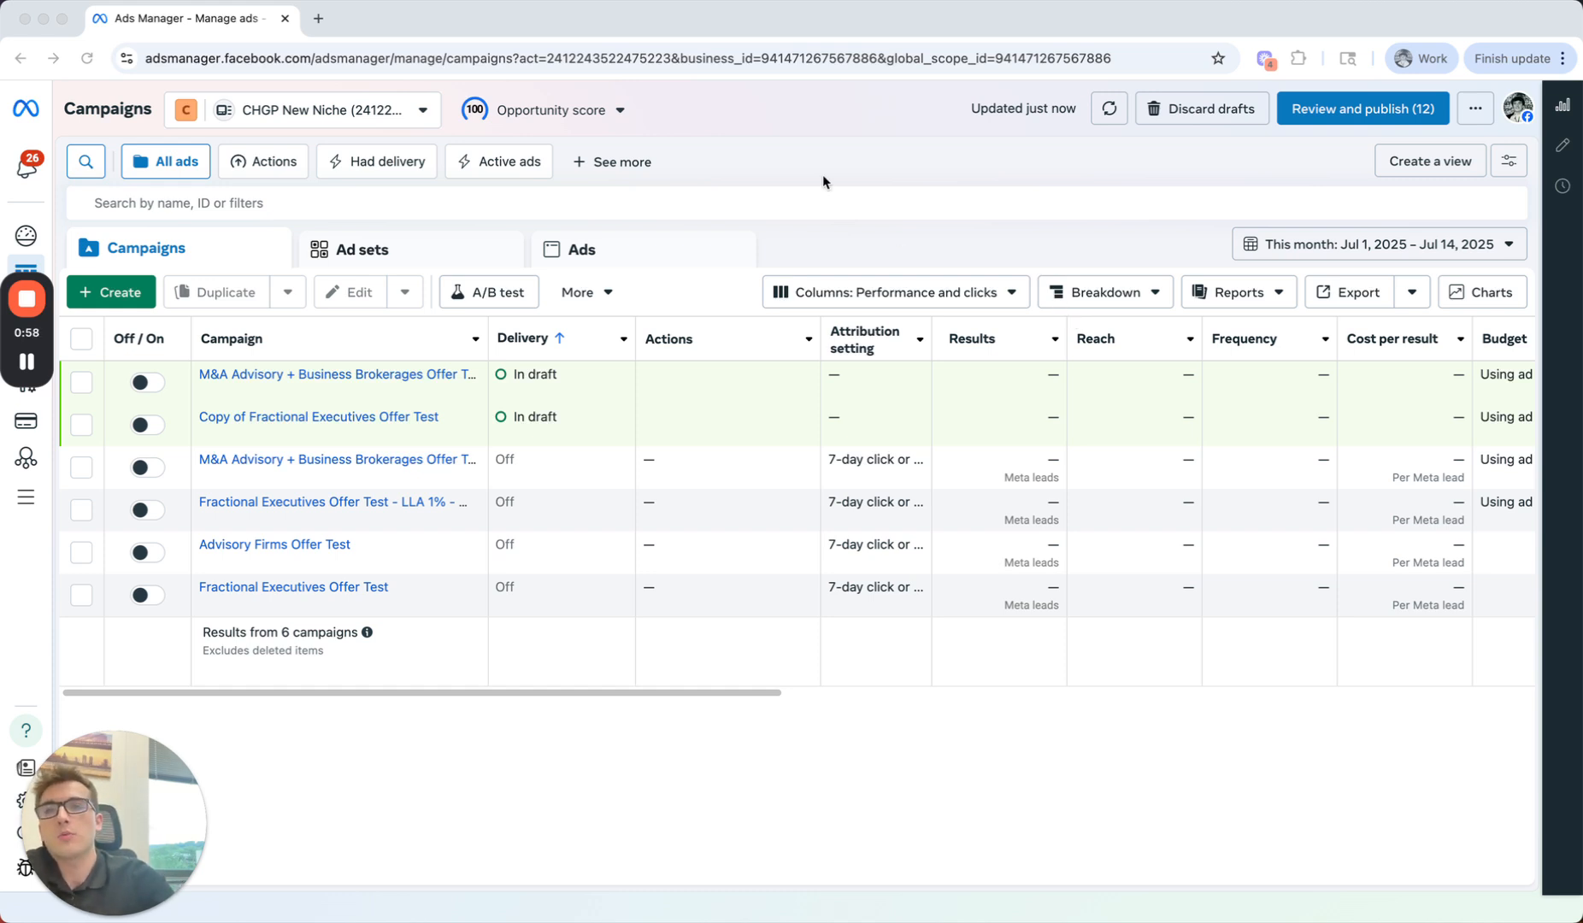
Step: Create a new Auction campaign with the Leads objective
{"action": "left_click", "coordinate": [126, 289]}
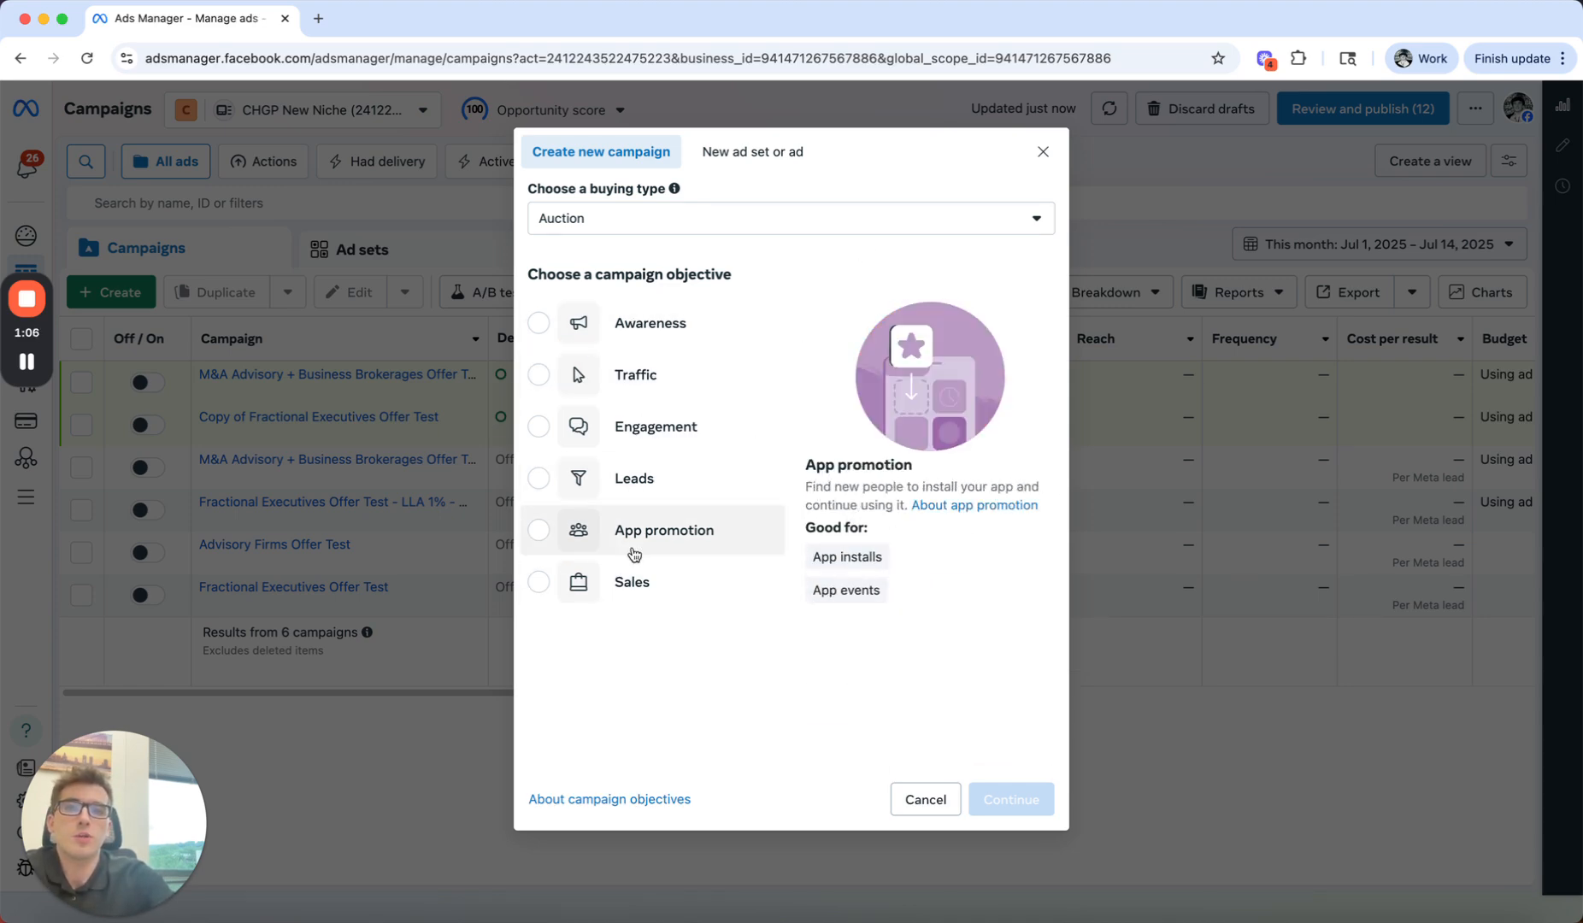
{"action": "mouse_move", "coordinate": [665, 392]}
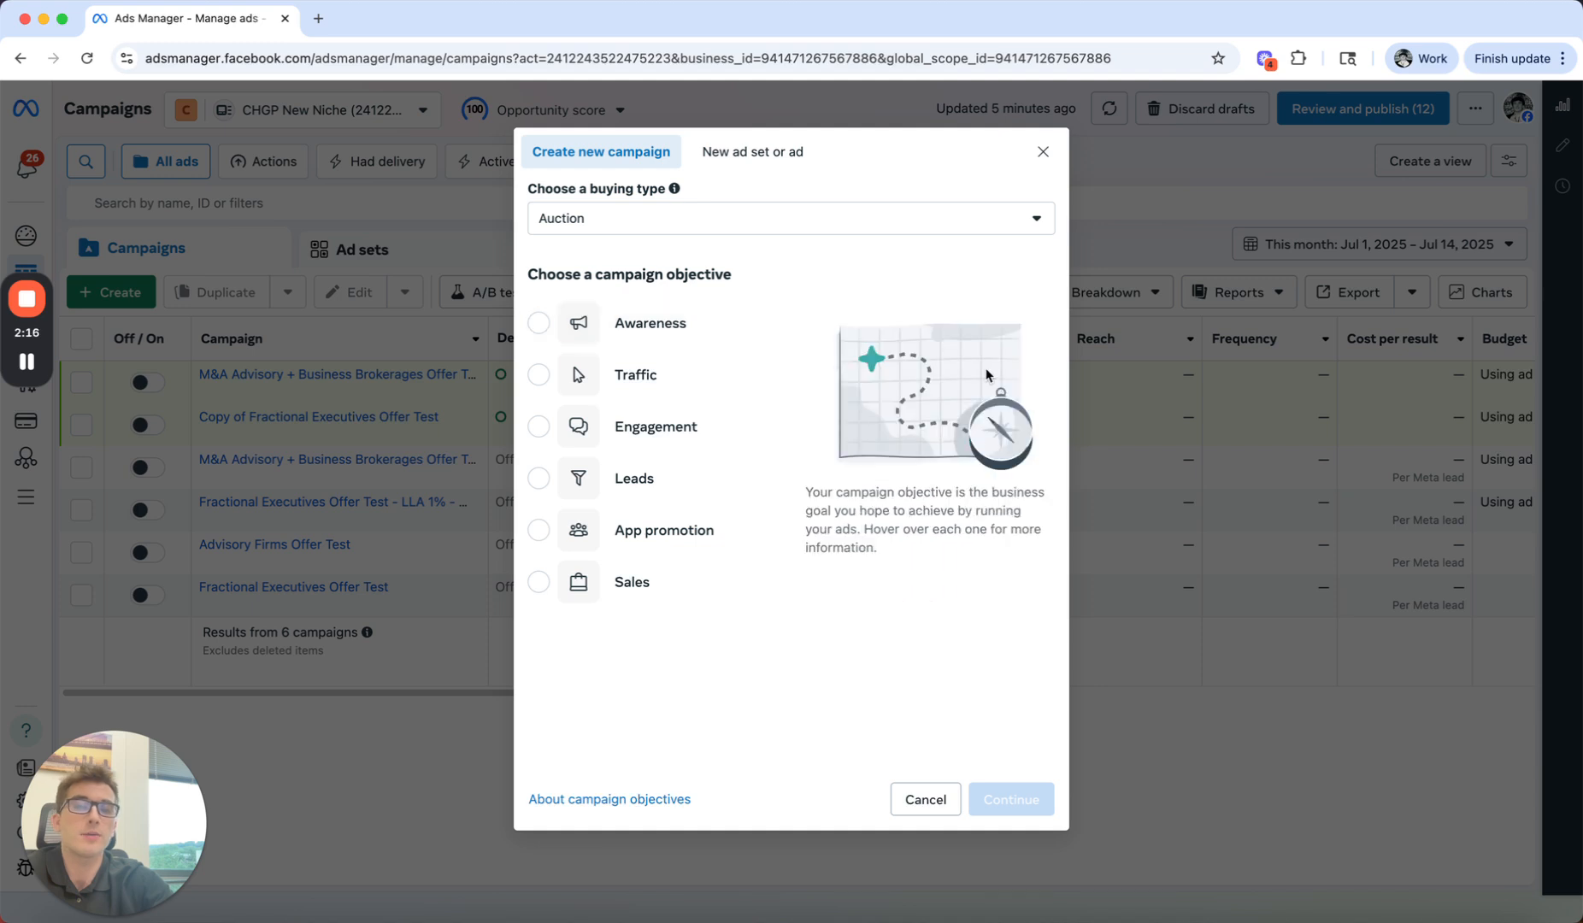
{"action": "left_click", "coordinate": [675, 477]}
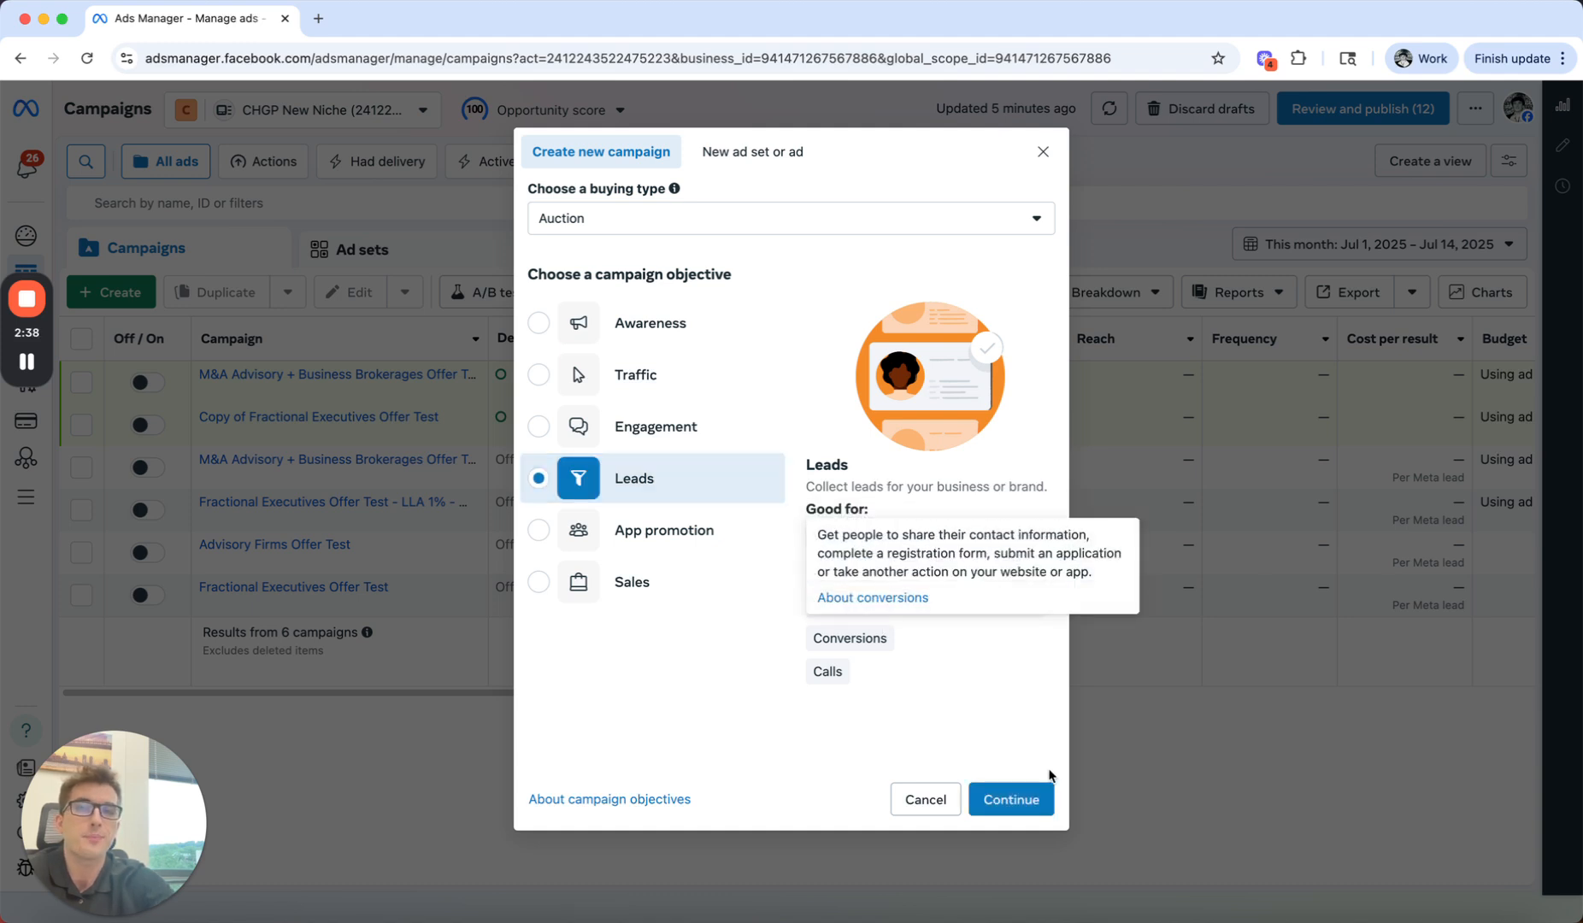
{"action": "left_click", "coordinate": [1020, 806]}
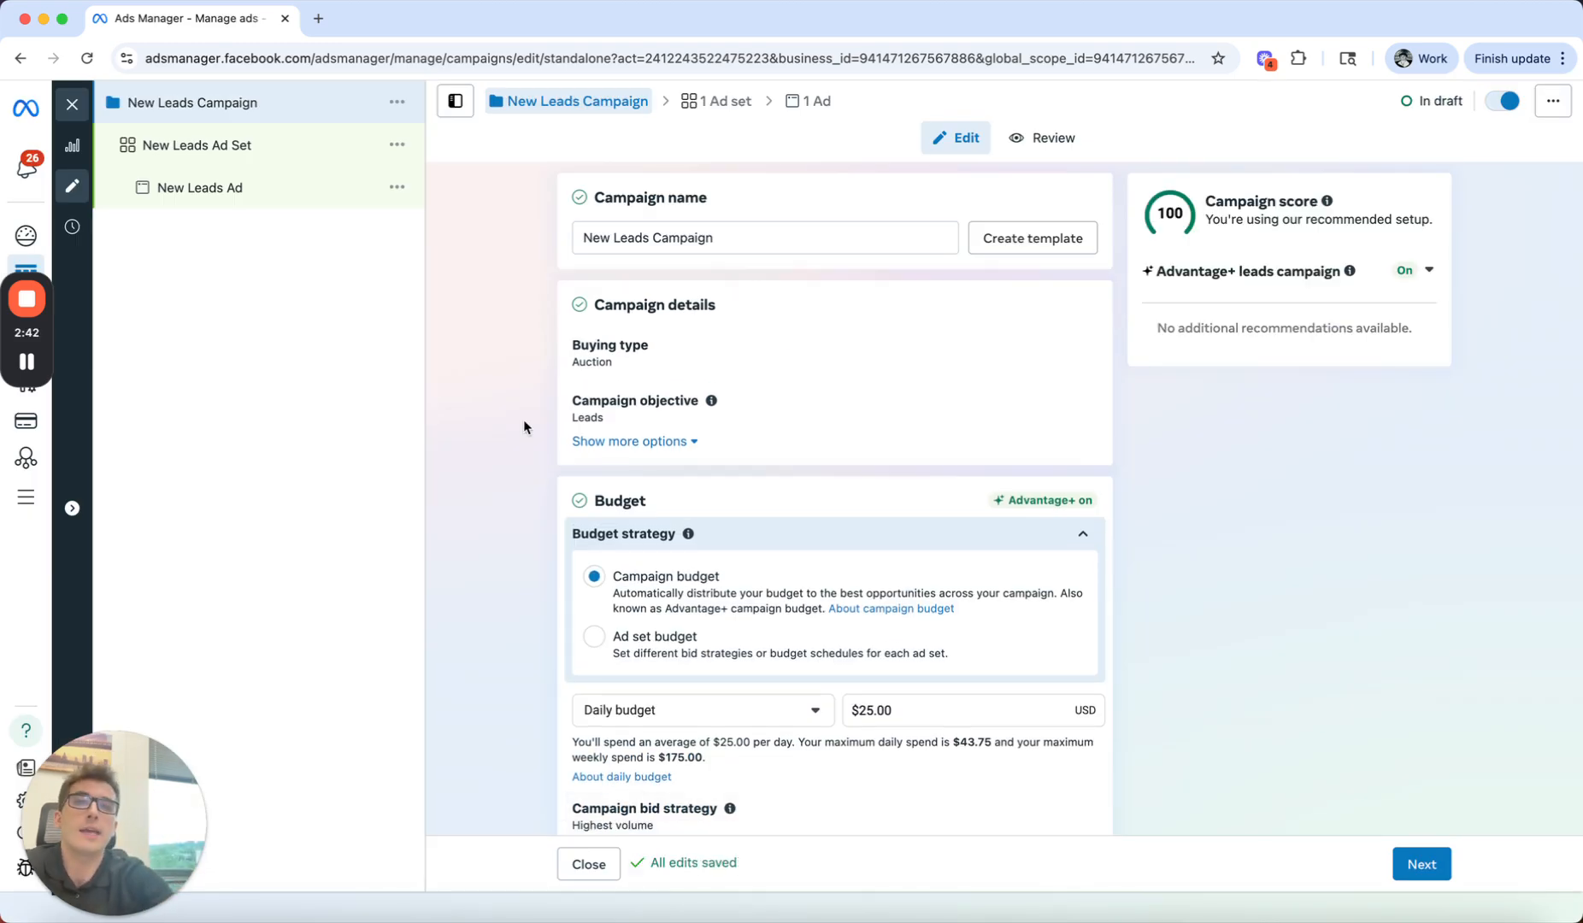
Step: Rename the campaign as "Lawyers | 07/14/2025"
{"action": "left_click_drag", "start_coordinate": [748, 232], "coordinate": [330, 215]}
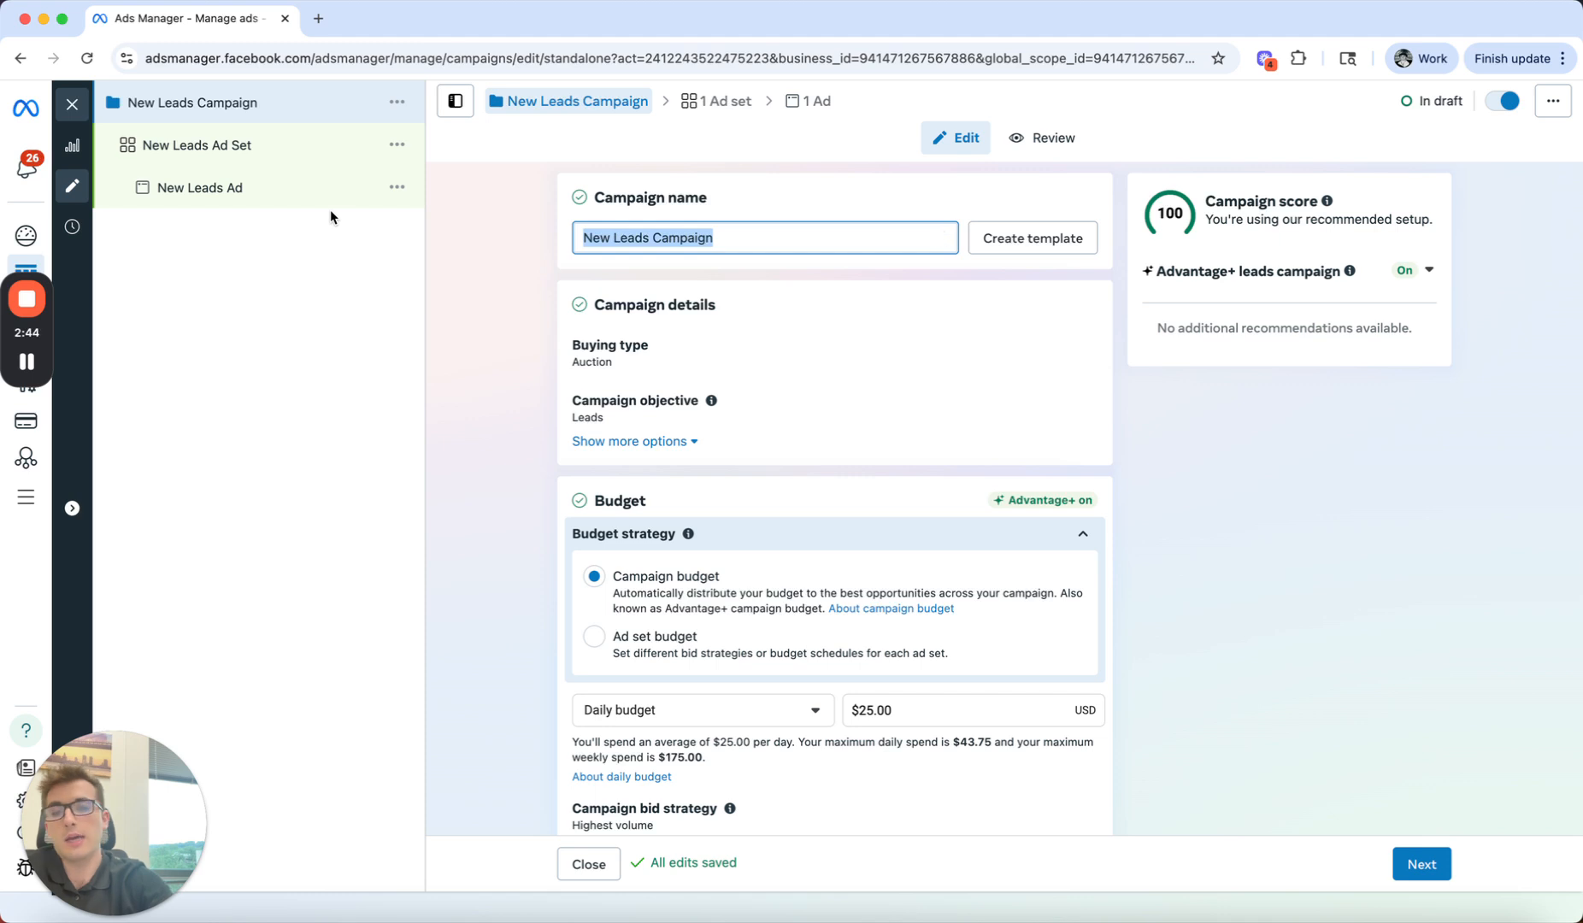
{"action": "key", "text": "BackSpace"}
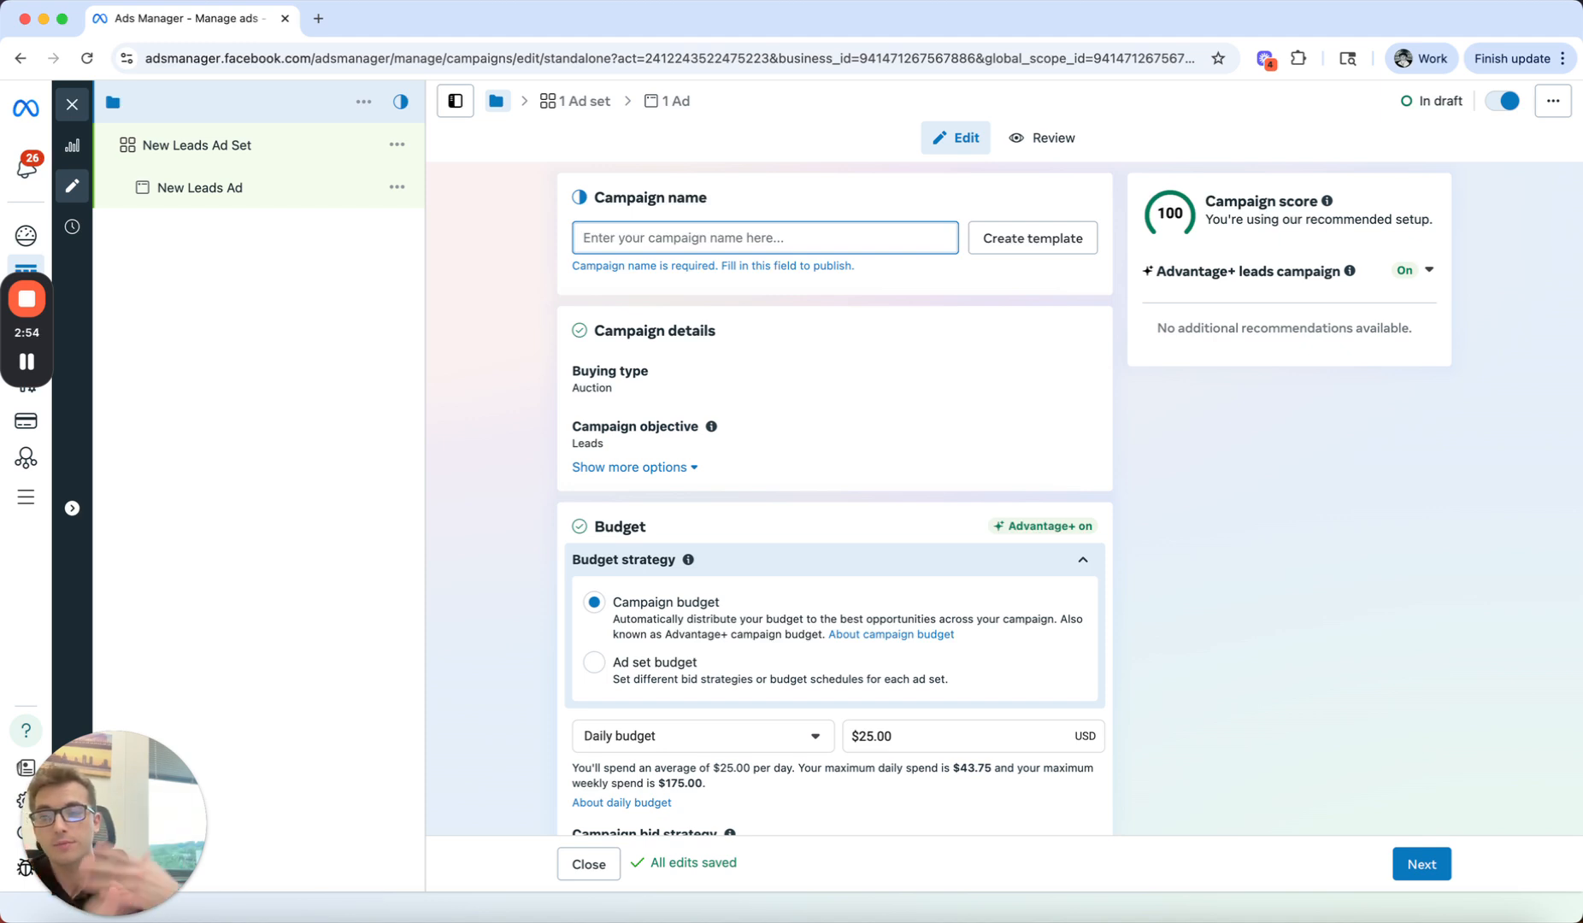
{"action": "type", "text": "Lawyer"}
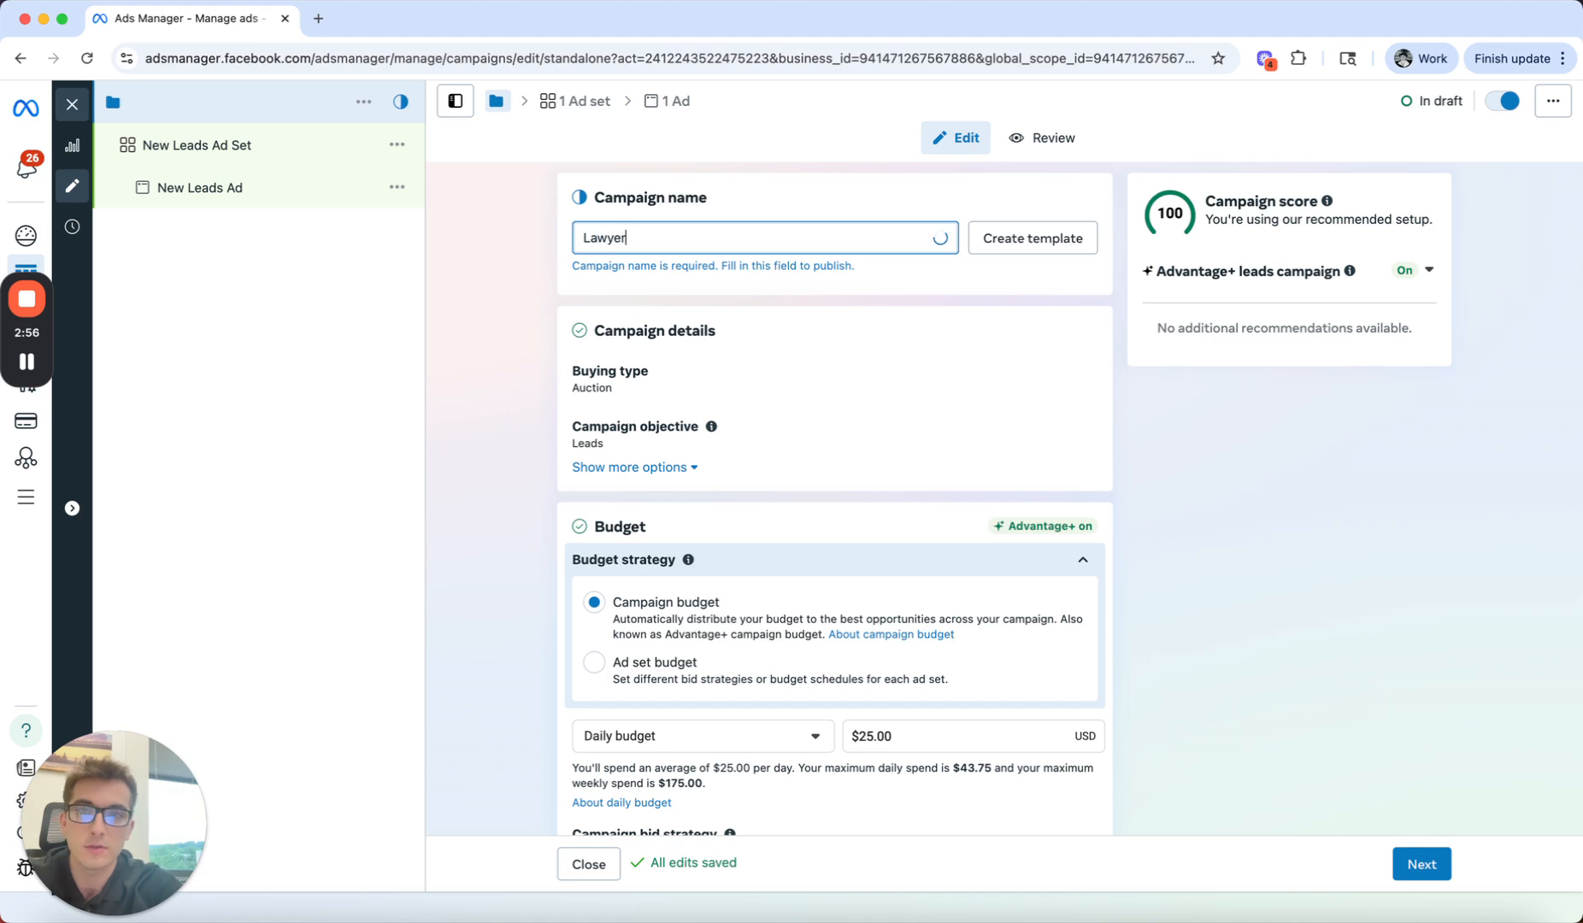
{"action": "type", "text": "s | 0"}
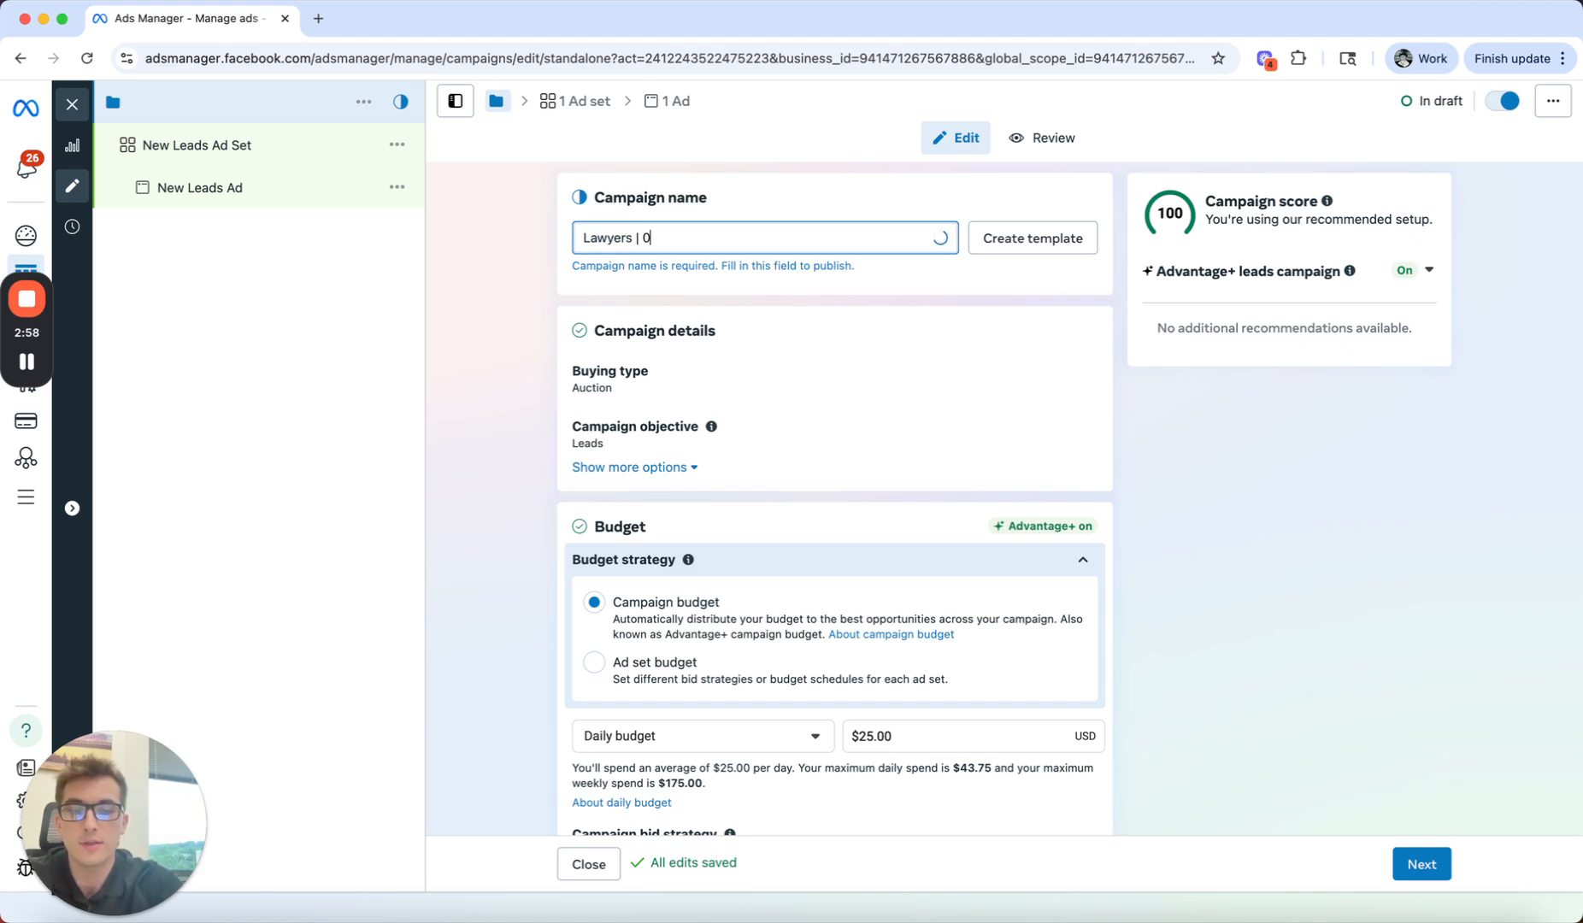
{"action": "type", "text": "7/14/2025"}
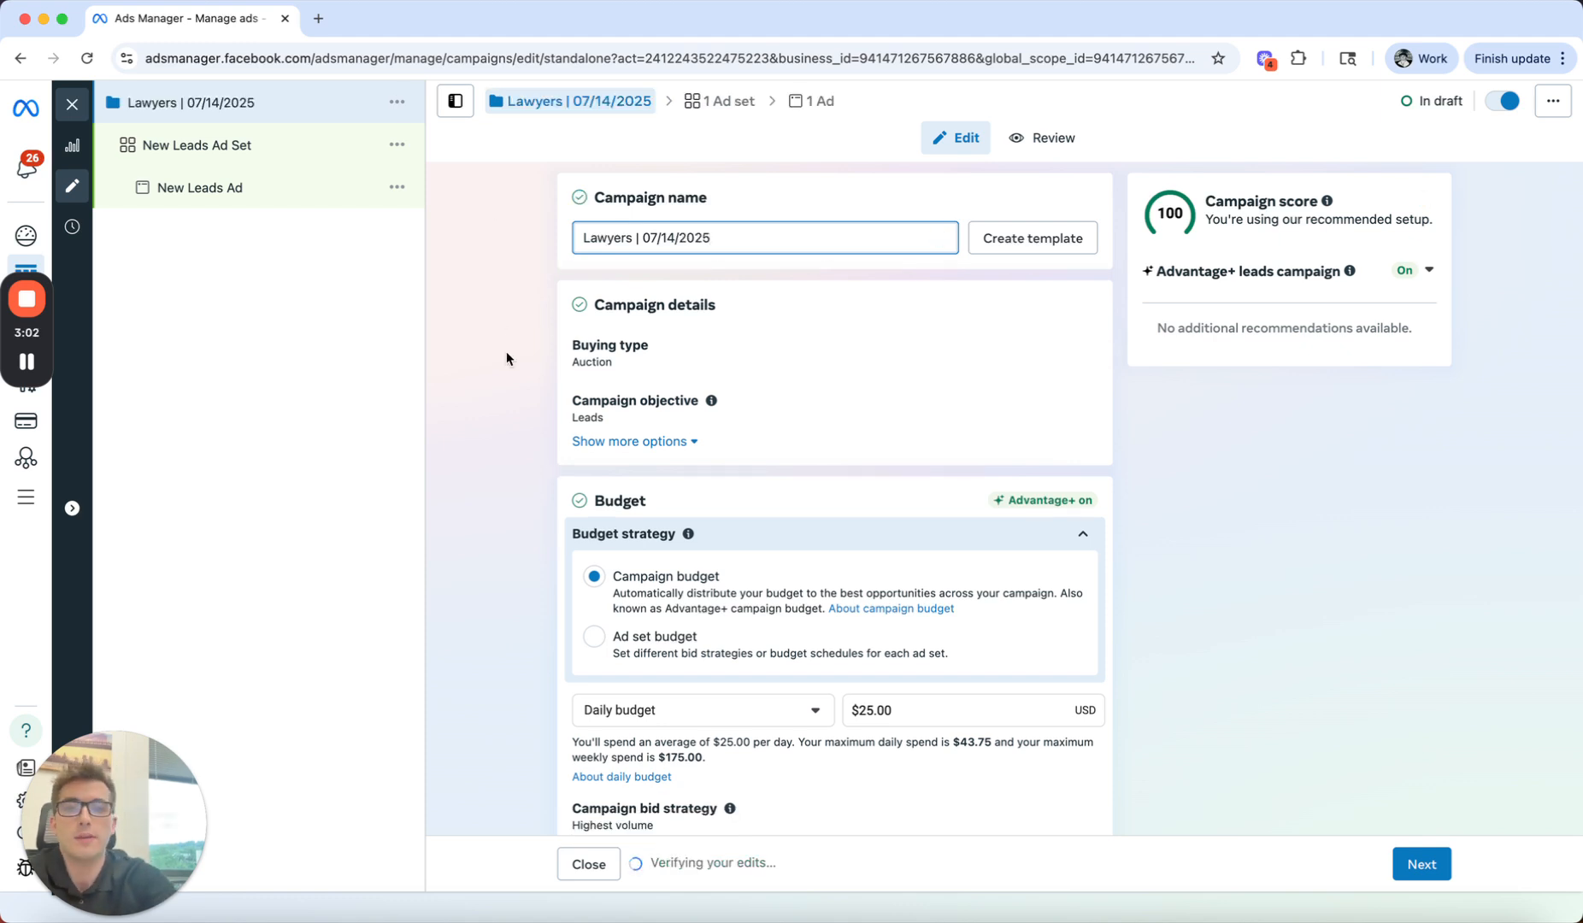
Step: Set the campaign's daily budget to $100 and proceed to the ad set settings
{"action": "scroll", "coordinate": [513, 385], "scroll_direction": "down", "scroll_amount": 2}
{"action": "scroll", "coordinate": [502, 450], "scroll_direction": "down", "scroll_amount": 3}
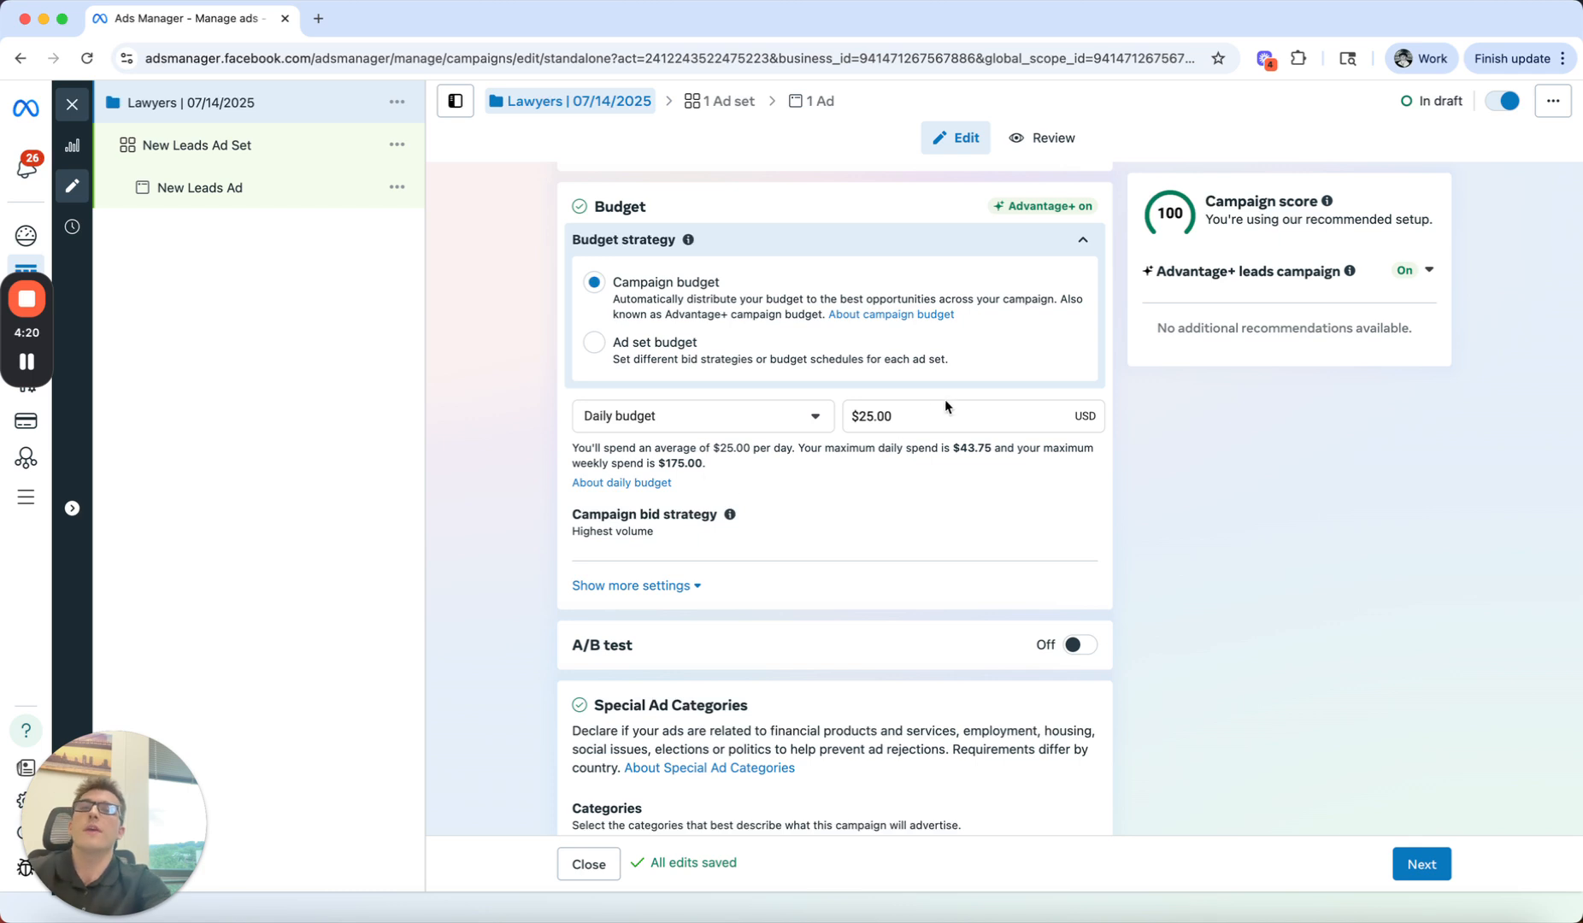
{"action": "left_click", "coordinate": [914, 419]}
{"action": "type", "text": "100"}
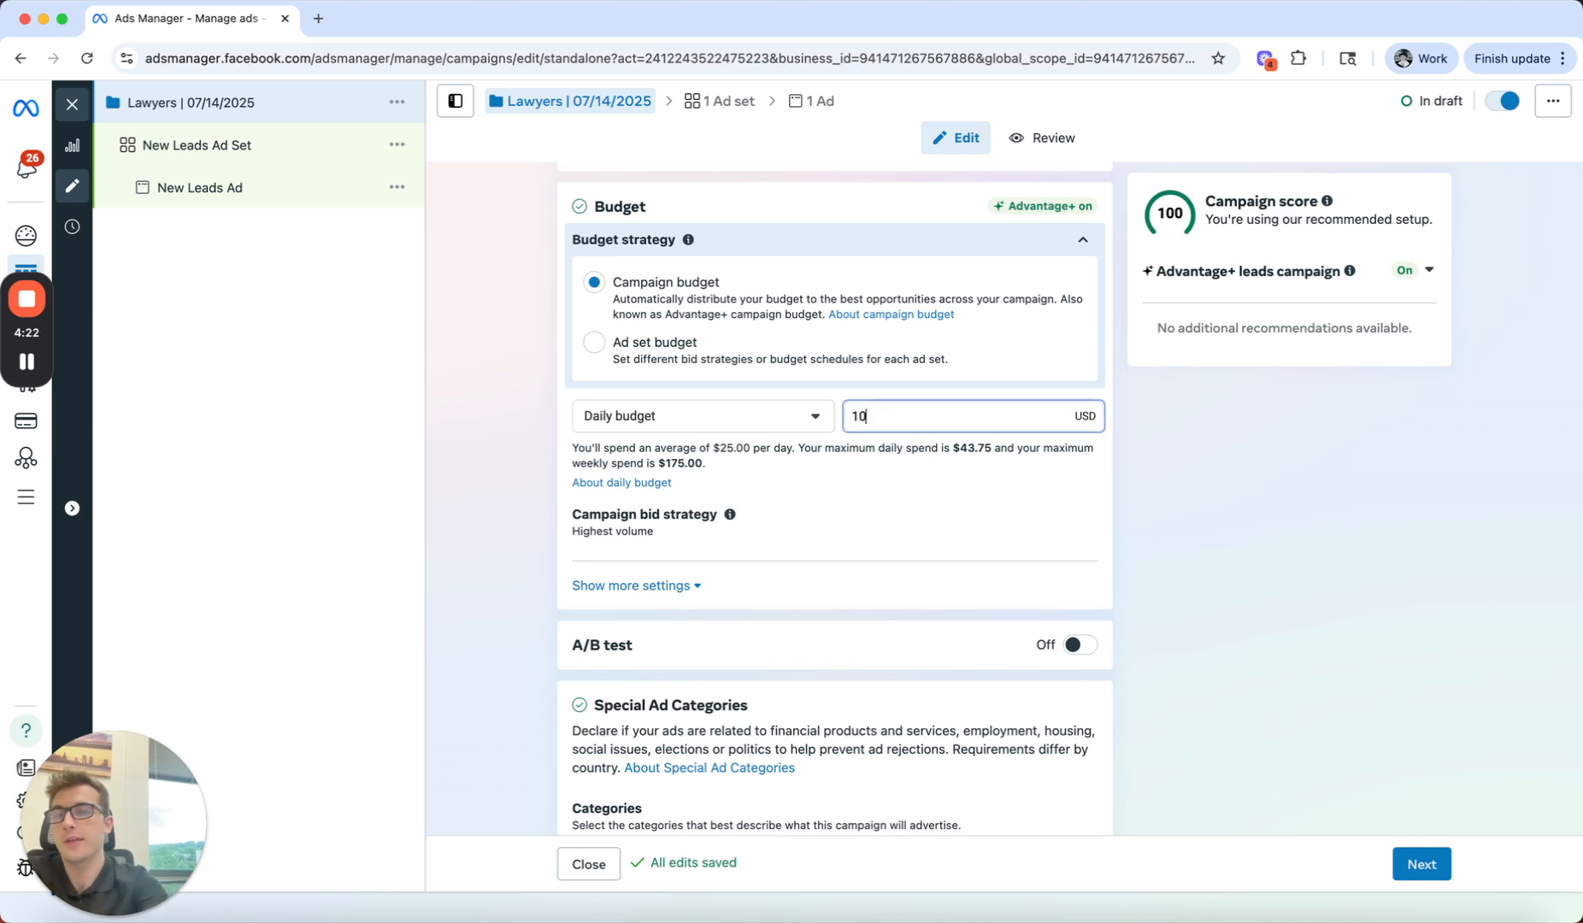
{"action": "left_click", "coordinate": [1166, 579]}
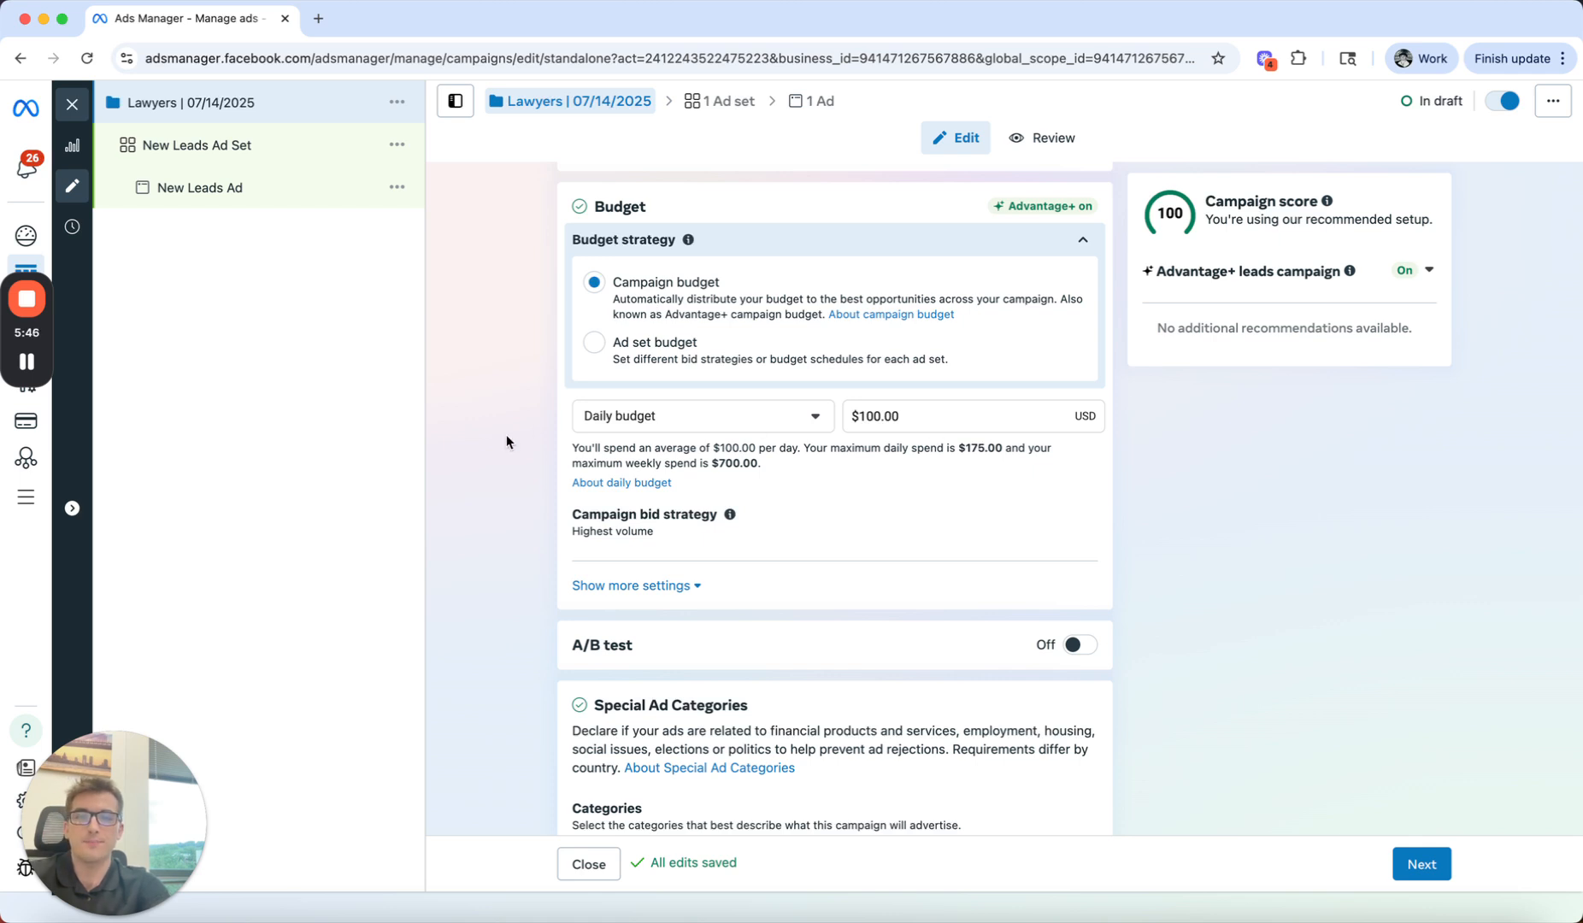
{"action": "scroll", "coordinate": [506, 436], "scroll_direction": "down", "scroll_amount": 2}
{"action": "left_click", "coordinate": [1422, 865]}
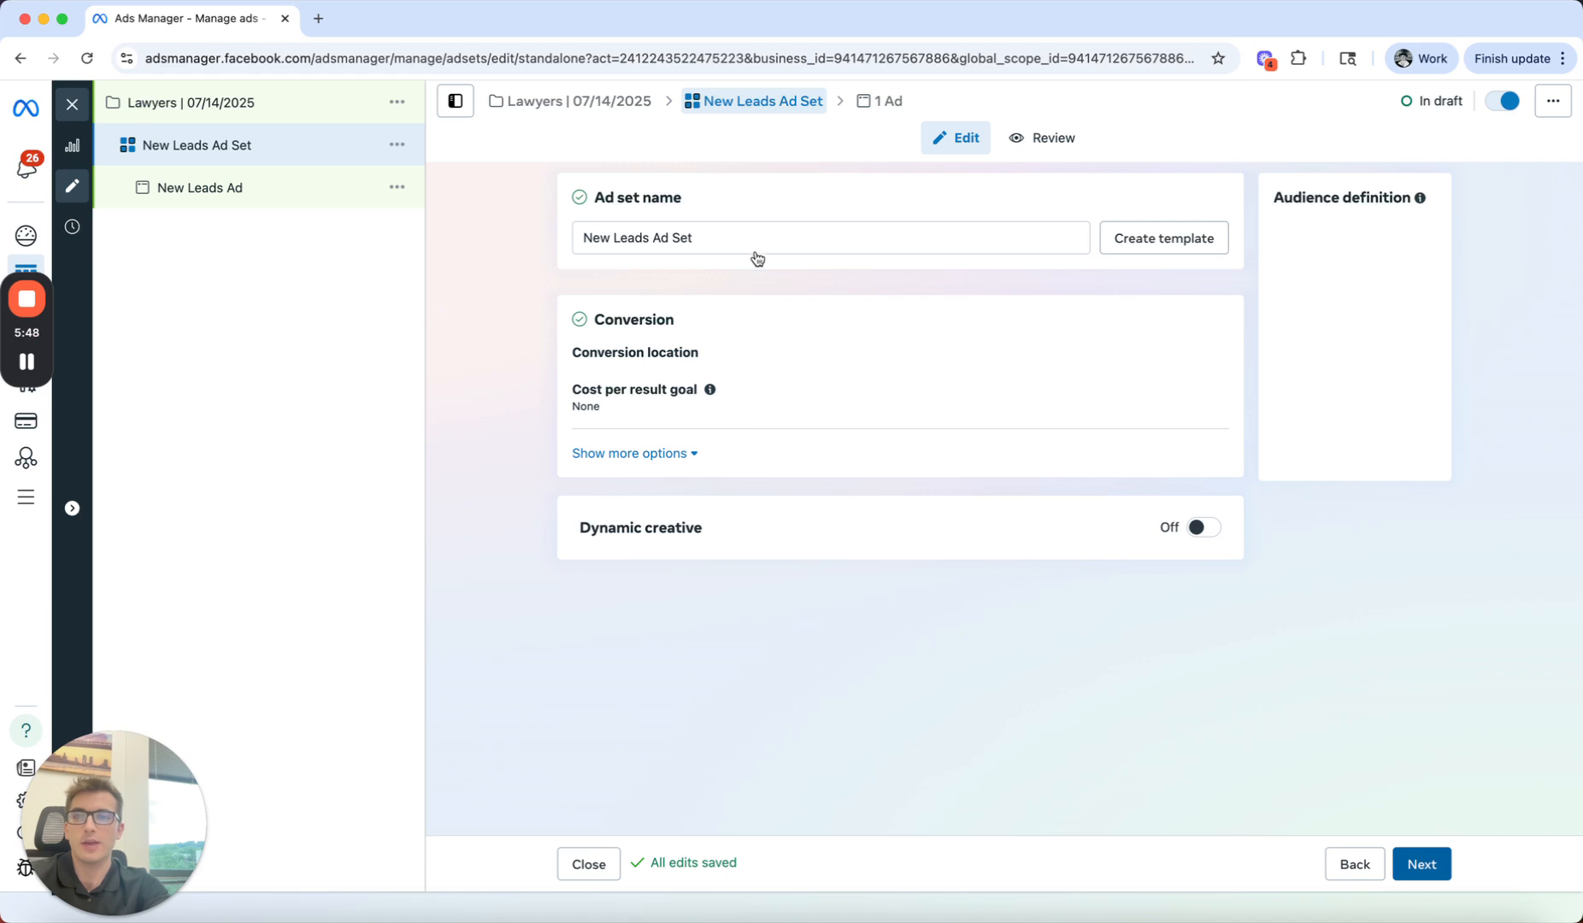
Step: Rename the ad set as "Interest Stack #1"
{"action": "left_click_drag", "start_coordinate": [739, 241], "coordinate": [575, 244]}
{"action": "key", "text": "BackSpace"}
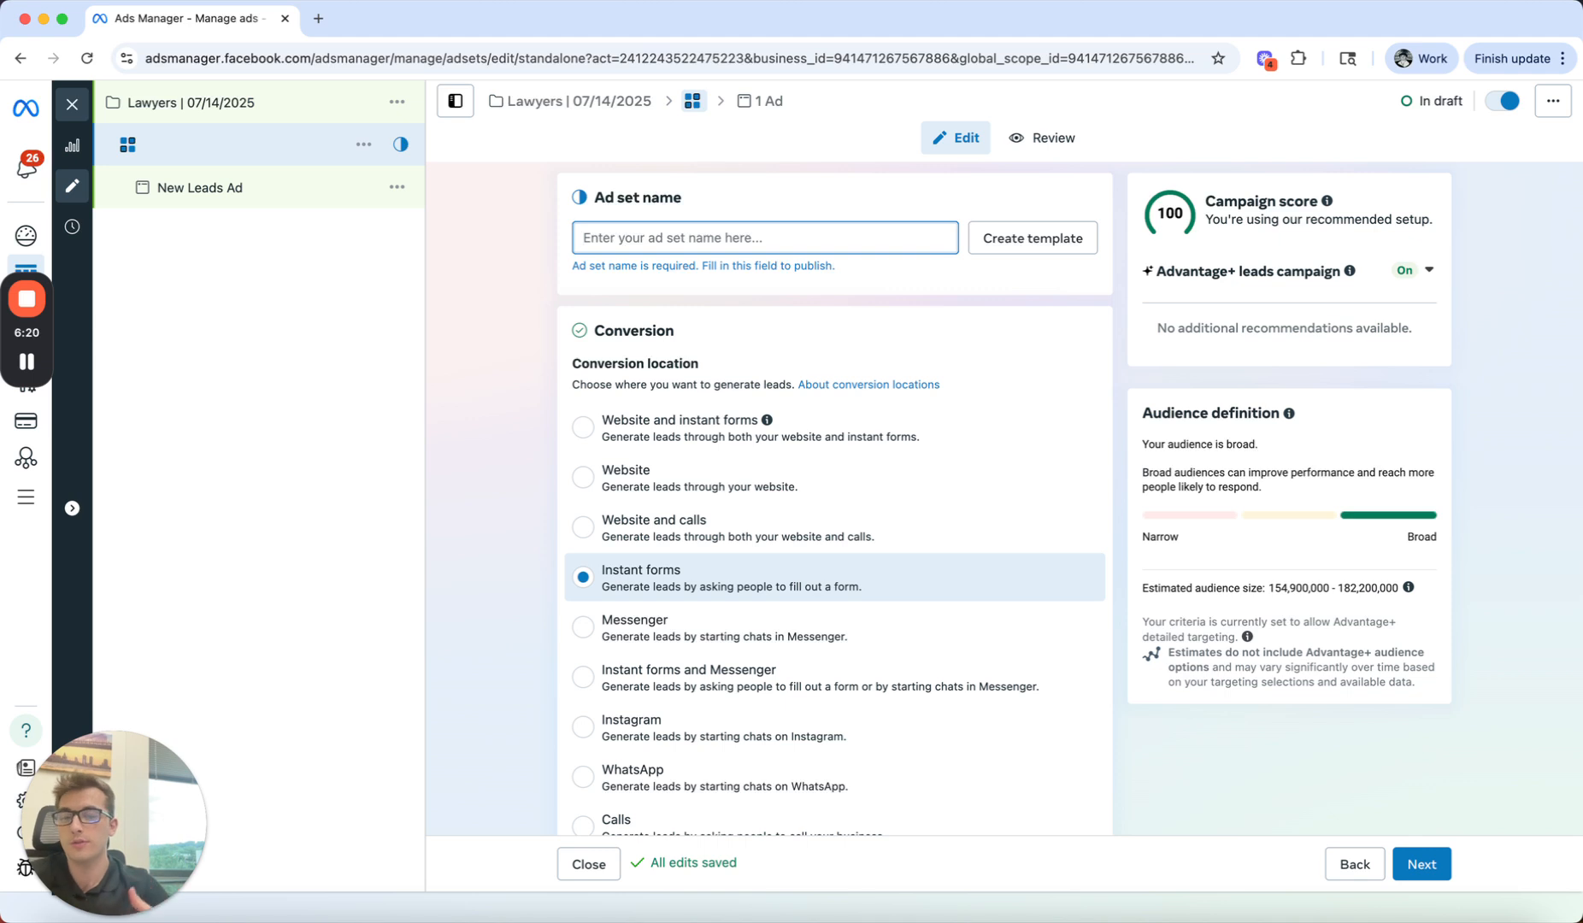
{"action": "type", "text": "Interest "}
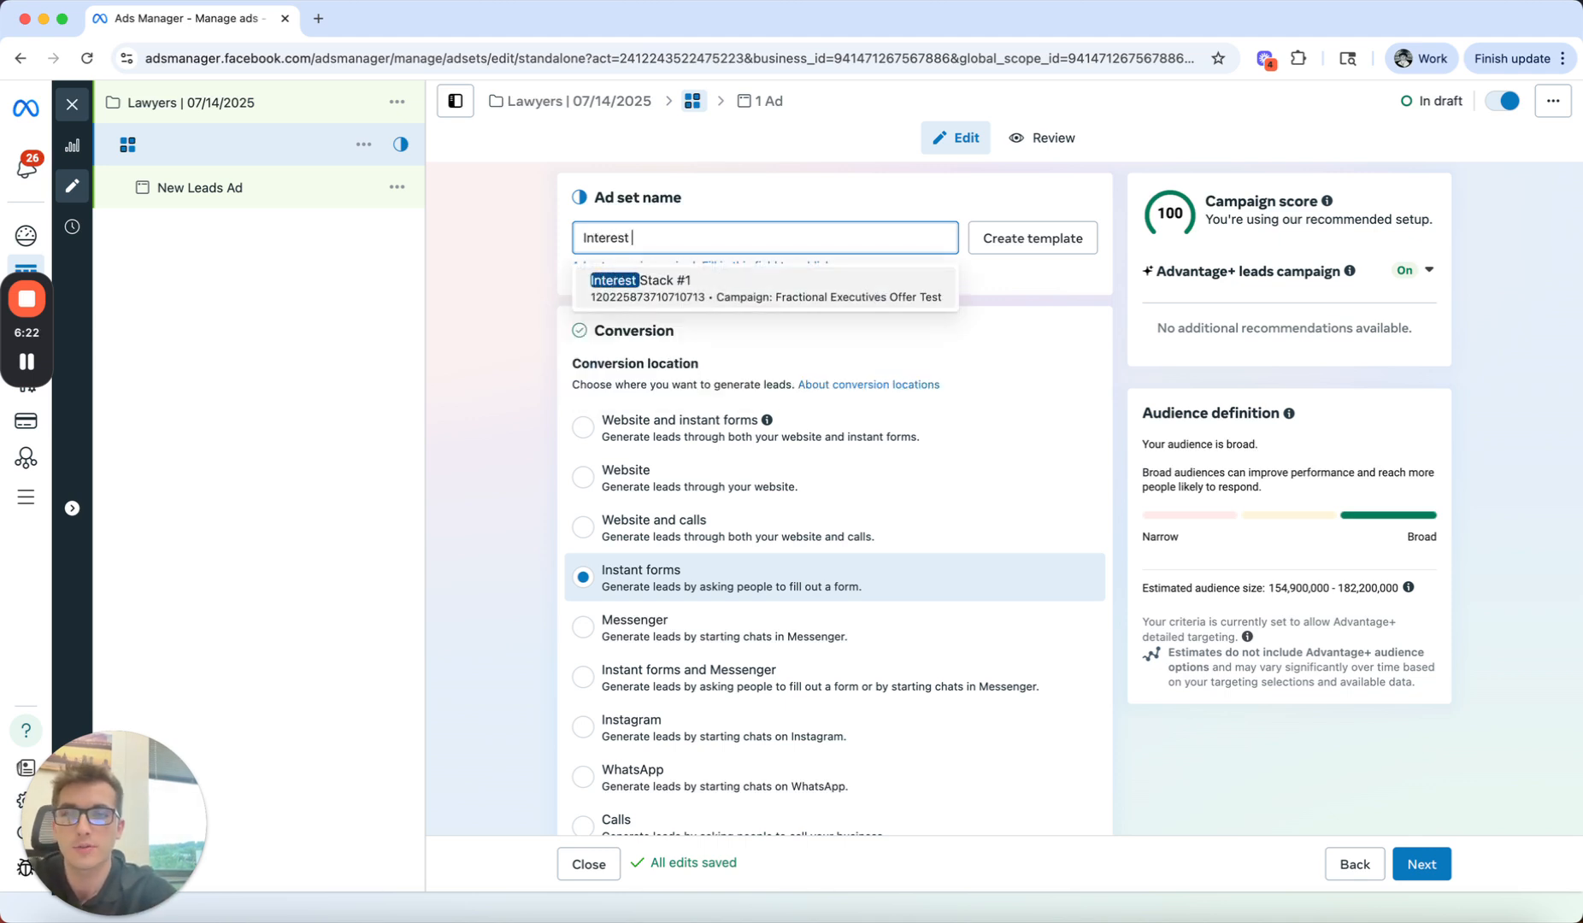
{"action": "type", "text": "Stack #1"}
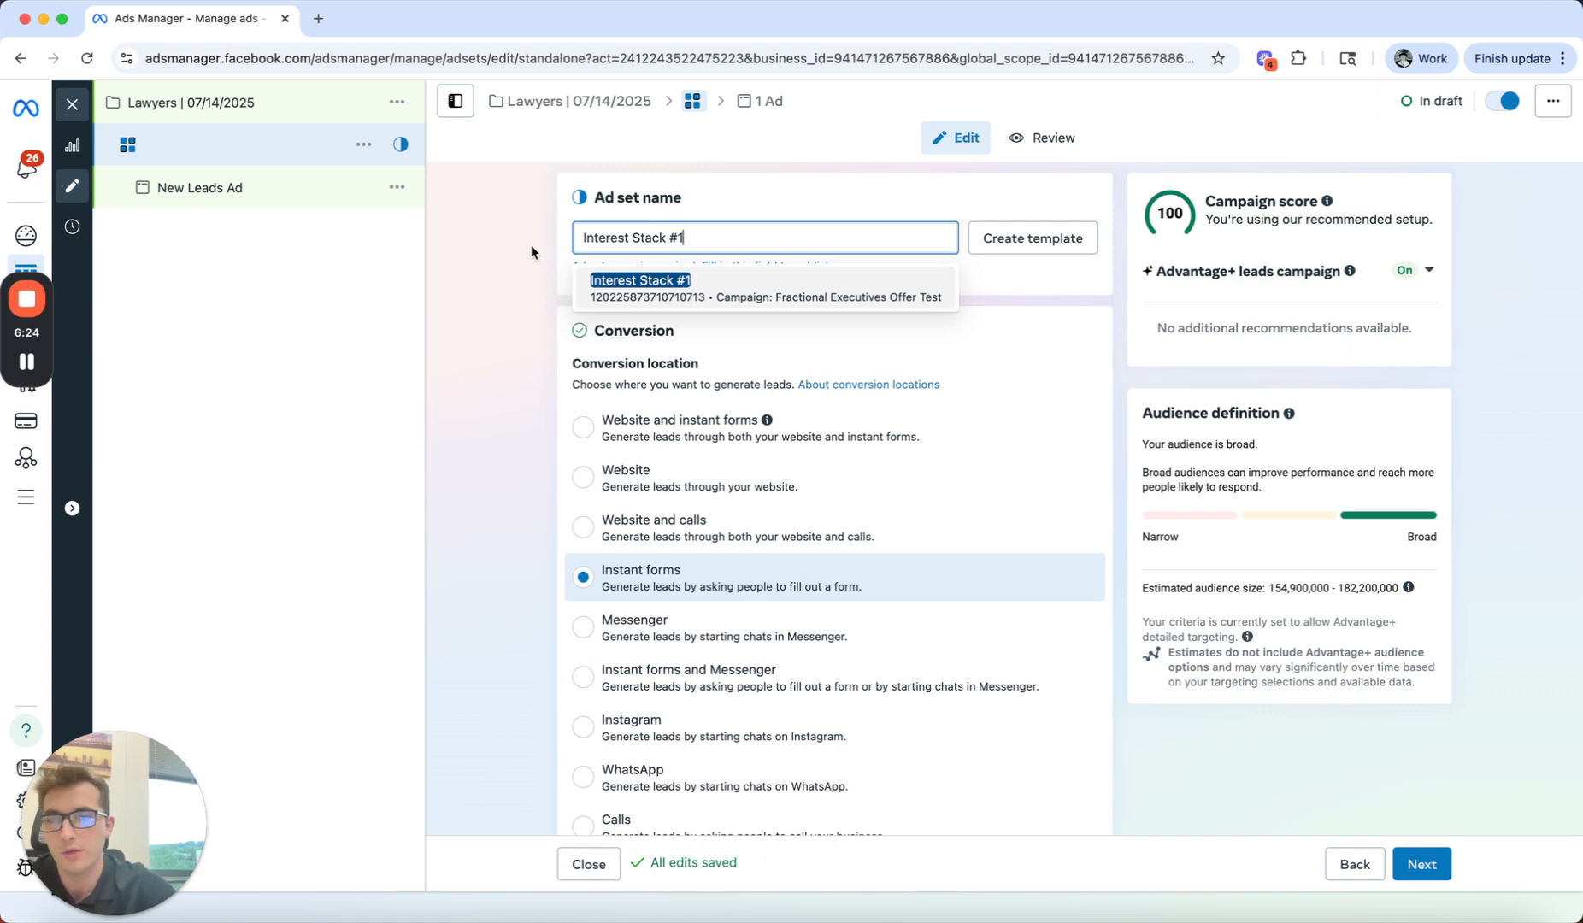
{"action": "left_click", "coordinate": [519, 257]}
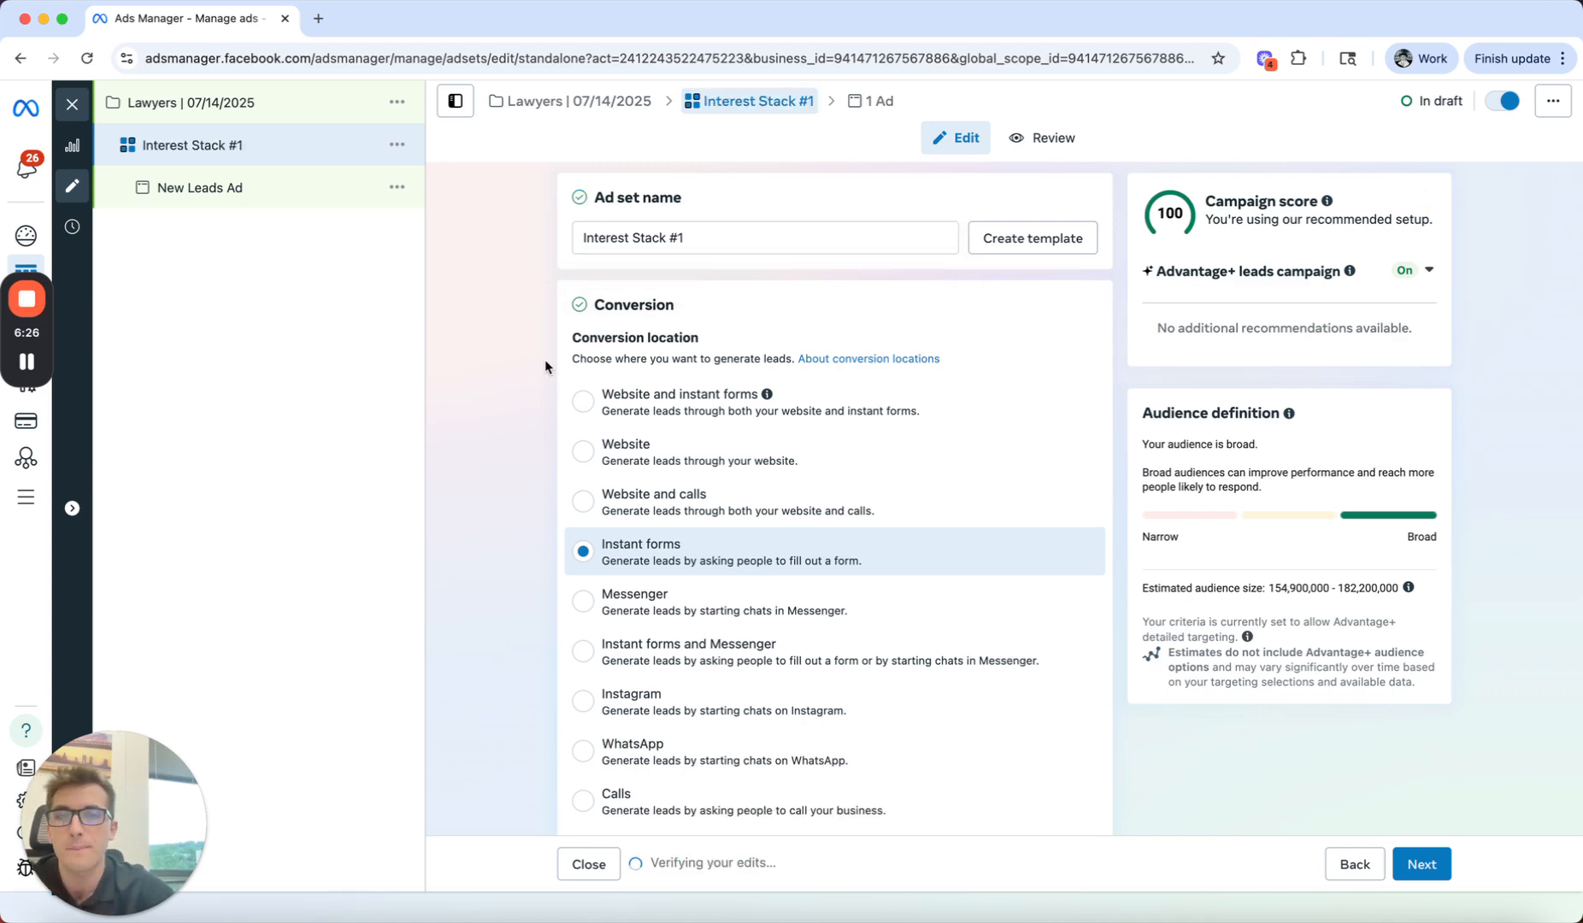
Step: Switch the ad set's audience from the Advantage+ suggestions to the setup that further limits the reach of the ads
{"action": "scroll", "coordinate": [544, 359], "scroll_direction": "down", "scroll_amount": 5}
{"action": "scroll", "coordinate": [545, 359], "scroll_direction": "down", "scroll_amount": 7}
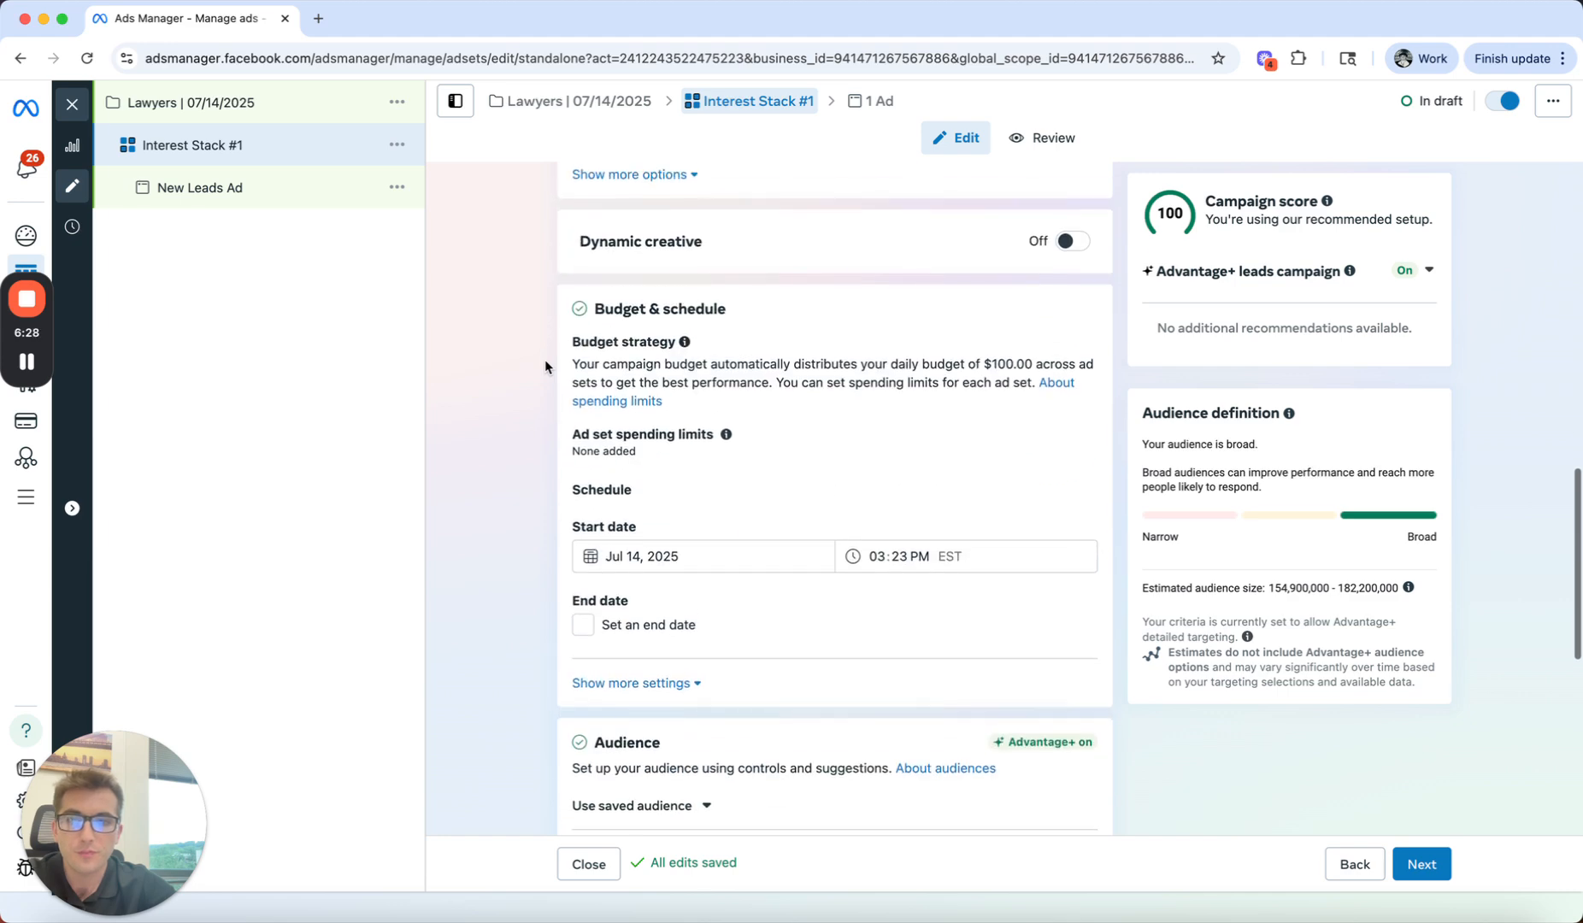
{"action": "scroll", "coordinate": [545, 359], "scroll_direction": "up", "scroll_amount": 9}
{"action": "scroll", "coordinate": [544, 359], "scroll_direction": "up", "scroll_amount": 2}
{"action": "scroll", "coordinate": [545, 359], "scroll_direction": "down", "scroll_amount": 10}
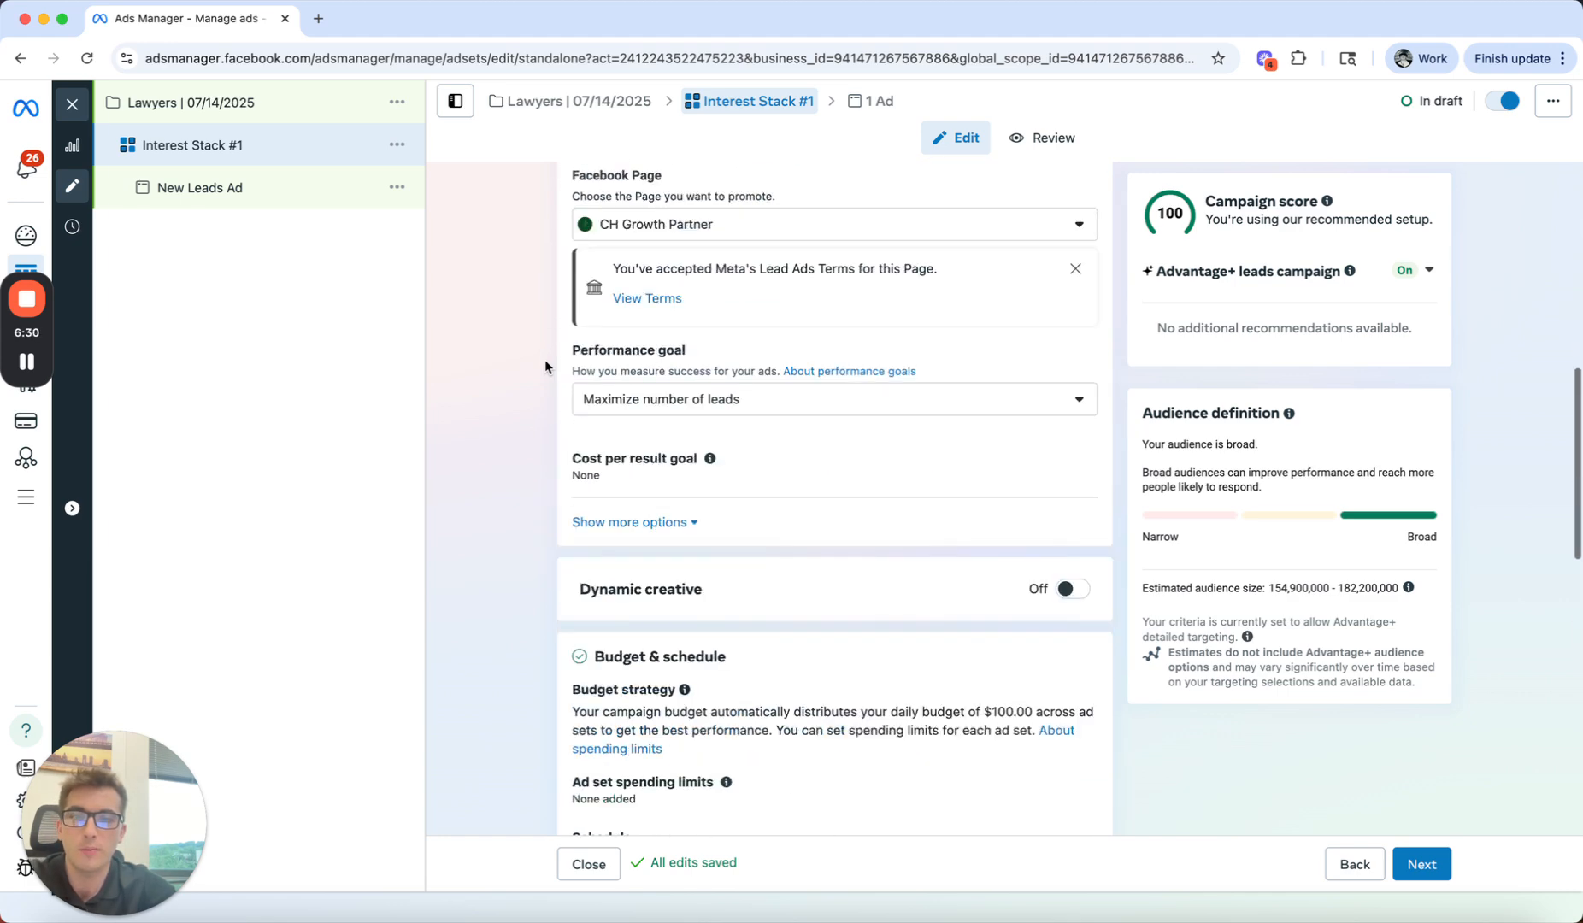
{"action": "scroll", "coordinate": [545, 359], "scroll_direction": "down", "scroll_amount": 6}
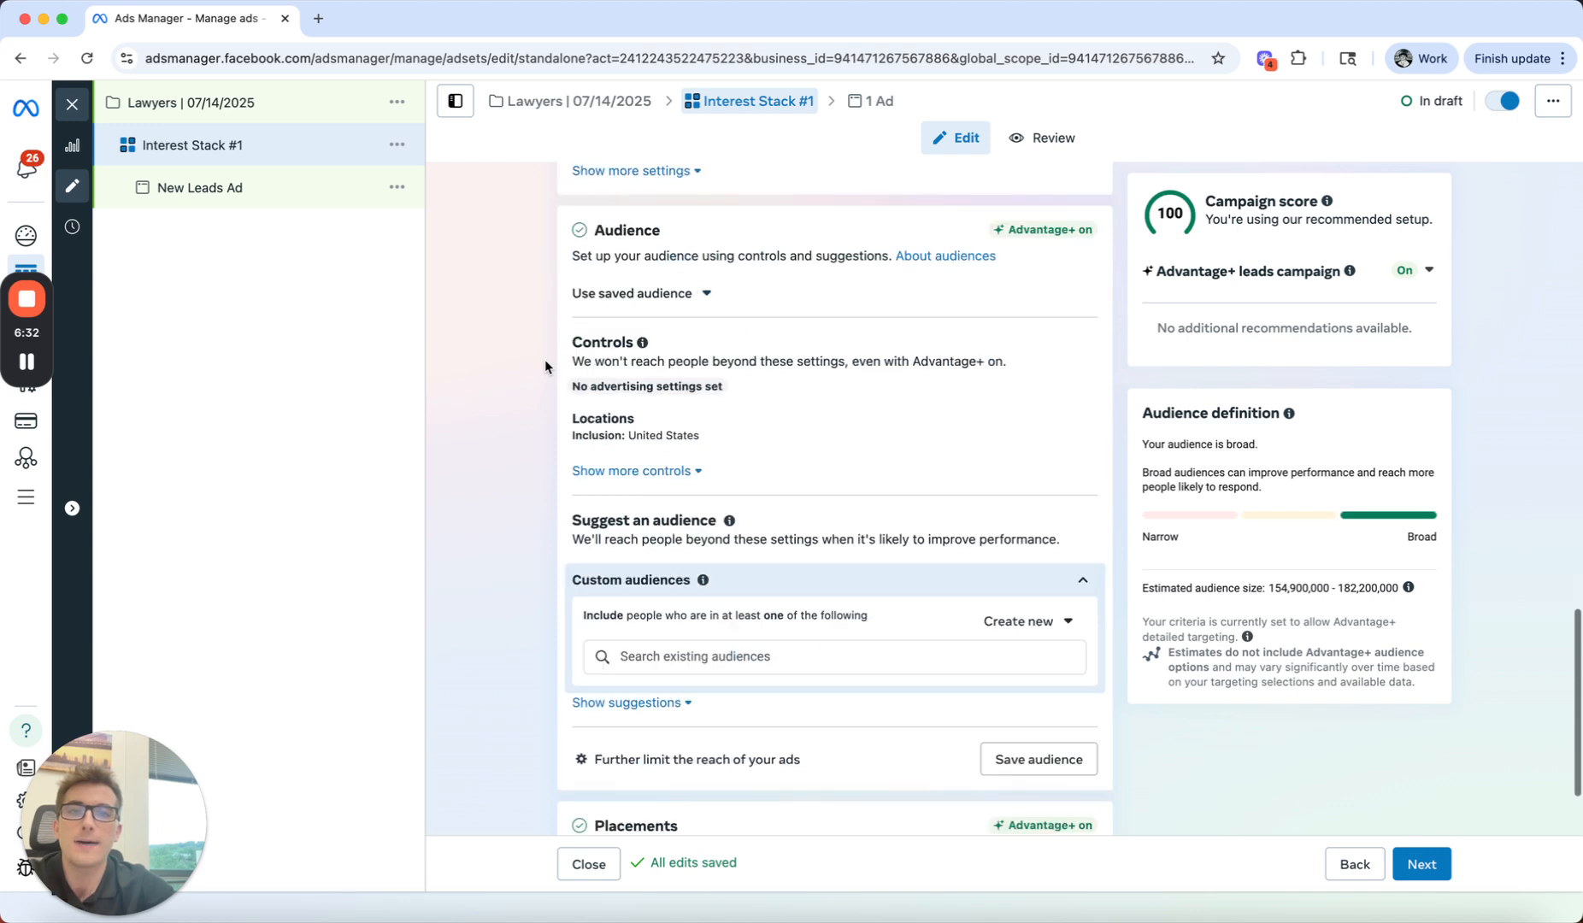
{"action": "scroll", "coordinate": [545, 359], "scroll_direction": "up", "scroll_amount": 2}
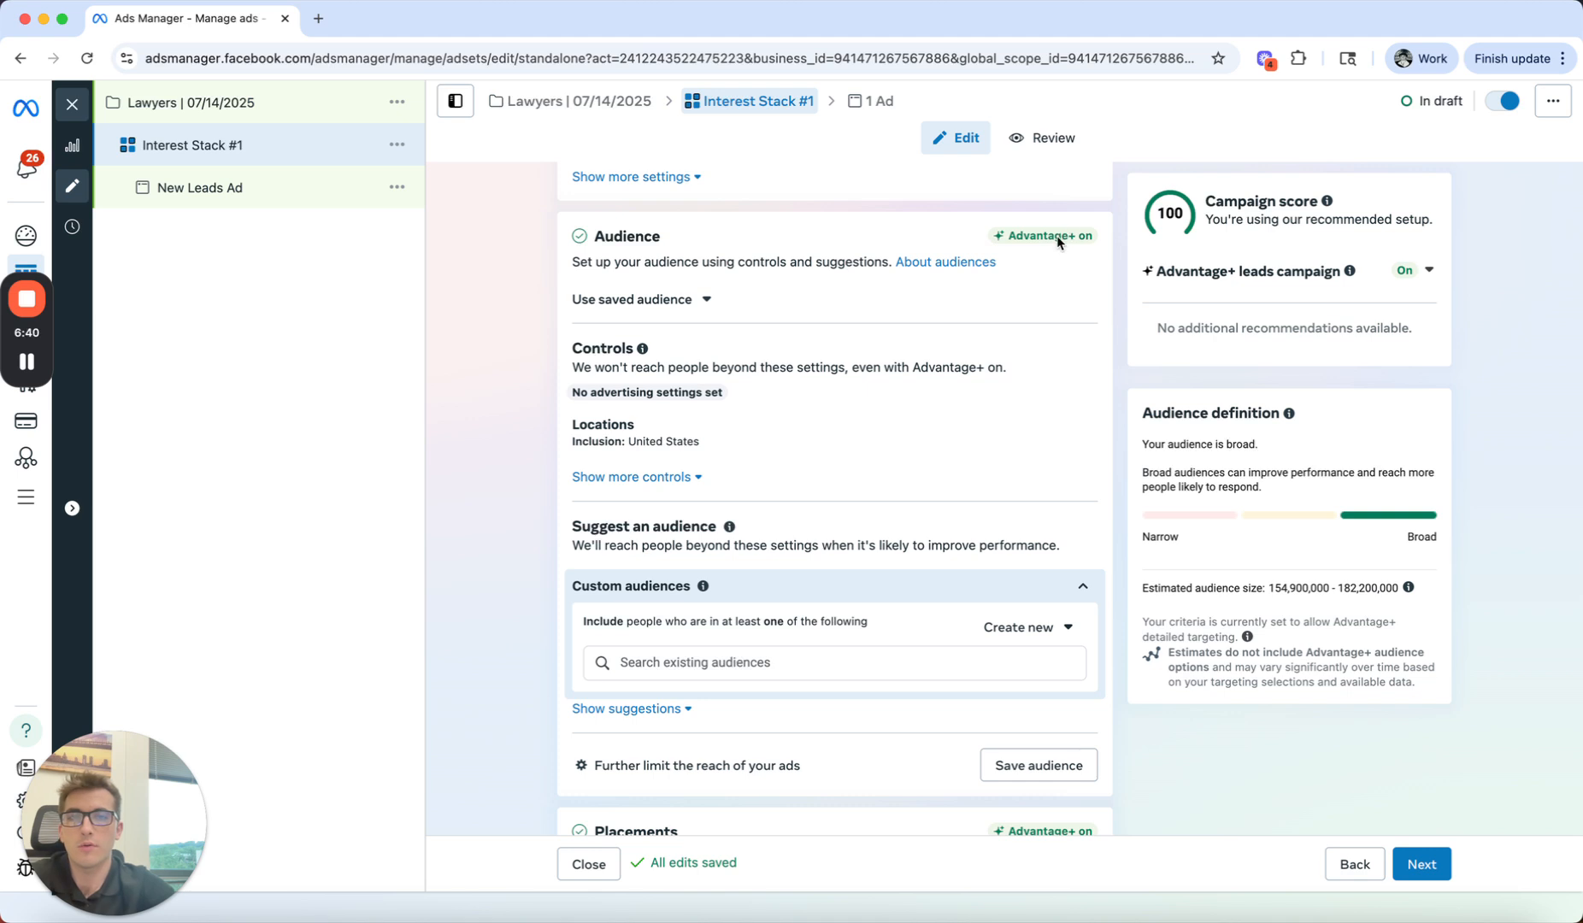
{"action": "mouse_move", "coordinate": [1059, 242]}
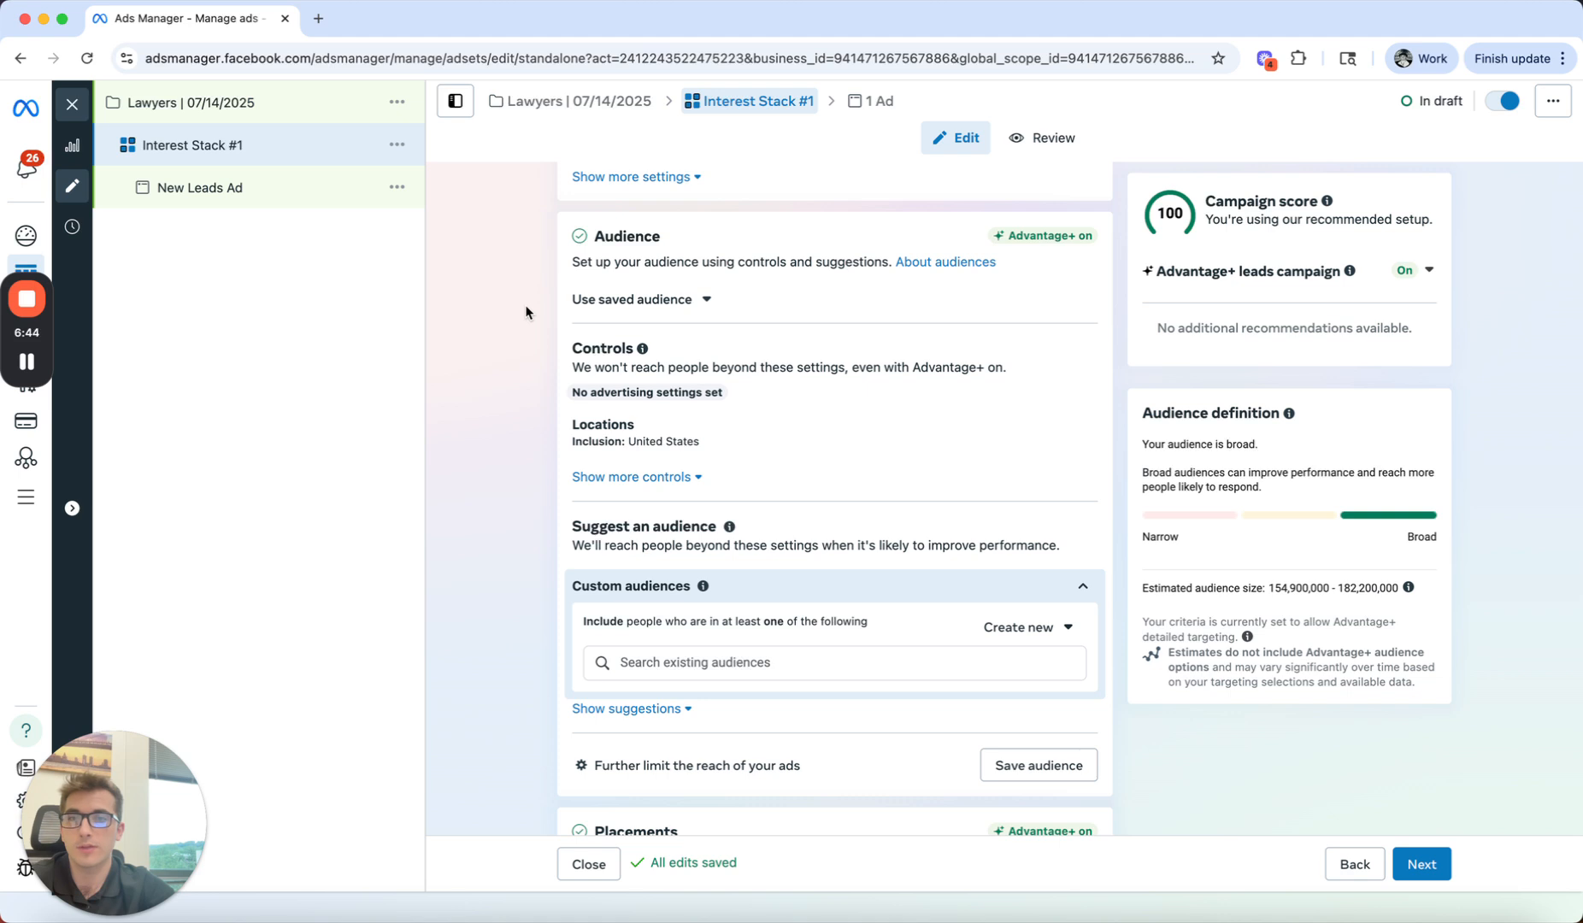
{"action": "left_click", "coordinate": [660, 771]}
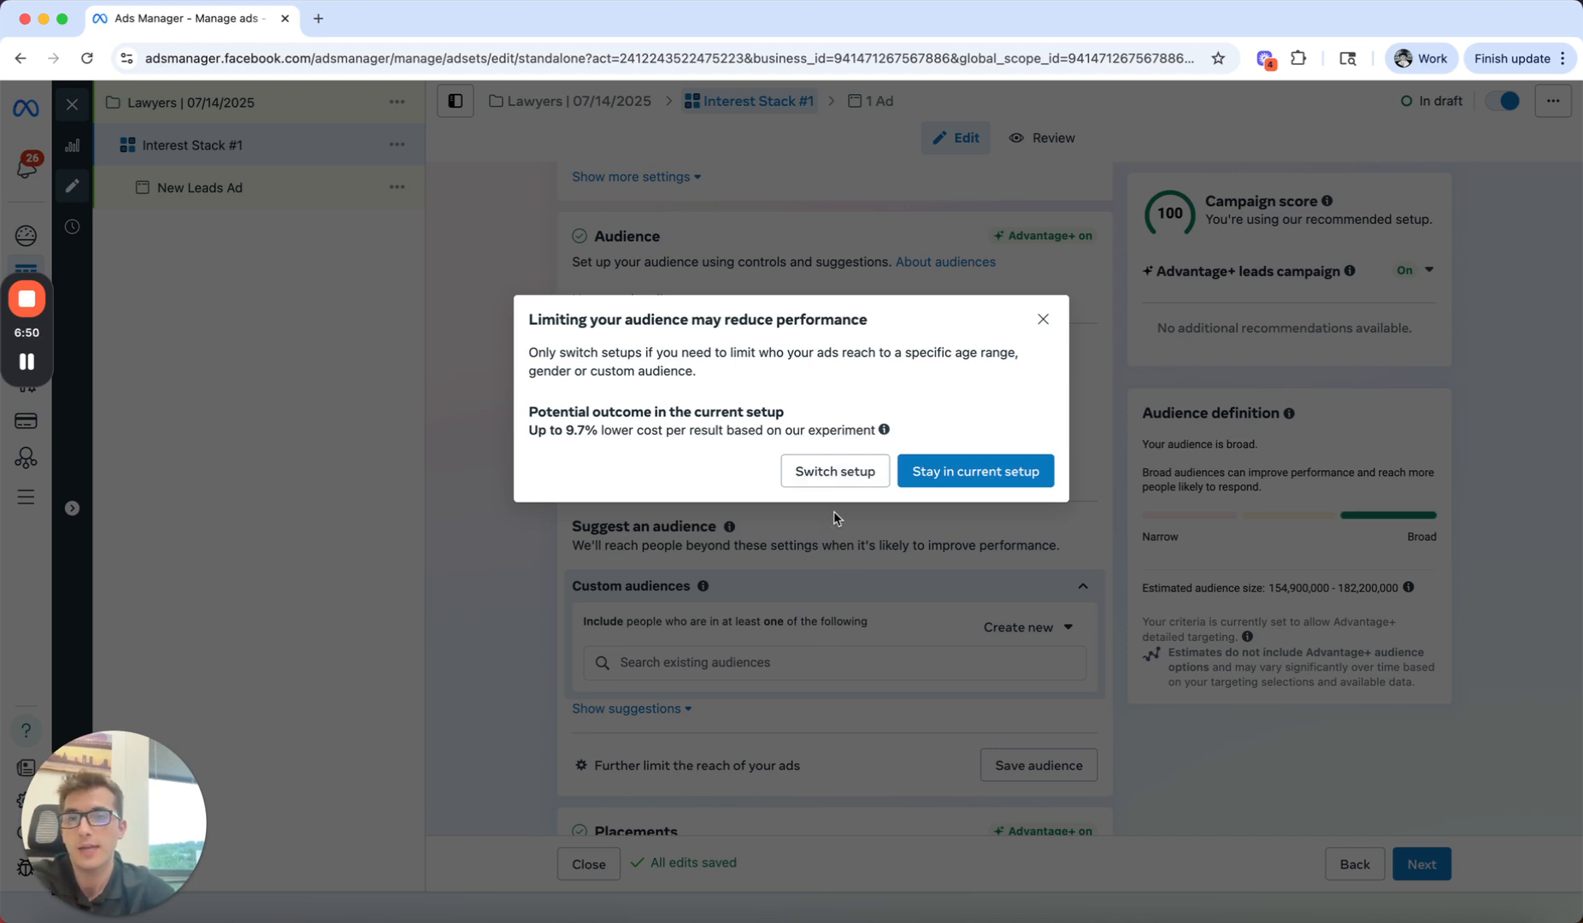
{"action": "left_click", "coordinate": [833, 480]}
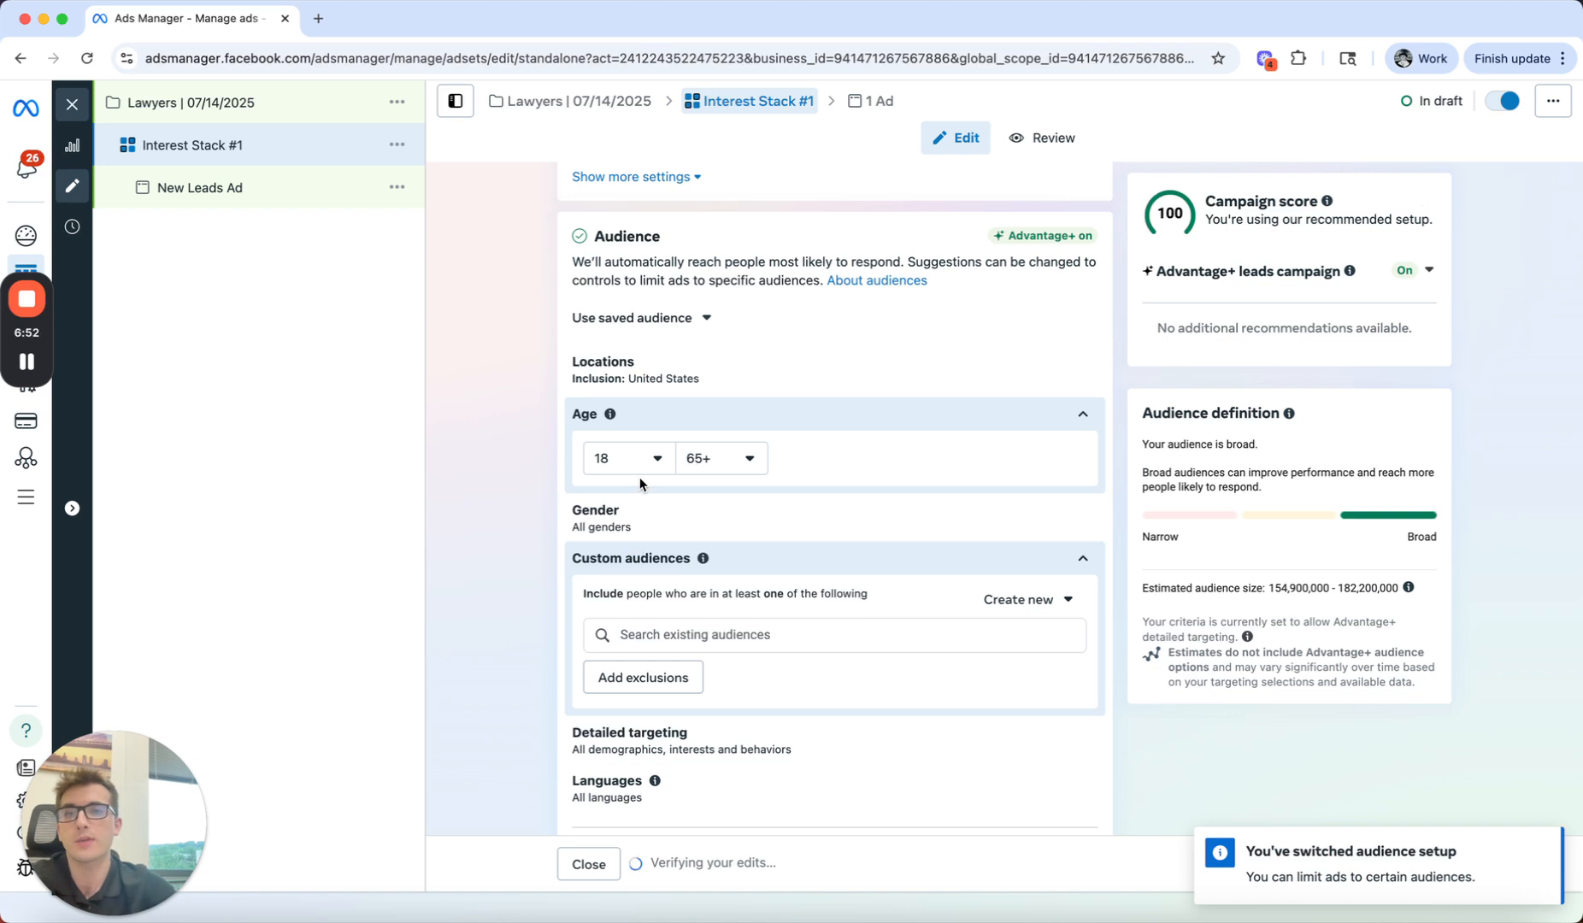
Step: Add the job titles Co Owner, Owner and Founder to the ad set's detailed targeting
{"action": "scroll", "coordinate": [608, 581], "scroll_direction": "down", "scroll_amount": 1}
{"action": "left_click", "coordinate": [716, 568]}
{"action": "scroll", "coordinate": [462, 597], "scroll_direction": "down", "scroll_amount": 1}
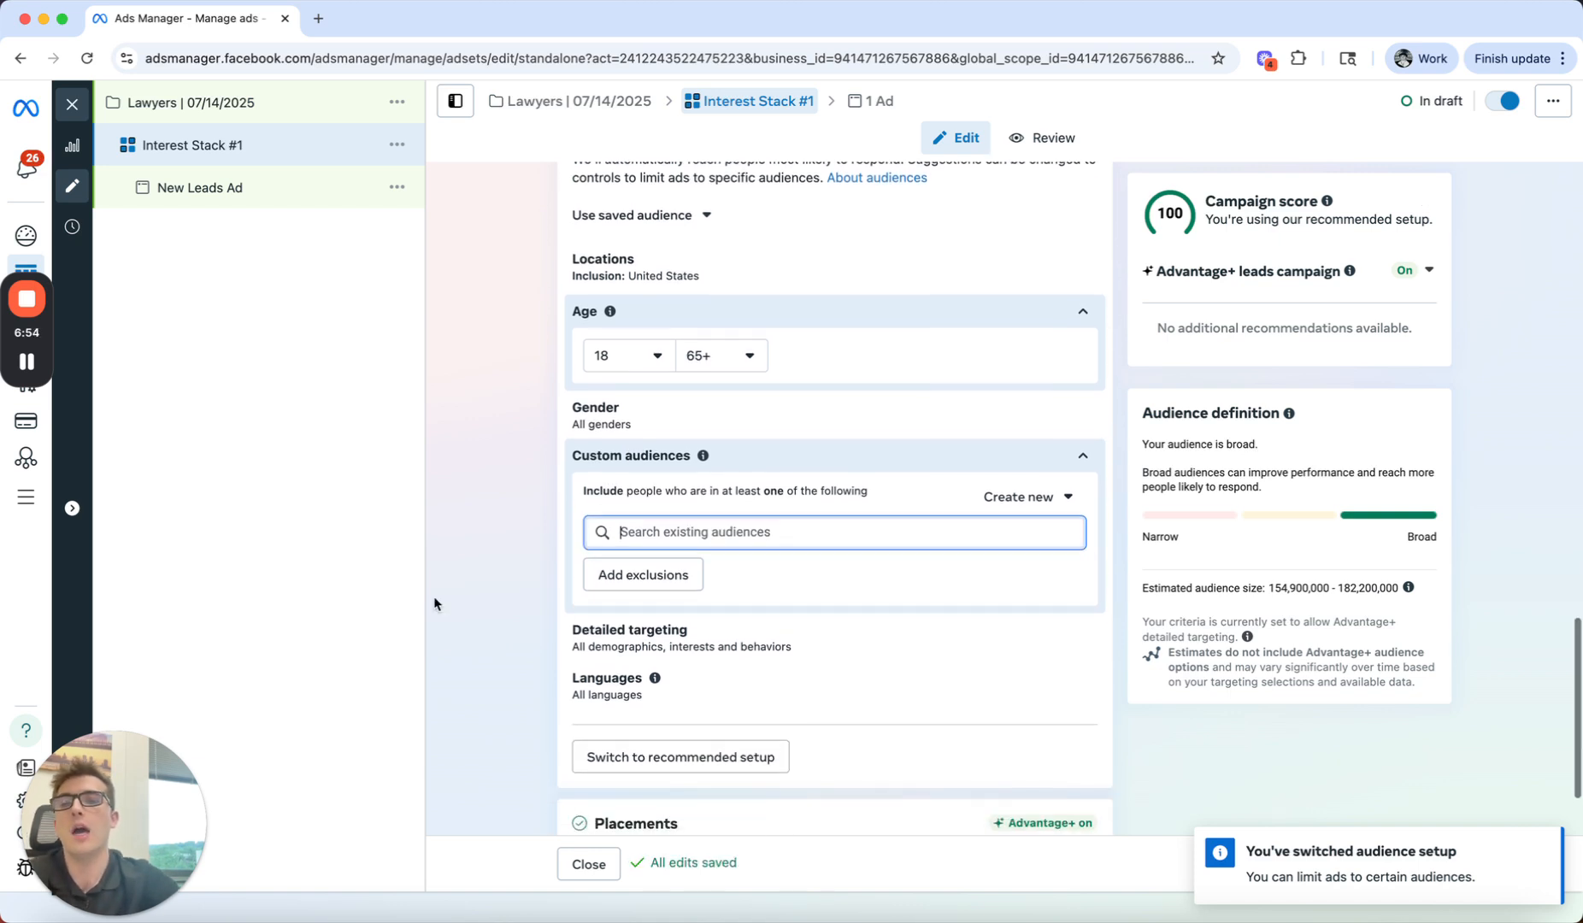
{"action": "left_click", "coordinate": [435, 598]}
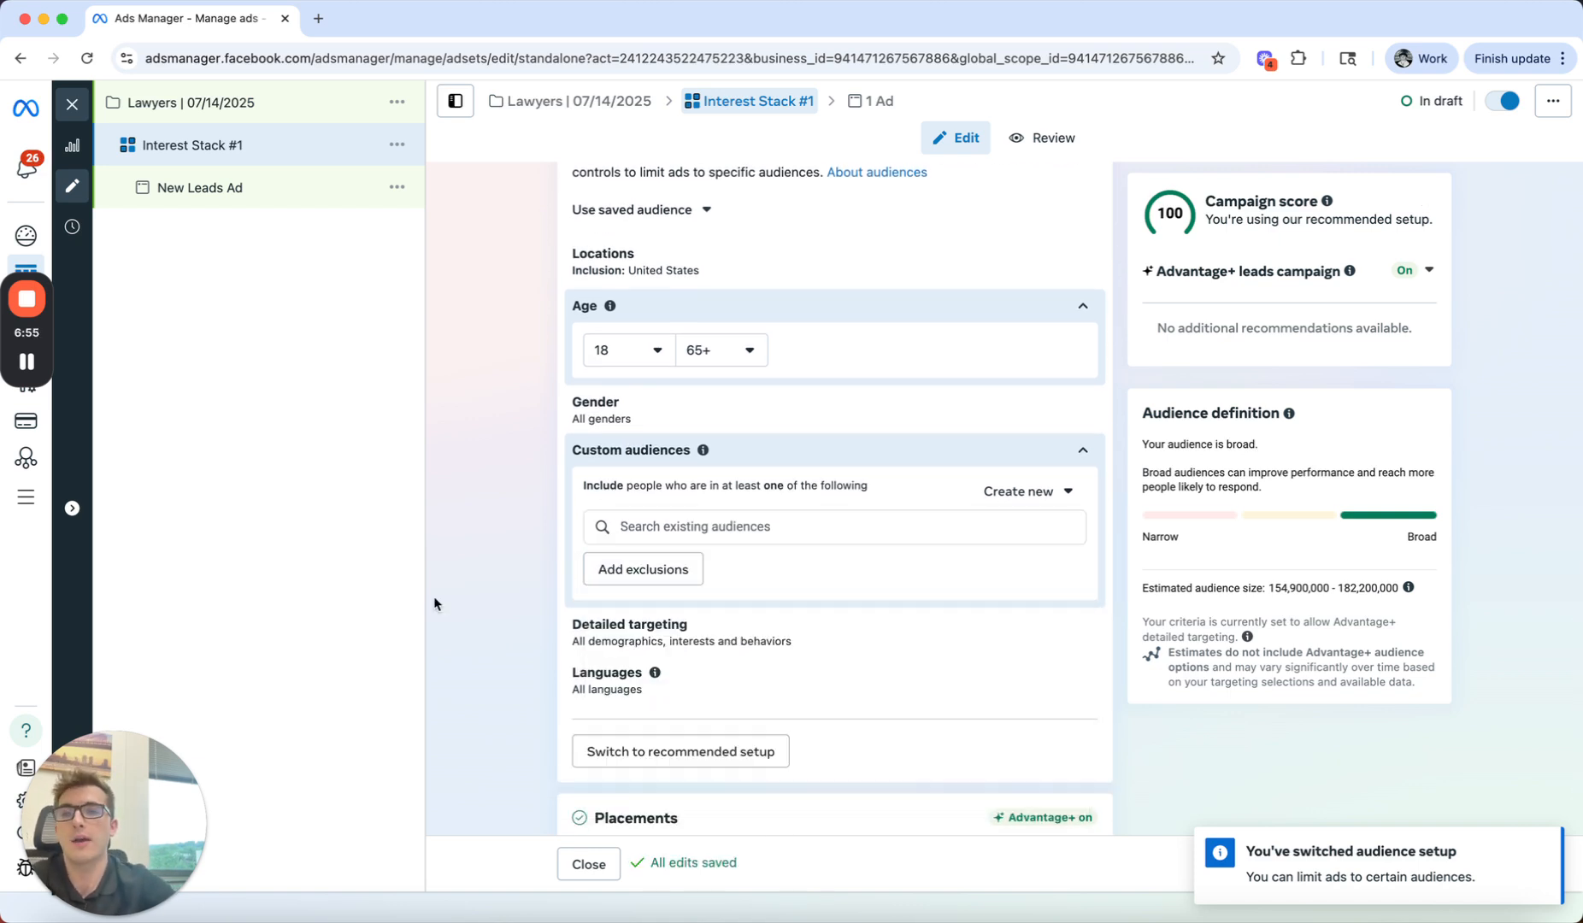
{"action": "left_click", "coordinate": [654, 625]}
{"action": "left_click", "coordinate": [720, 514]}
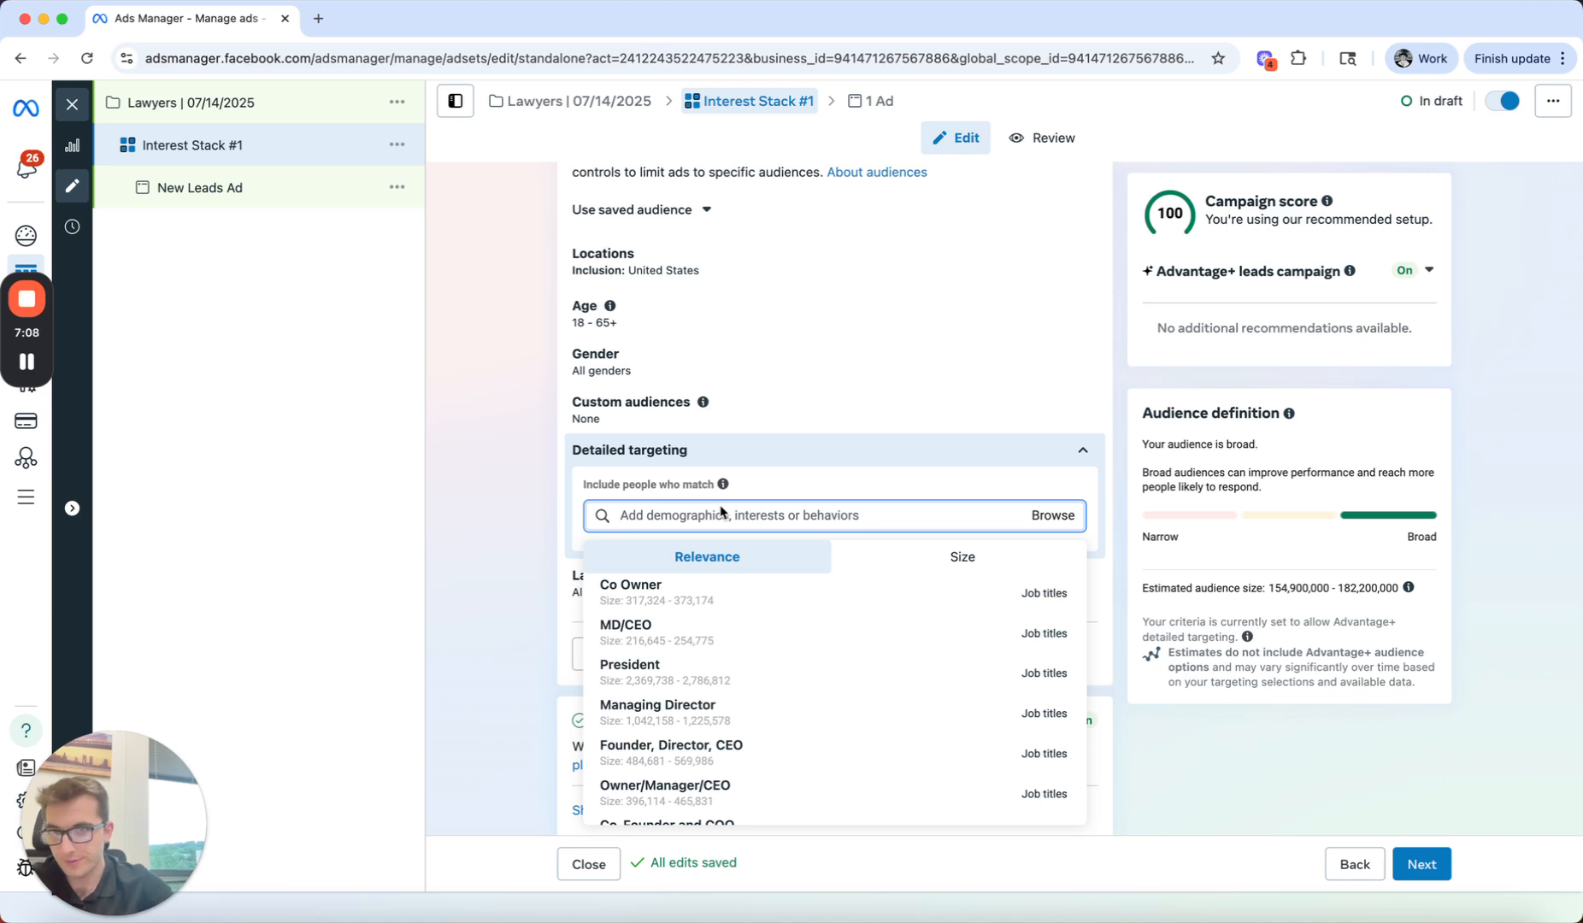
{"action": "mouse_move", "coordinate": [697, 638]}
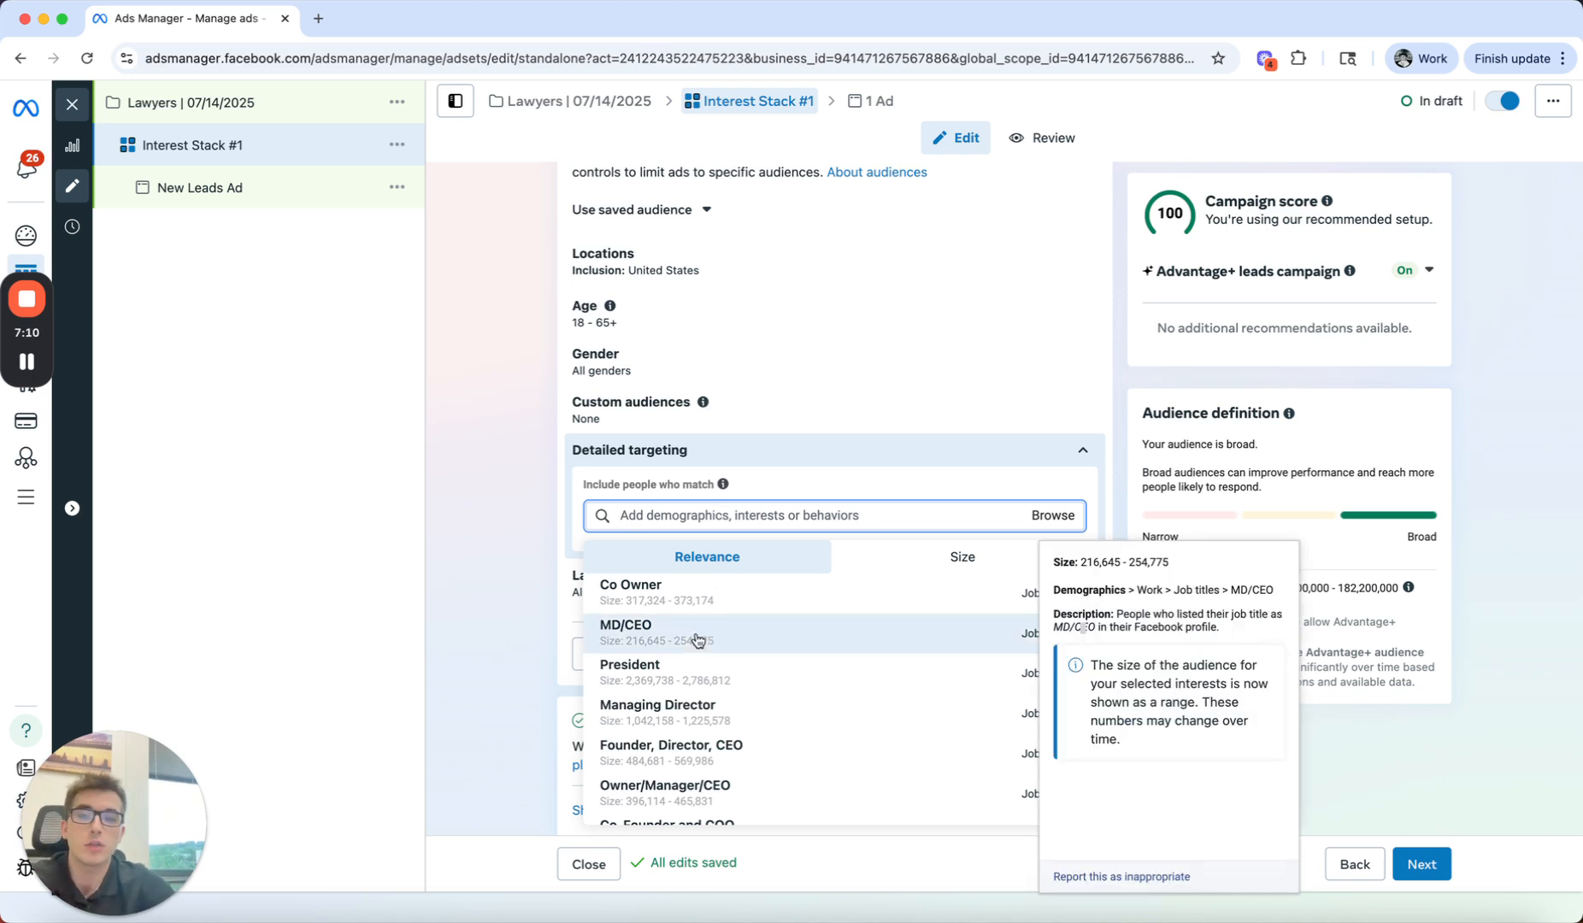
{"action": "left_click", "coordinate": [725, 592]}
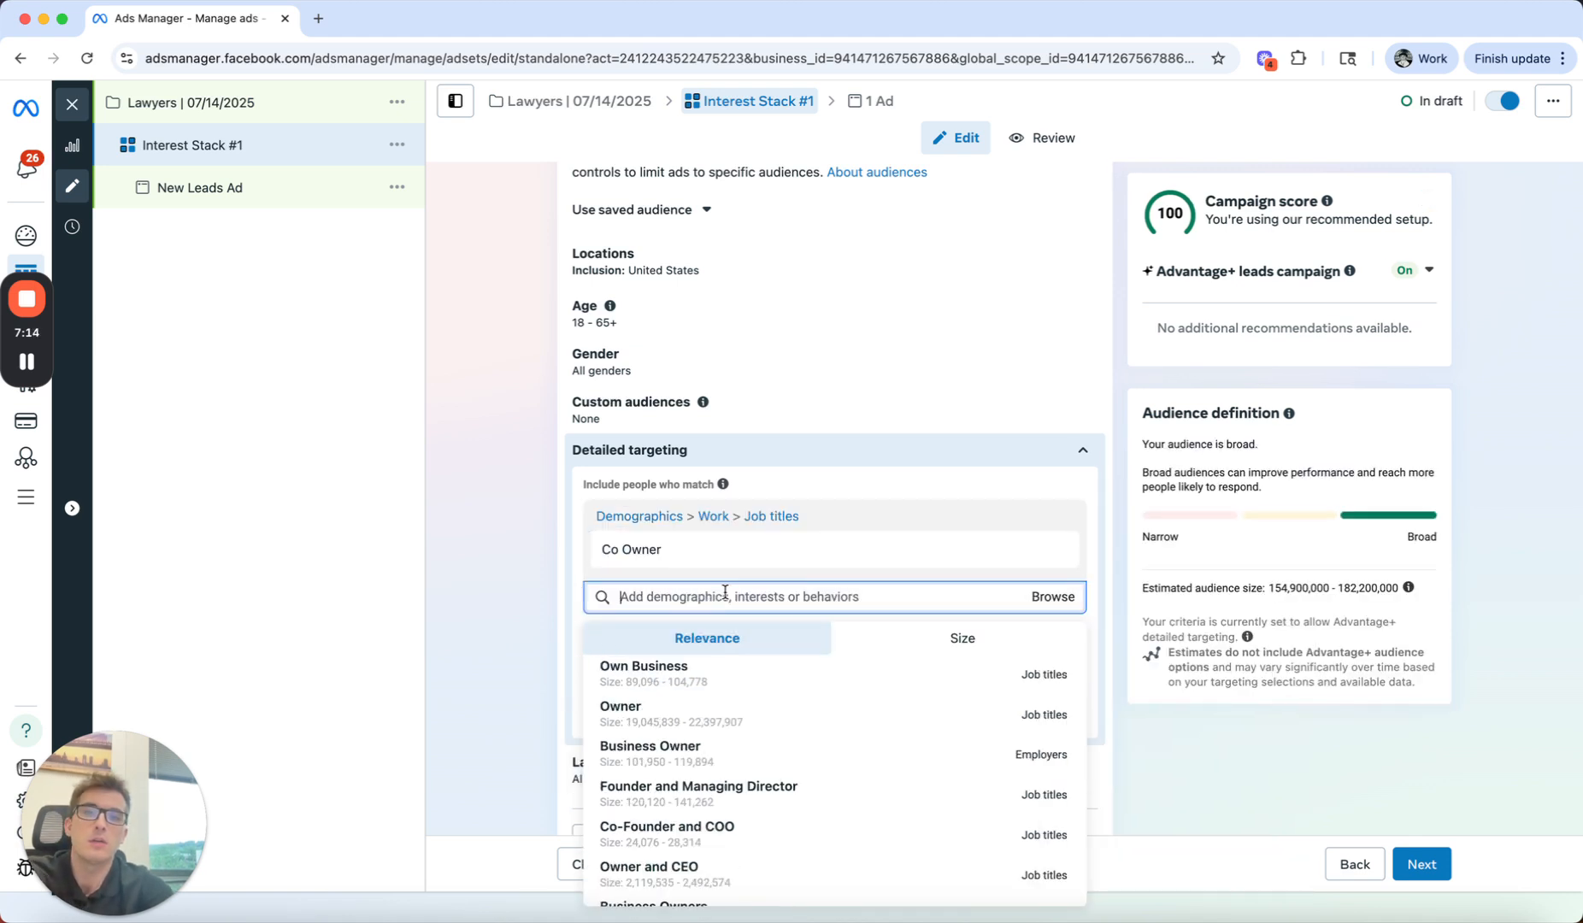
{"action": "type", "text": "owner"}
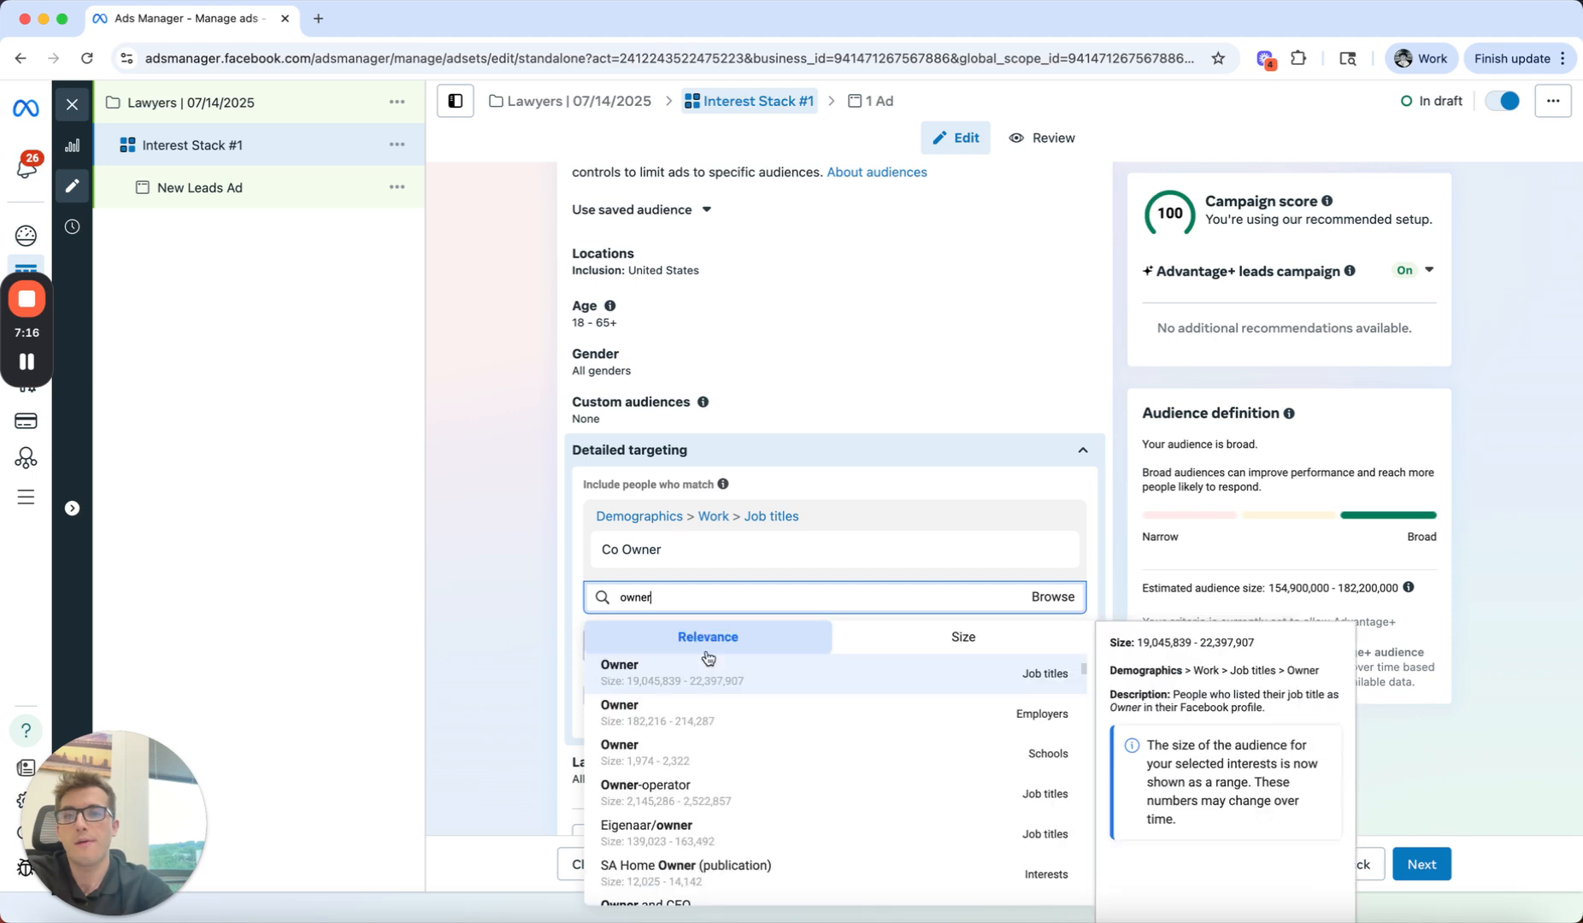
{"action": "left_click", "coordinate": [706, 673]}
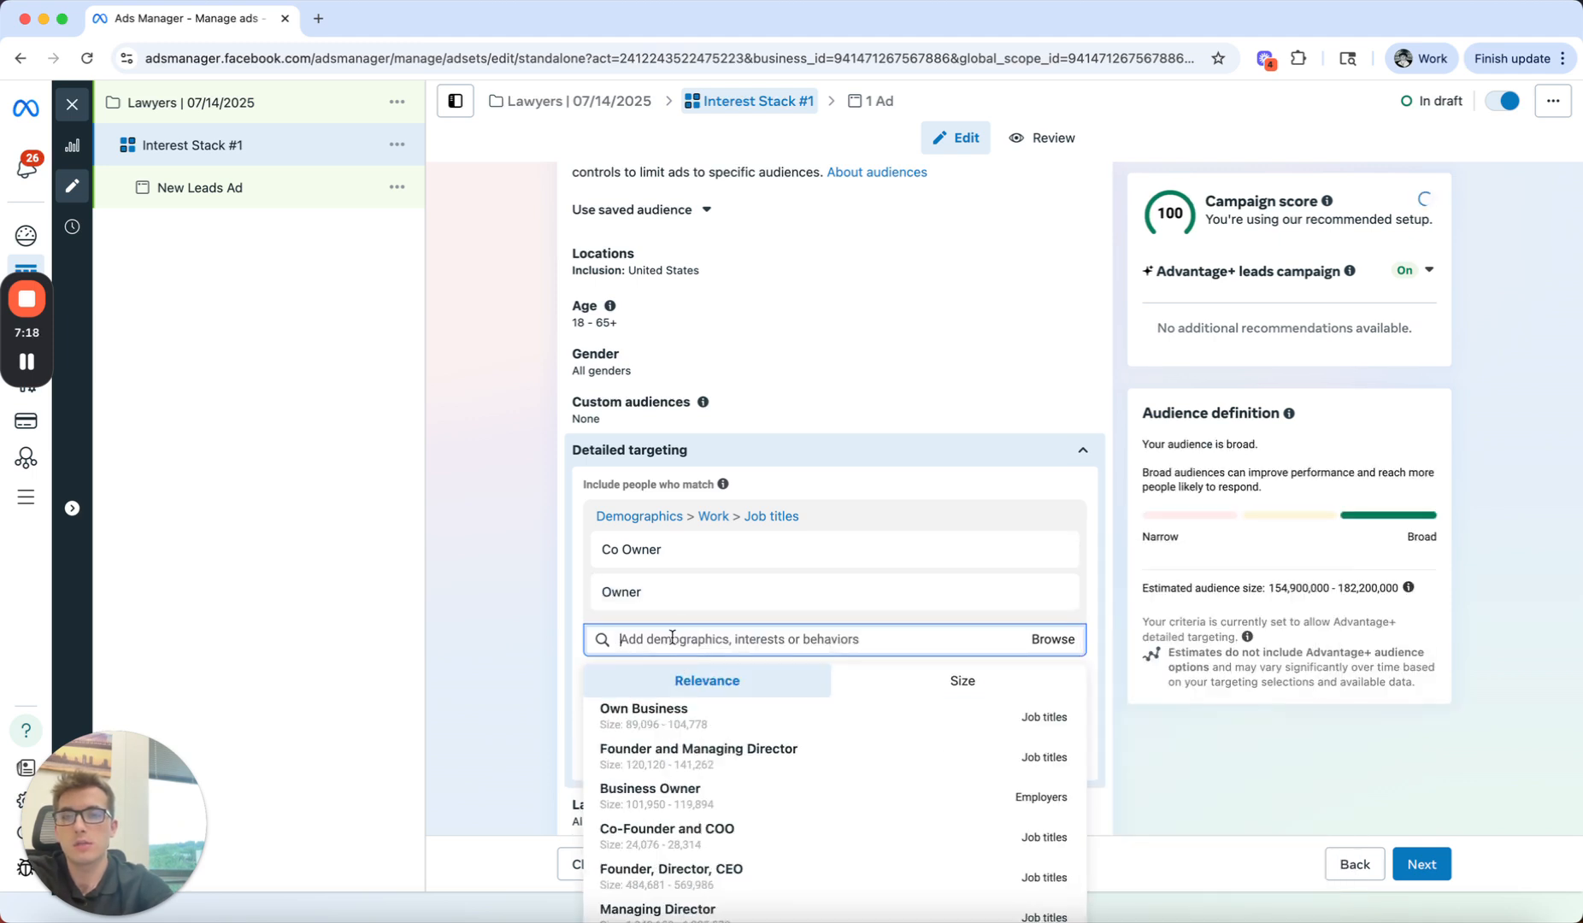
{"action": "type", "text": "founder"}
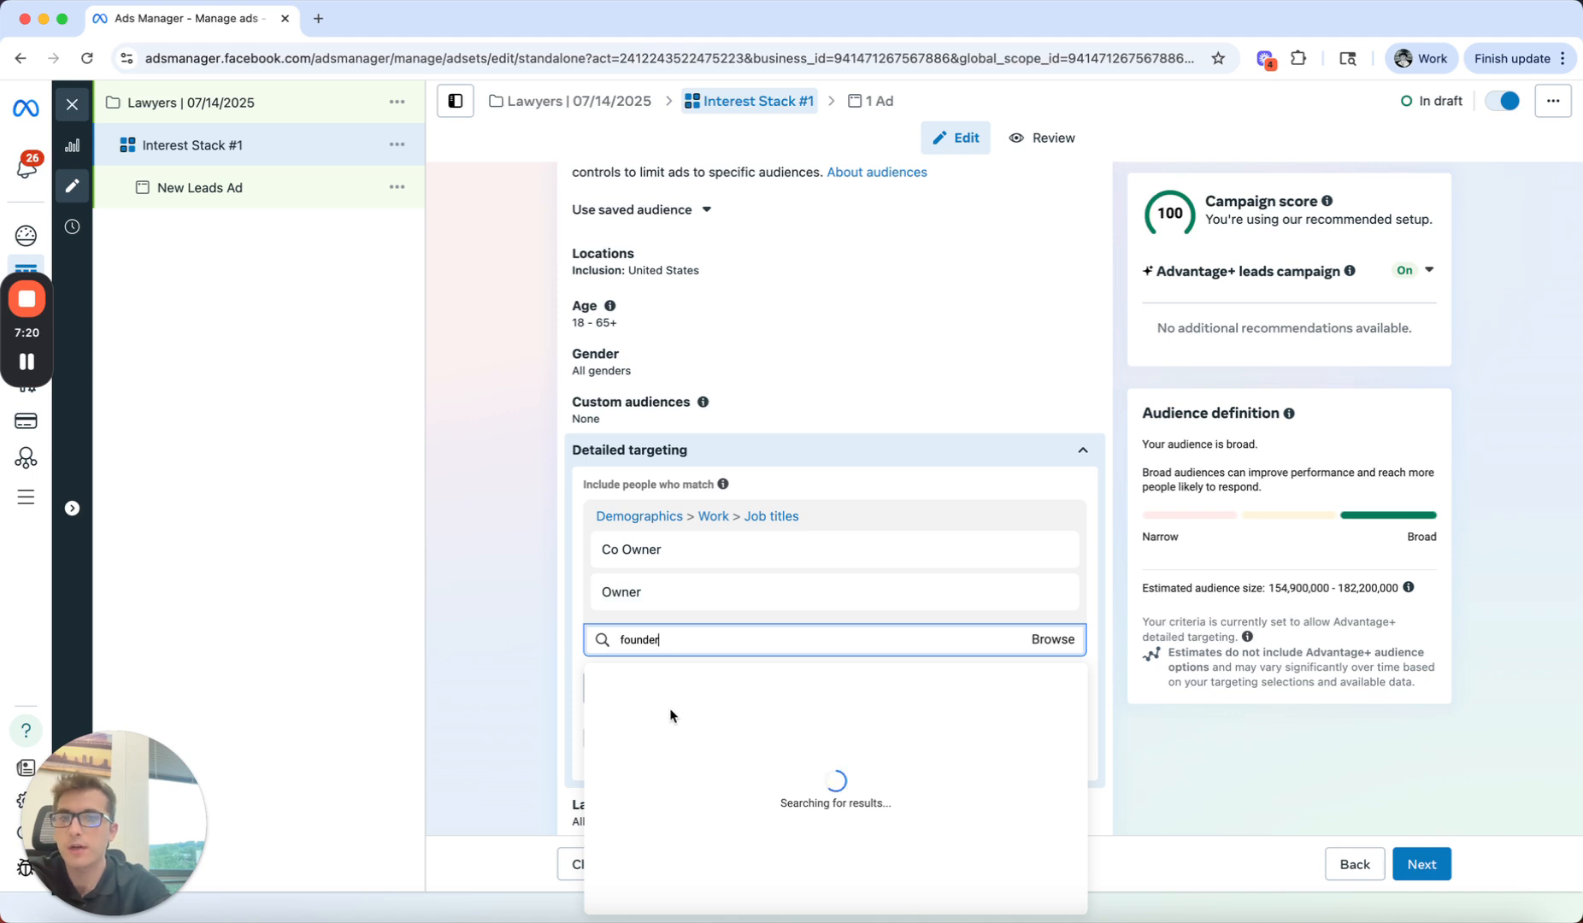
{"action": "left_click", "coordinate": [652, 754]}
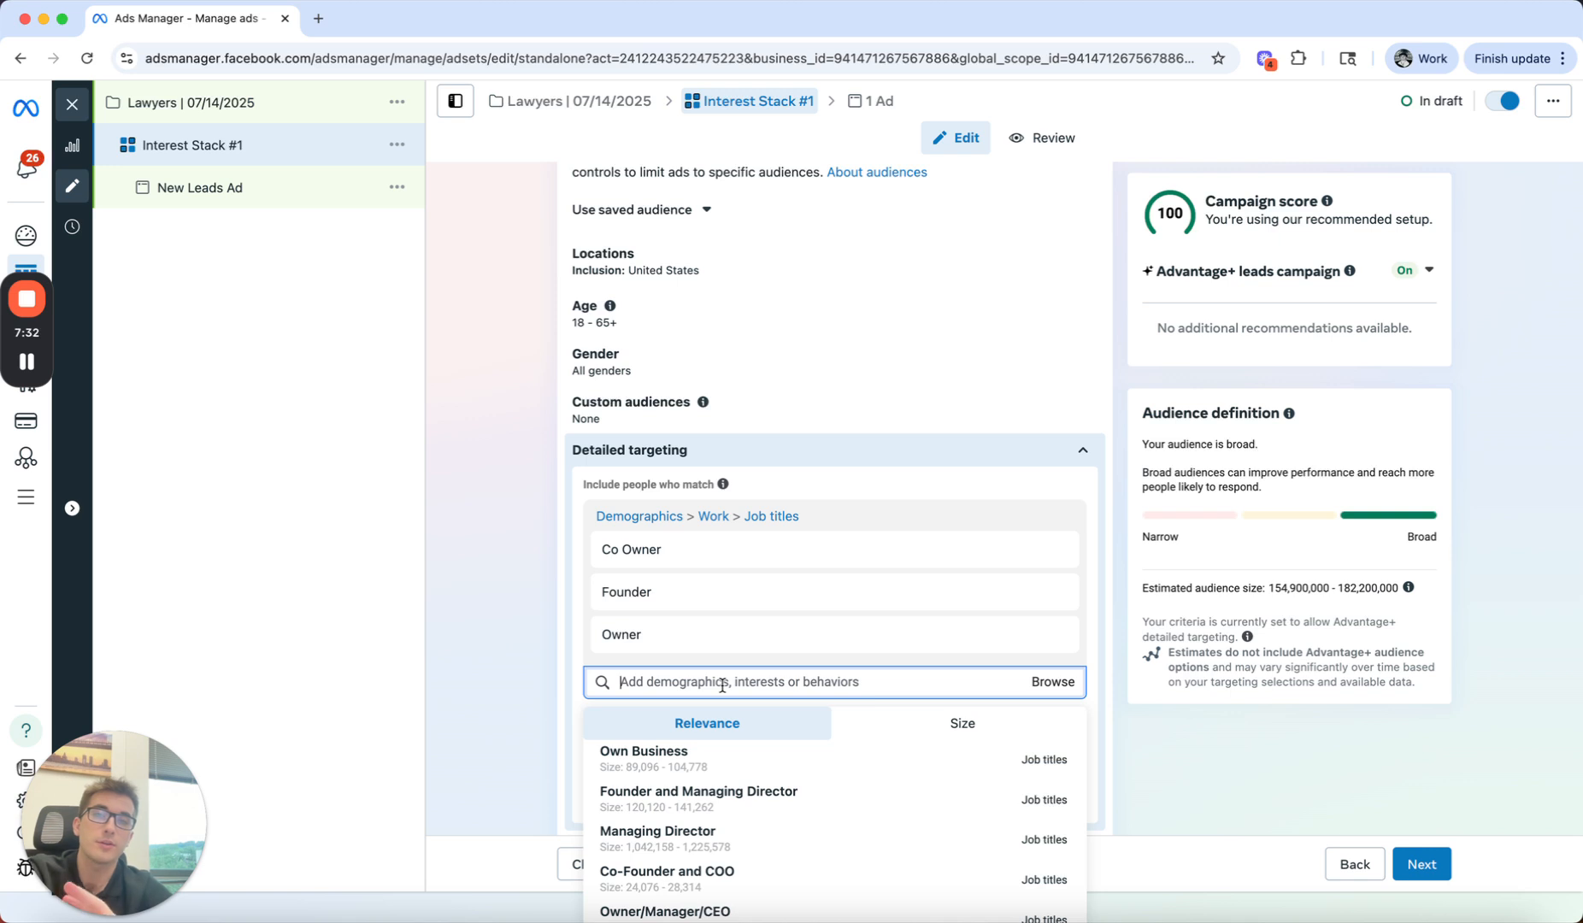
Step: Add the interest Law (law & legal services) to the ad set's detailed targeting
{"action": "type", "text": "law"}
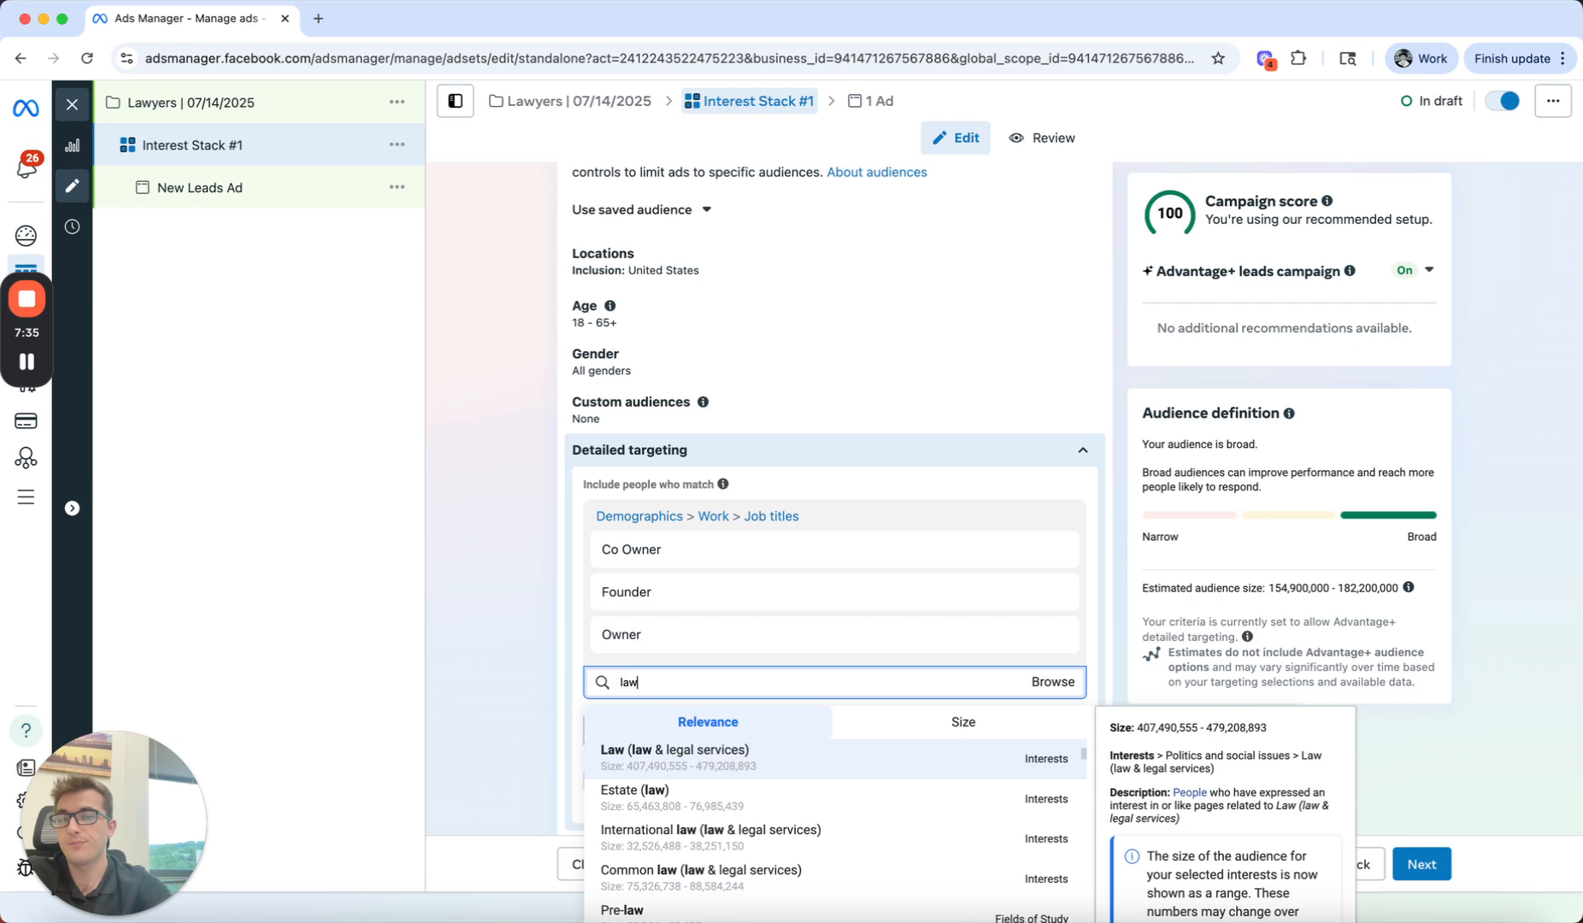
{"action": "left_click", "coordinate": [822, 759]}
{"action": "type", "text": "law"}
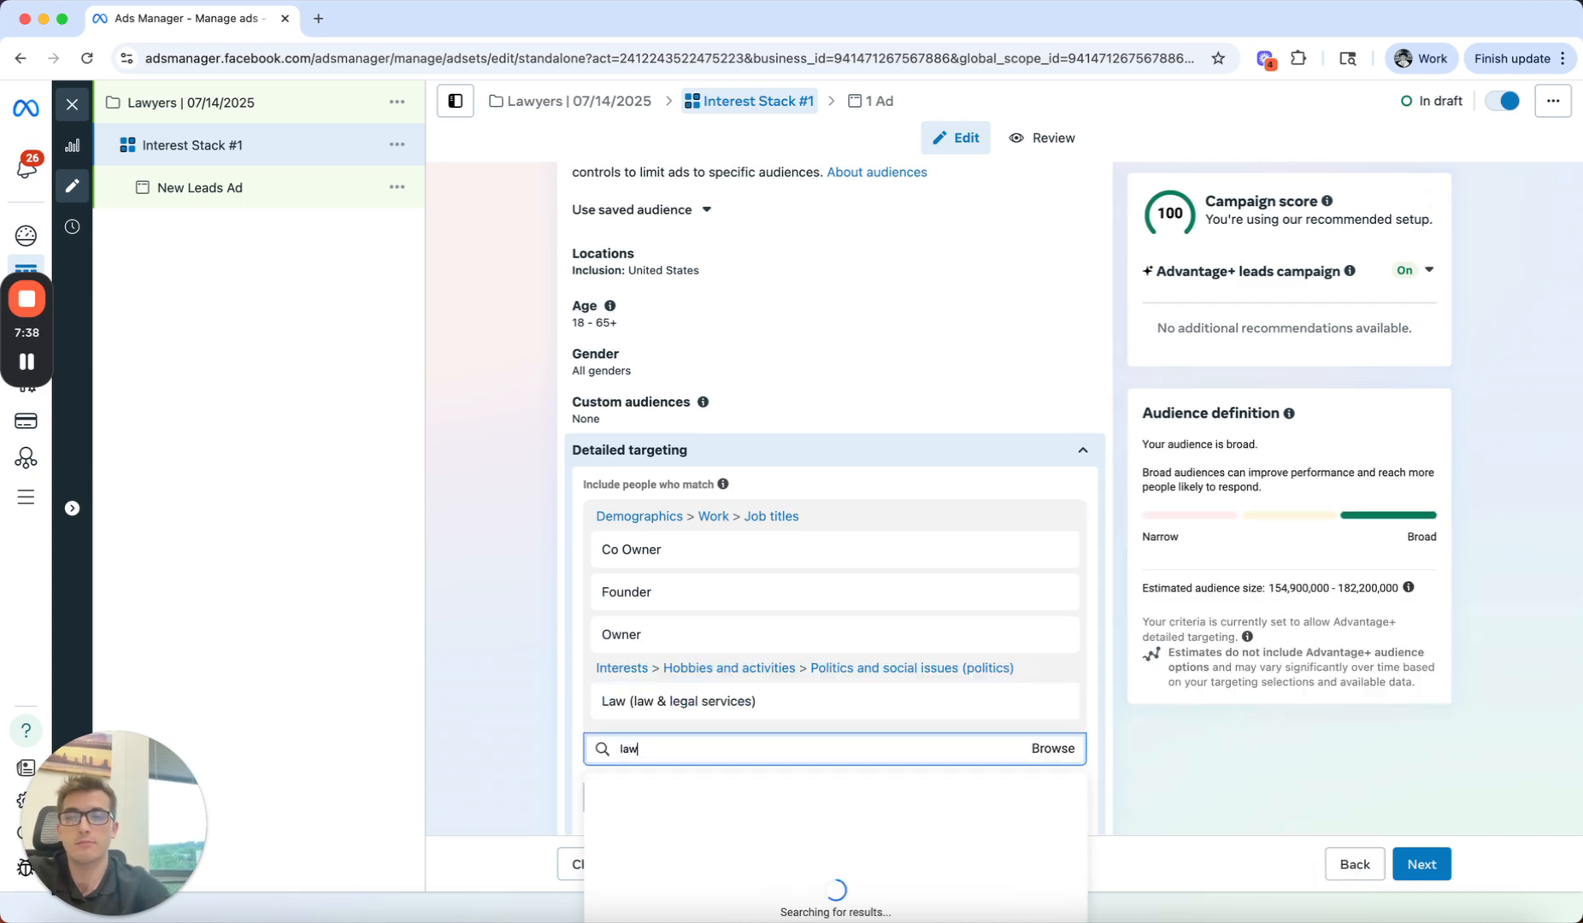
{"action": "scroll", "coordinate": [741, 616], "scroll_direction": "down", "scroll_amount": 3}
{"action": "scroll", "coordinate": [701, 840], "scroll_direction": "down", "scroll_amount": 5}
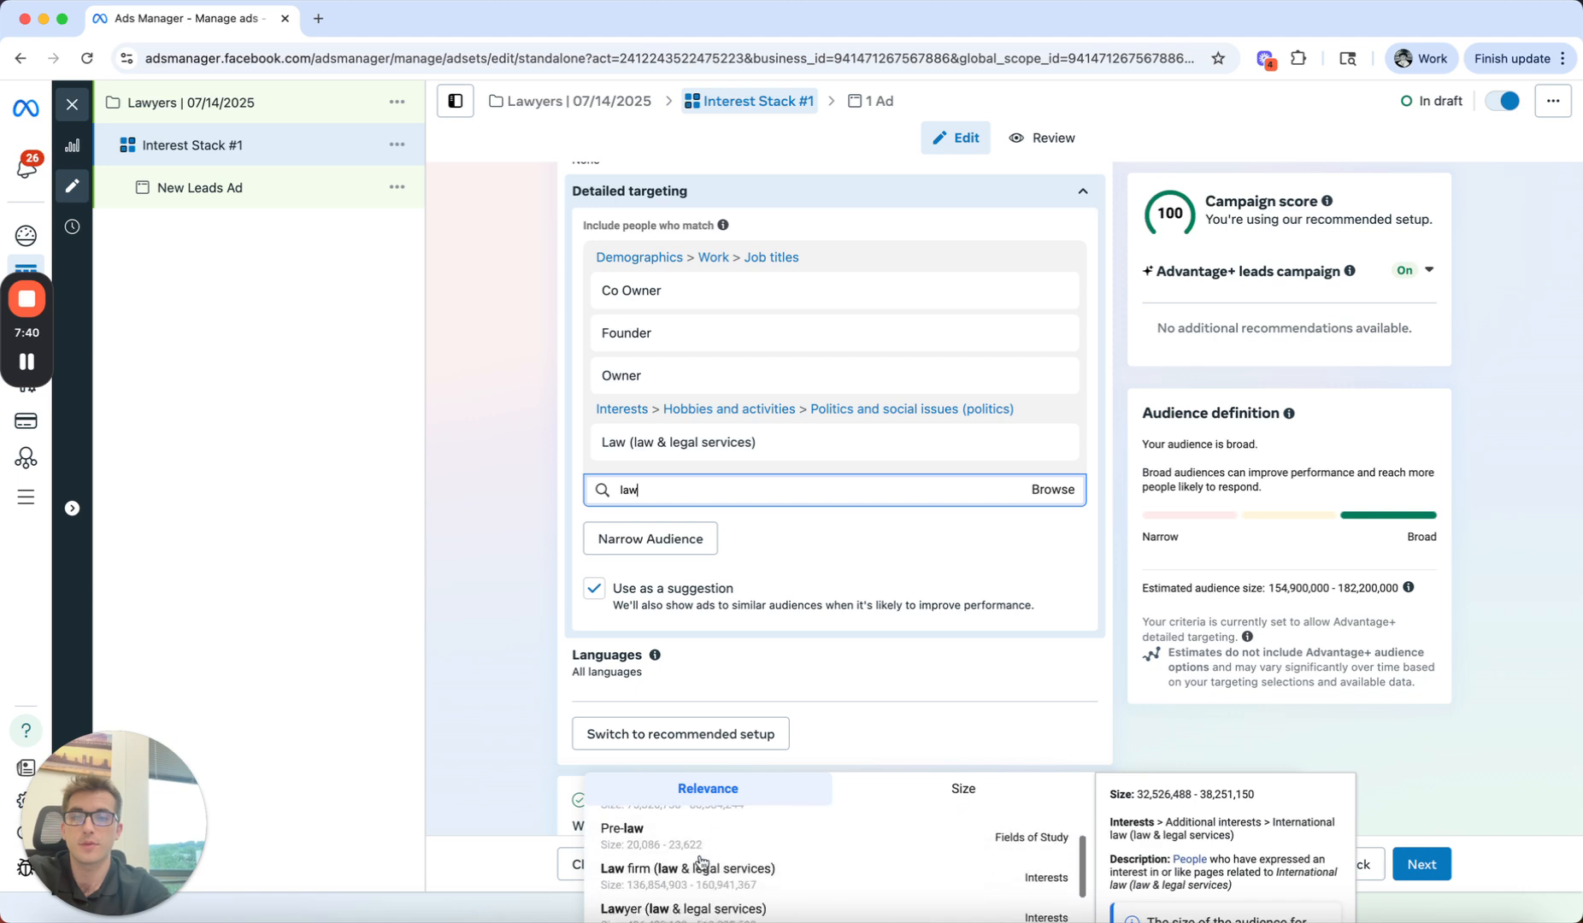
{"action": "scroll", "coordinate": [701, 862], "scroll_direction": "down", "scroll_amount": 4}
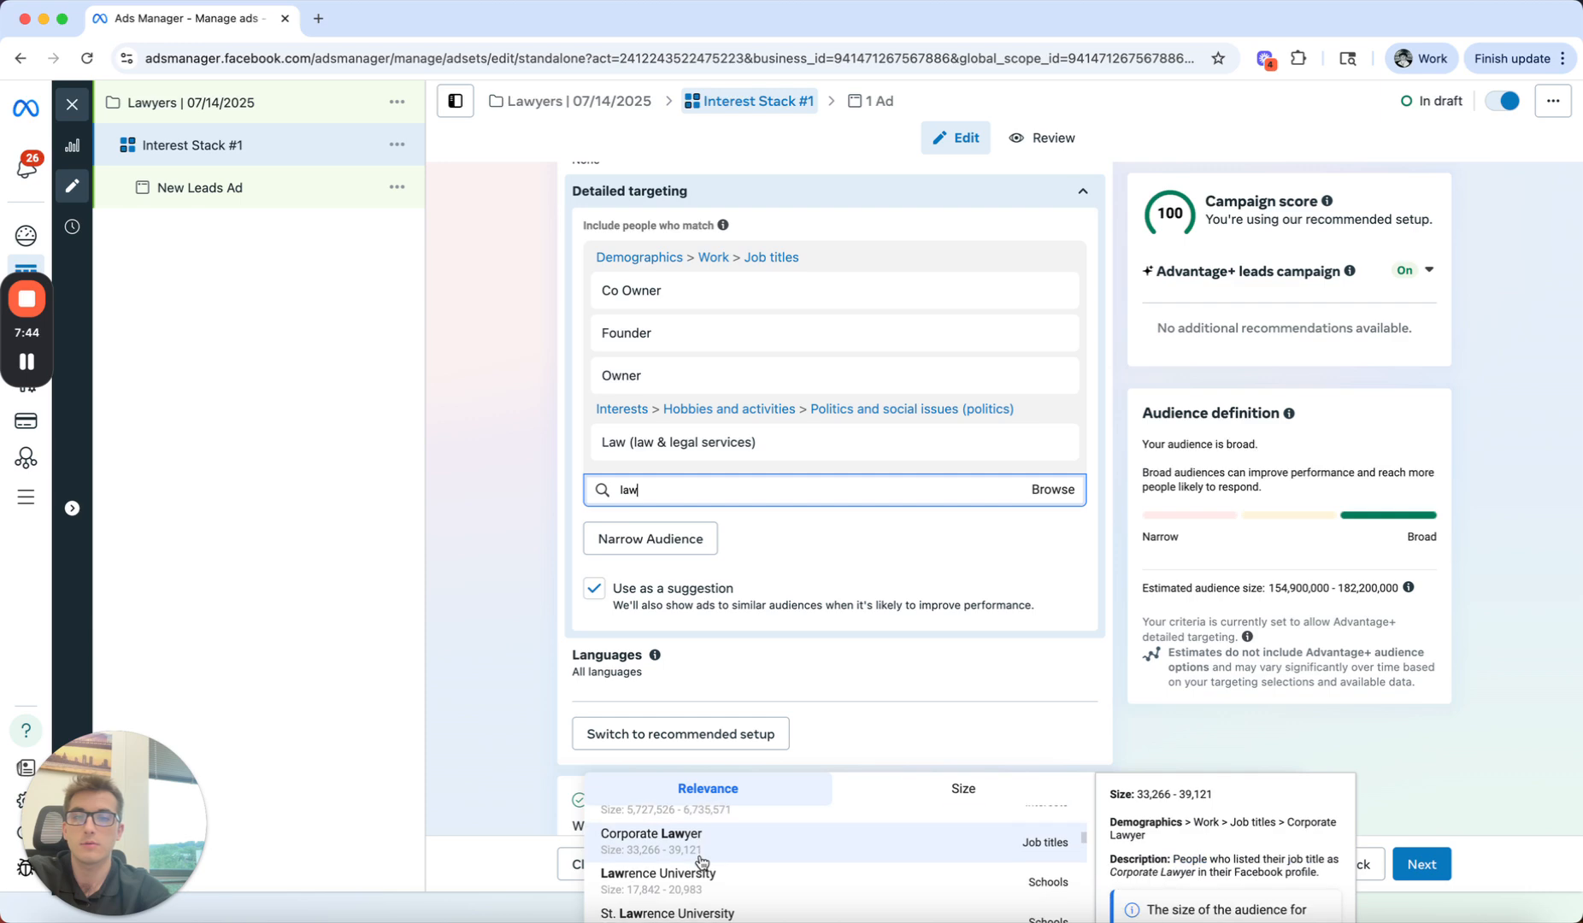
{"action": "left_click", "coordinate": [697, 849]}
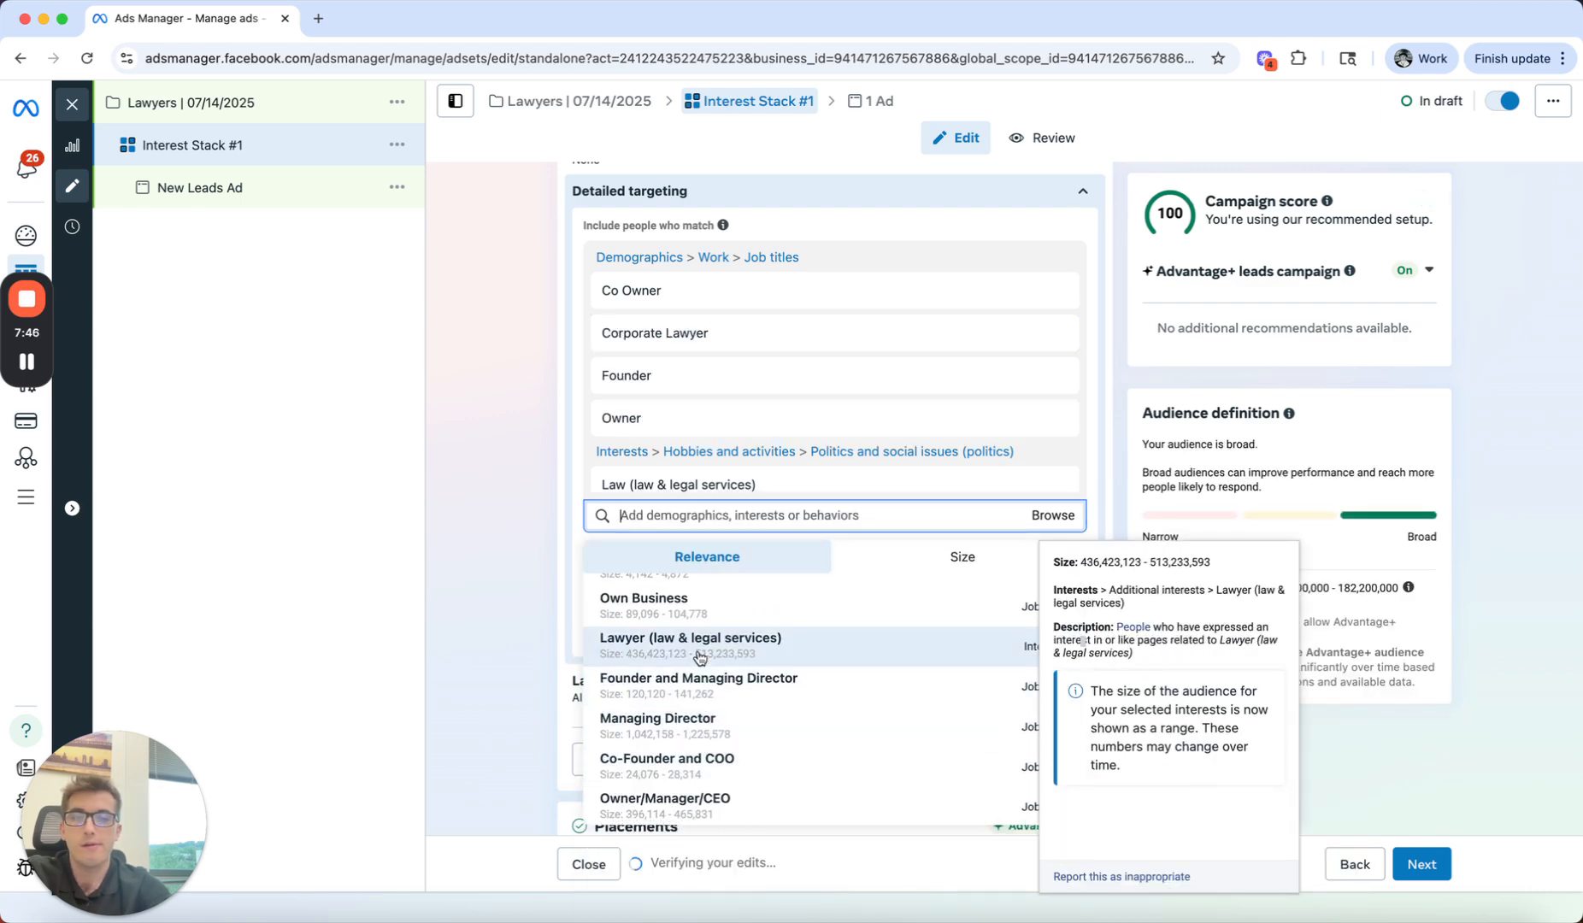
{"action": "type", "text": "law"}
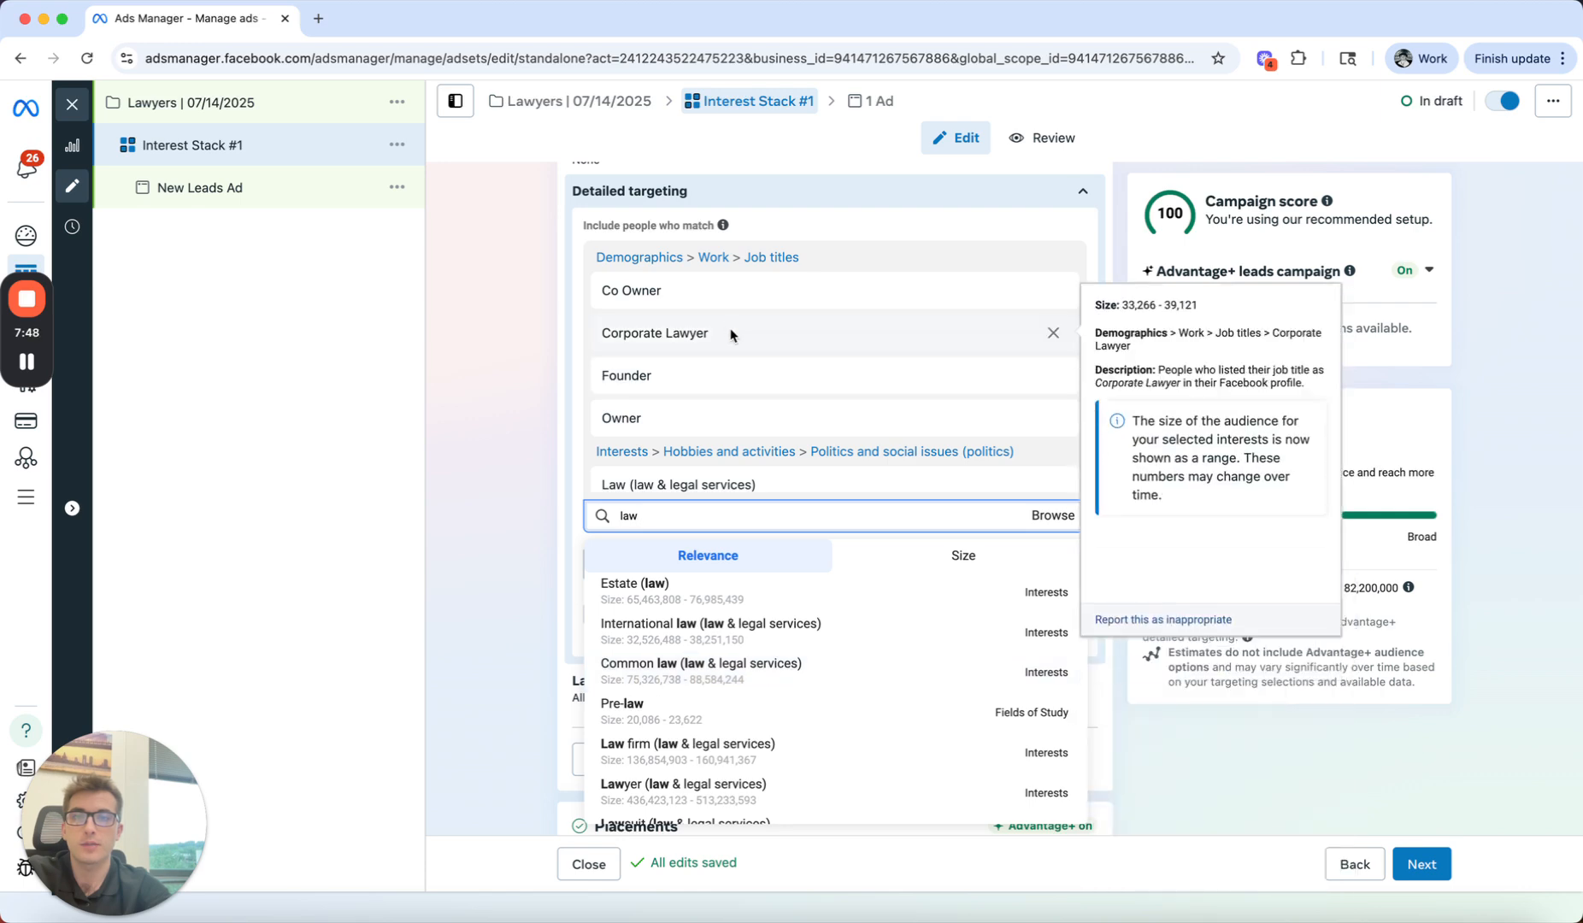
{"action": "left_click", "coordinate": [1053, 333]}
{"action": "double_click", "coordinate": [764, 482]}
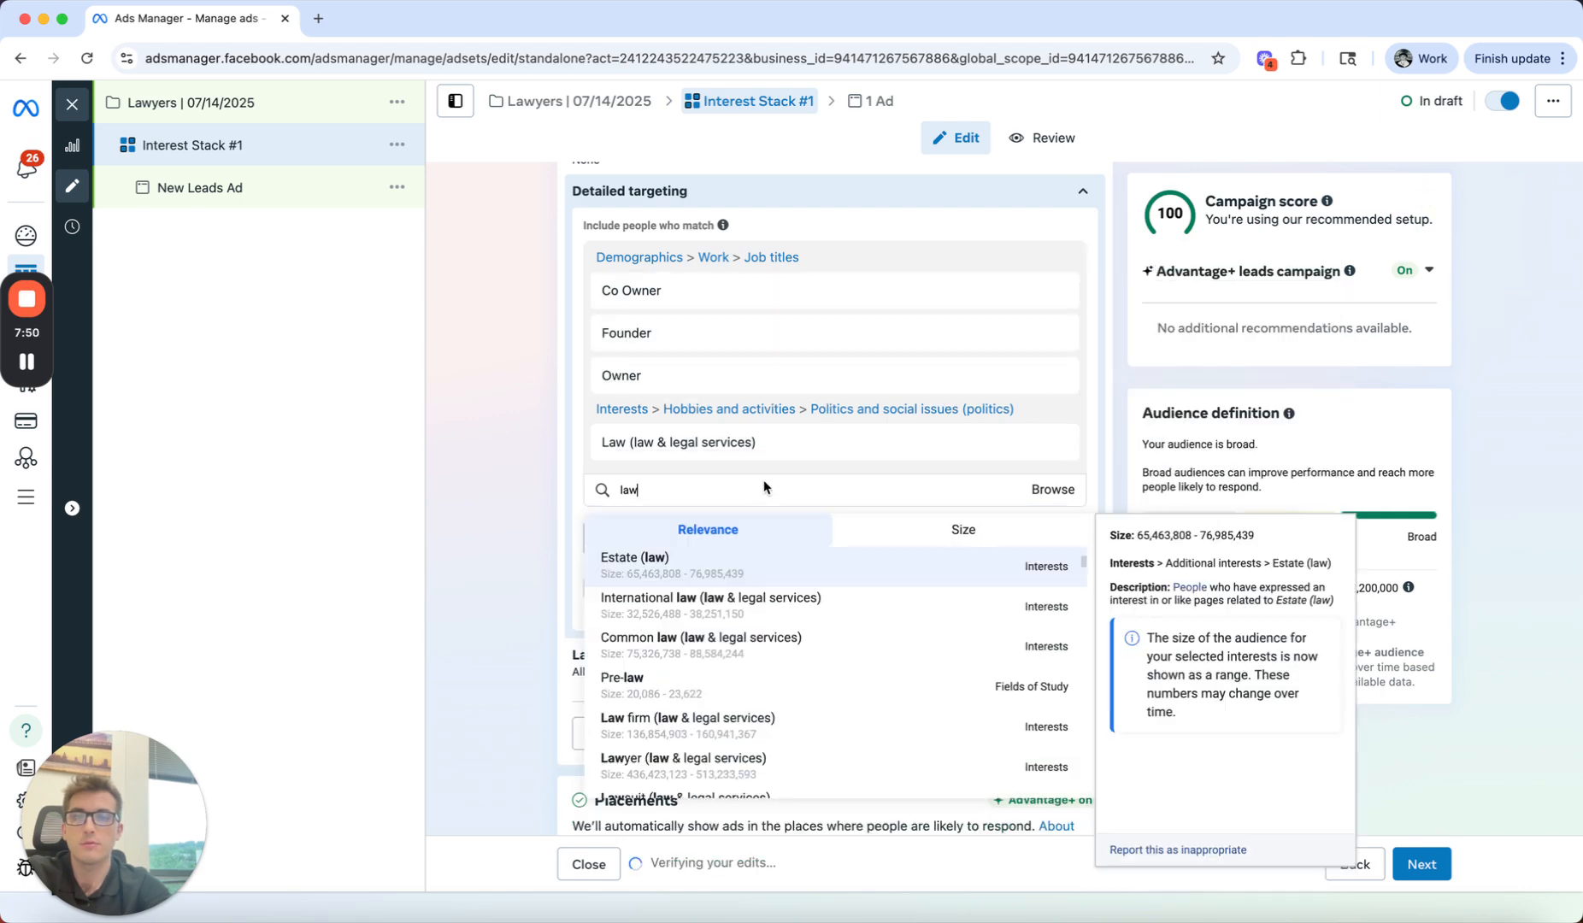
{"action": "key", "text": "BackSpace"}
{"action": "scroll", "coordinate": [725, 564], "scroll_direction": "down", "scroll_amount": 1}
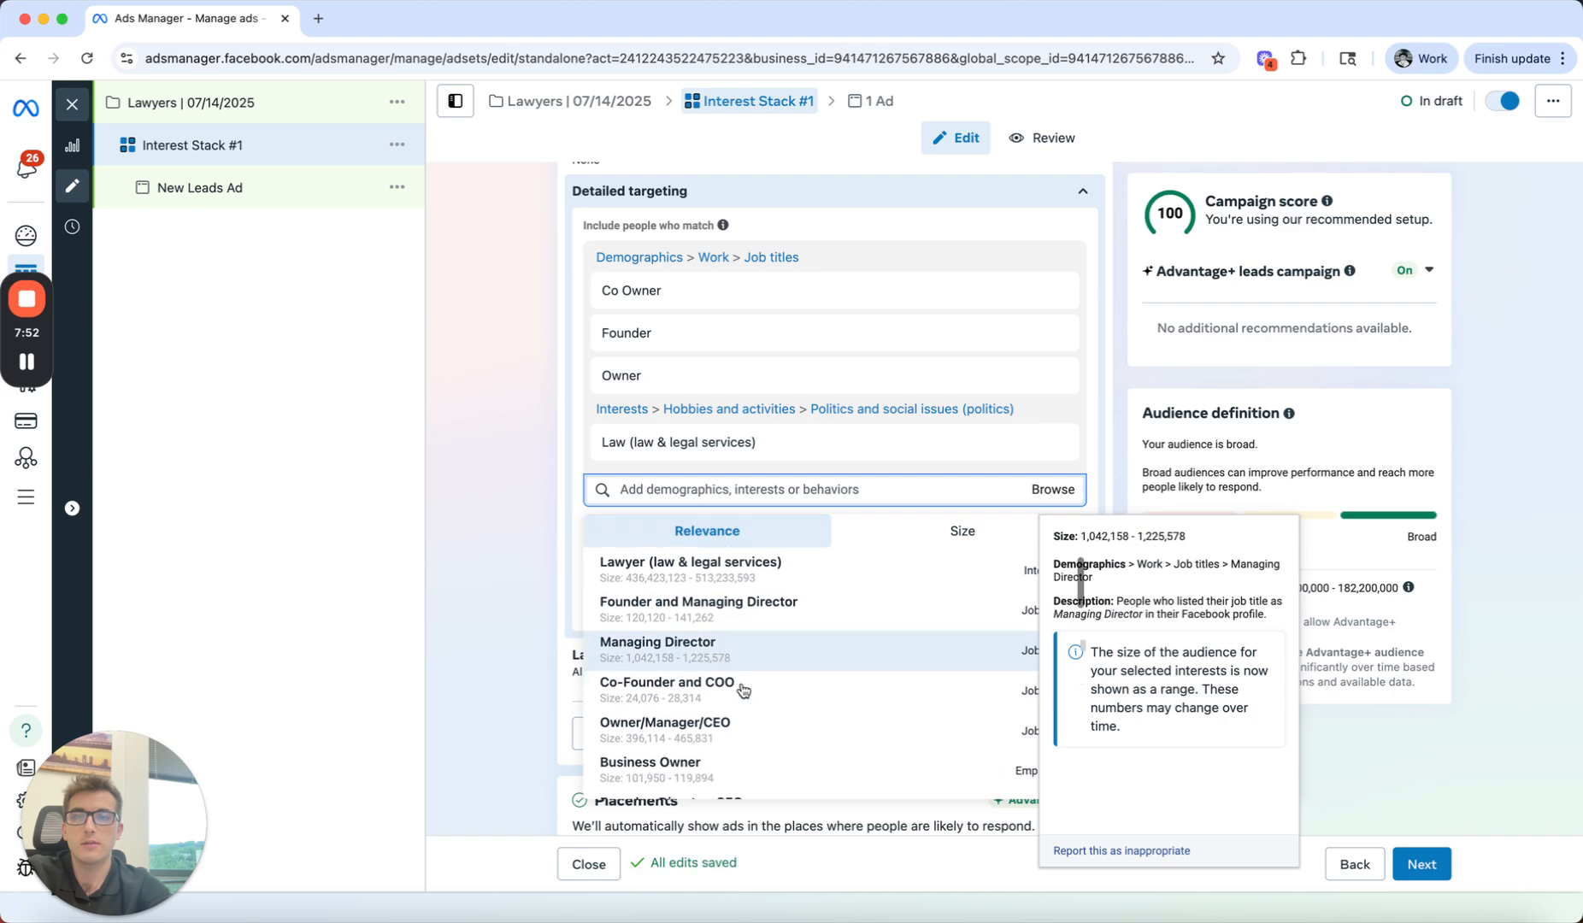
Step: Add the law-related interests Estate (law), Law firm (law & legal services) and Lawsuit (law & legal services) to the detailed targeting
{"action": "type", "text": "law"}
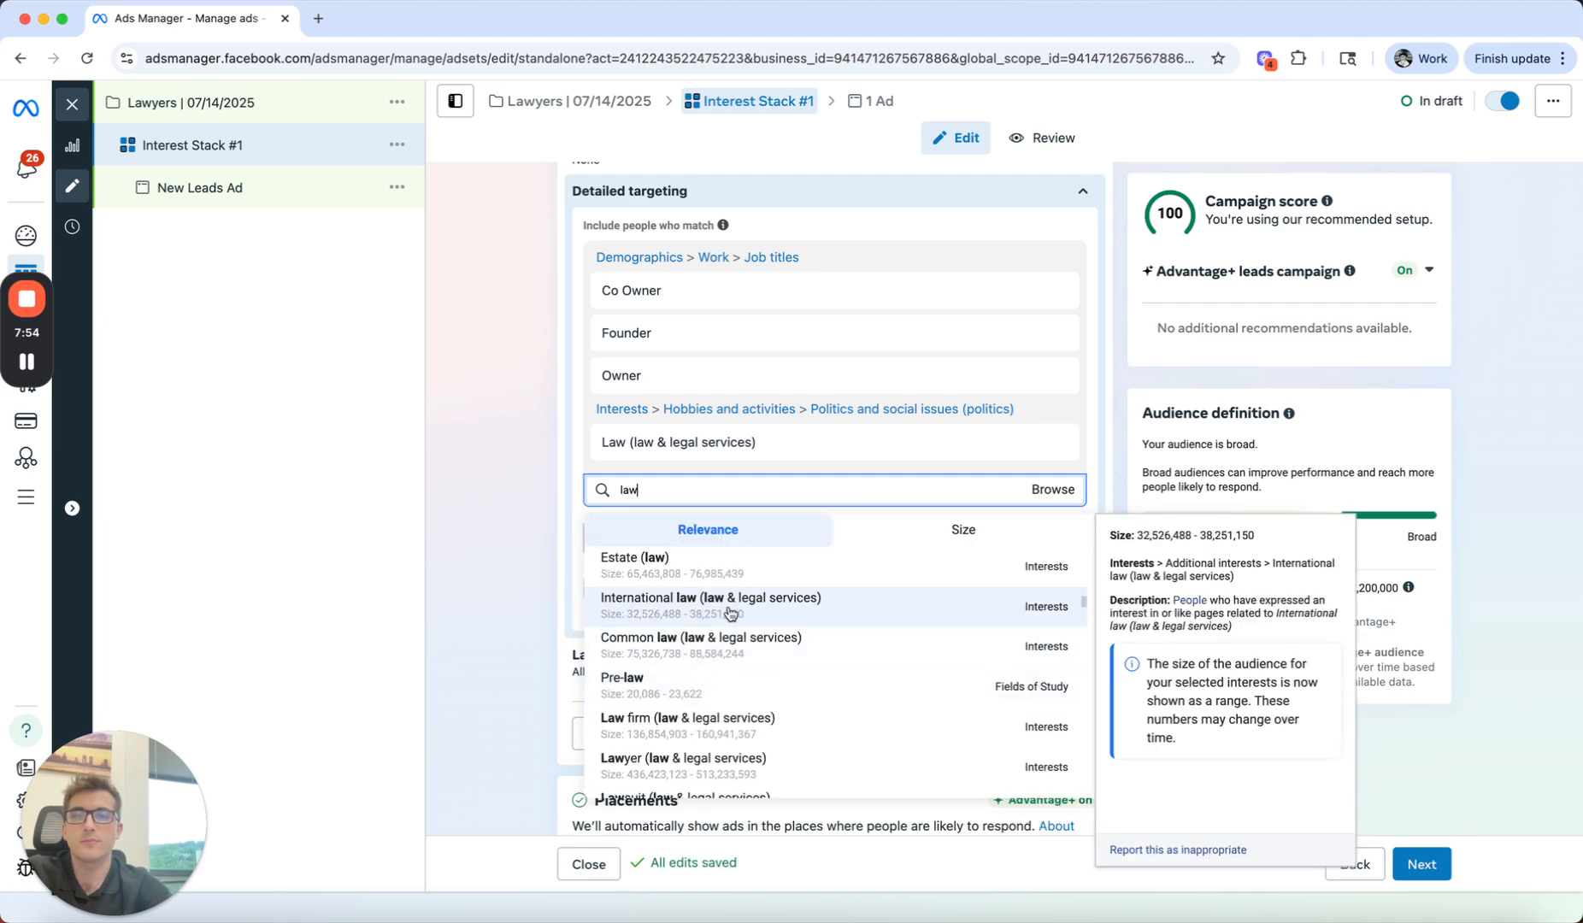
{"action": "left_click", "coordinate": [722, 579]}
{"action": "type", "text": "law"}
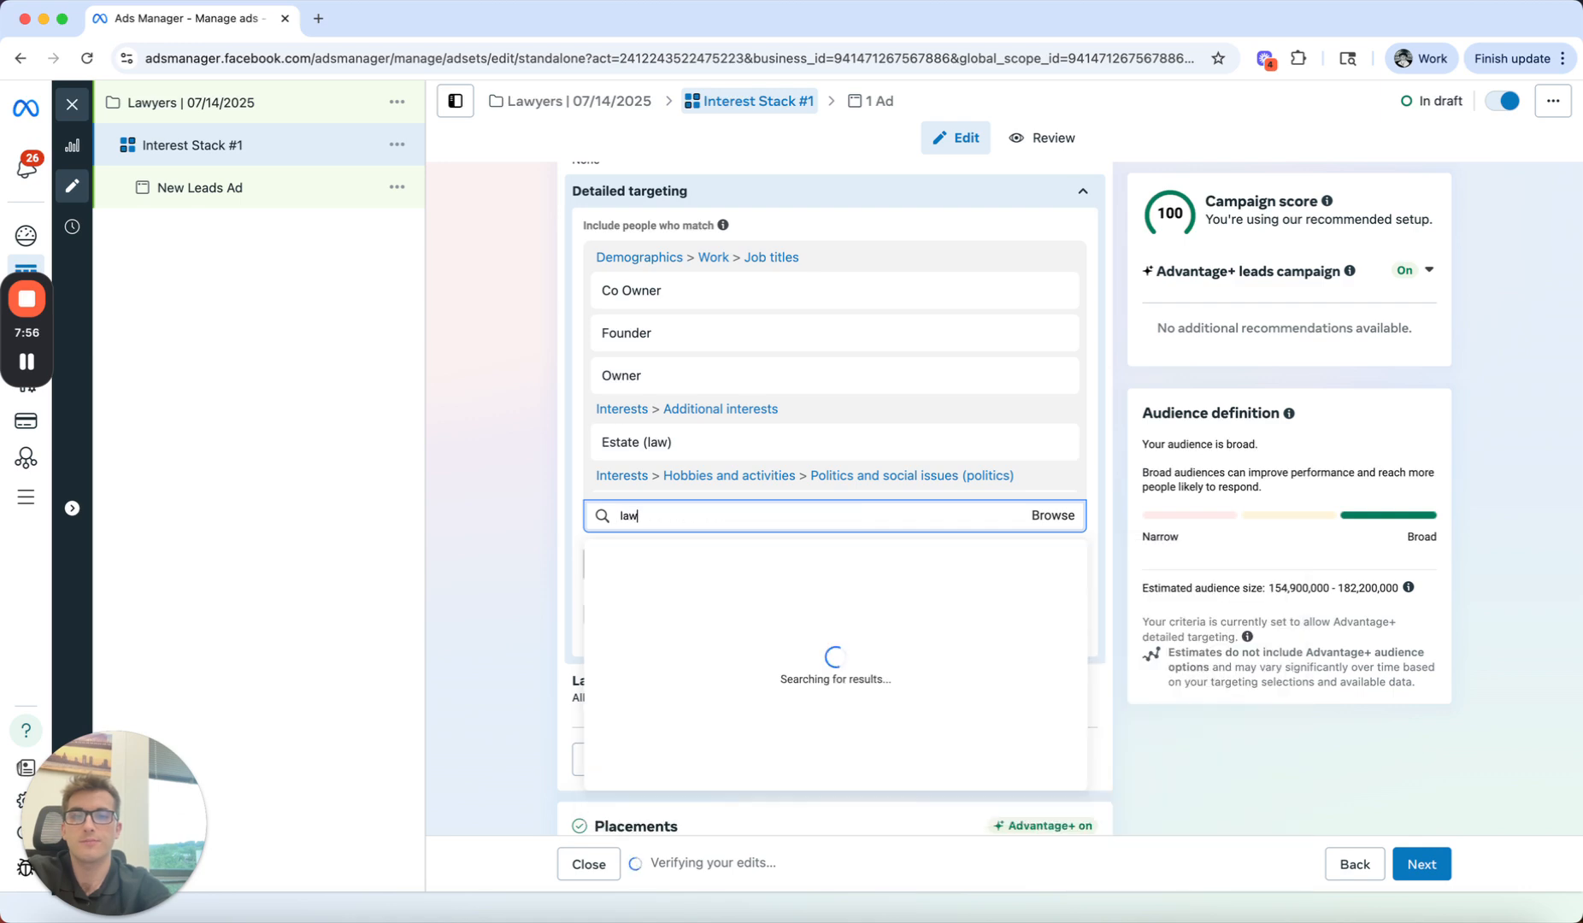
{"action": "scroll", "coordinate": [761, 679], "scroll_direction": "down", "scroll_amount": 1}
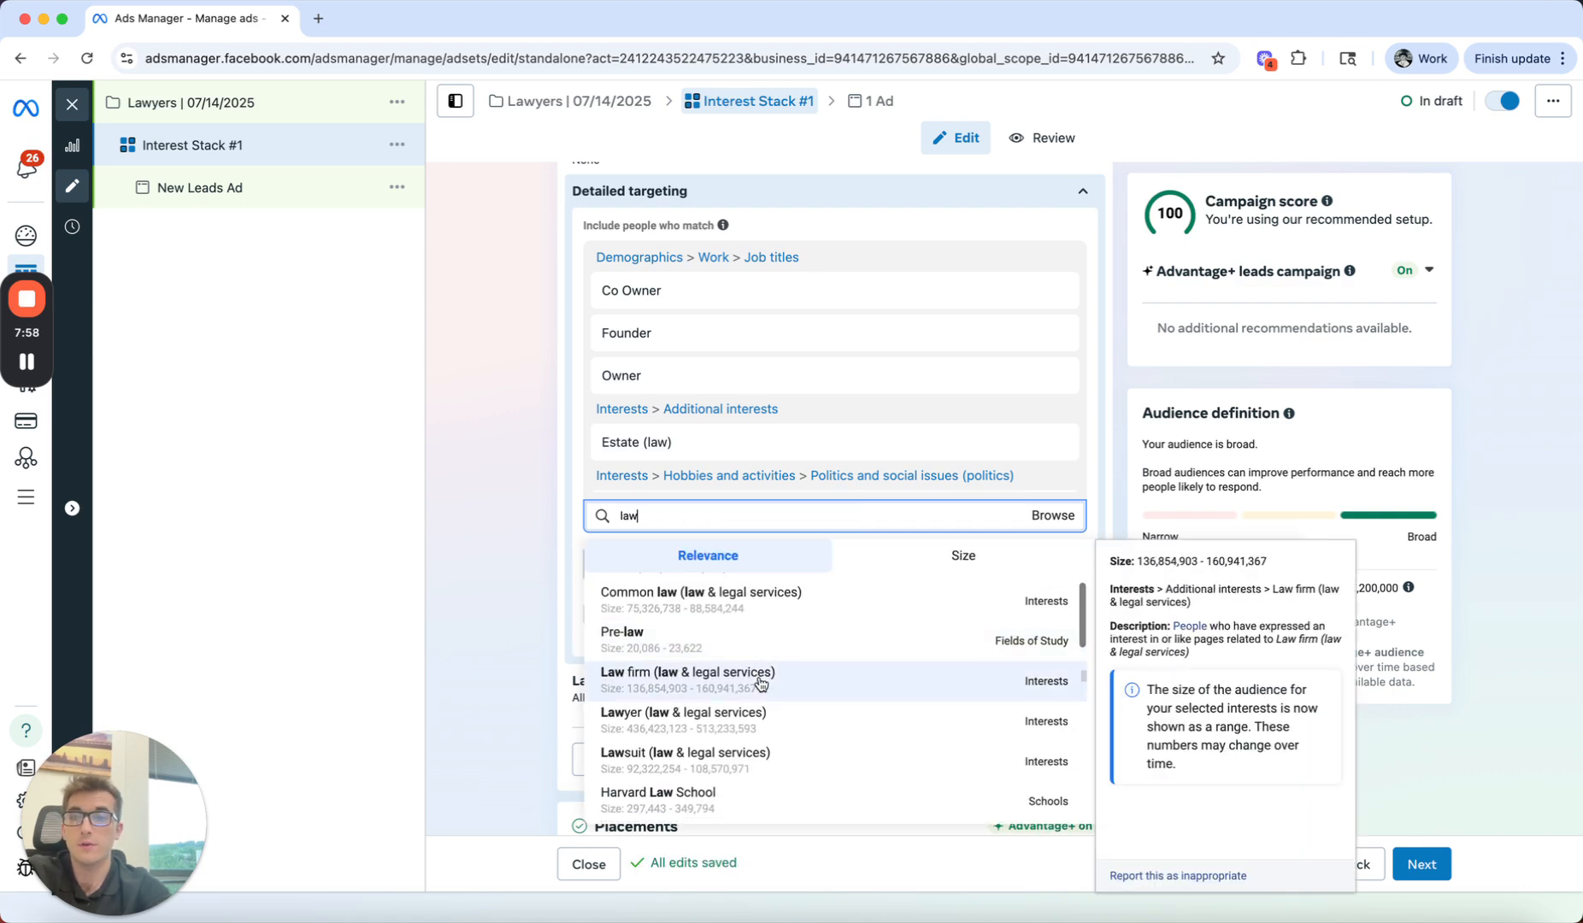
{"action": "left_click", "coordinate": [761, 680]}
{"action": "type", "text": "law"}
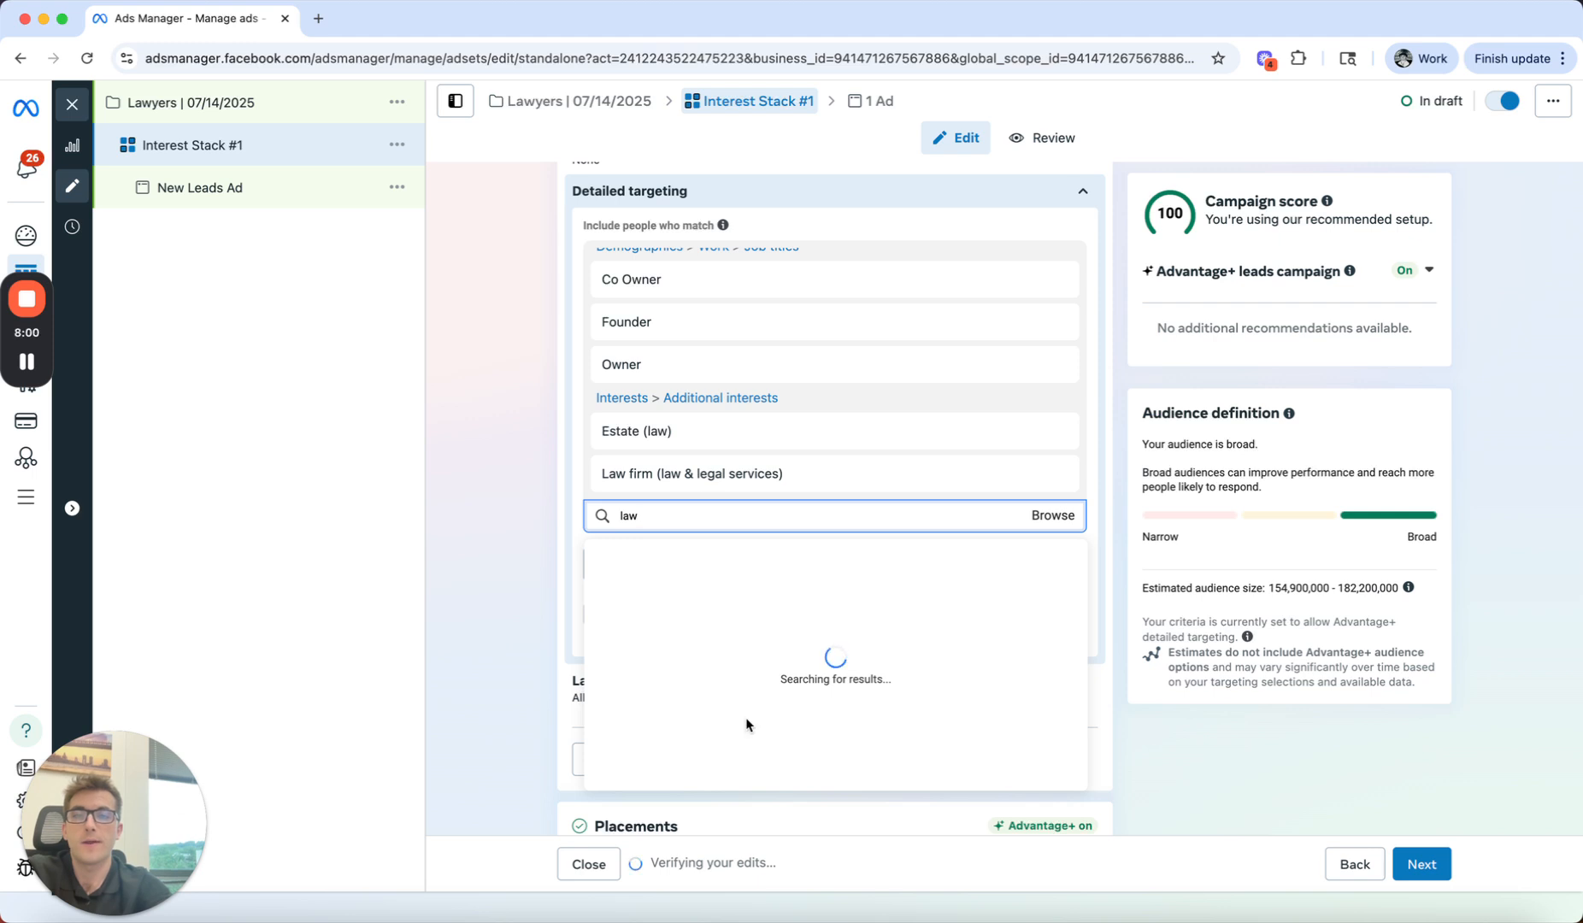
{"action": "scroll", "coordinate": [726, 731], "scroll_direction": "down", "scroll_amount": 1}
{"action": "left_click", "coordinate": [727, 734]}
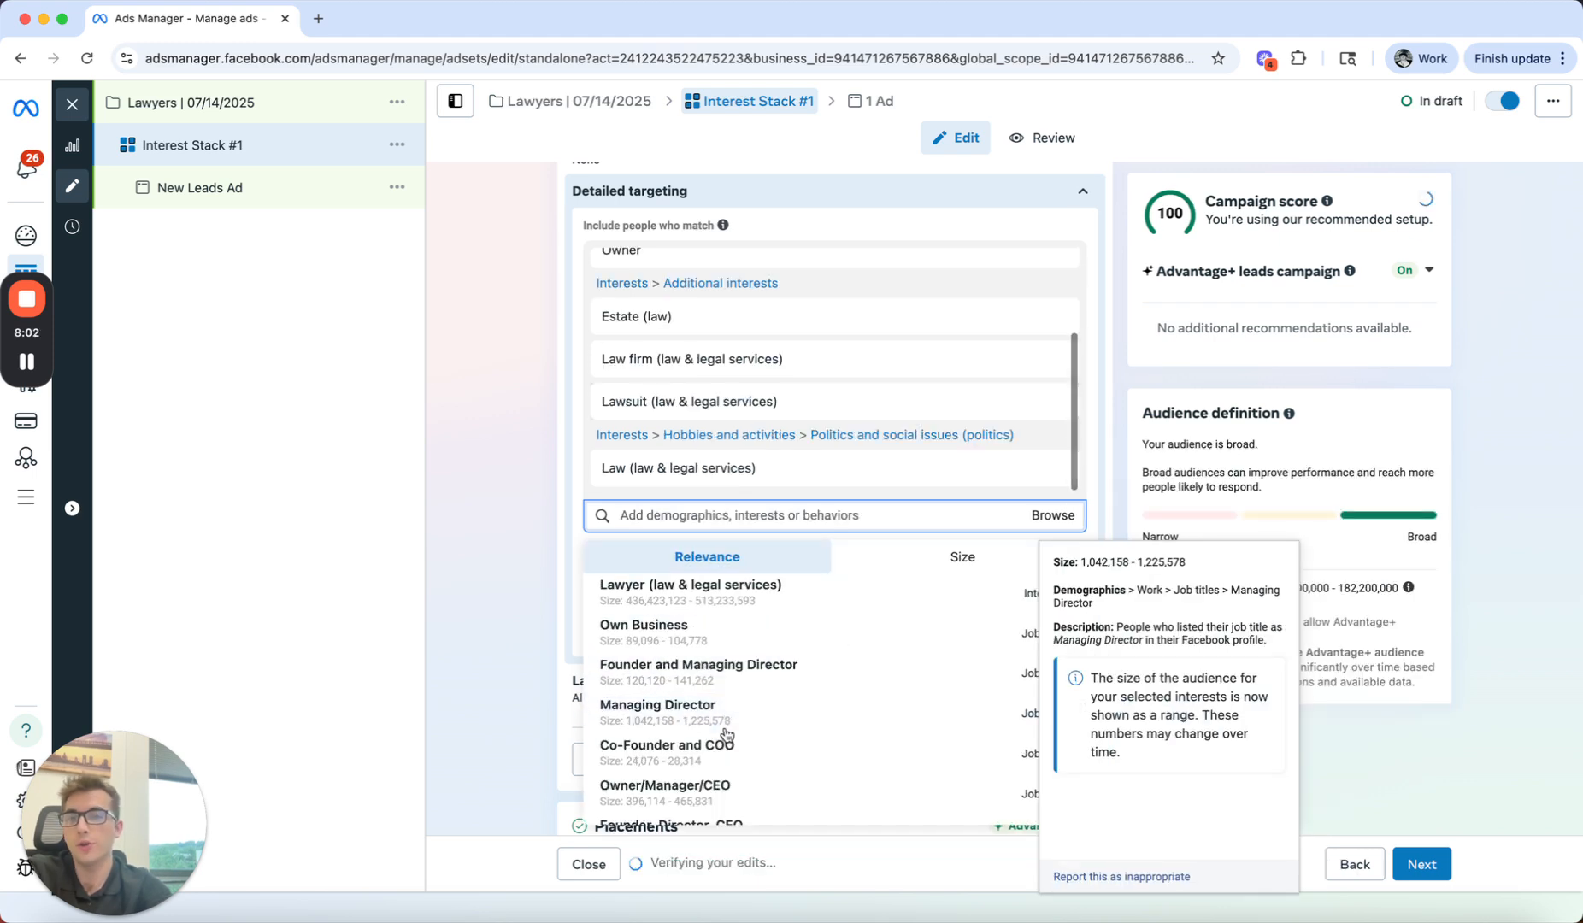
{"action": "left_click", "coordinate": [530, 524]}
{"action": "scroll", "coordinate": [531, 481], "scroll_direction": "up", "scroll_amount": 1}
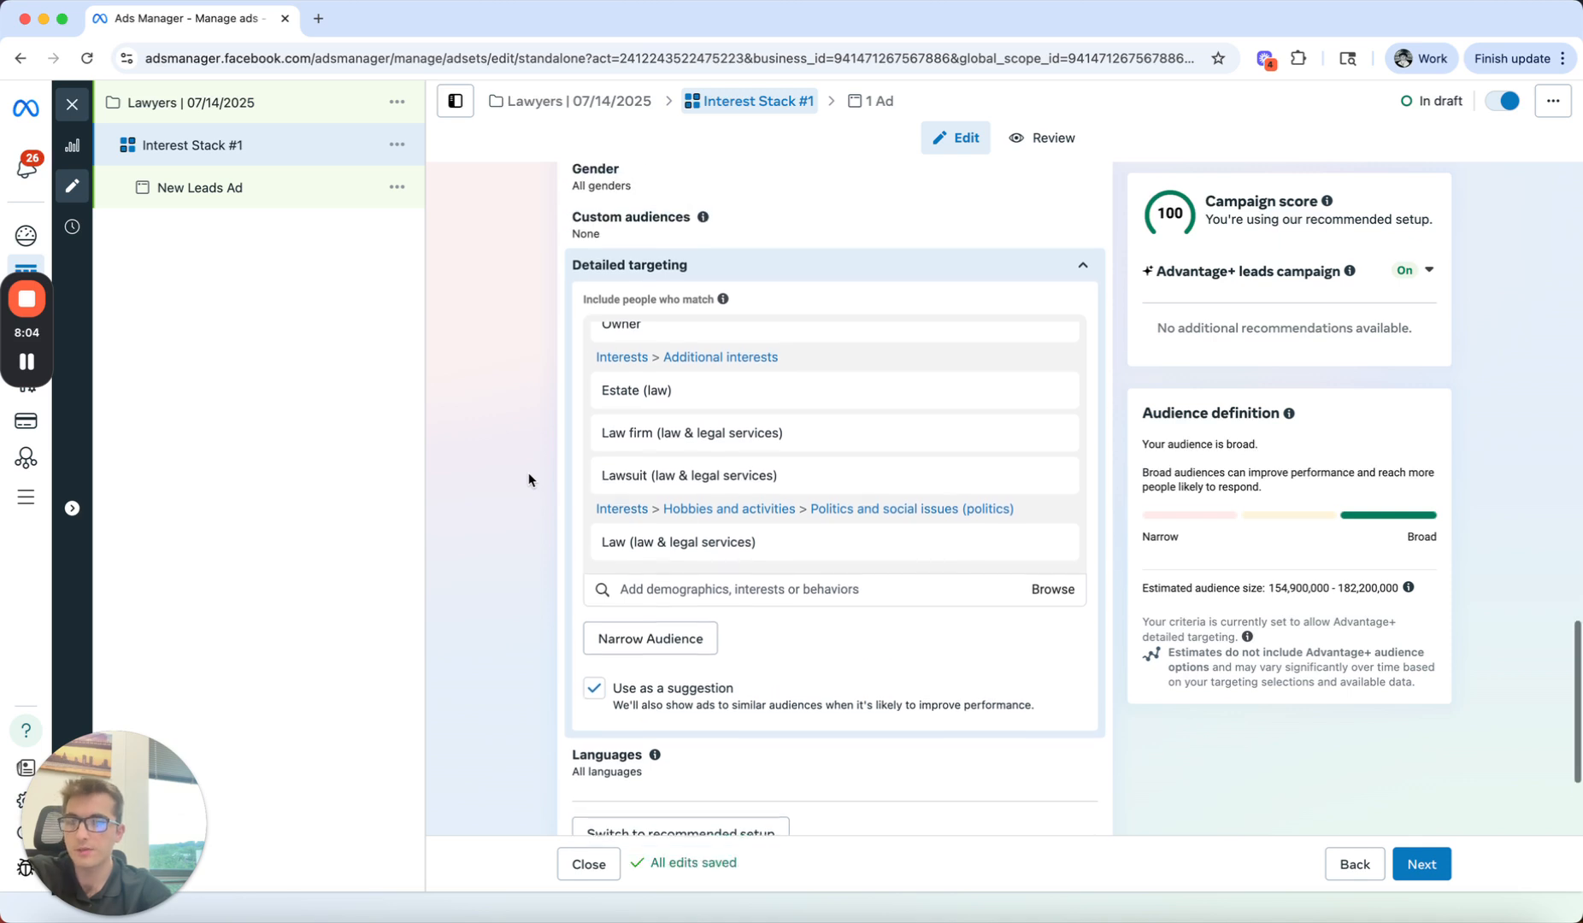
{"action": "mouse_move", "coordinate": [670, 486]}
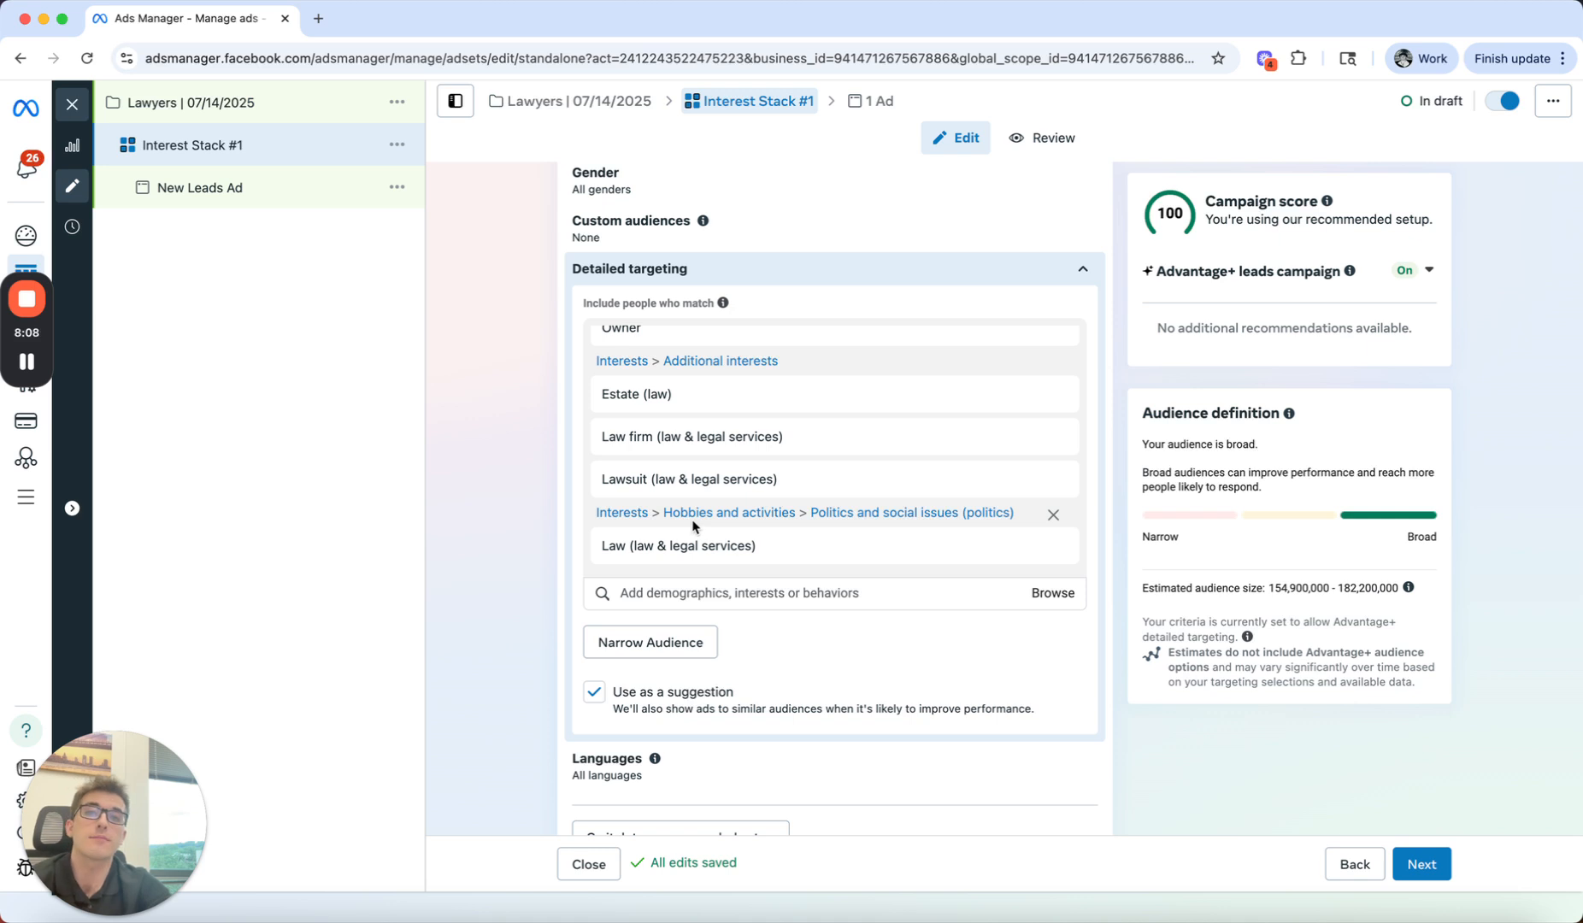
Step: Review the ad set's conversion location, the selectable Facebook Pages and the performance goal options
{"action": "scroll", "coordinate": [697, 504], "scroll_direction": "up", "scroll_amount": 1}
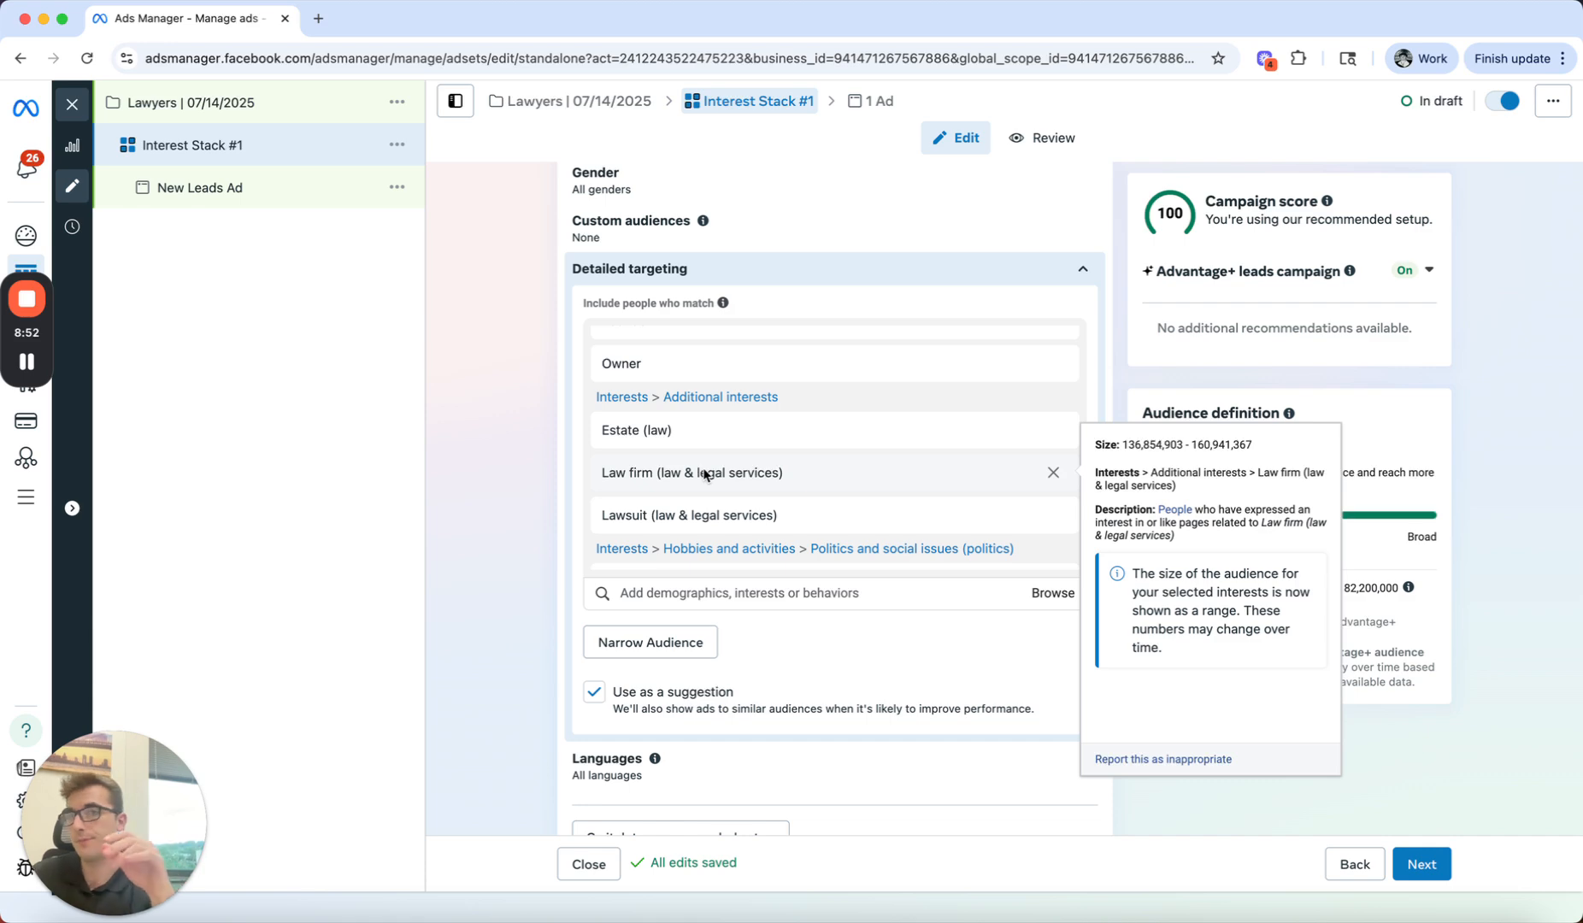
{"action": "scroll", "coordinate": [430, 582], "scroll_direction": "up", "scroll_amount": 10}
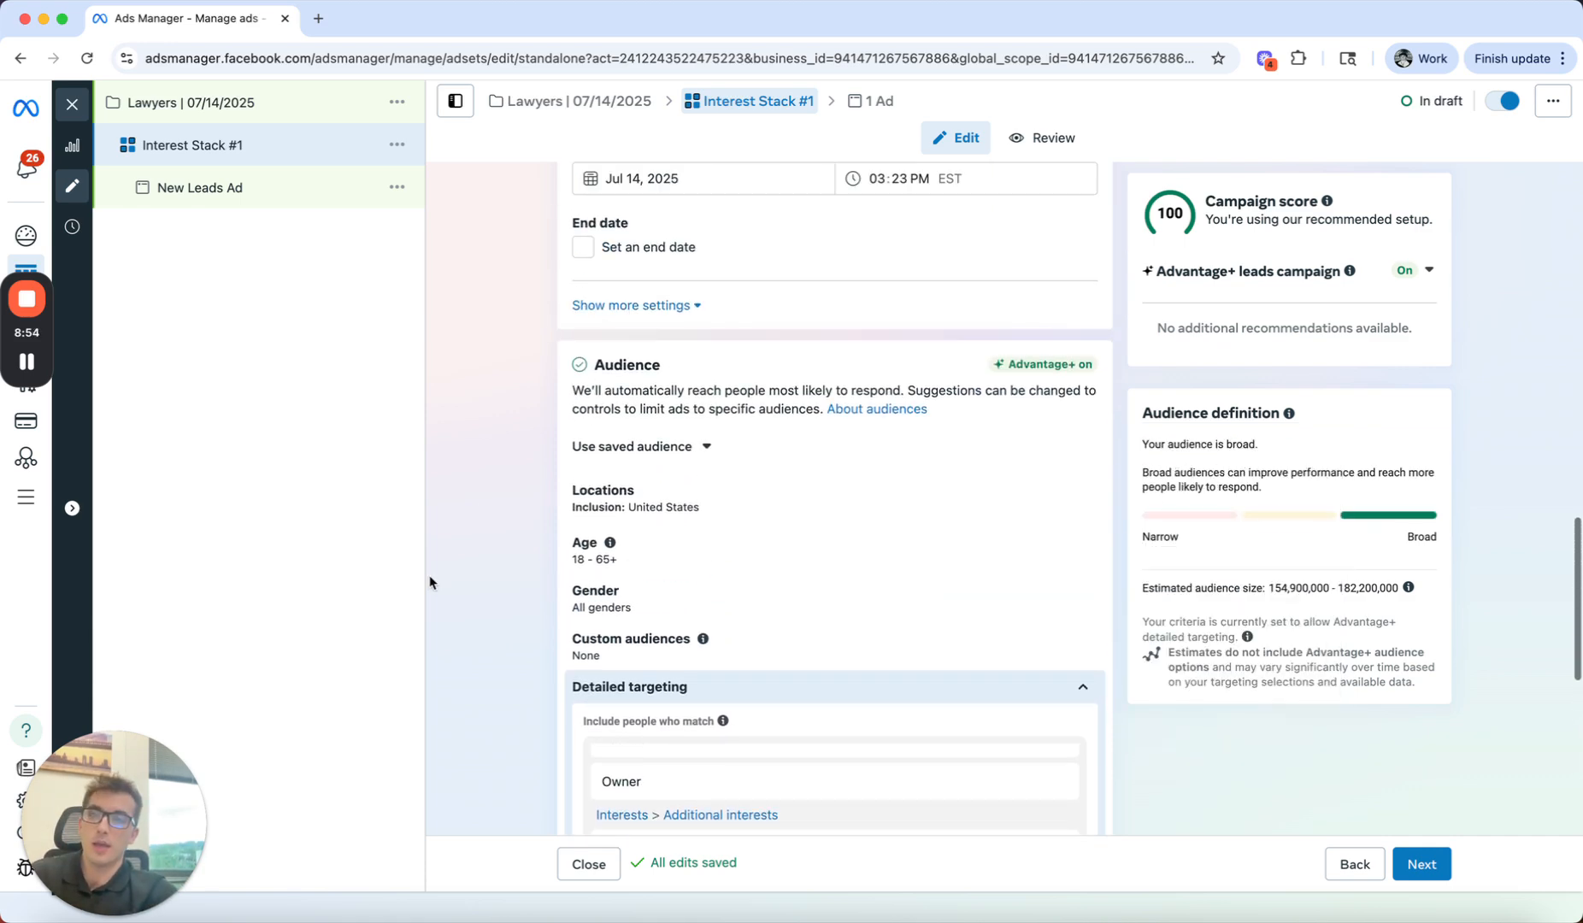
{"action": "scroll", "coordinate": [430, 582], "scroll_direction": "up", "scroll_amount": 10}
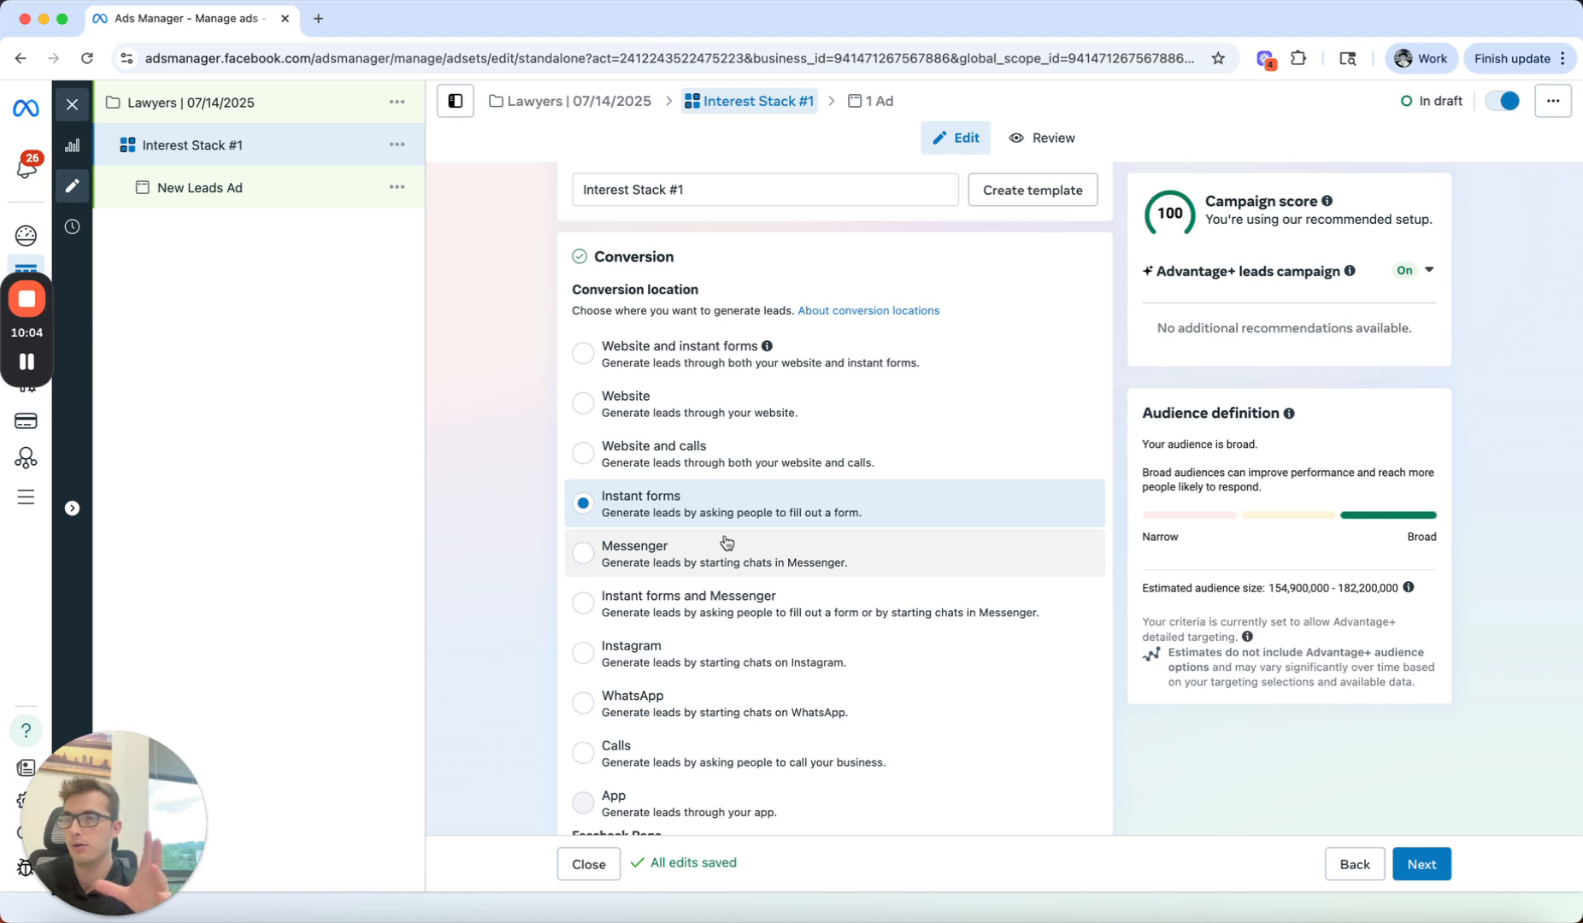
{"action": "scroll", "coordinate": [545, 504], "scroll_direction": "down", "scroll_amount": 5}
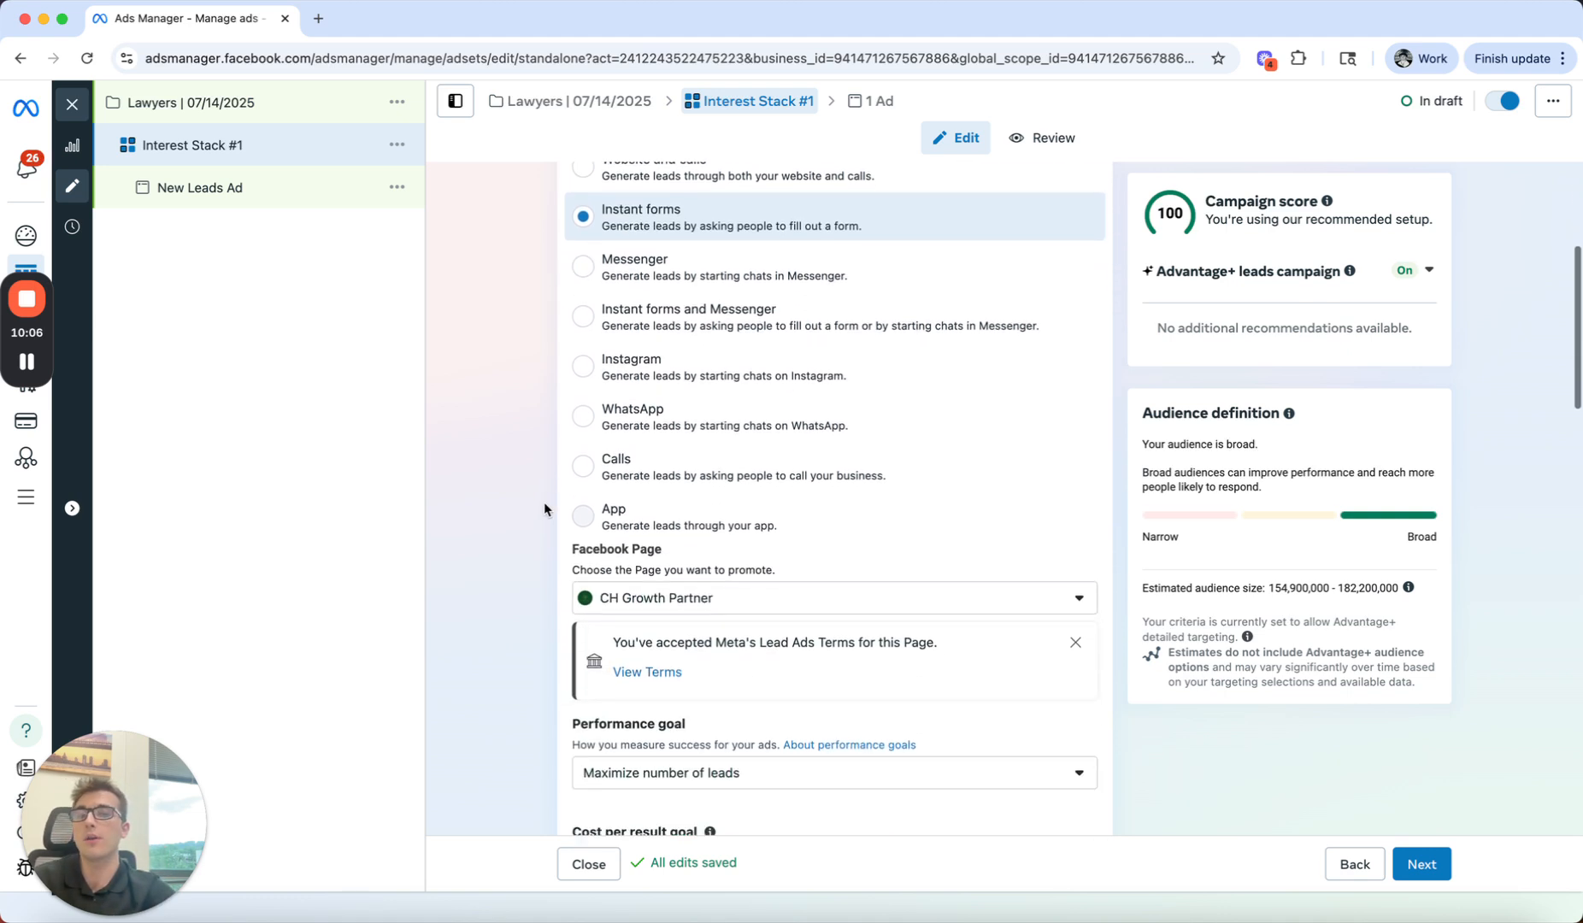
{"action": "left_click", "coordinate": [737, 395]}
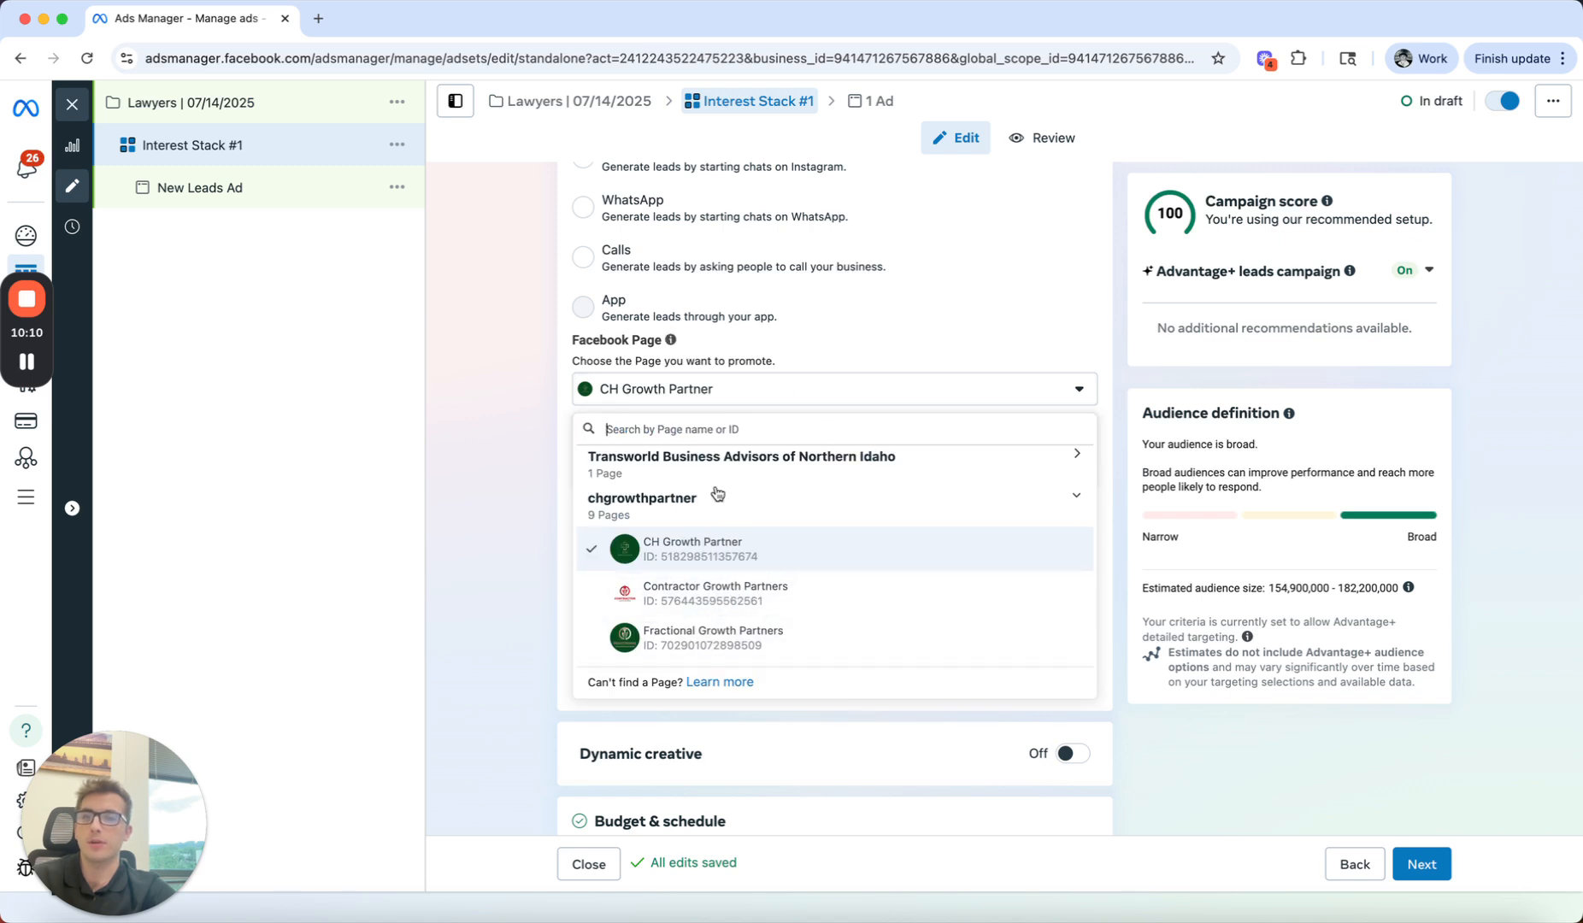
{"action": "left_click", "coordinate": [544, 425]}
{"action": "scroll", "coordinate": [544, 425], "scroll_direction": "down", "scroll_amount": 2}
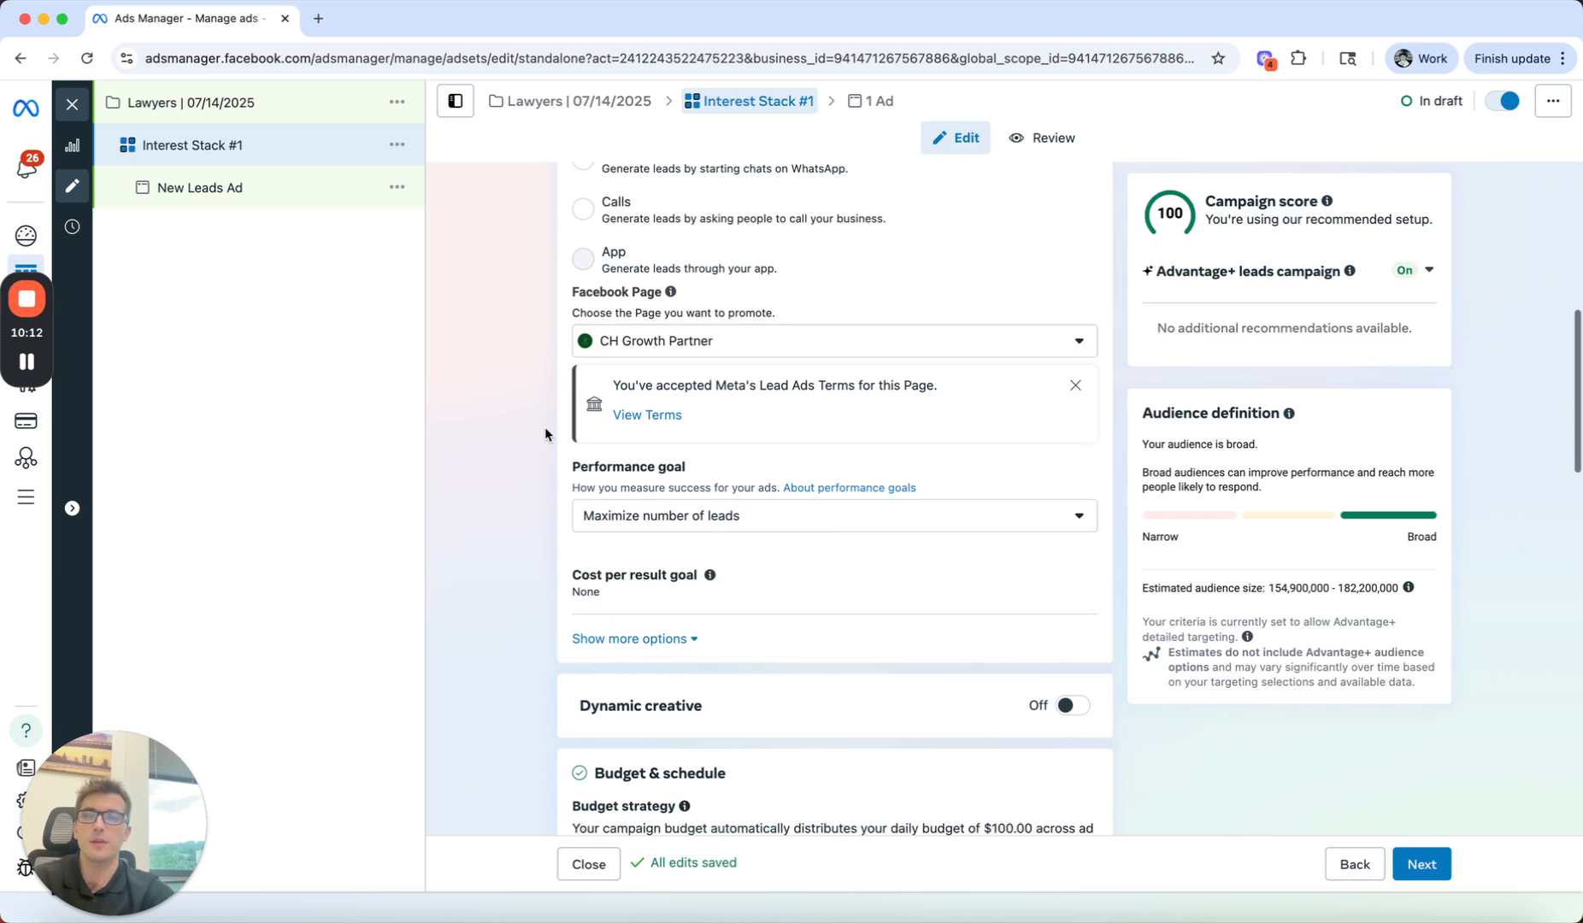
{"action": "left_click", "coordinate": [840, 493]}
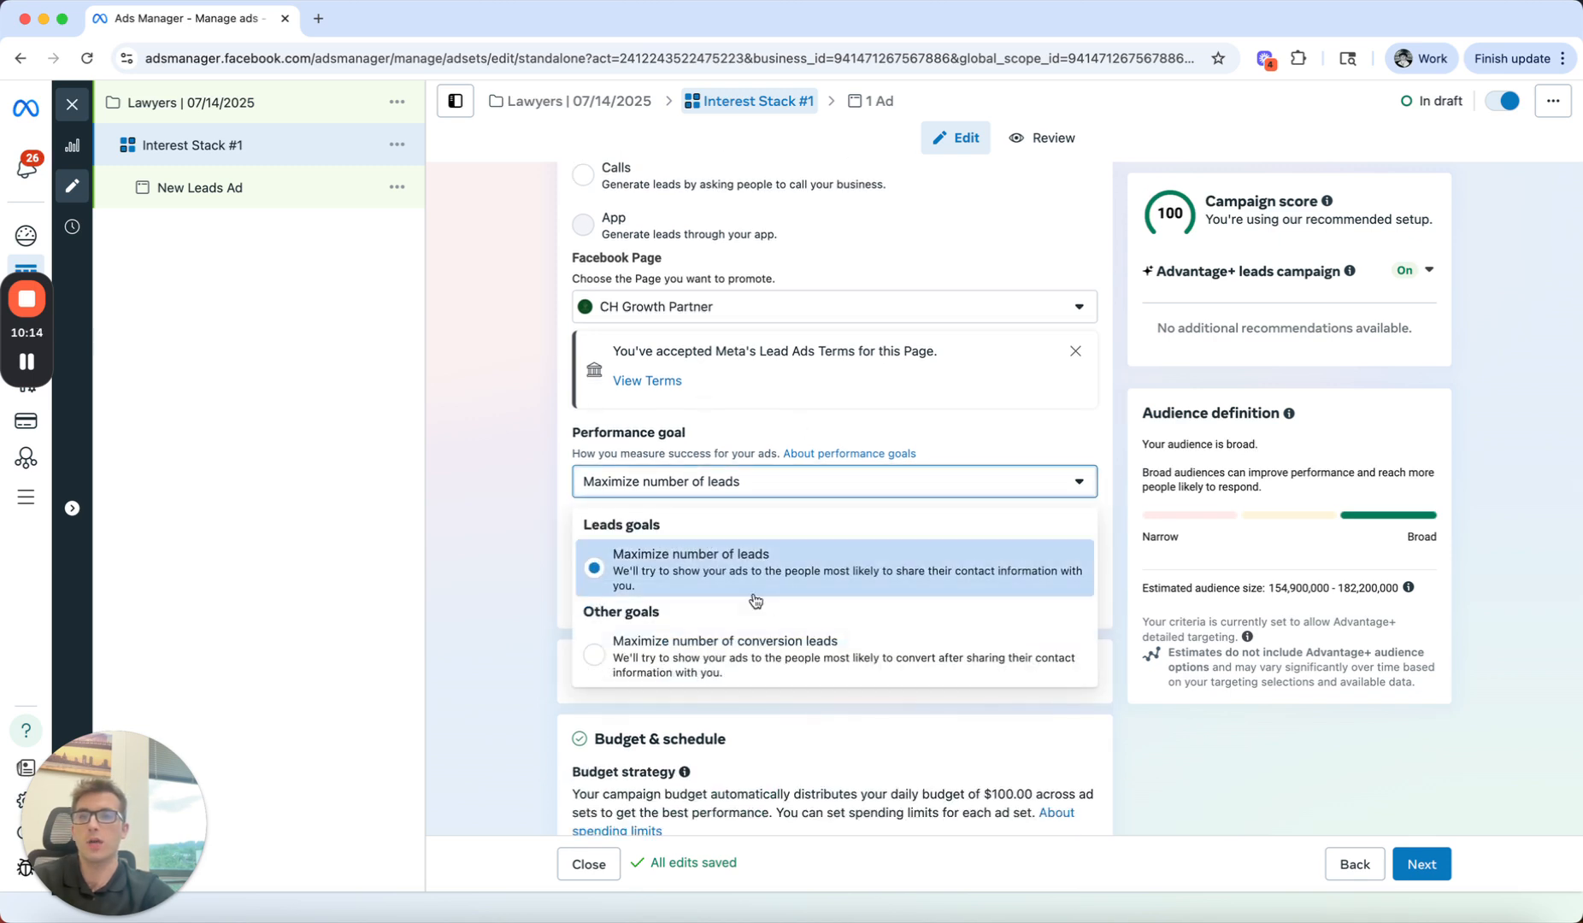
{"action": "left_click", "coordinate": [714, 599]}
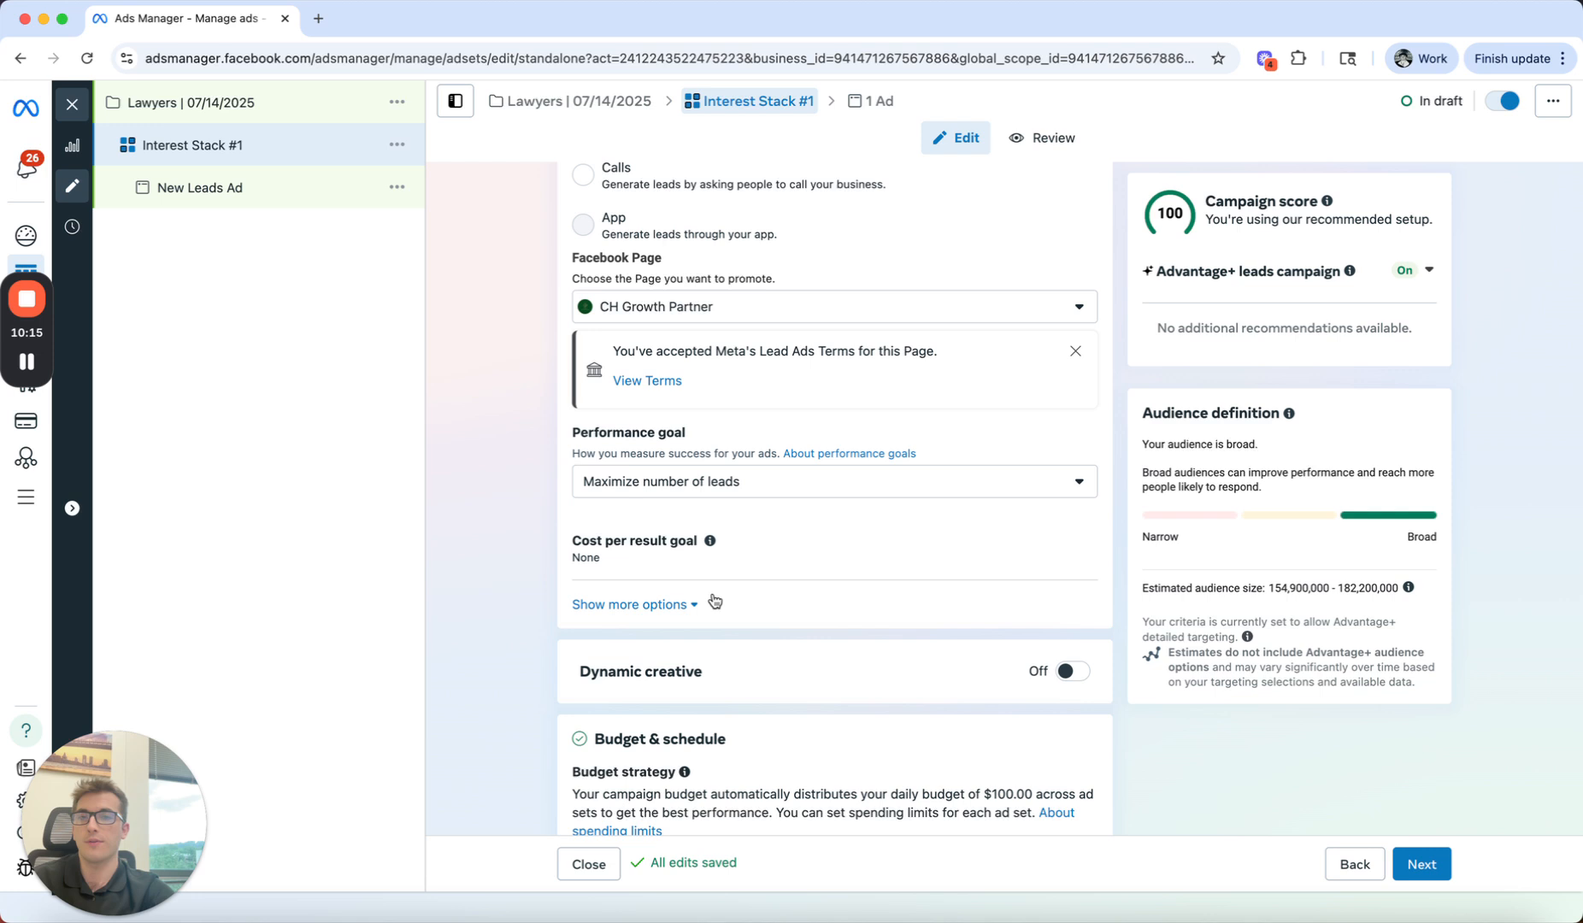
{"action": "left_click", "coordinate": [758, 497]}
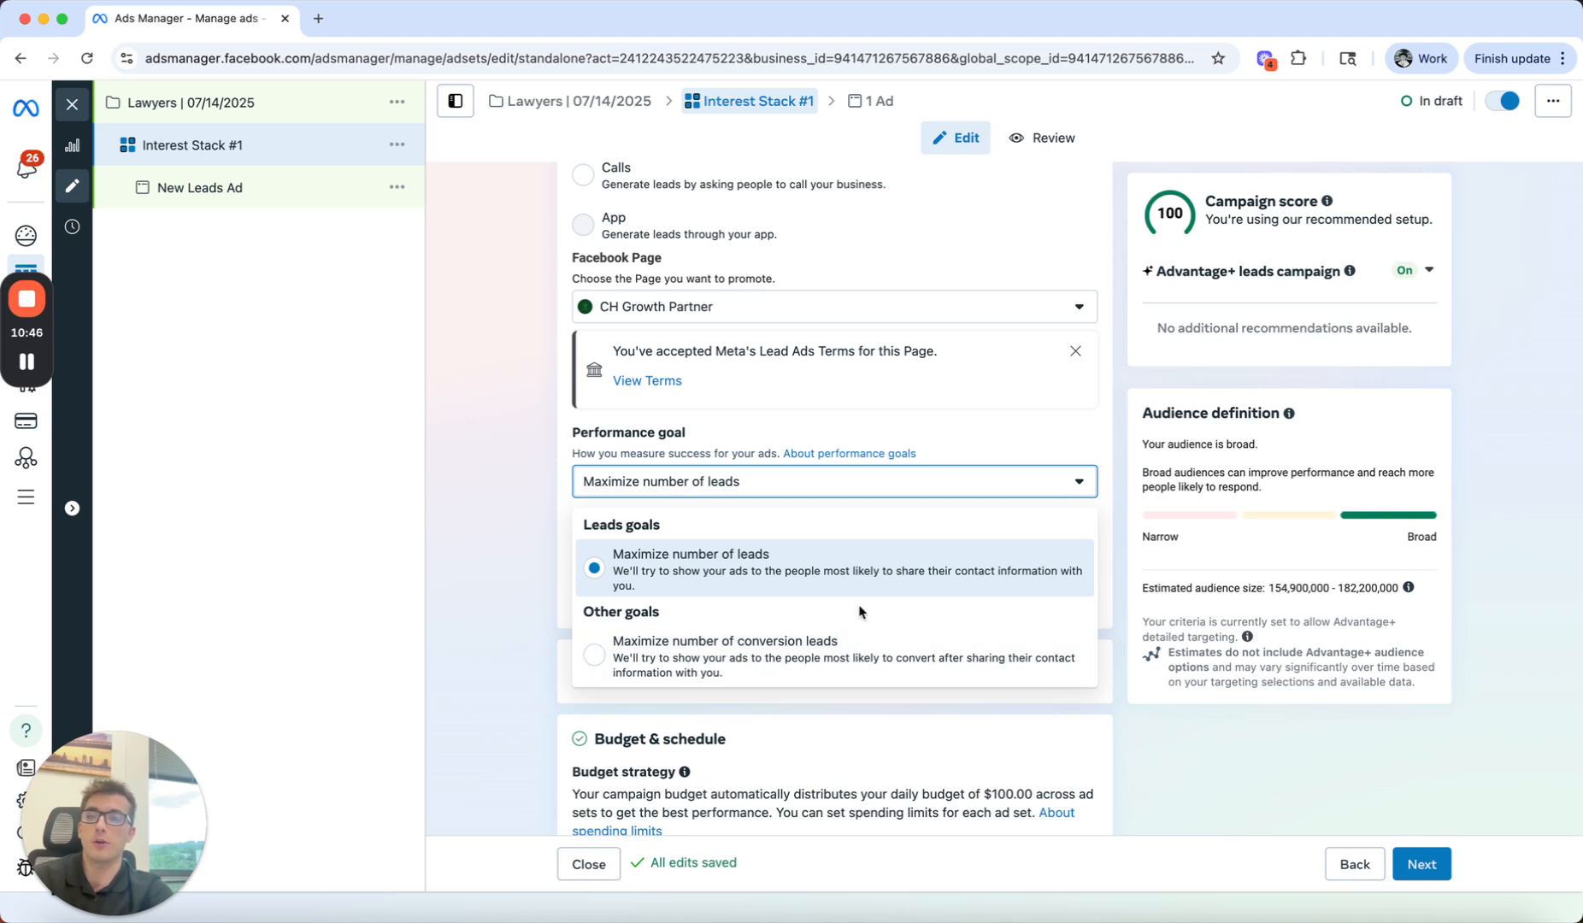
{"action": "left_click", "coordinate": [511, 477]}
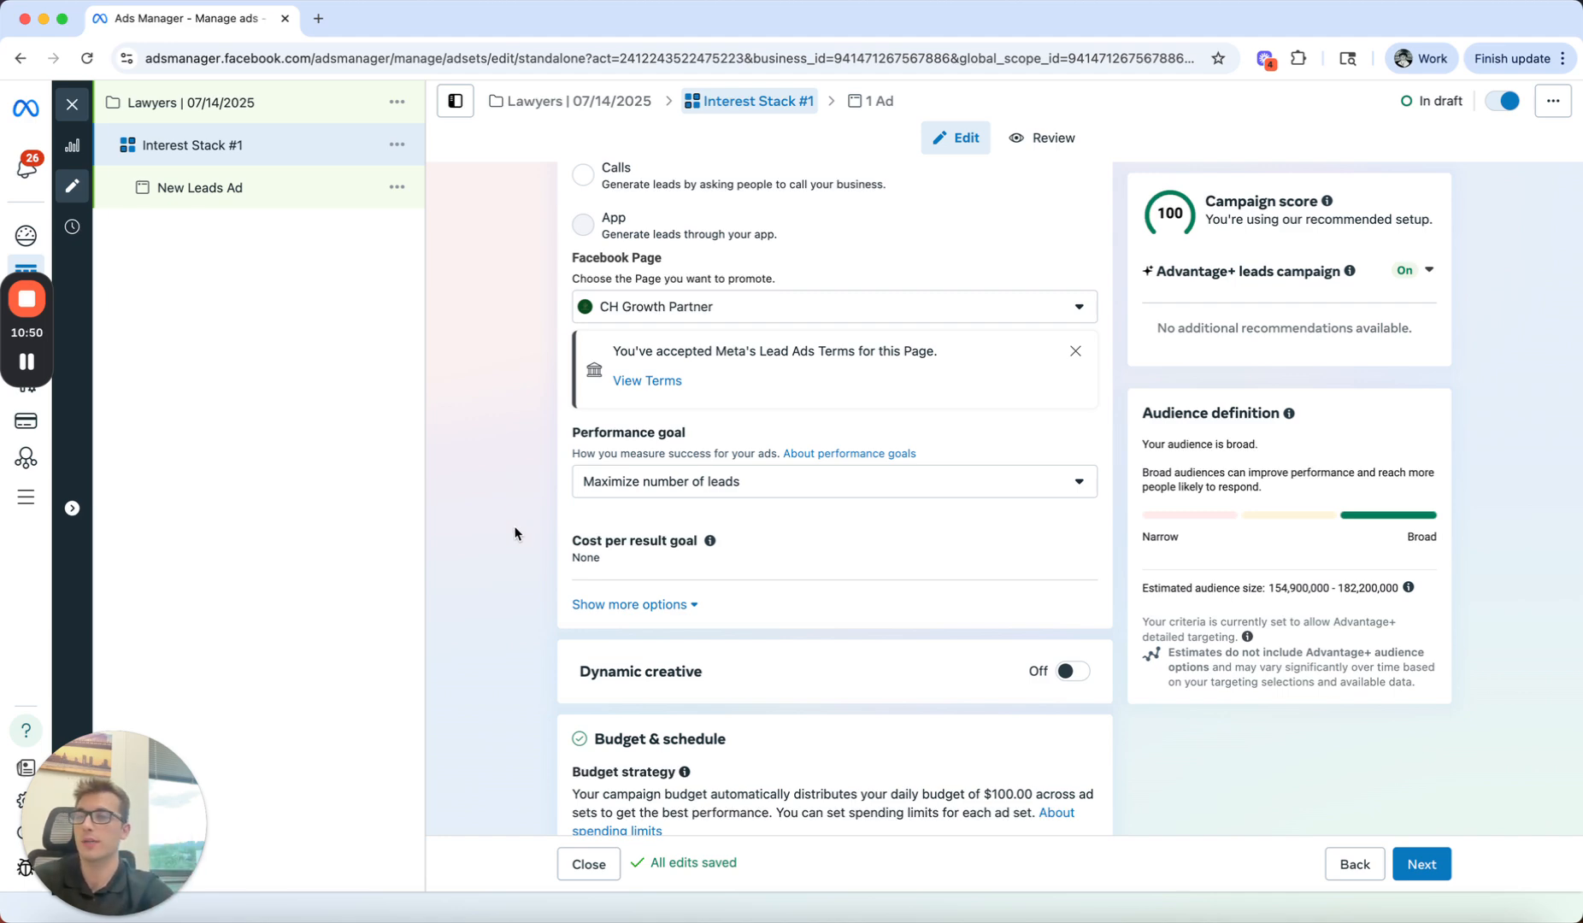
Step: Expand the ad set's placement settings and examine the devices and operating systems options
{"action": "scroll", "coordinate": [515, 534], "scroll_direction": "down", "scroll_amount": 15}
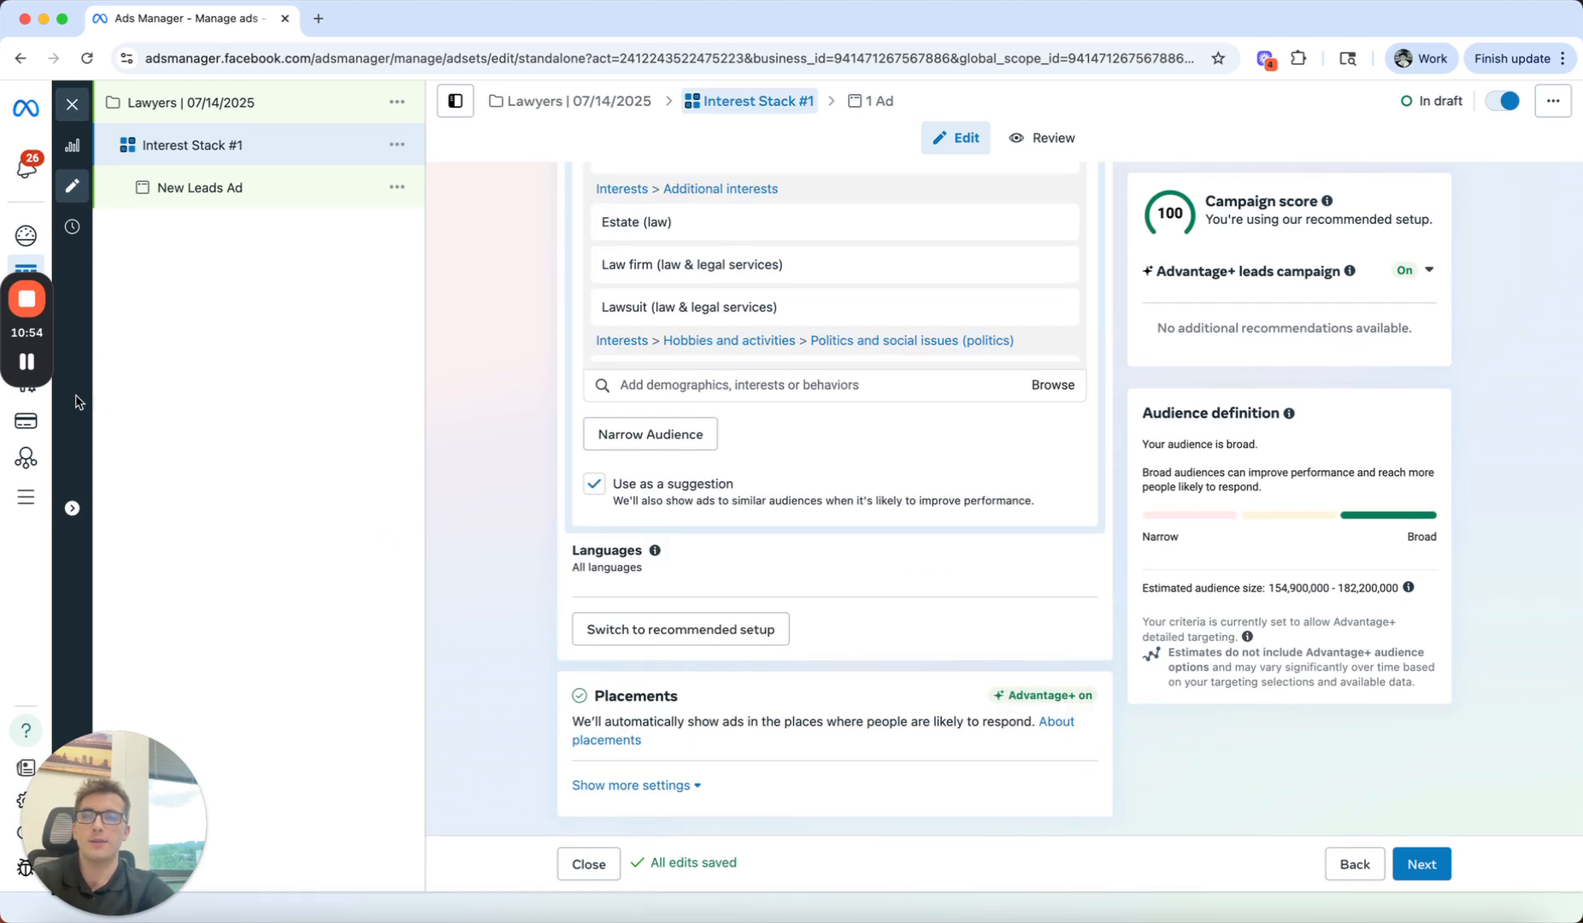
{"action": "mouse_move", "coordinate": [28, 374]}
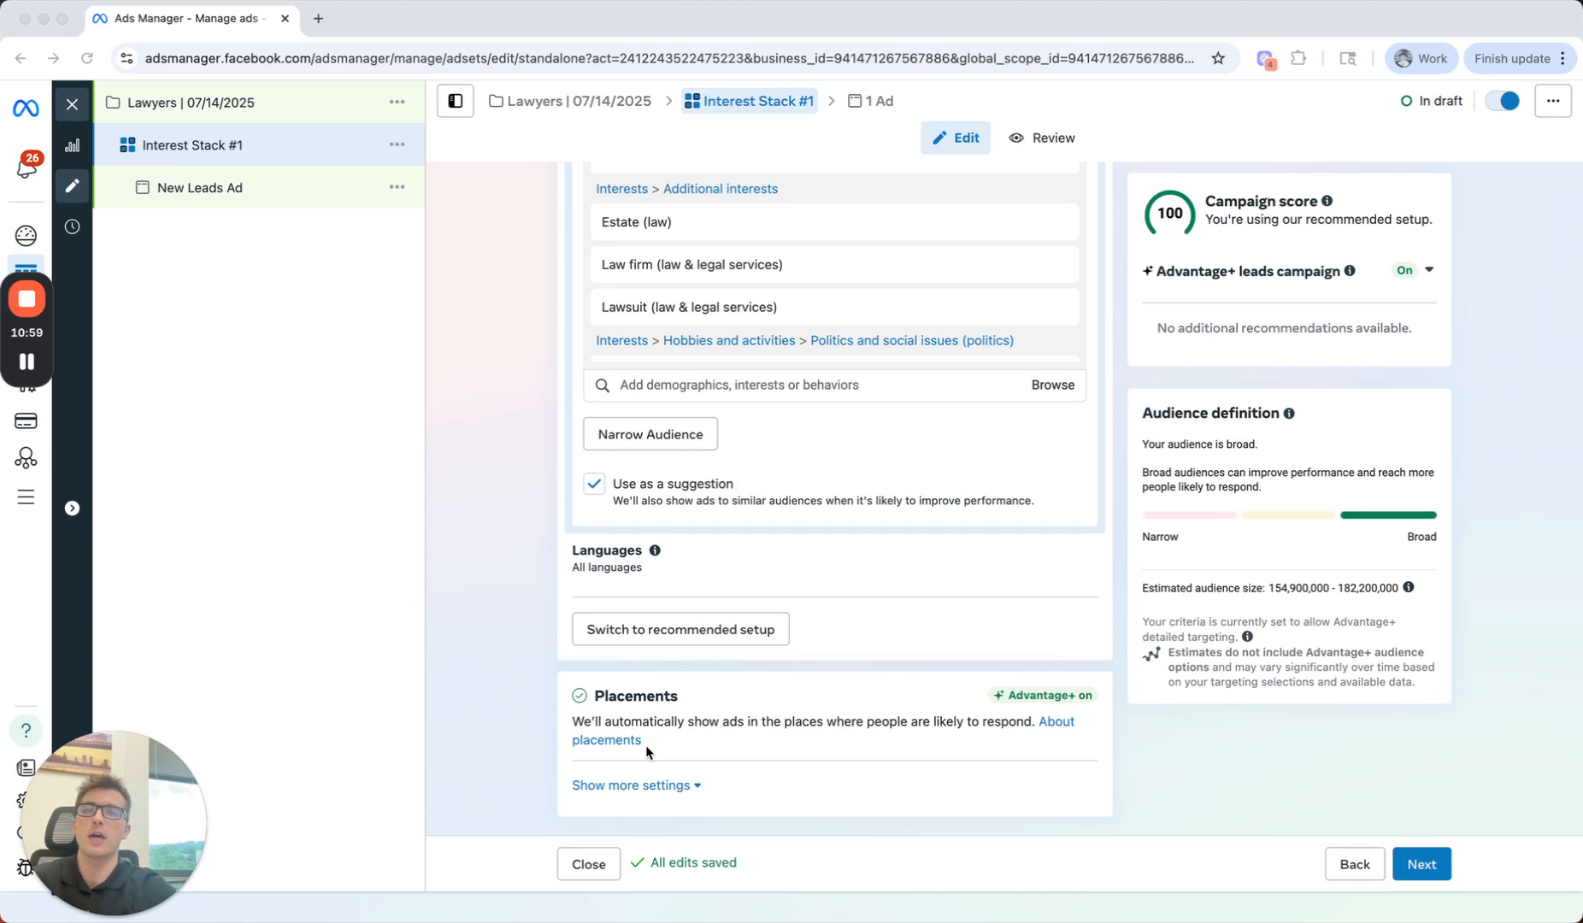
{"action": "left_click", "coordinate": [641, 785]}
{"action": "scroll", "coordinate": [532, 706], "scroll_direction": "down", "scroll_amount": 3}
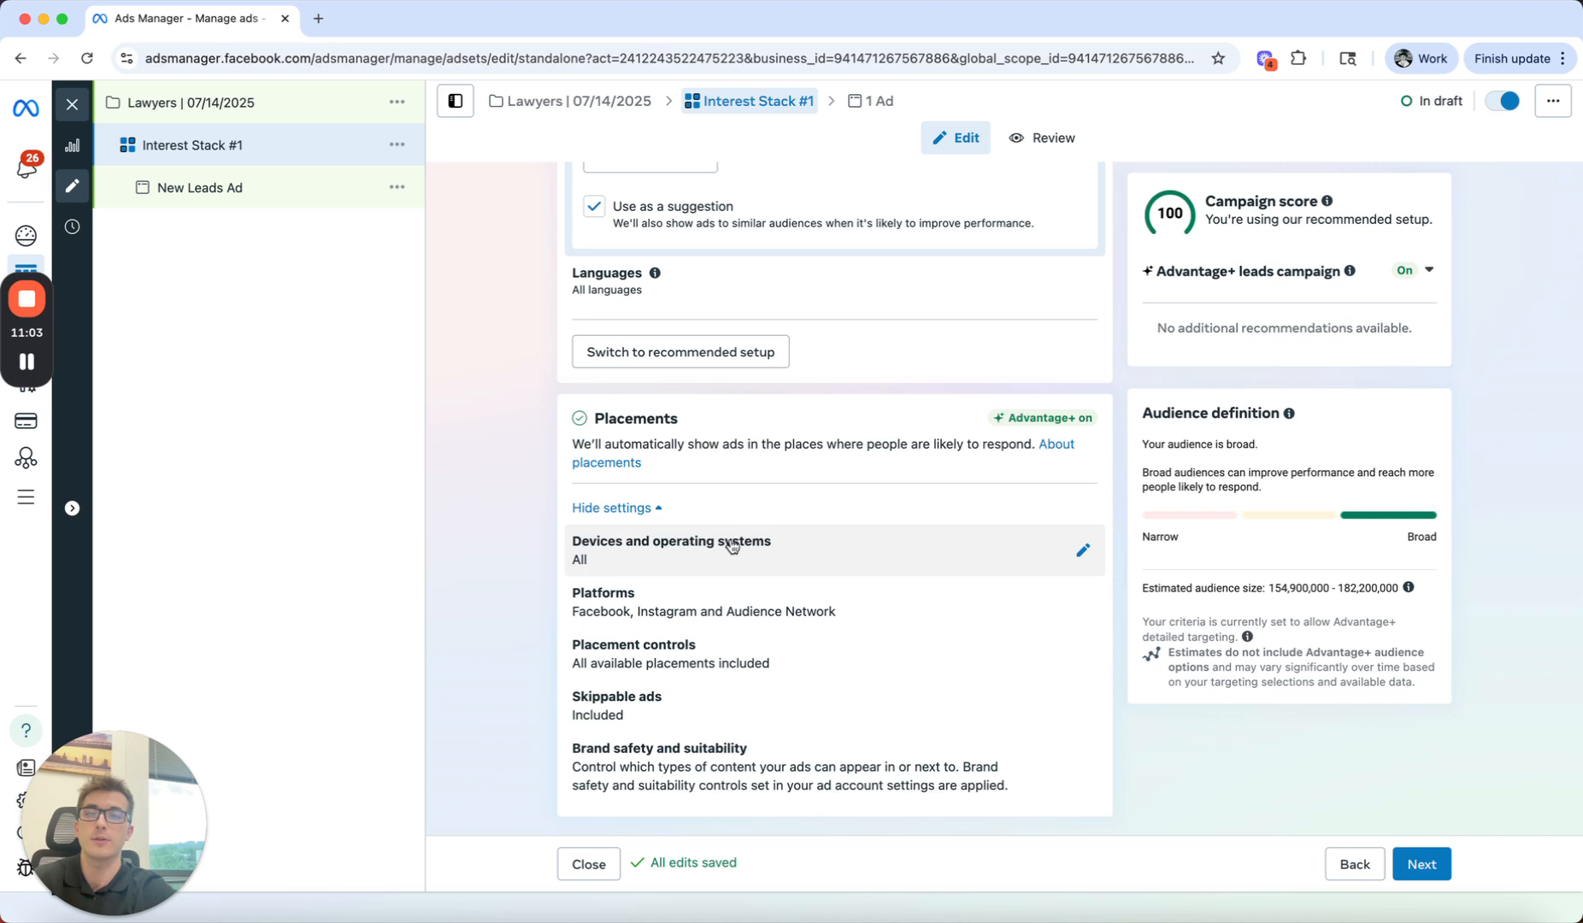
{"action": "left_click", "coordinate": [732, 547]}
{"action": "scroll", "coordinate": [518, 524], "scroll_direction": "down", "scroll_amount": 2}
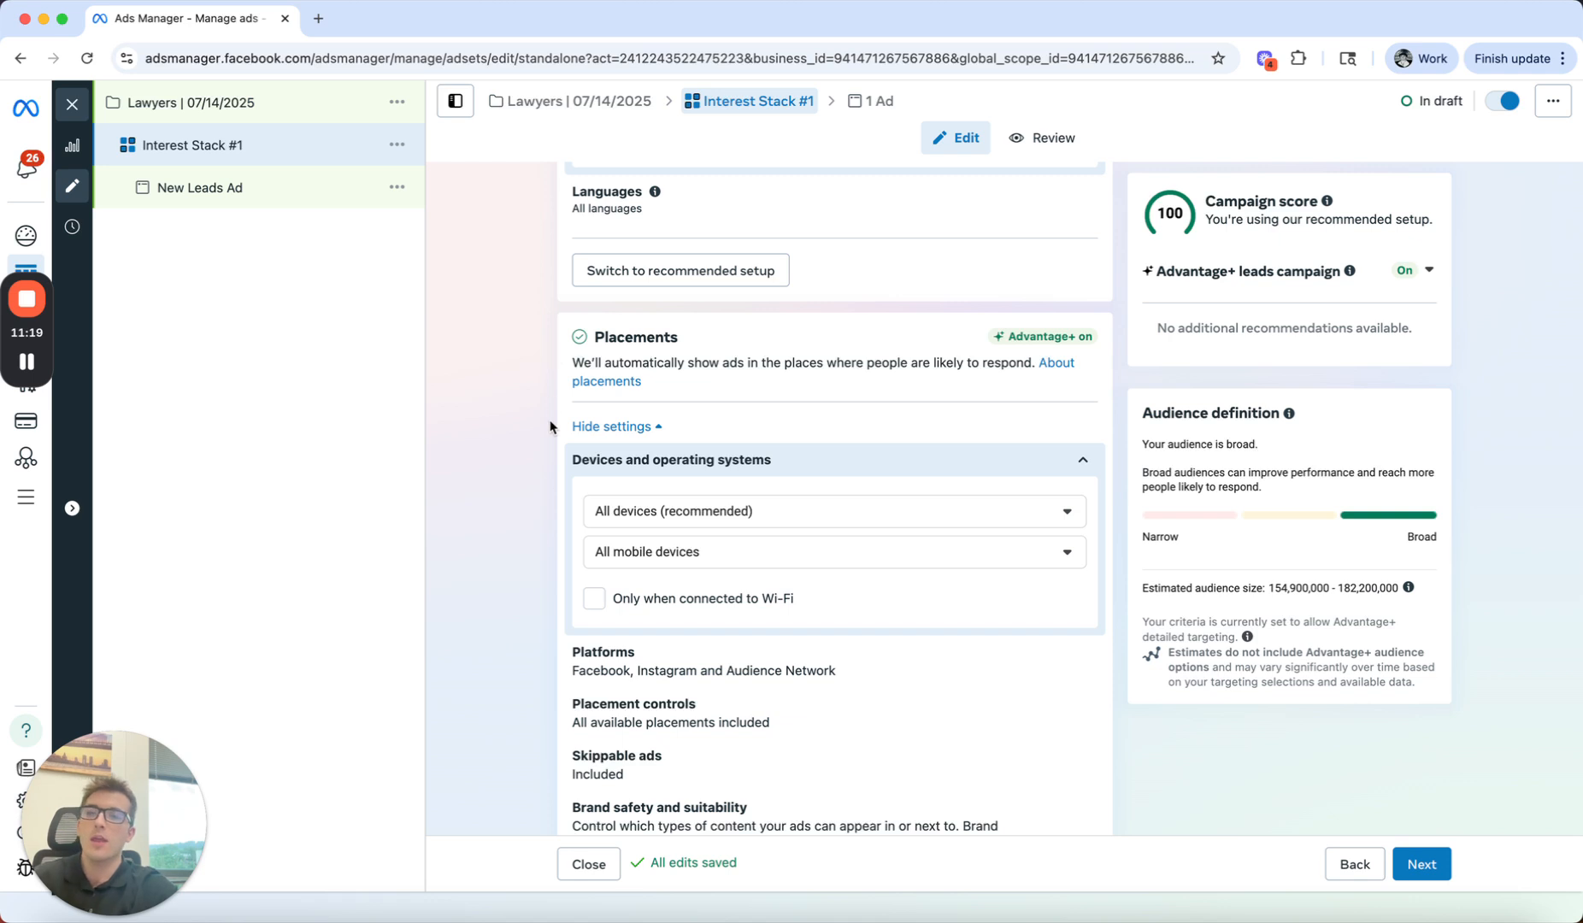
{"action": "scroll", "coordinate": [551, 423], "scroll_direction": "down", "scroll_amount": 1}
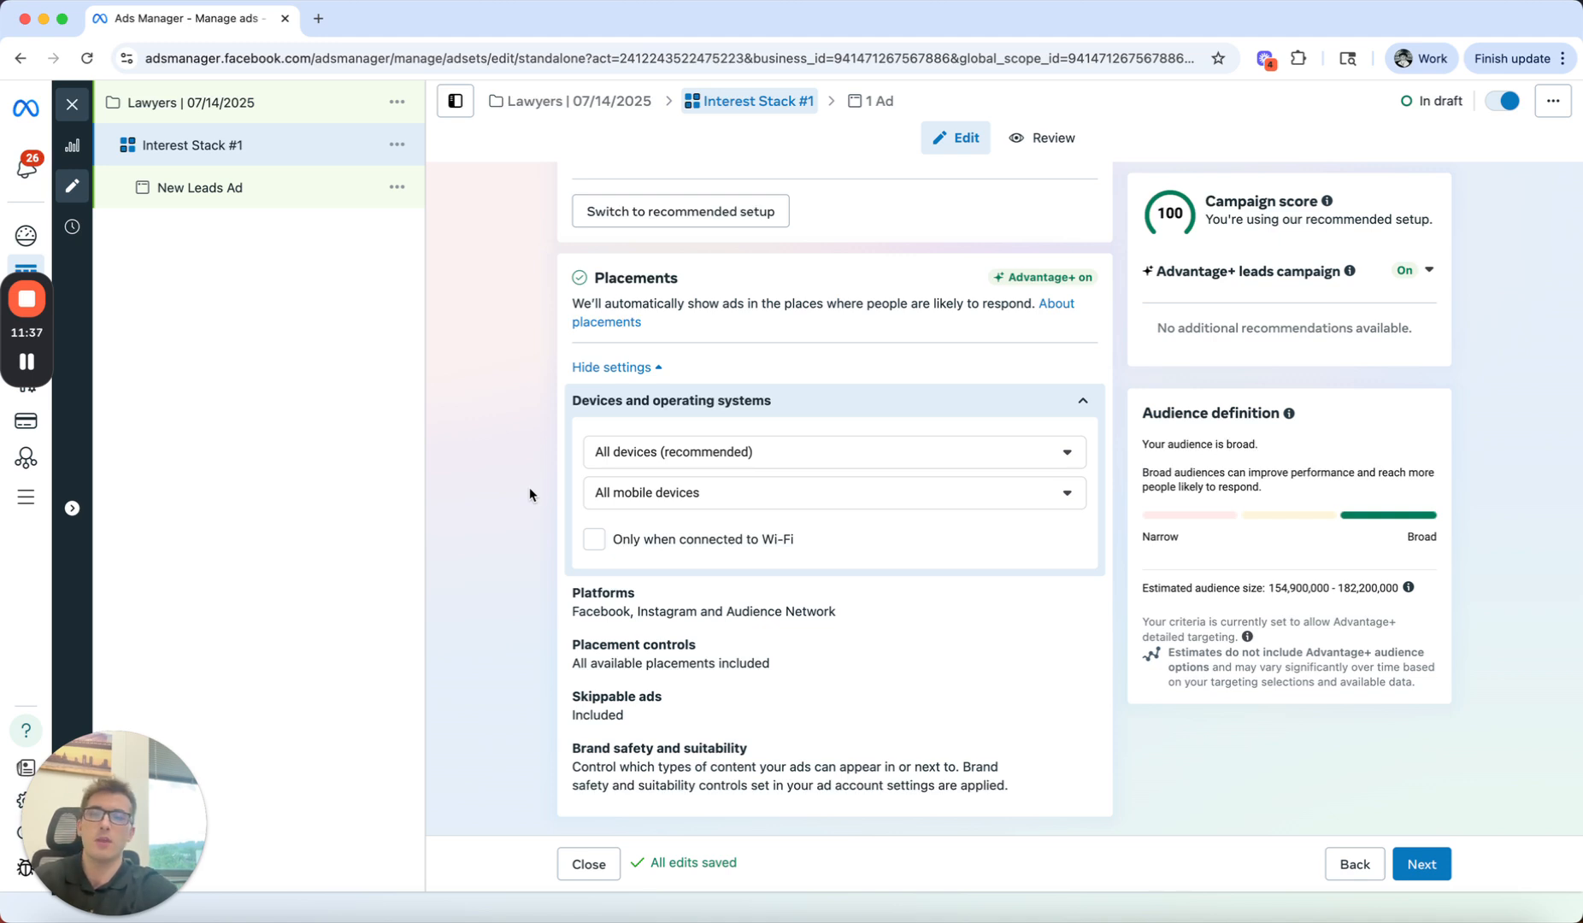
Step: Exclude Apps and sites, Search results, and In-stream ads for videos and reels from the ad set's placement controls
{"action": "left_click", "coordinate": [917, 667]}
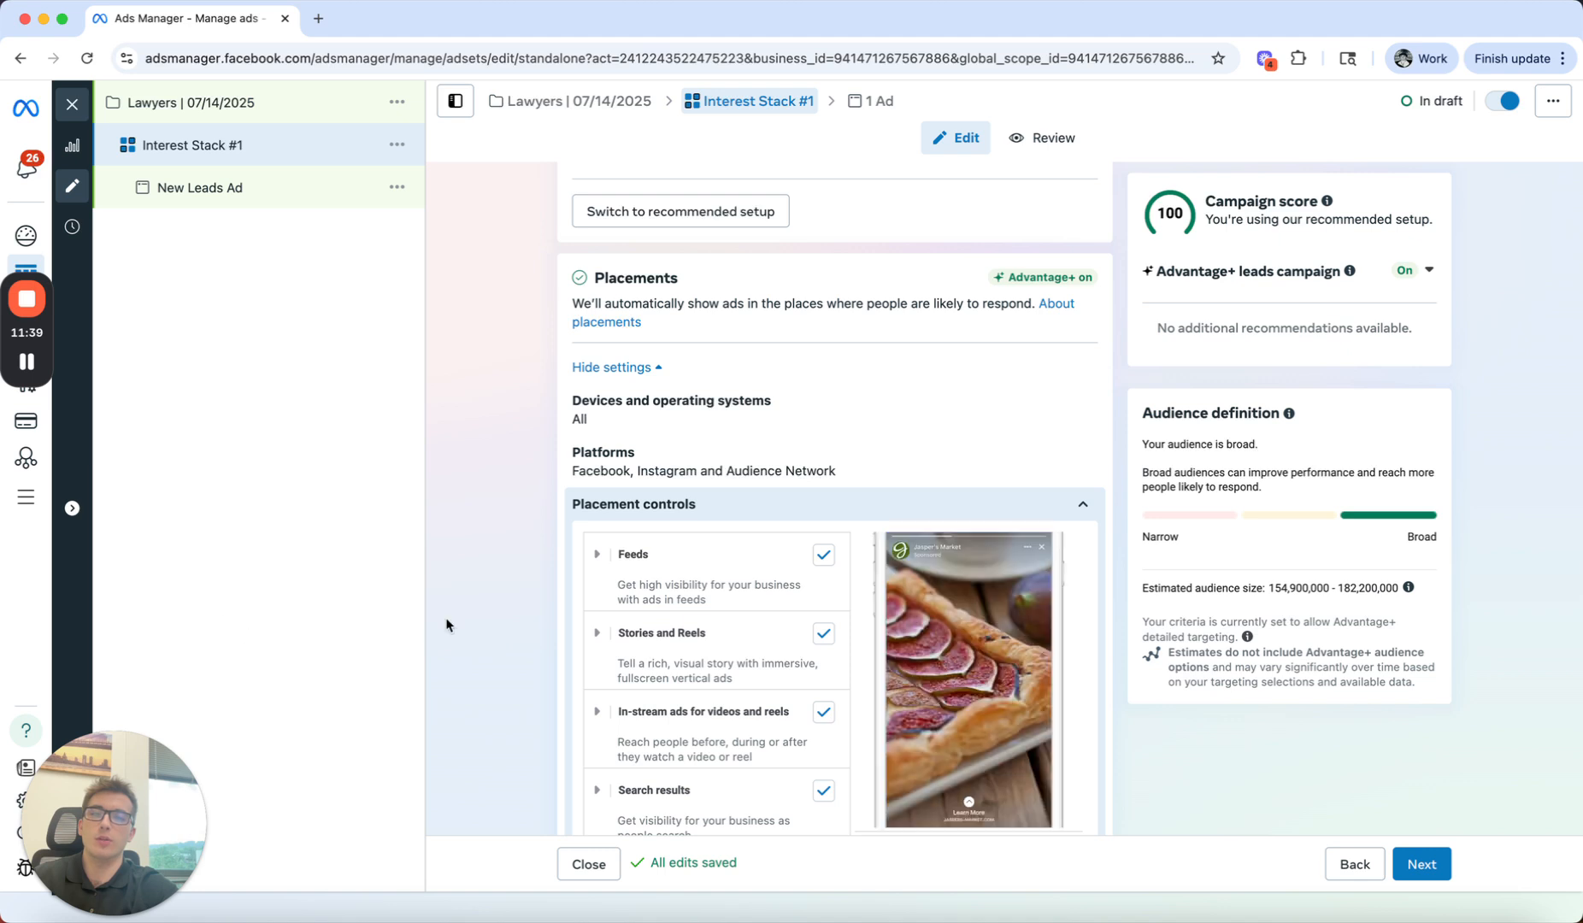
{"action": "scroll", "coordinate": [489, 652], "scroll_direction": "down", "scroll_amount": 2}
{"action": "scroll", "coordinate": [489, 646], "scroll_direction": "down", "scroll_amount": 4}
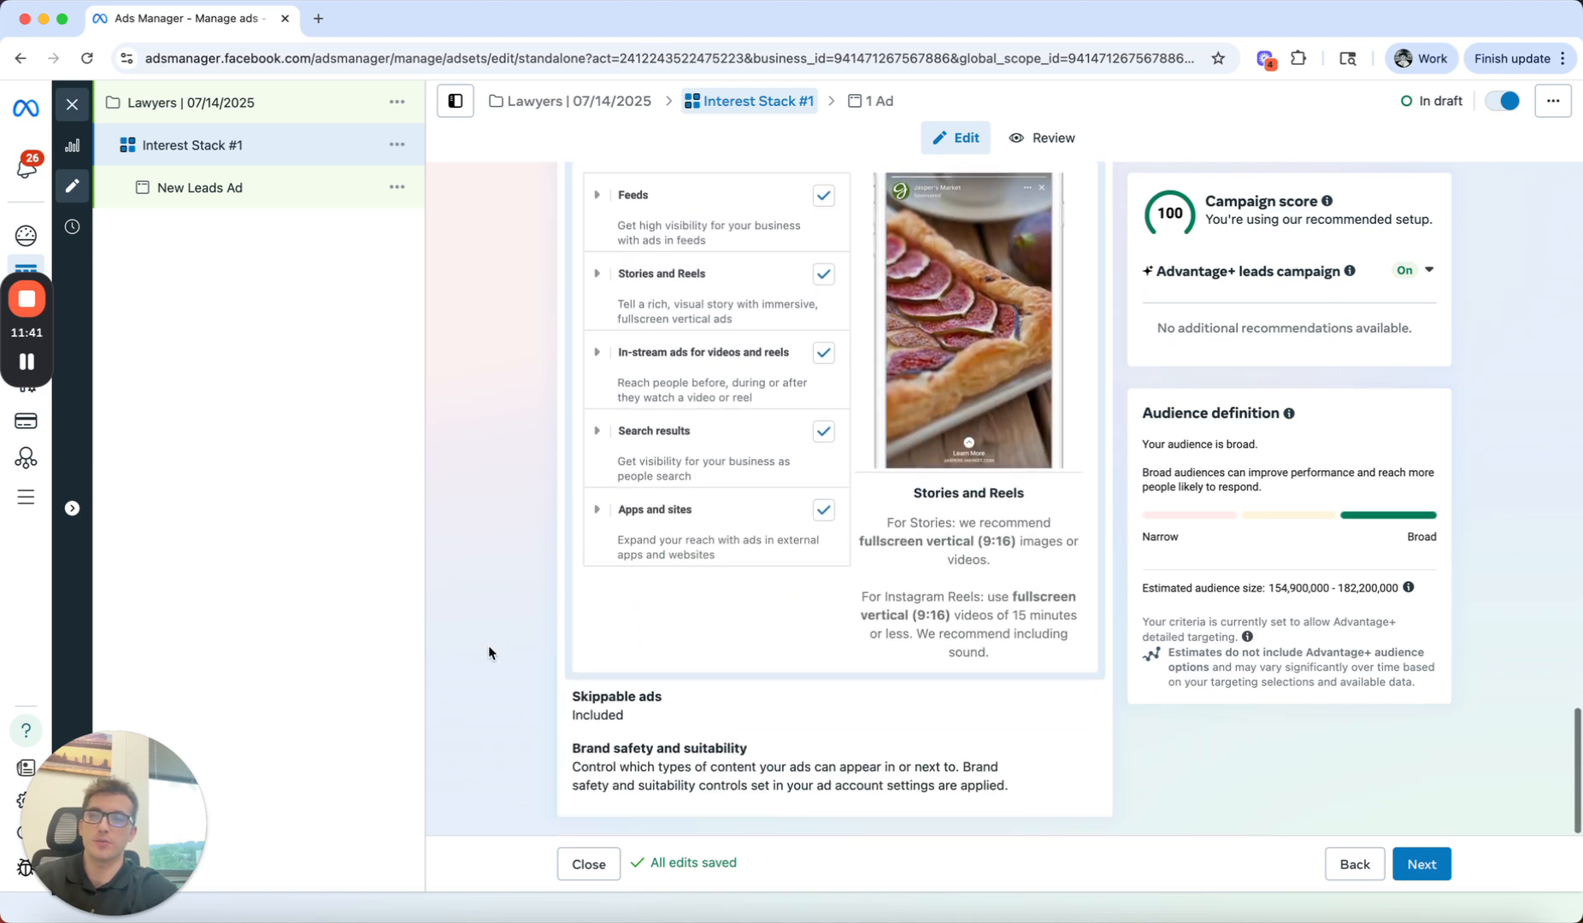
{"action": "scroll", "coordinate": [495, 644], "scroll_direction": "up", "scroll_amount": 2}
{"action": "left_click", "coordinate": [825, 638]}
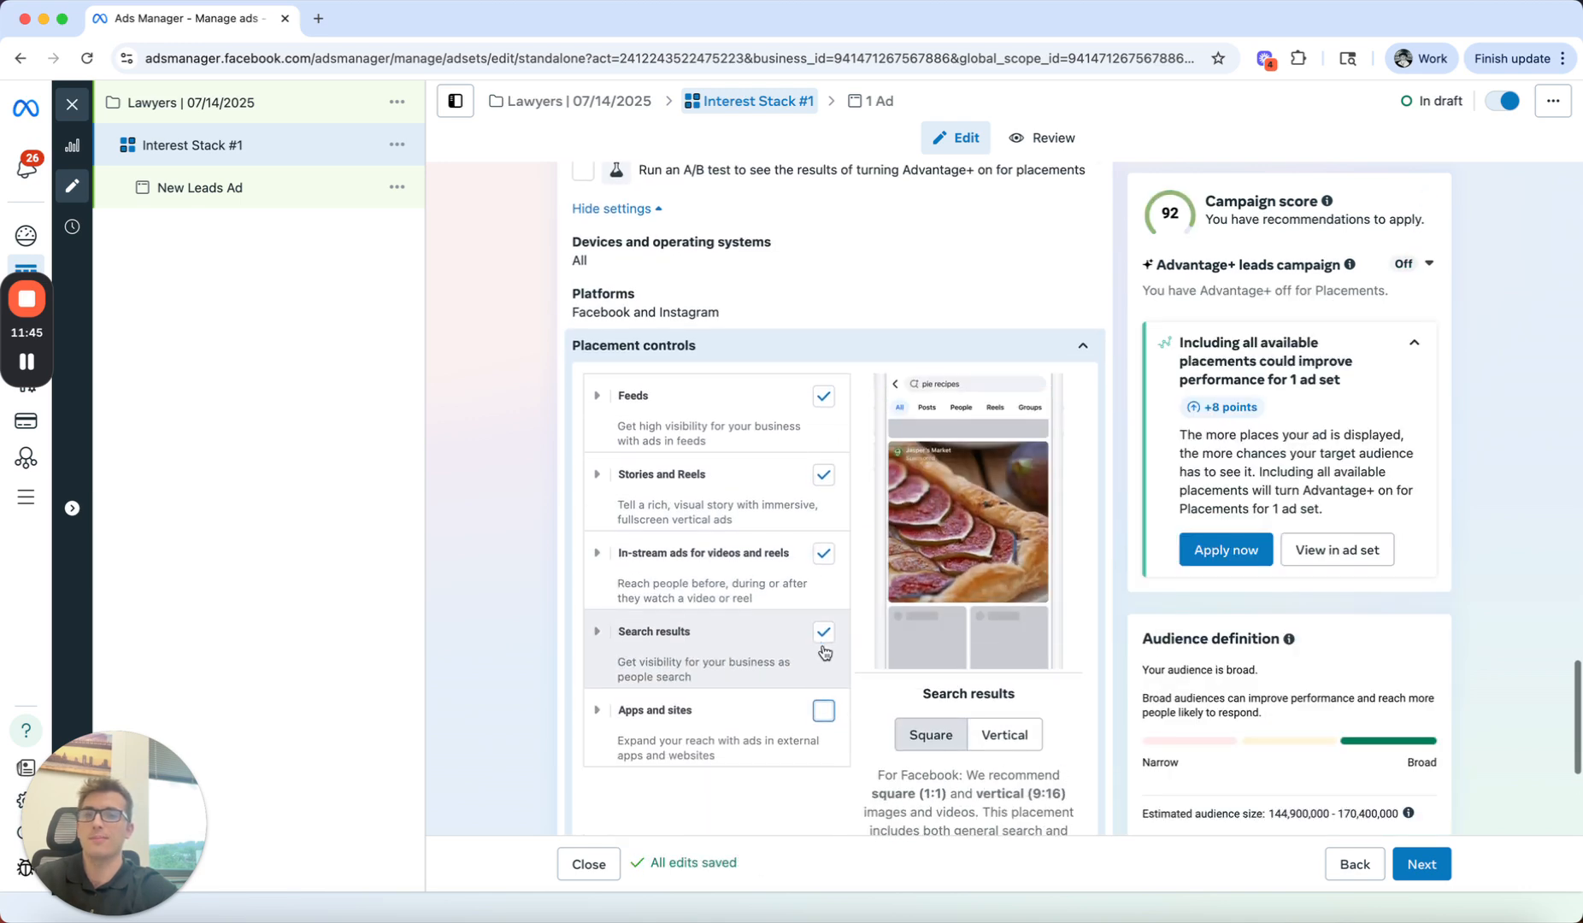
{"action": "left_click", "coordinate": [824, 637]}
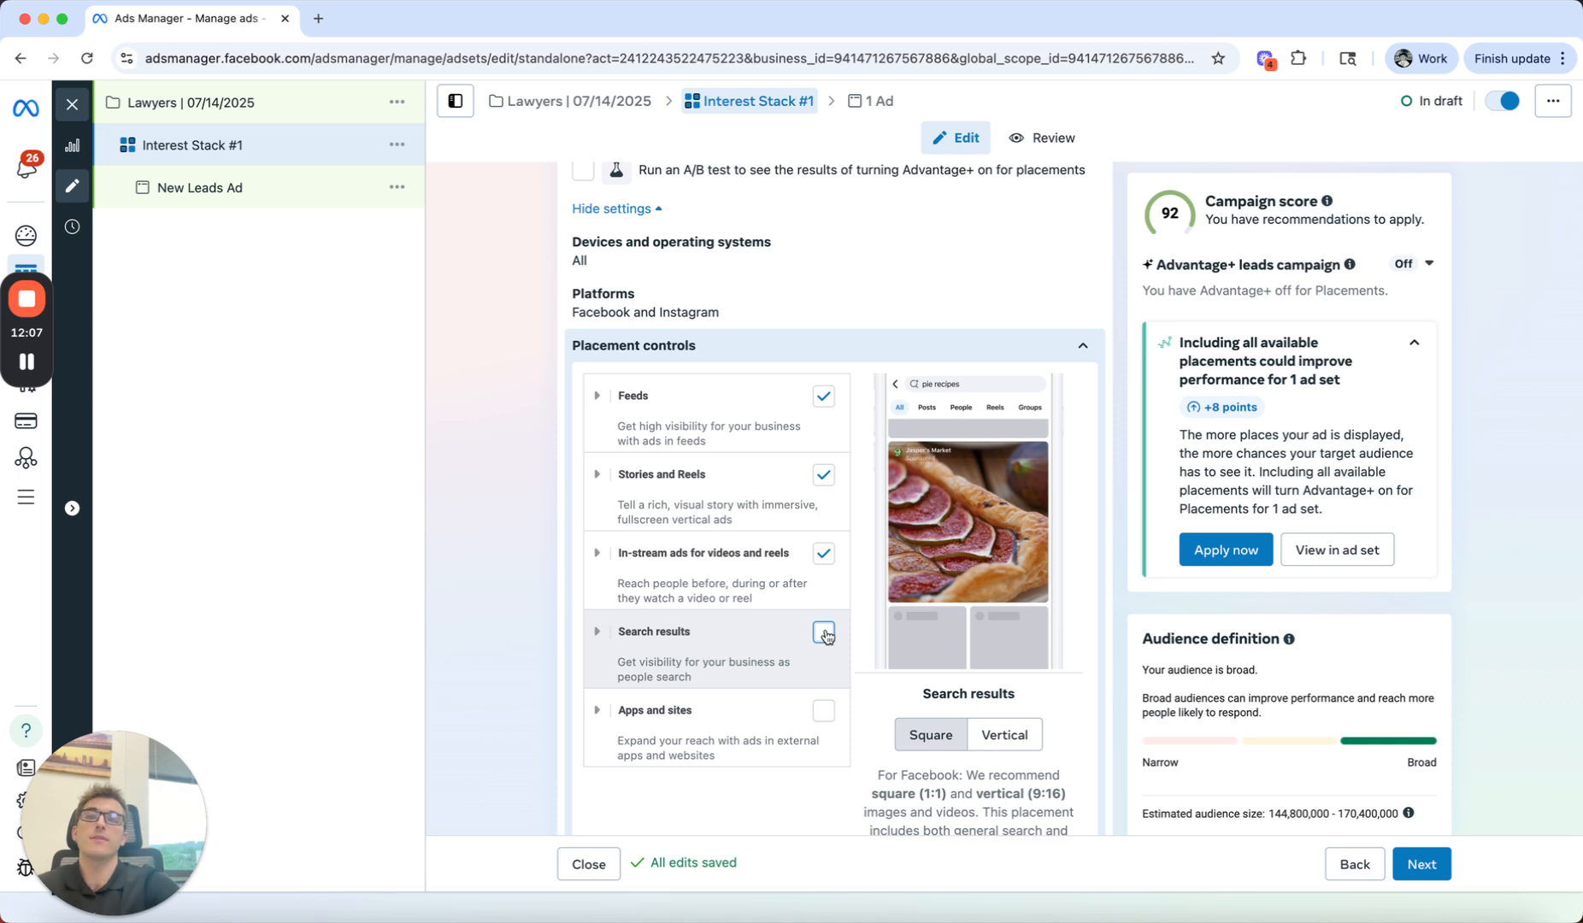
{"action": "left_click", "coordinate": [822, 557]}
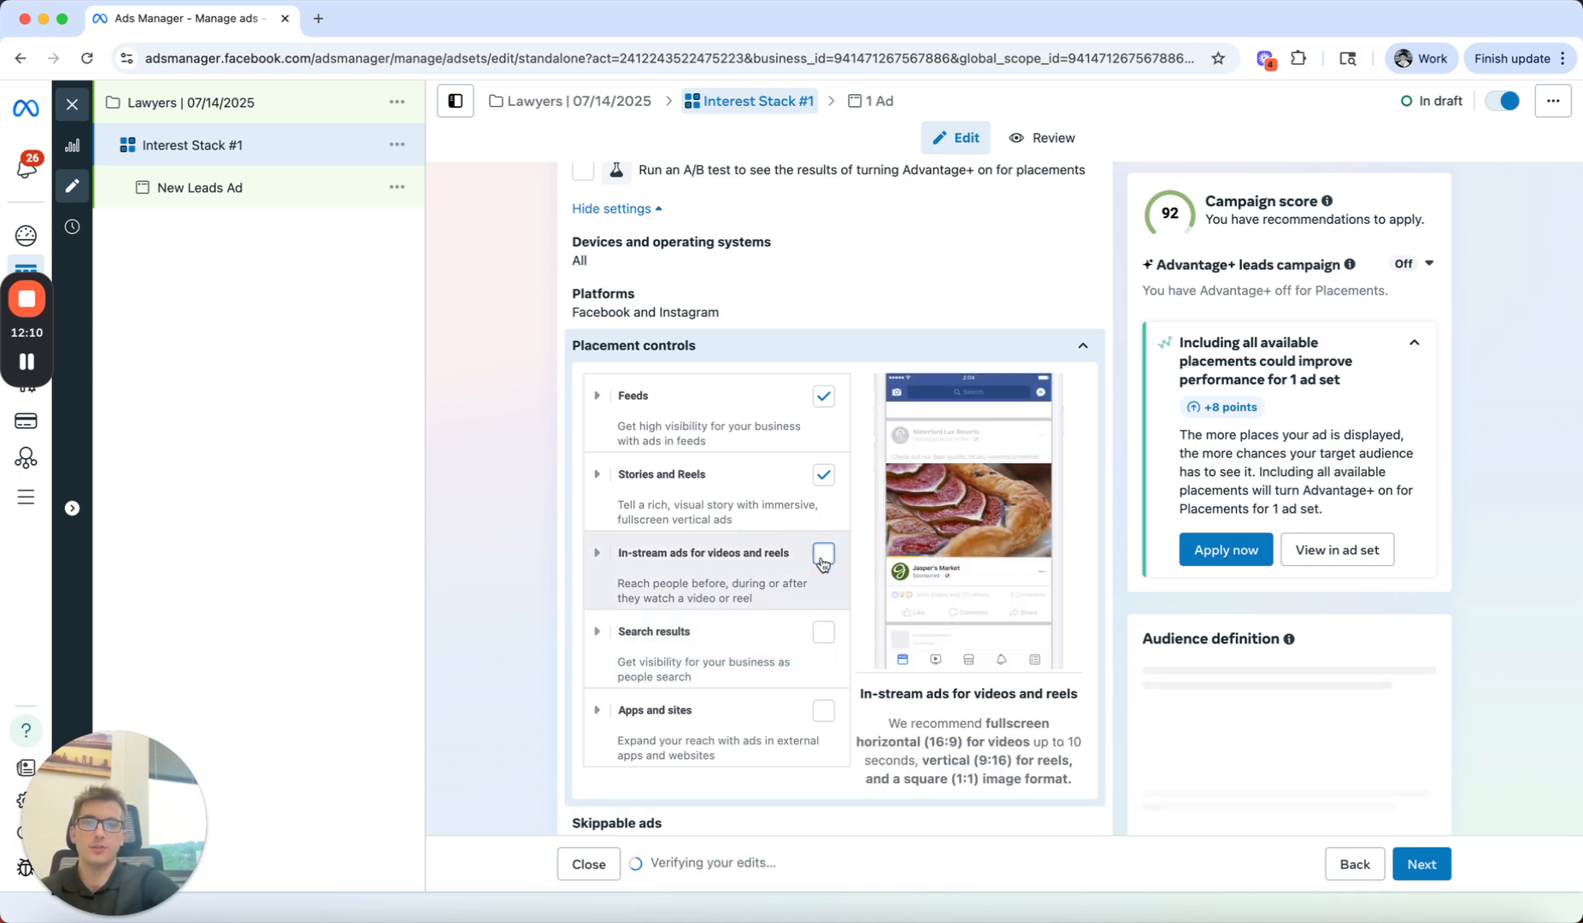
Step: Exclude Instagram profile reels from the ad set's Stories and Reels placements
{"action": "left_click", "coordinate": [599, 477]}
{"action": "scroll", "coordinate": [641, 530], "scroll_direction": "down", "scroll_amount": 1}
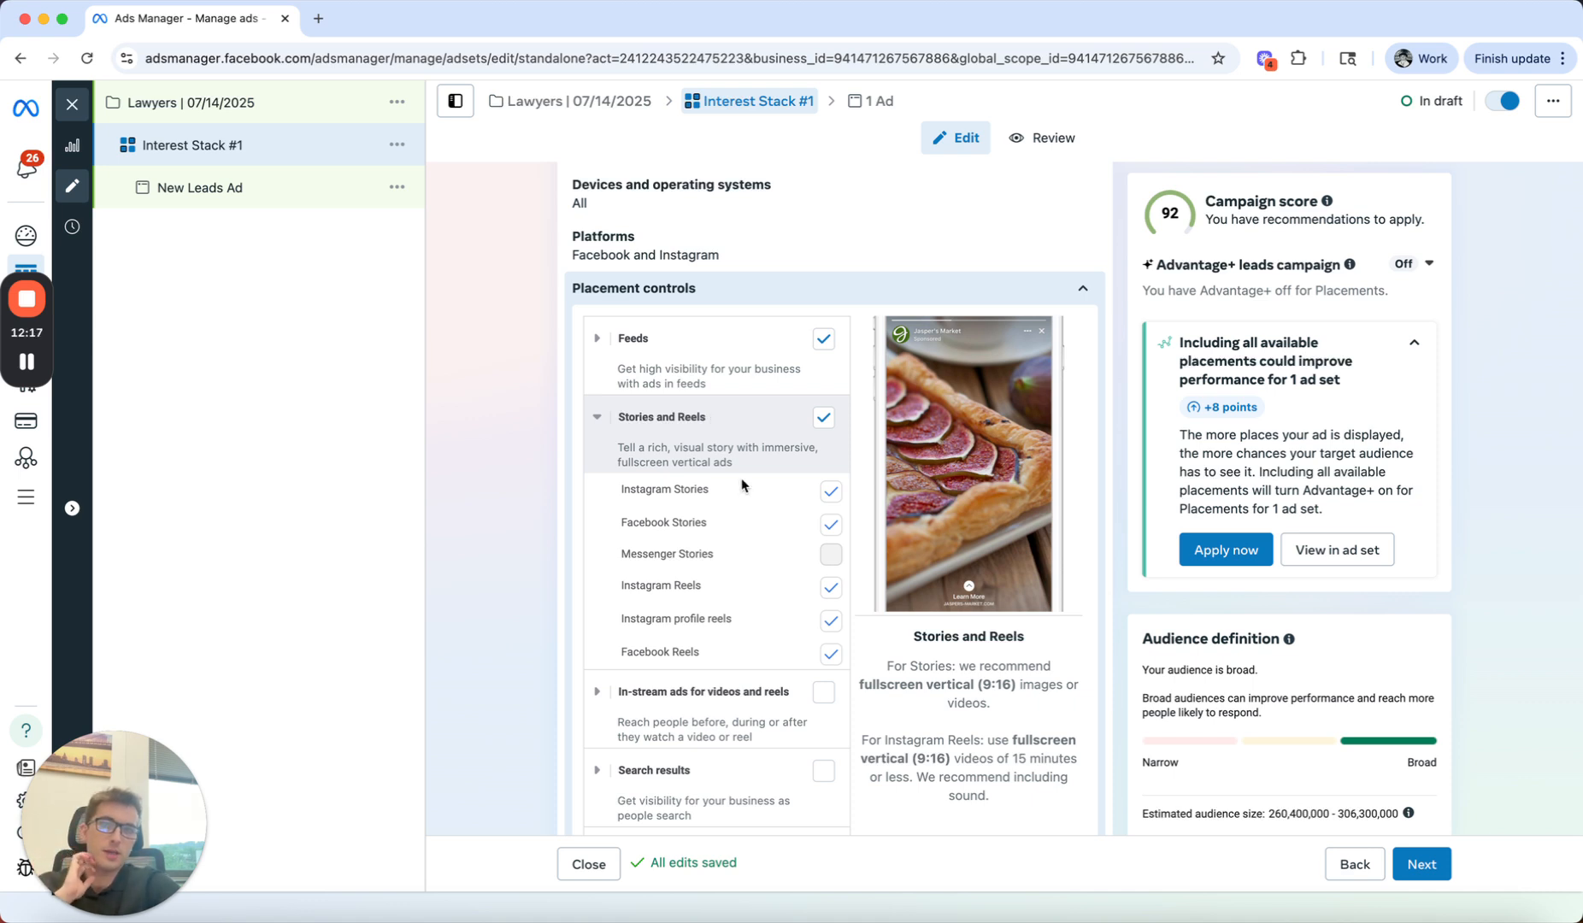
{"action": "left_click", "coordinate": [829, 626]}
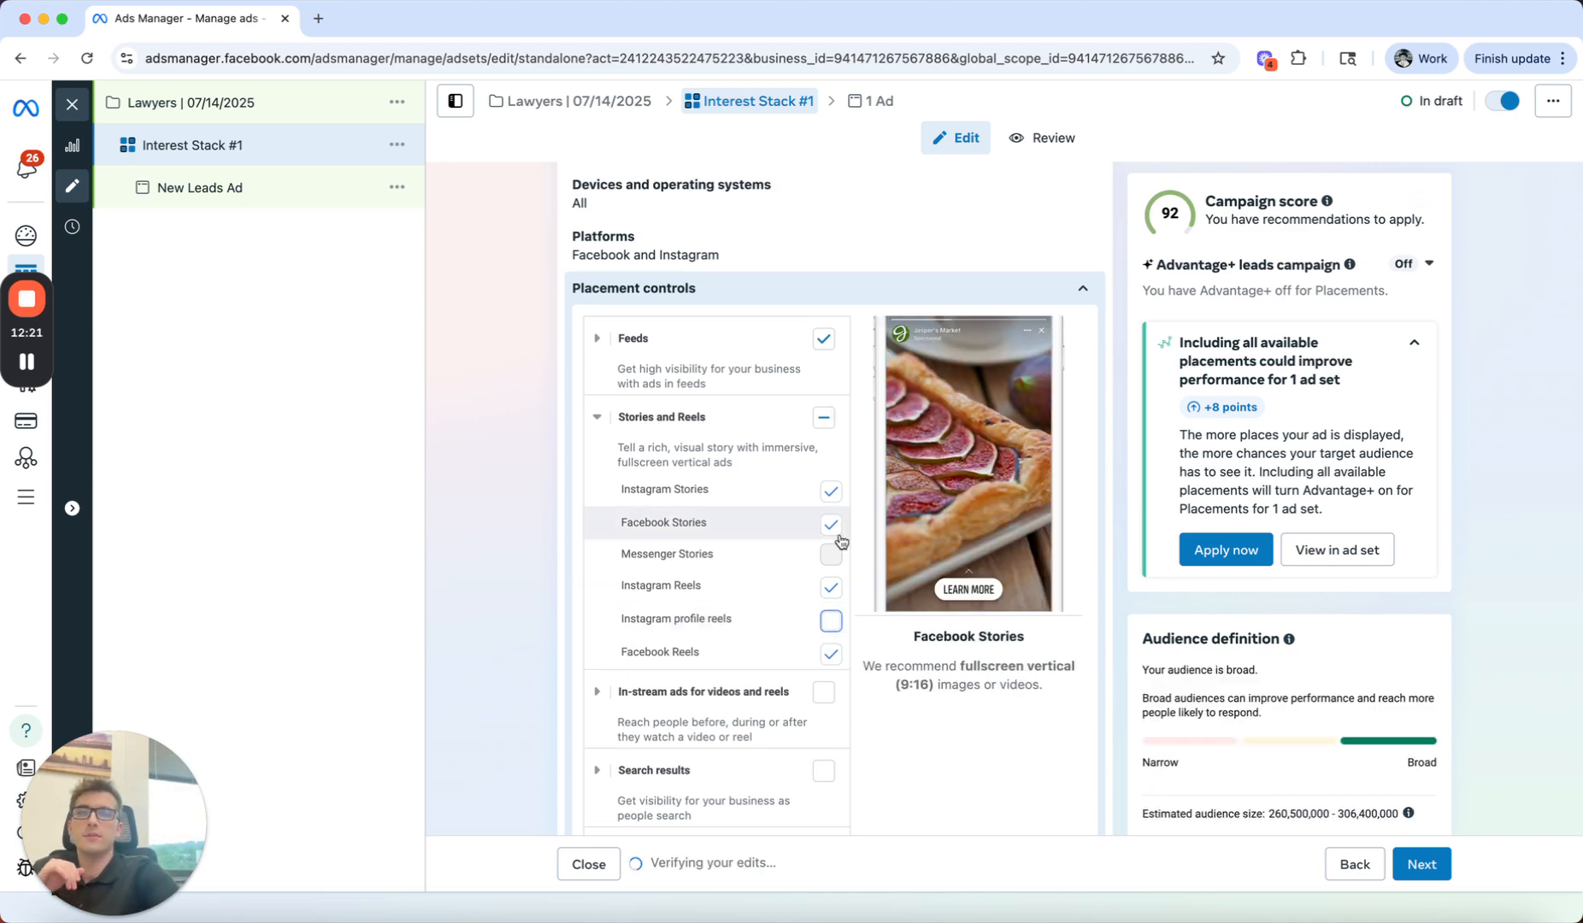
{"action": "left_click", "coordinate": [637, 417]}
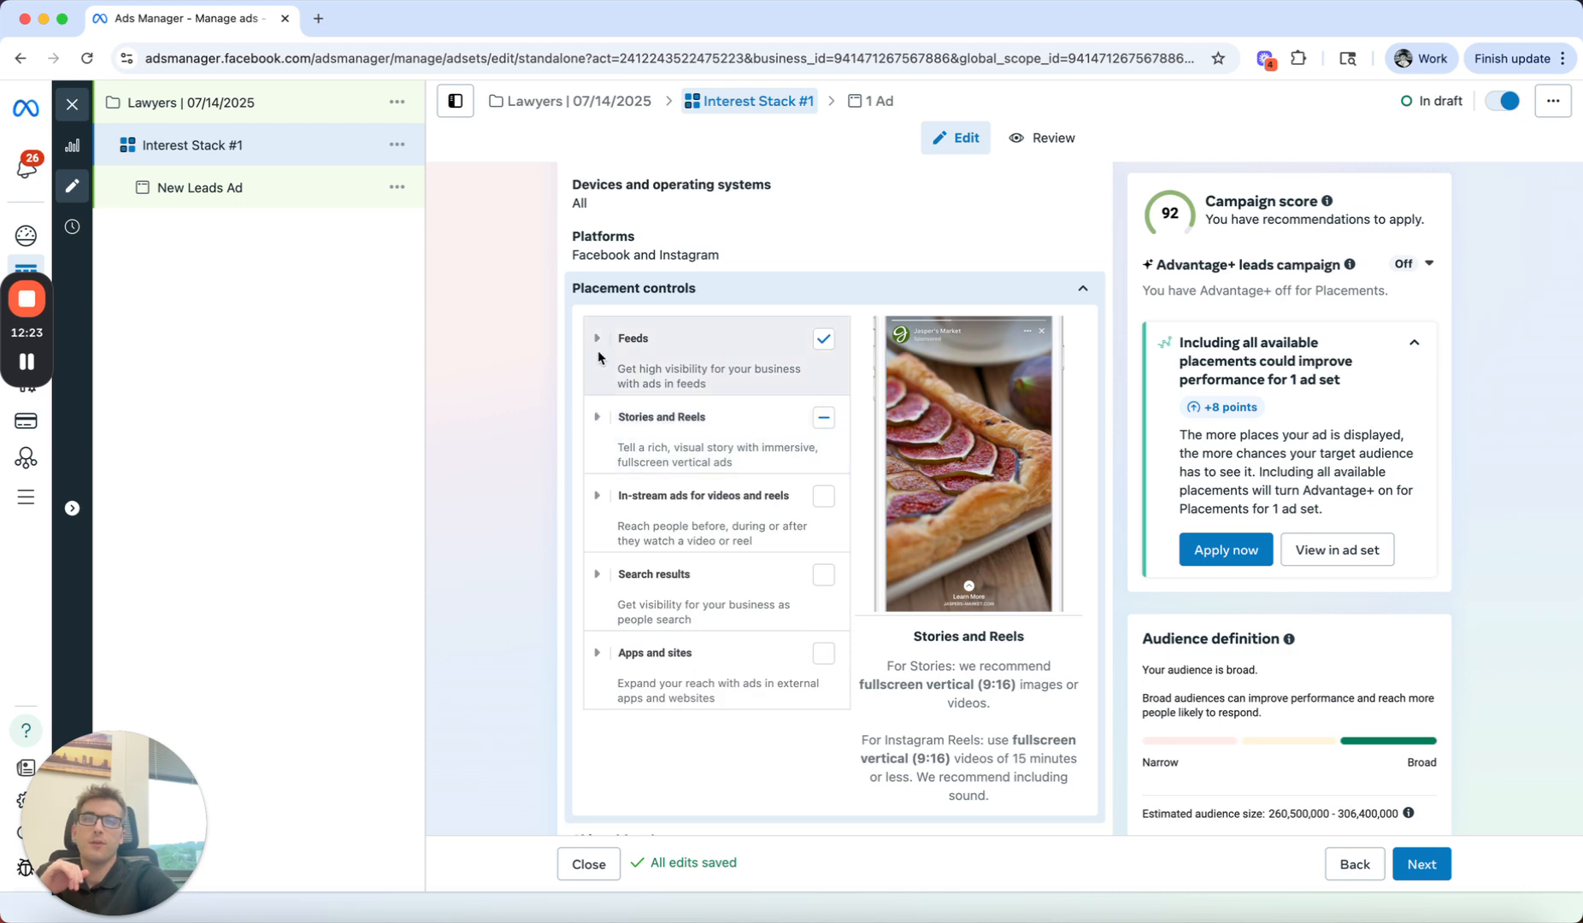
Step: Exclude Facebook profile feed, Instagram profile feed, Facebook Marketplace and Facebook video feeds from the Feeds placements
{"action": "left_click", "coordinate": [637, 338]}
{"action": "scroll", "coordinate": [769, 427], "scroll_direction": "down", "scroll_amount": 1}
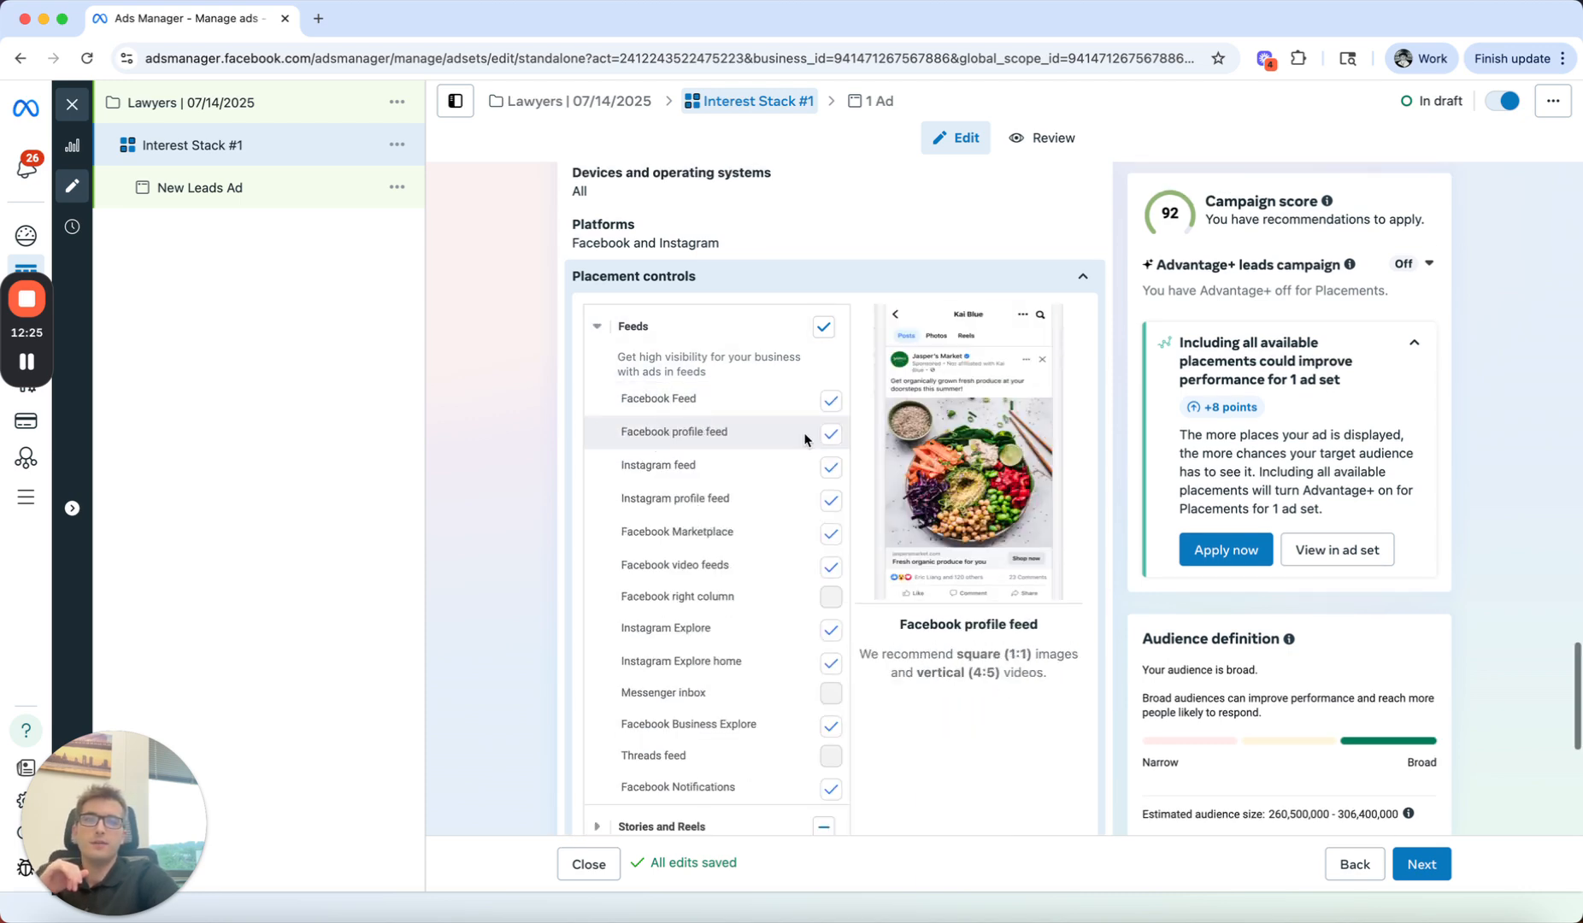
{"action": "left_click", "coordinate": [830, 433]}
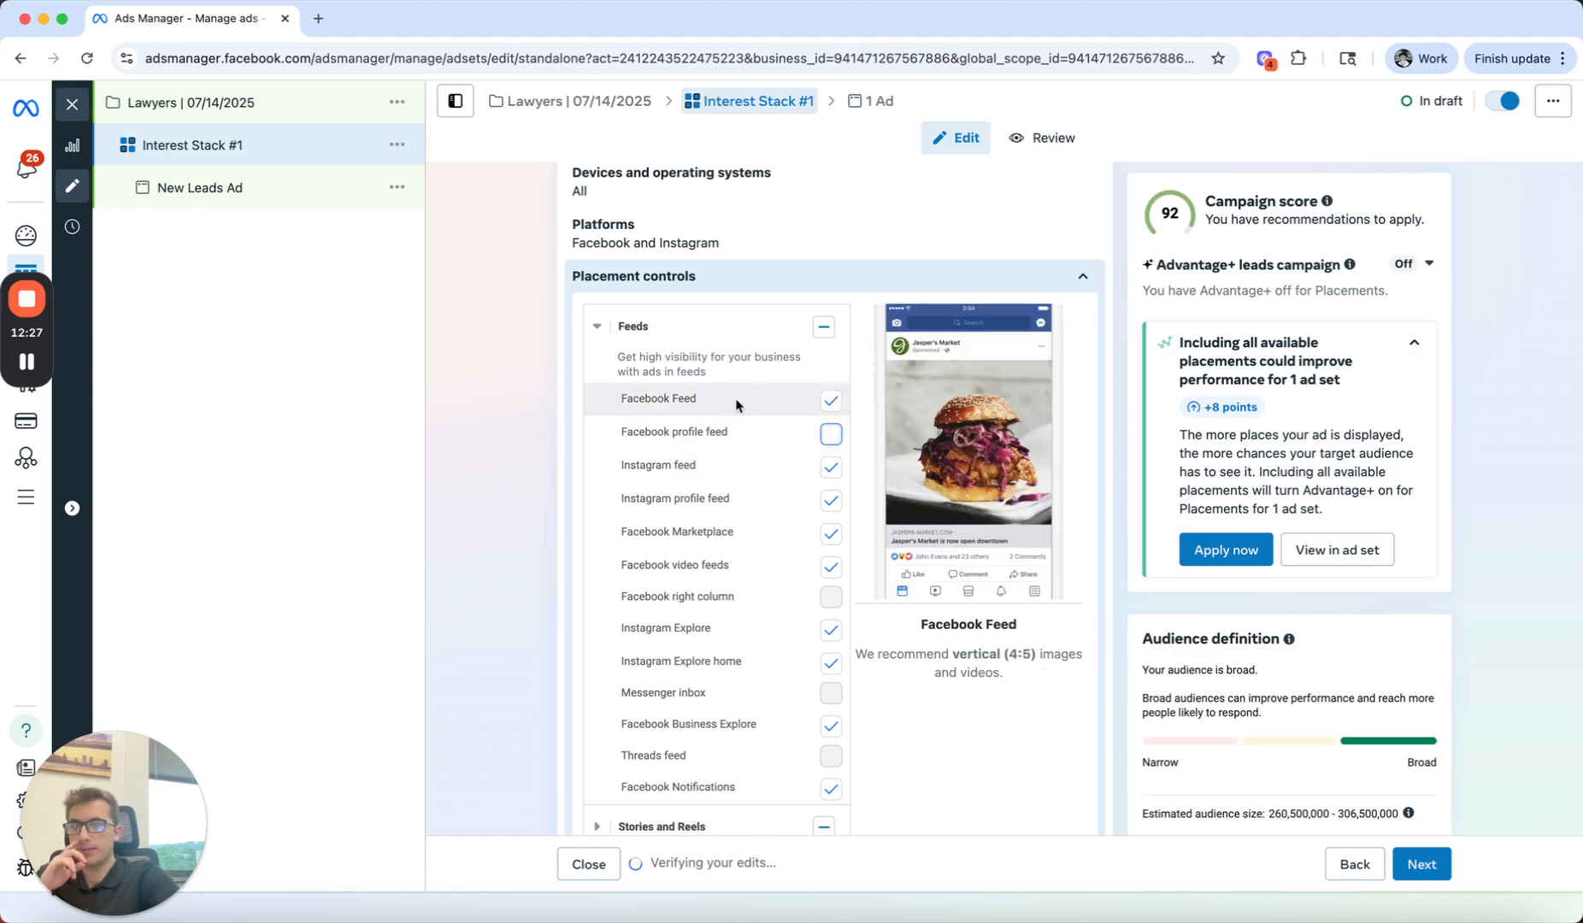
{"action": "left_click", "coordinate": [830, 500]}
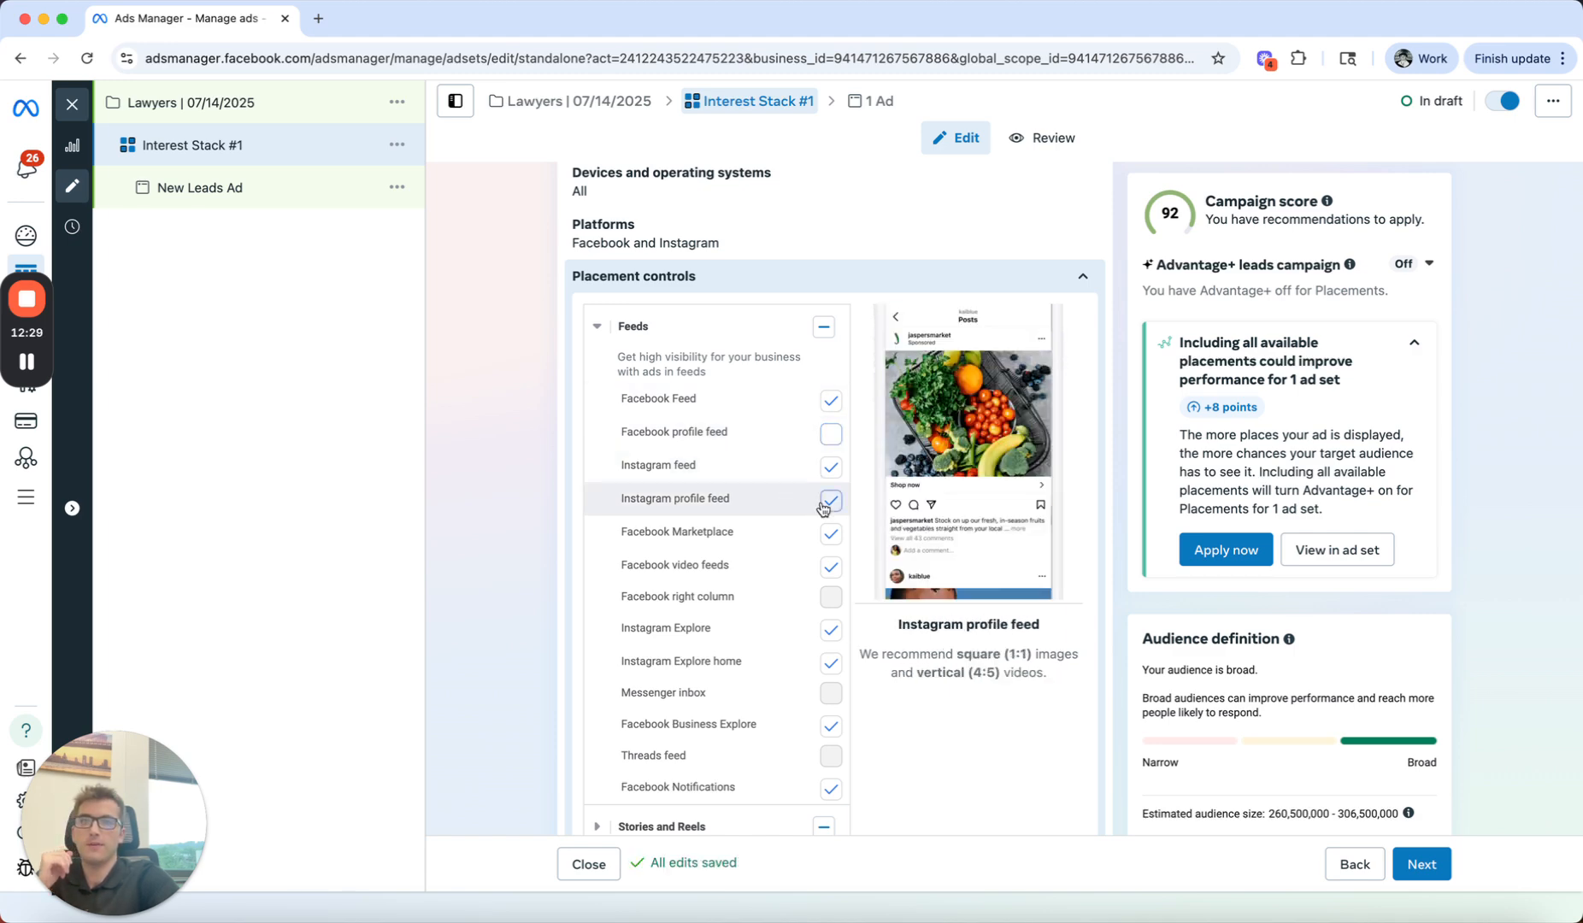
{"action": "left_click", "coordinate": [830, 533]}
{"action": "left_click", "coordinate": [830, 567]}
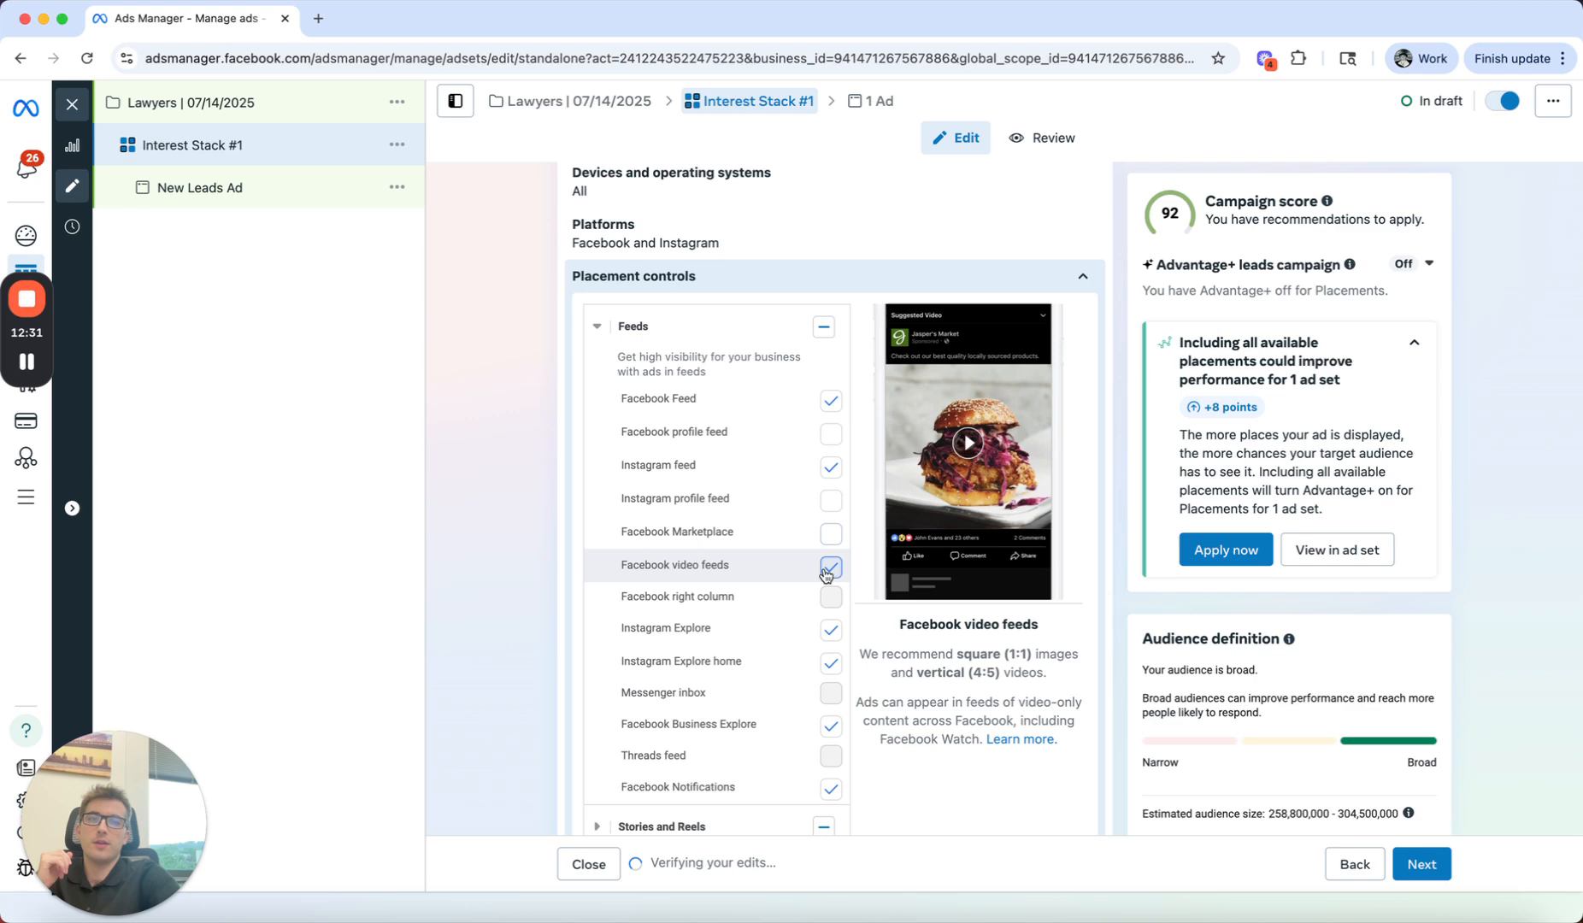
Step: Exclude Instagram Explore, Instagram Explore home, Facebook Business Explore and Facebook Notifications from the Feeds placements
{"action": "left_click", "coordinate": [830, 630]}
{"action": "left_click", "coordinate": [830, 663]}
{"action": "left_click", "coordinate": [830, 726]}
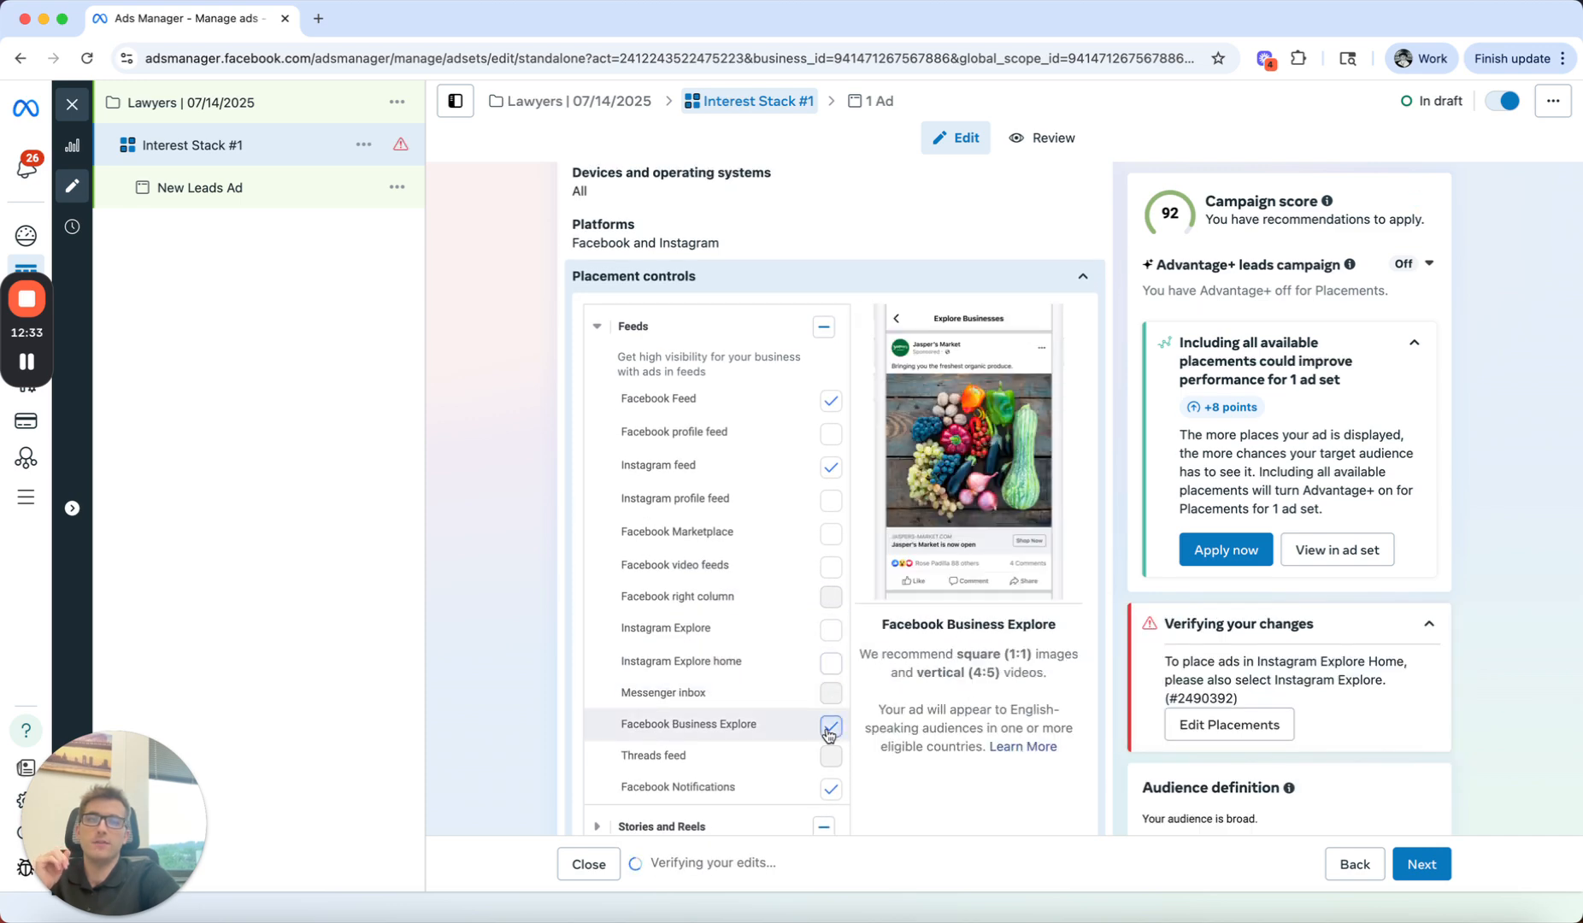
{"action": "scroll", "coordinate": [830, 726], "scroll_direction": "down", "scroll_amount": 1}
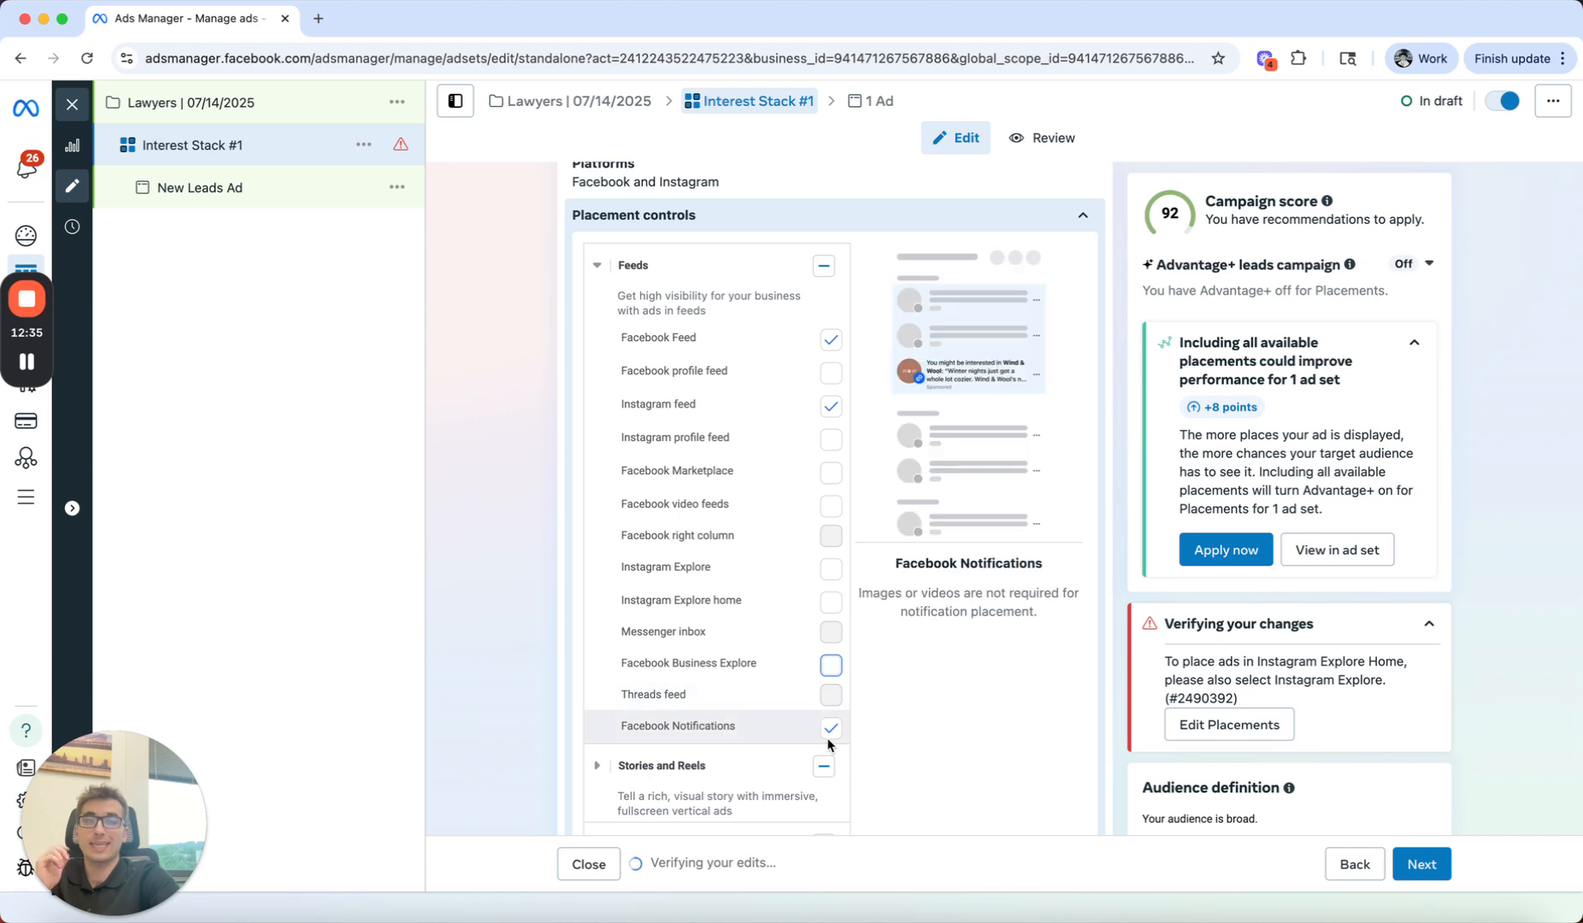
{"action": "left_click", "coordinate": [829, 732]}
{"action": "scroll", "coordinate": [761, 658], "scroll_direction": "down", "scroll_amount": 1}
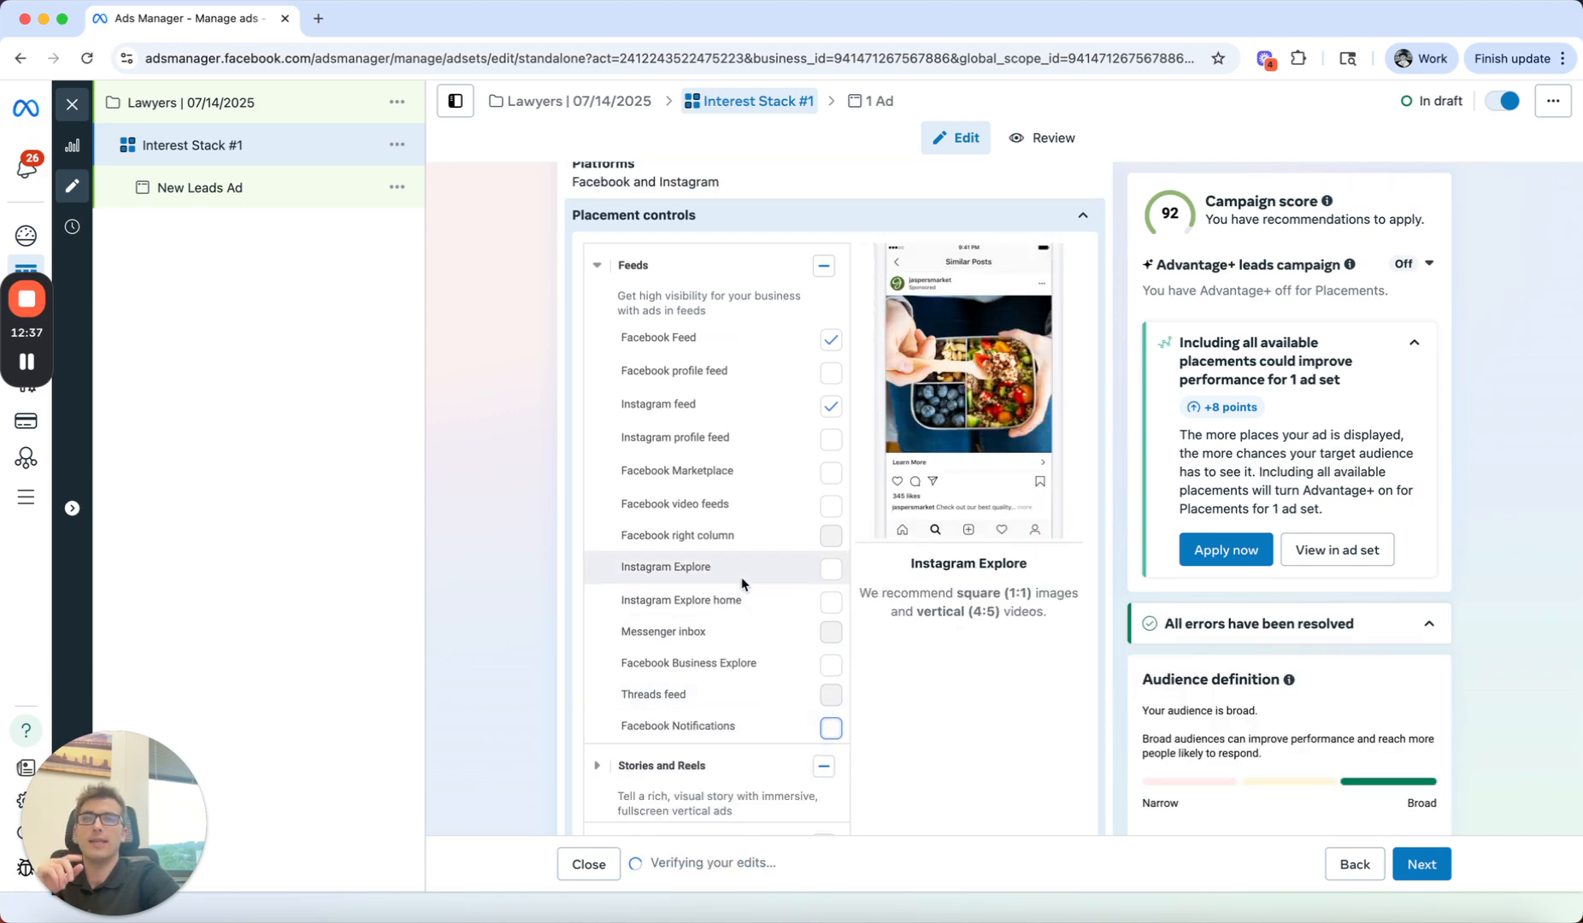
Step: Review the selections in the ad set's placement groups and close the placement controls
{"action": "scroll", "coordinate": [745, 473], "scroll_direction": "up", "scroll_amount": 1}
{"action": "scroll", "coordinate": [745, 477], "scroll_direction": "up", "scroll_amount": 5}
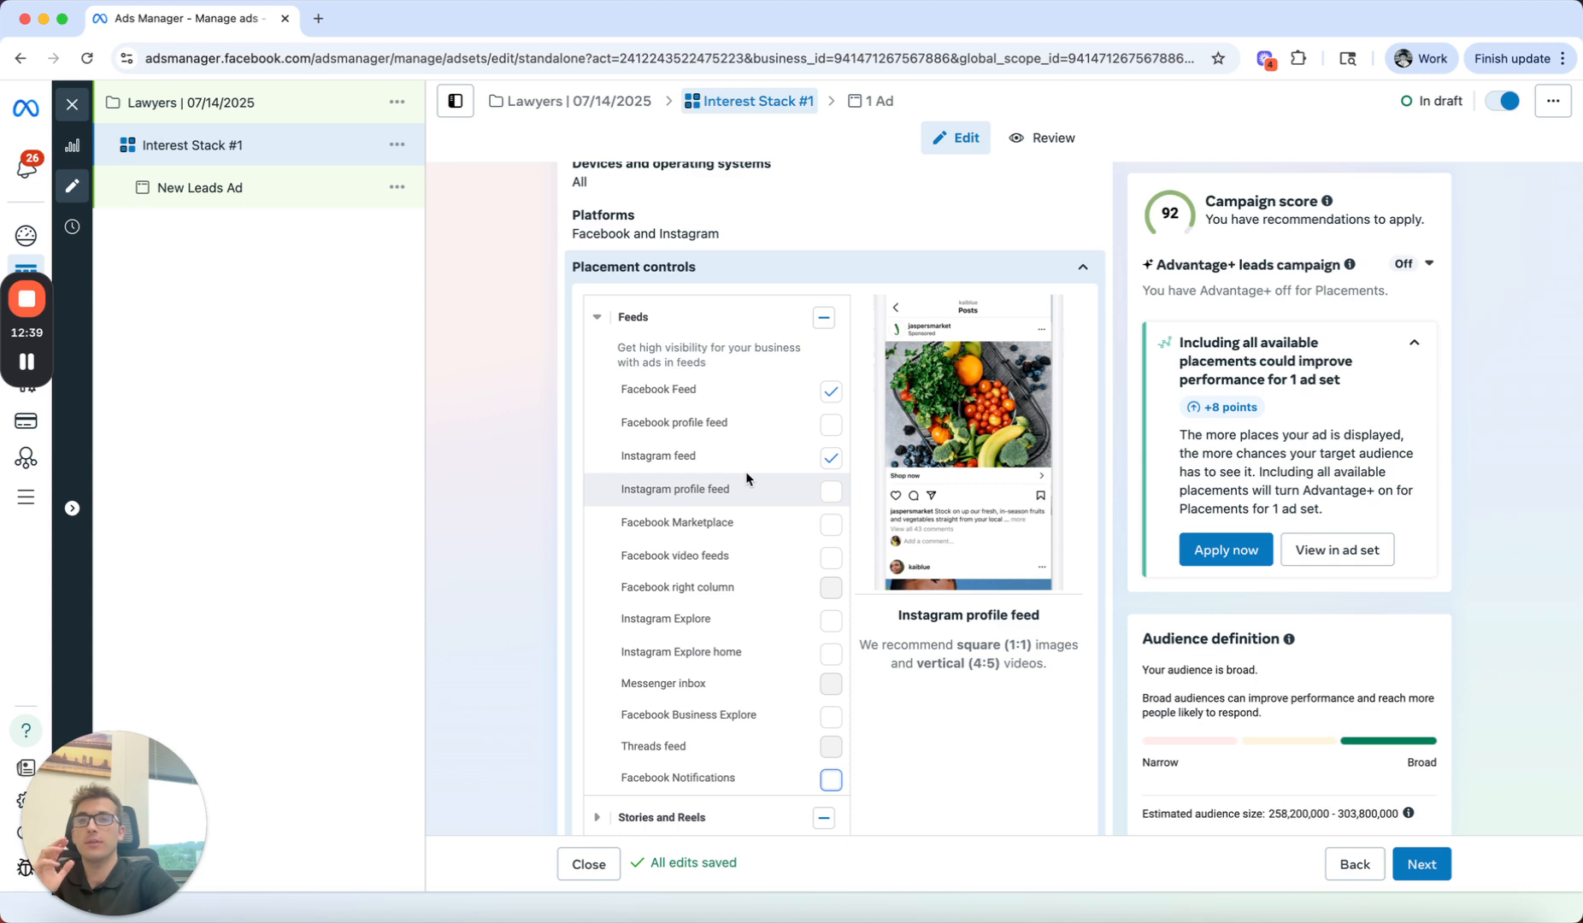
{"action": "scroll", "coordinate": [609, 535], "scroll_direction": "down", "scroll_amount": 10}
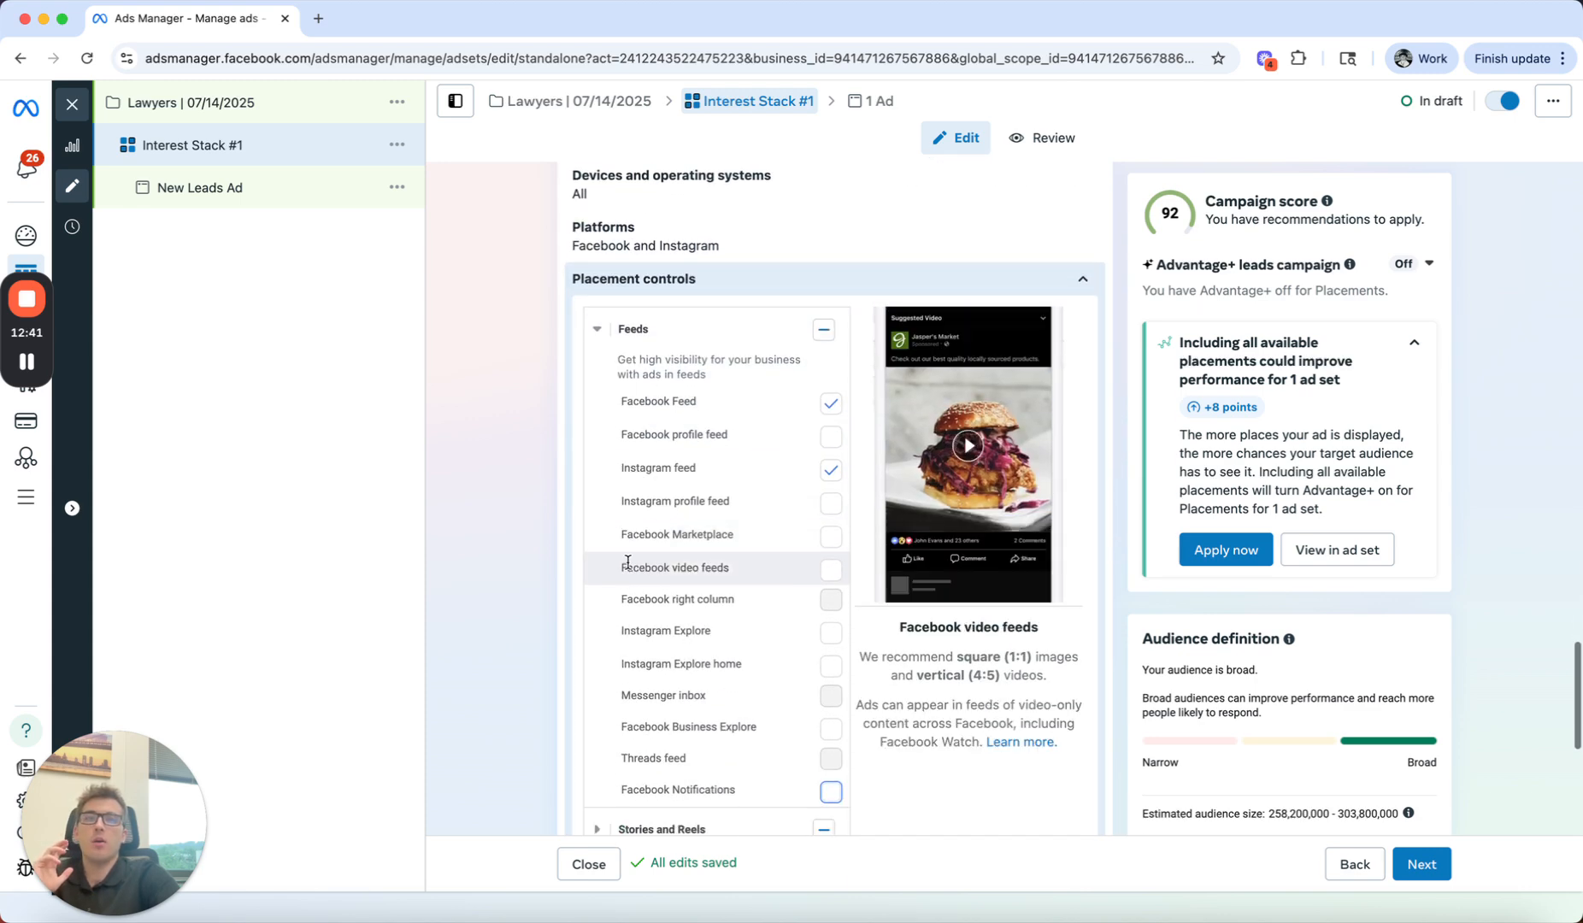
{"action": "scroll", "coordinate": [630, 567], "scroll_direction": "down", "scroll_amount": 3}
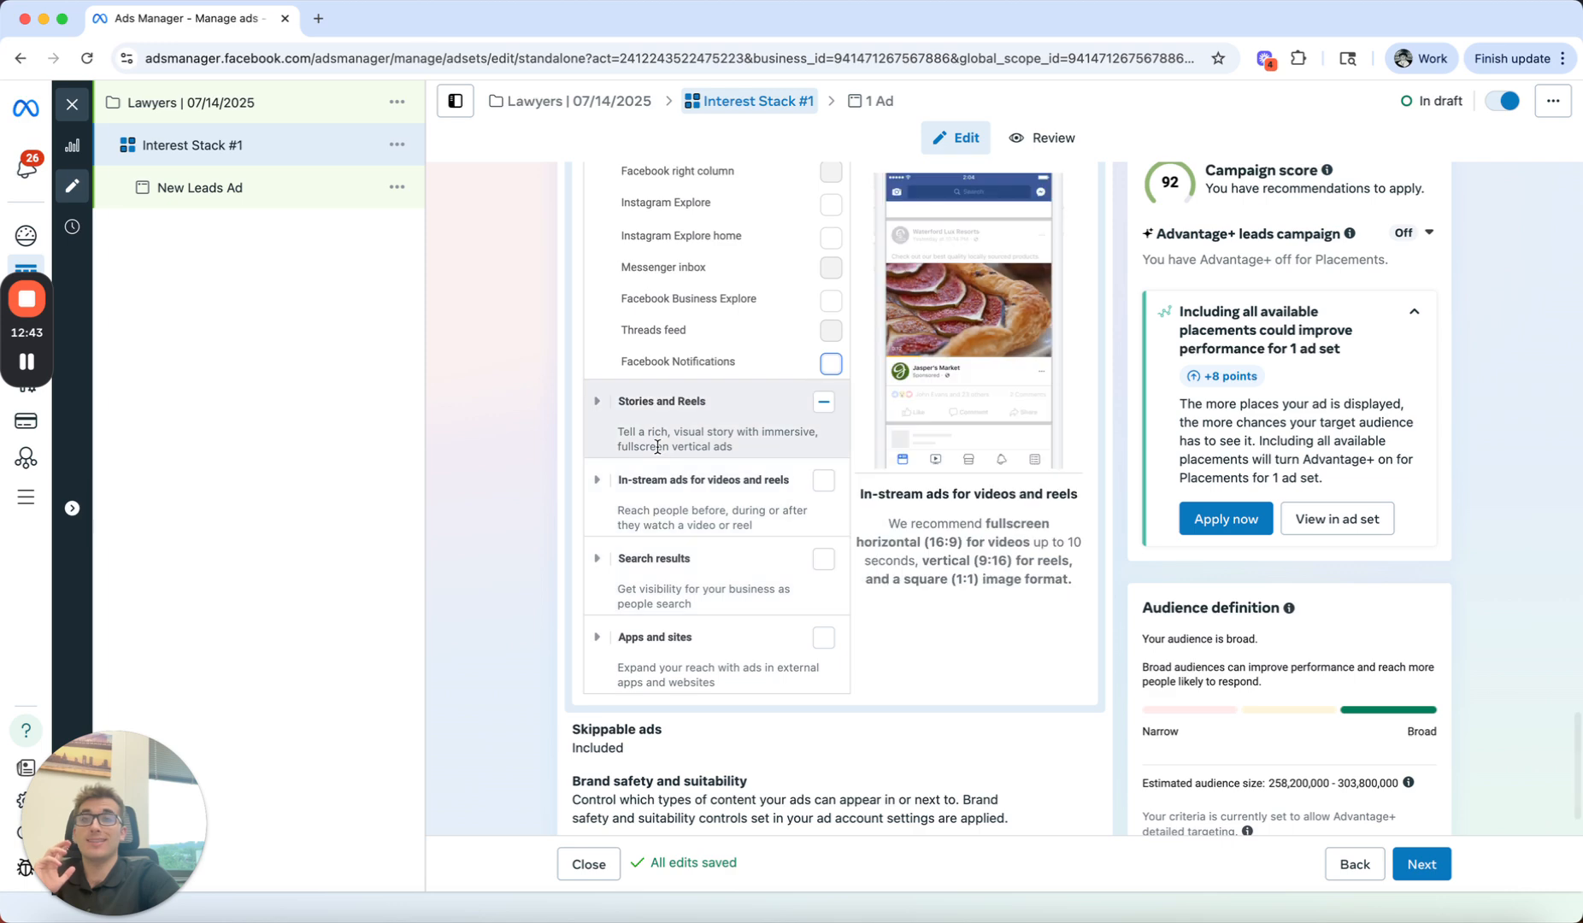
{"action": "scroll", "coordinate": [658, 447], "scroll_direction": "up", "scroll_amount": 6}
{"action": "scroll", "coordinate": [657, 445], "scroll_direction": "up", "scroll_amount": 3}
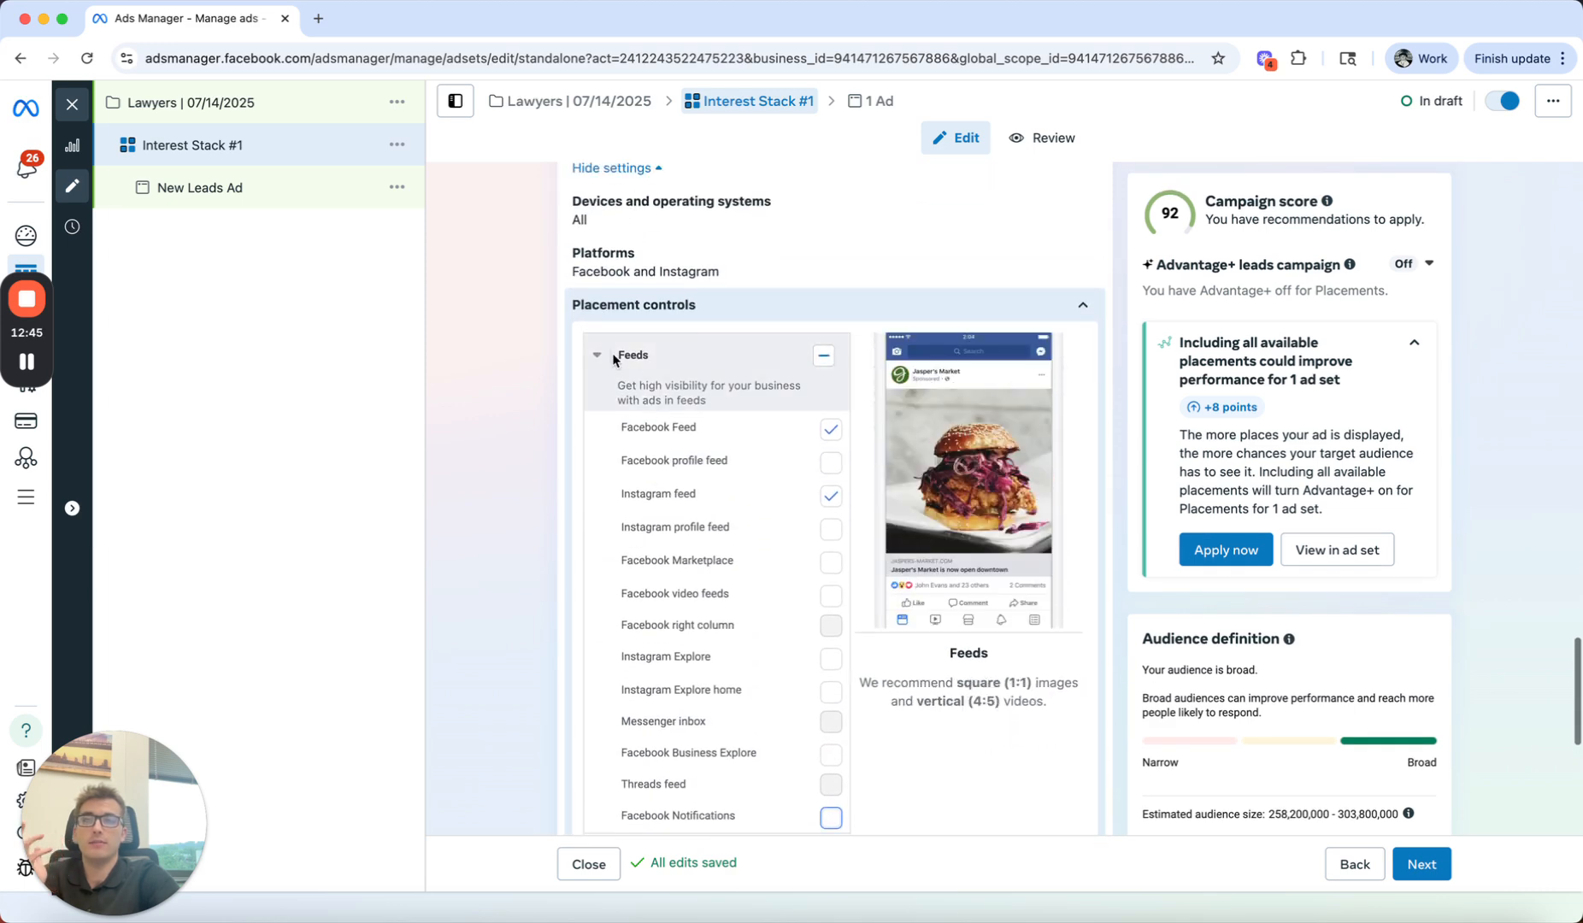
{"action": "left_click", "coordinate": [607, 365]}
{"action": "scroll", "coordinate": [607, 365], "scroll_direction": "up", "scroll_amount": 3}
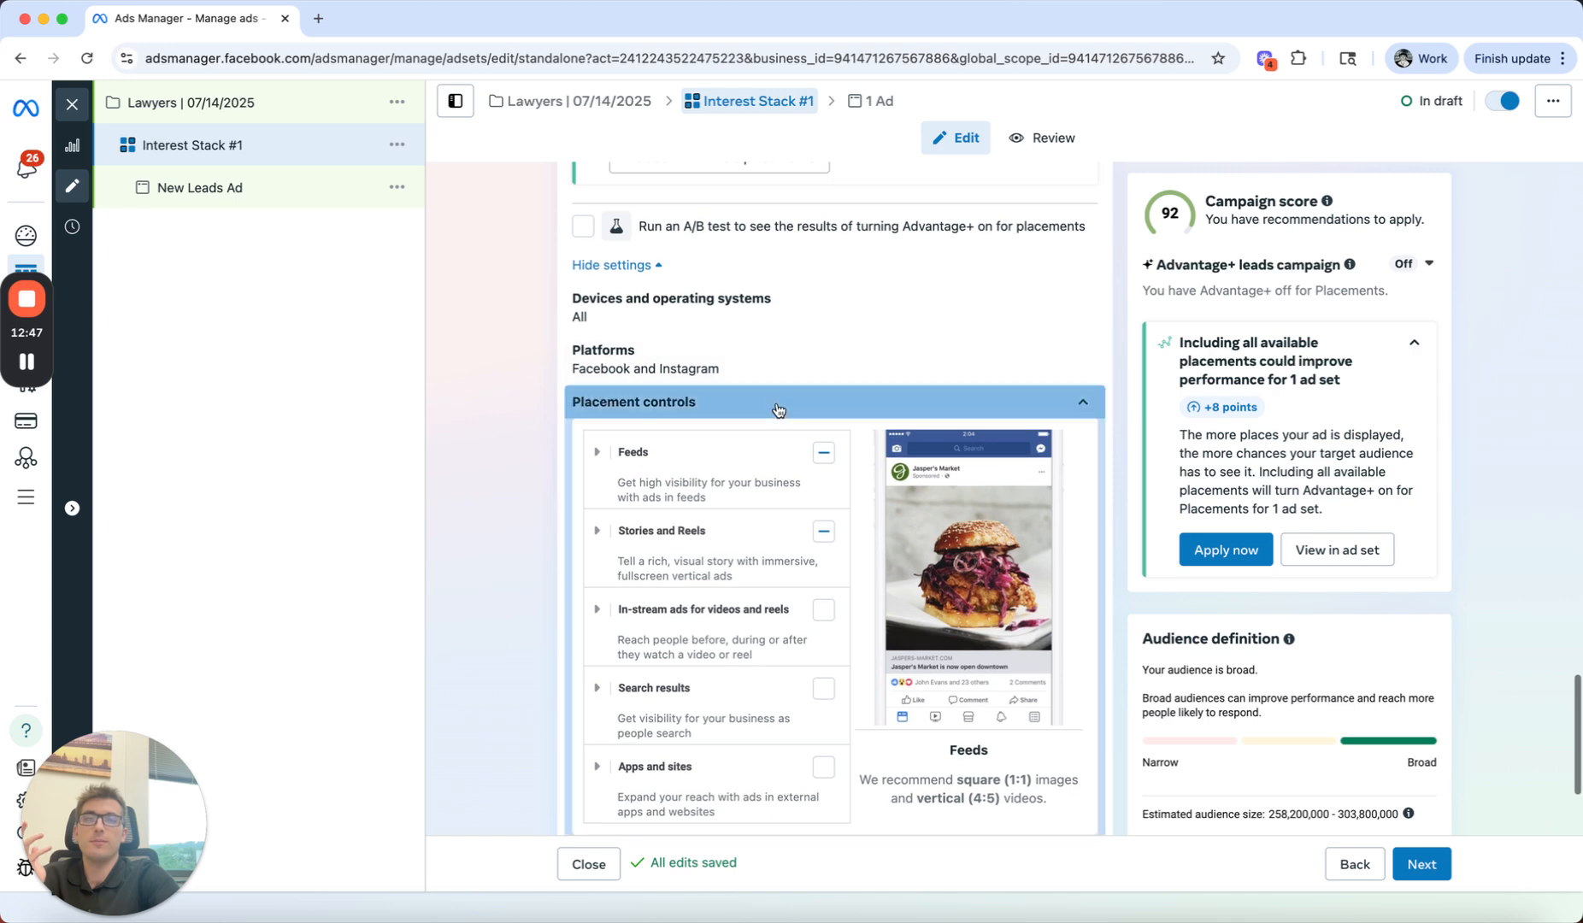
{"action": "left_click", "coordinate": [777, 404]}
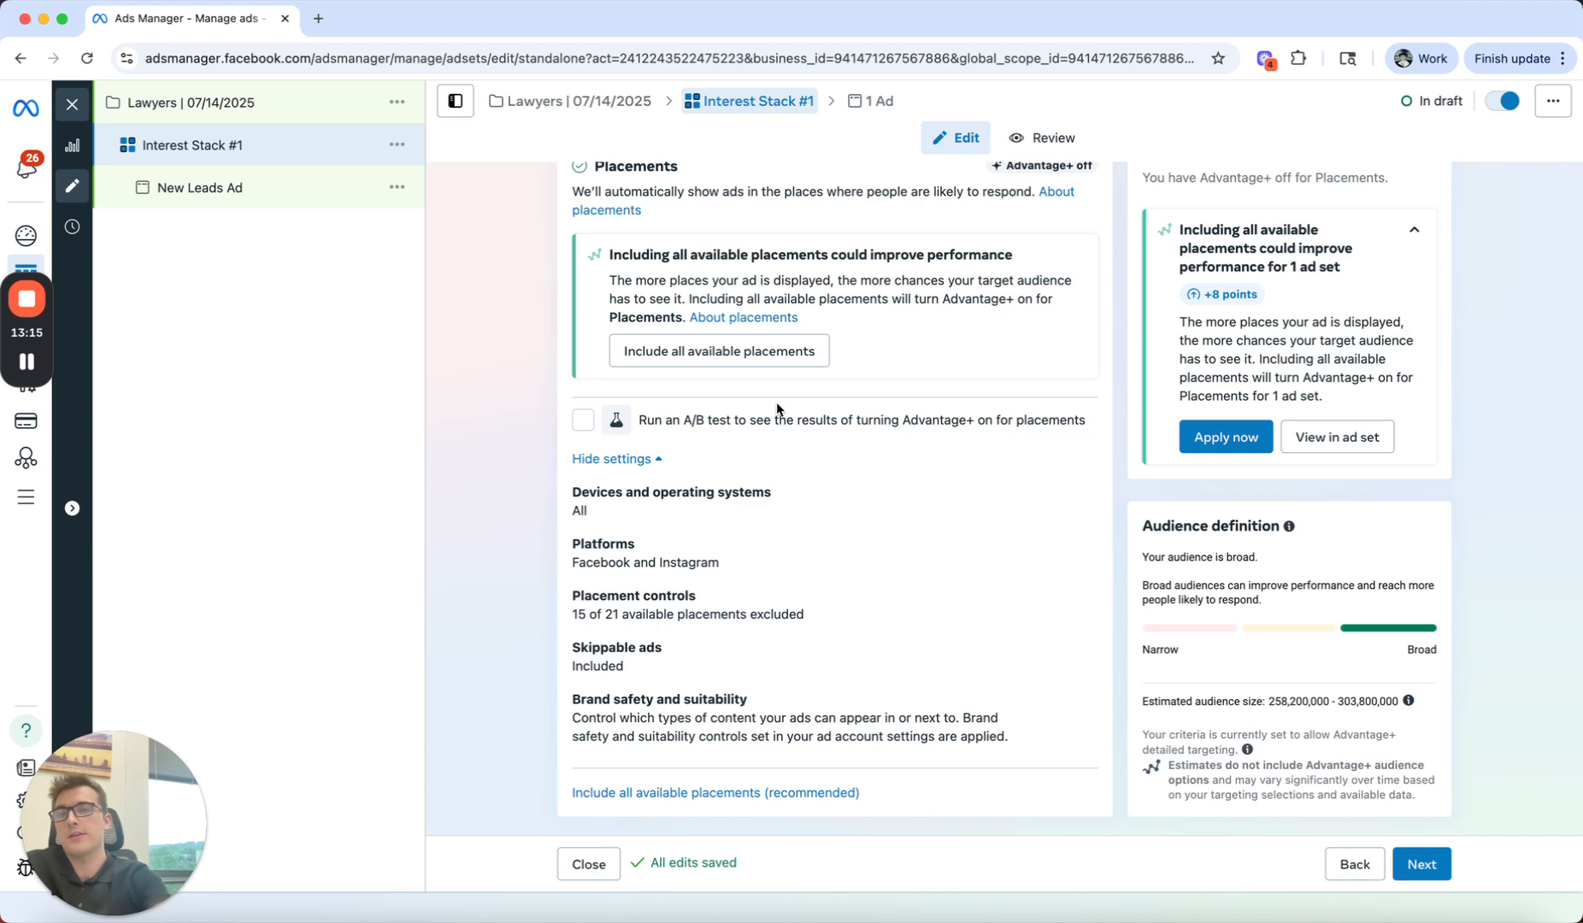
Step: Set the minimum age of the ad set's audience to 25
{"action": "scroll", "coordinate": [539, 523], "scroll_direction": "up", "scroll_amount": 3}
{"action": "scroll", "coordinate": [528, 524], "scroll_direction": "up", "scroll_amount": 6}
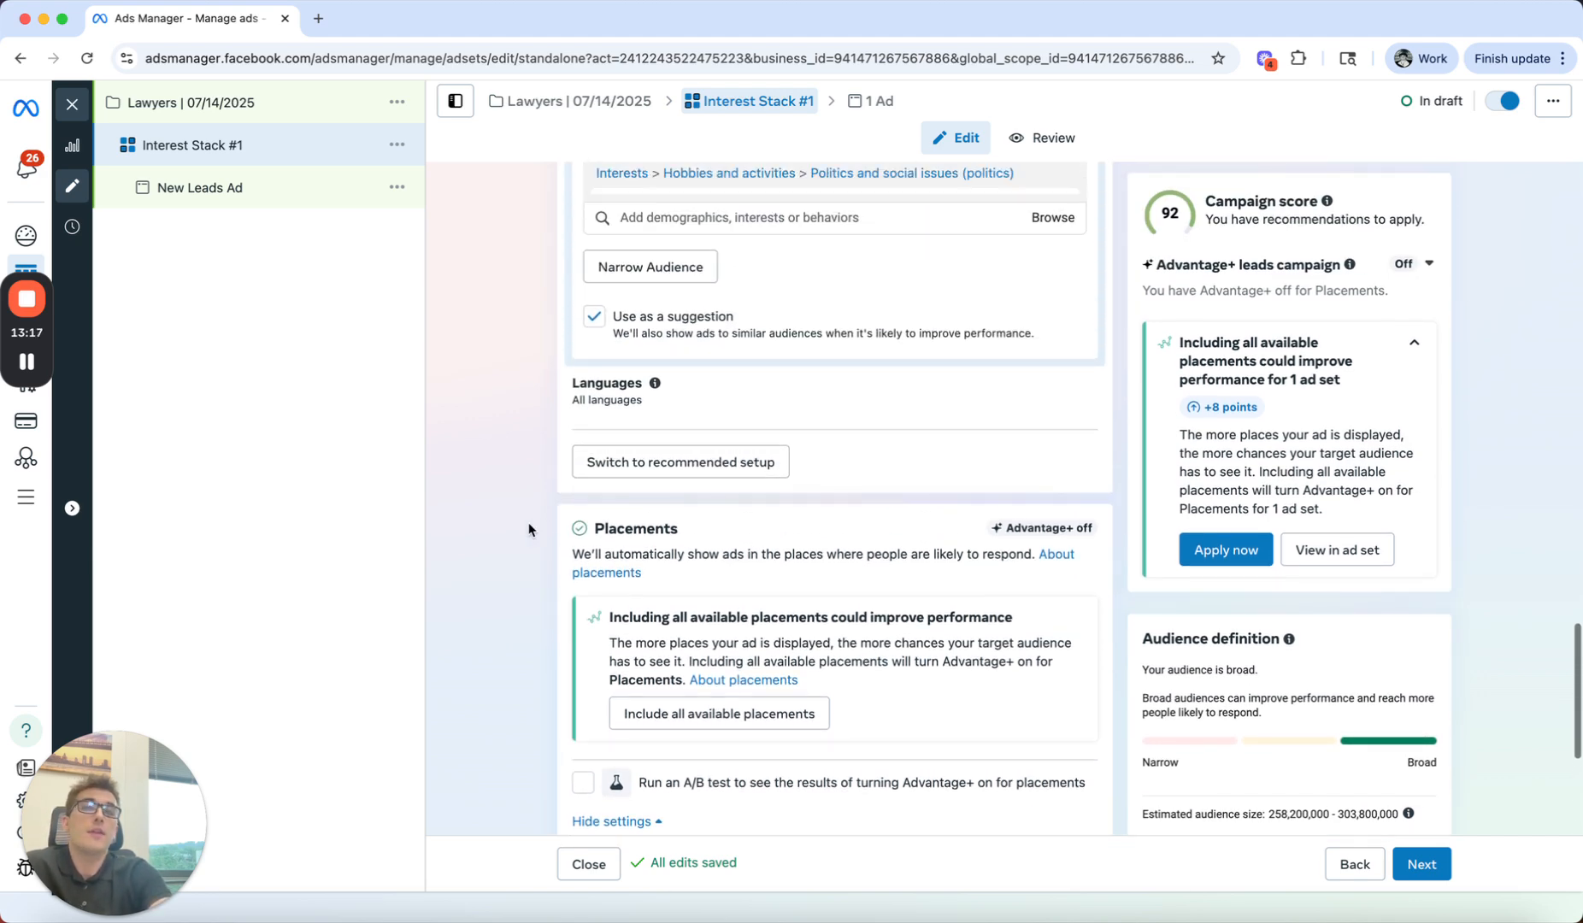
{"action": "scroll", "coordinate": [529, 529], "scroll_direction": "up", "scroll_amount": 5}
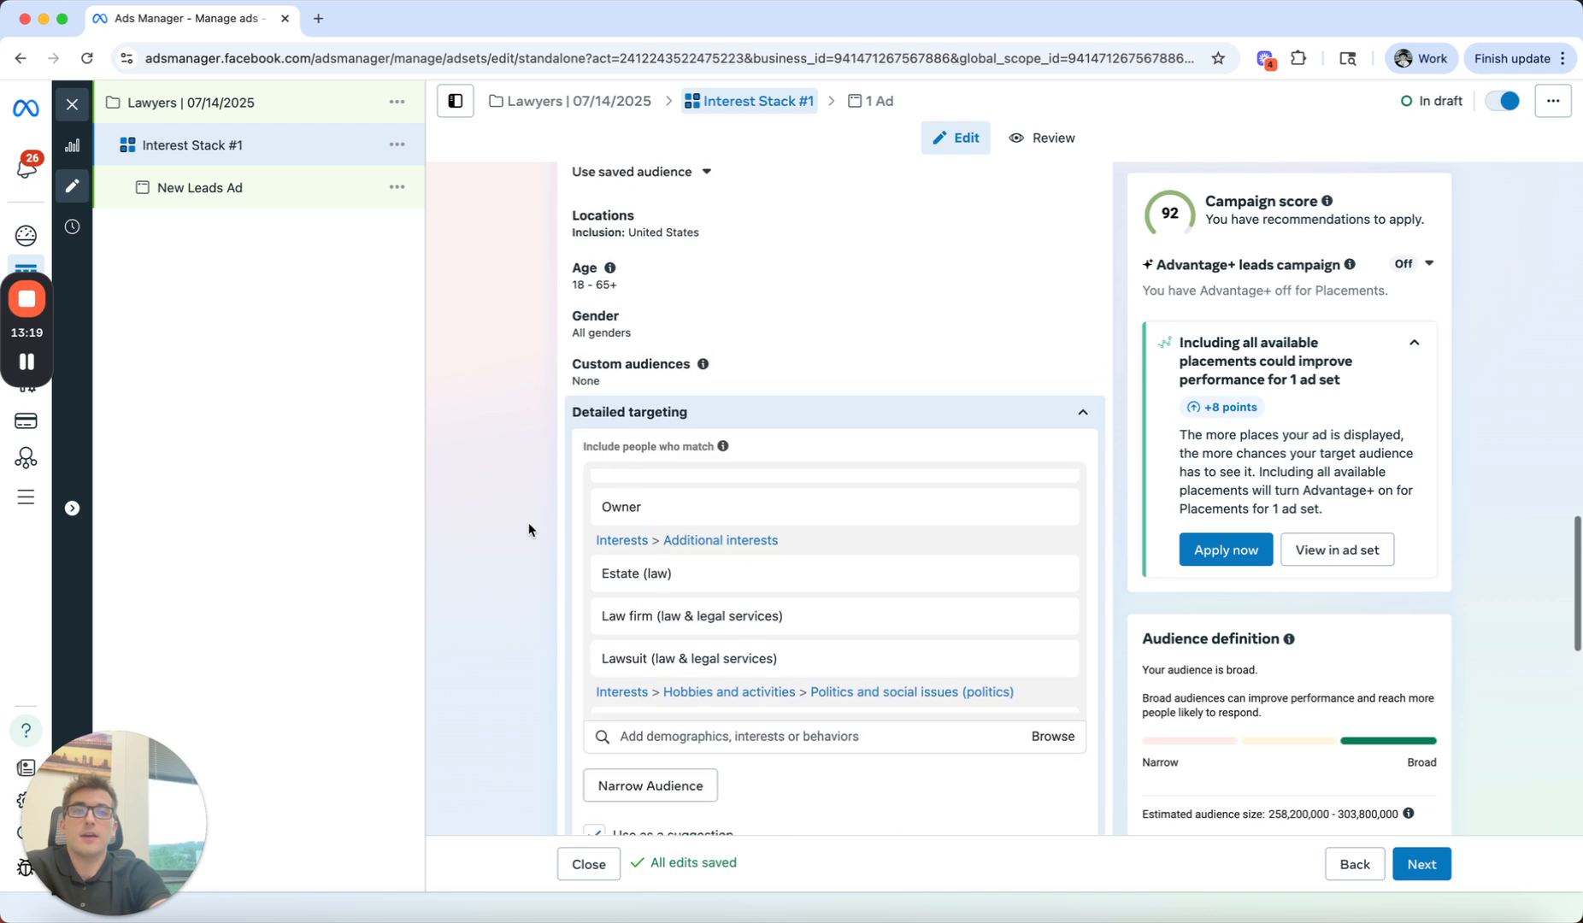
{"action": "scroll", "coordinate": [529, 525], "scroll_direction": "down", "scroll_amount": 1}
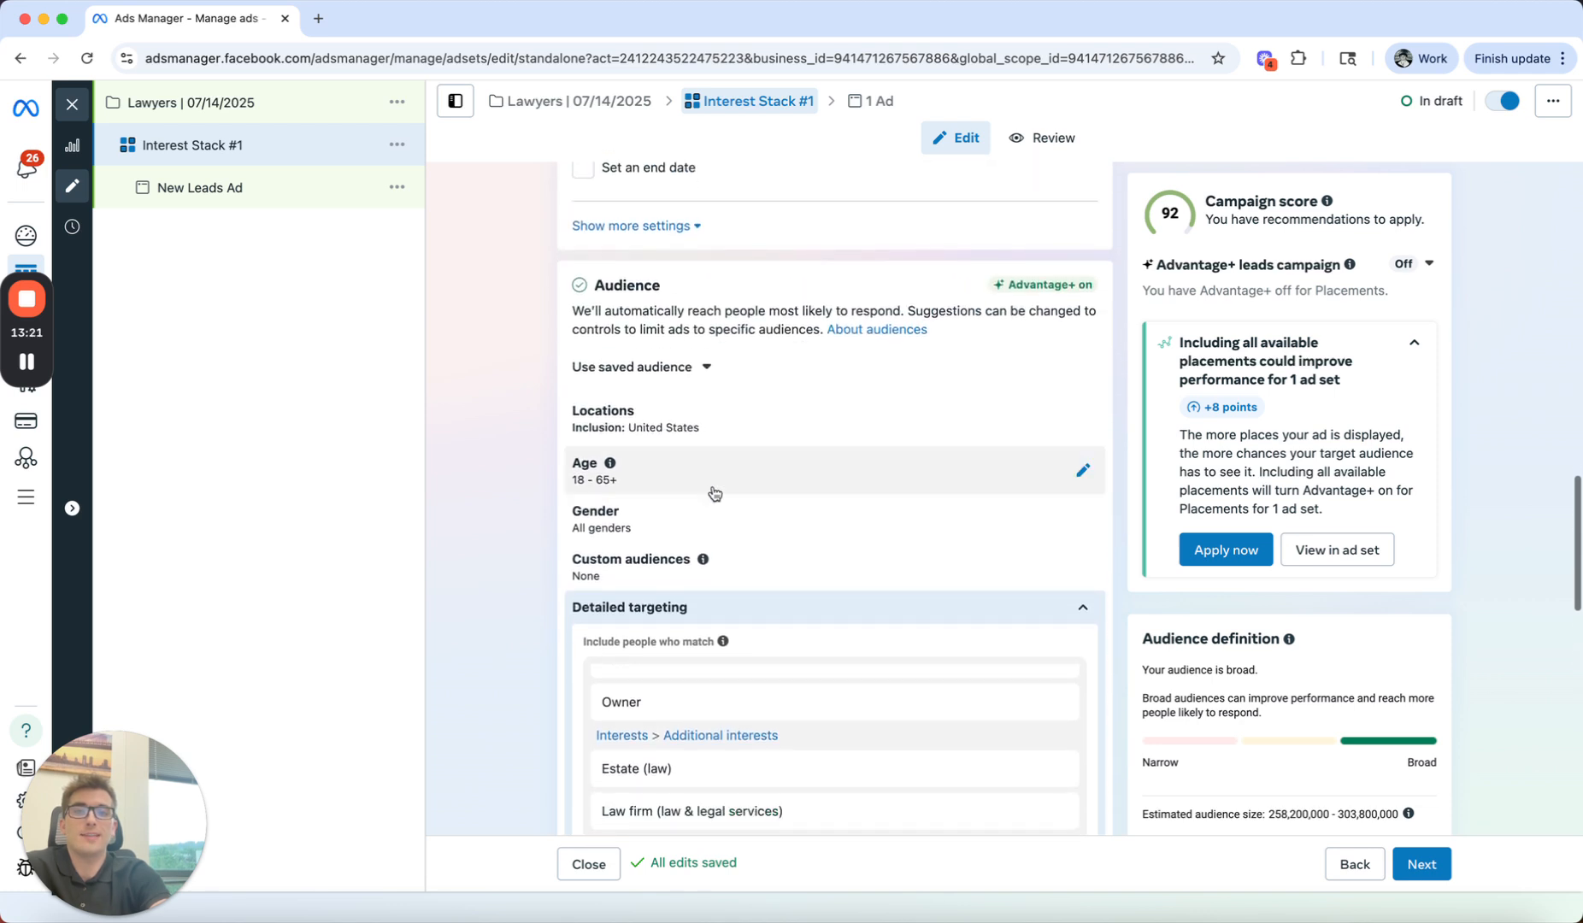
{"action": "left_click", "coordinate": [714, 488]}
{"action": "left_click", "coordinate": [601, 510]}
{"action": "scroll", "coordinate": [626, 616], "scroll_direction": "down", "scroll_amount": 1}
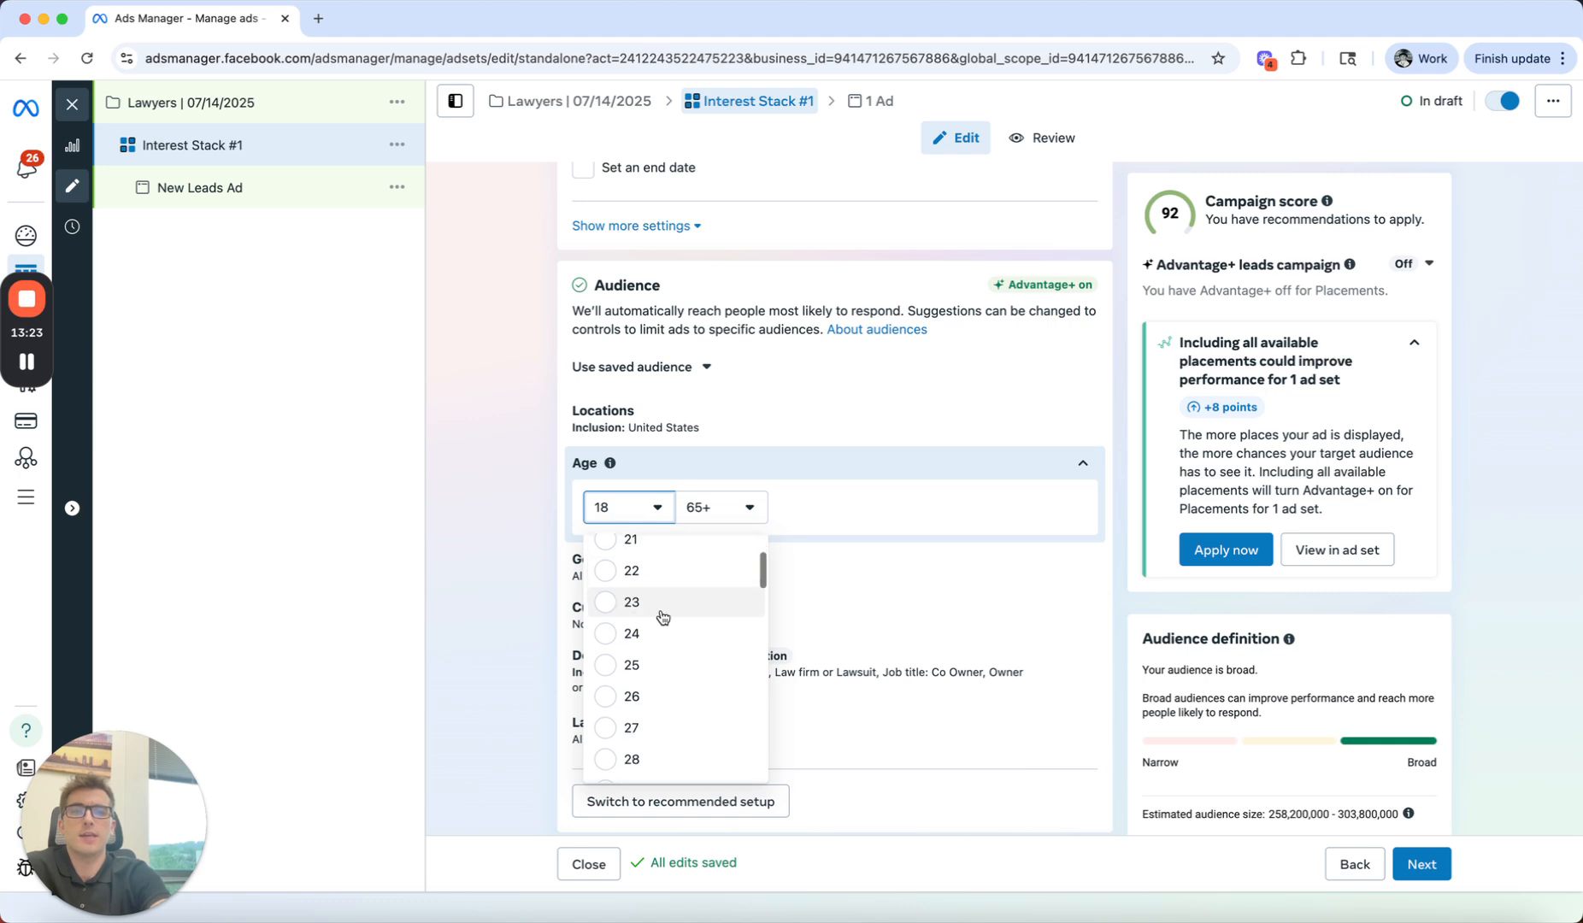
{"action": "left_click_drag", "start_coordinate": [613, 644], "coordinate": [610, 663]}
{"action": "left_click", "coordinate": [611, 663]}
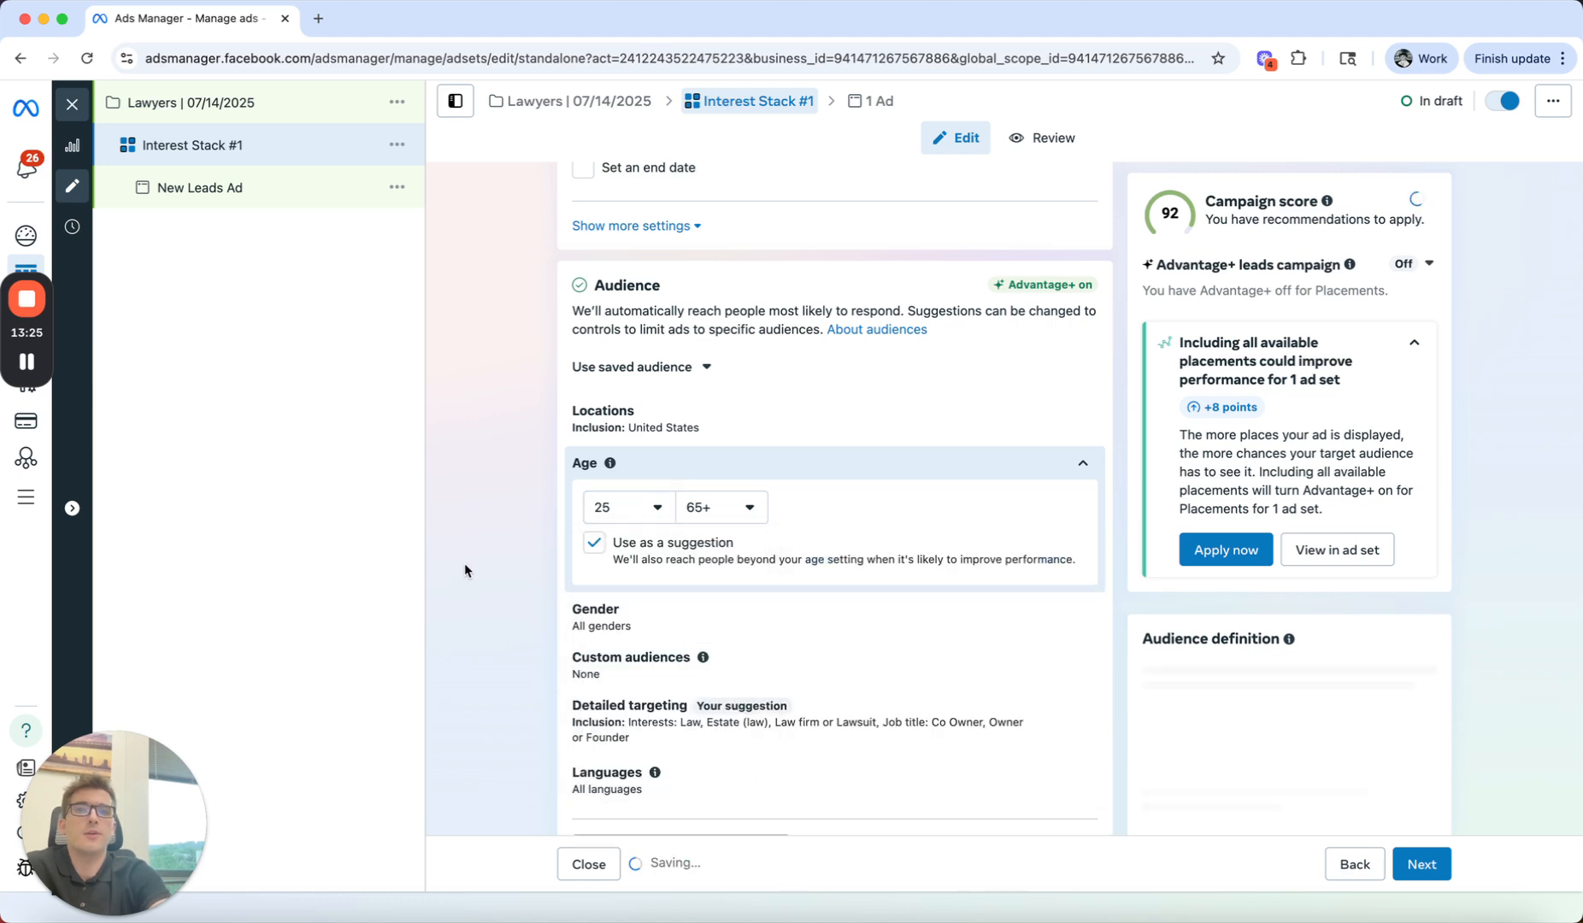
Step: Stop using the audience's age range as a suggestion and close the age settings
{"action": "scroll", "coordinate": [603, 557], "scroll_direction": "down", "scroll_amount": 1}
{"action": "left_click", "coordinate": [593, 509]}
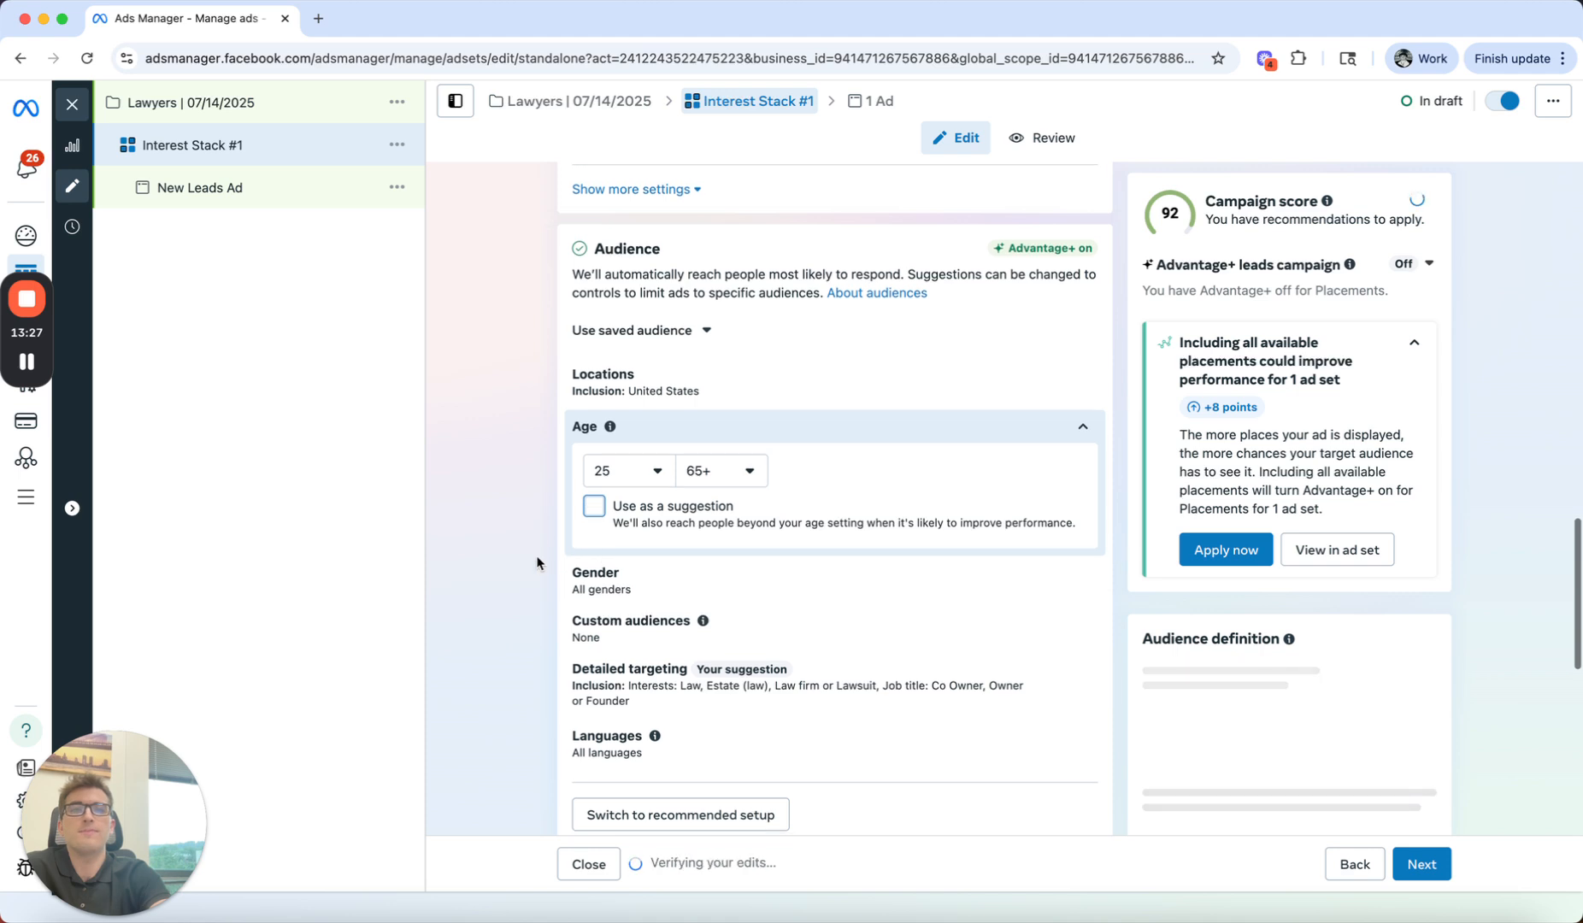
{"action": "scroll", "coordinate": [540, 559], "scroll_direction": "down", "scroll_amount": 1}
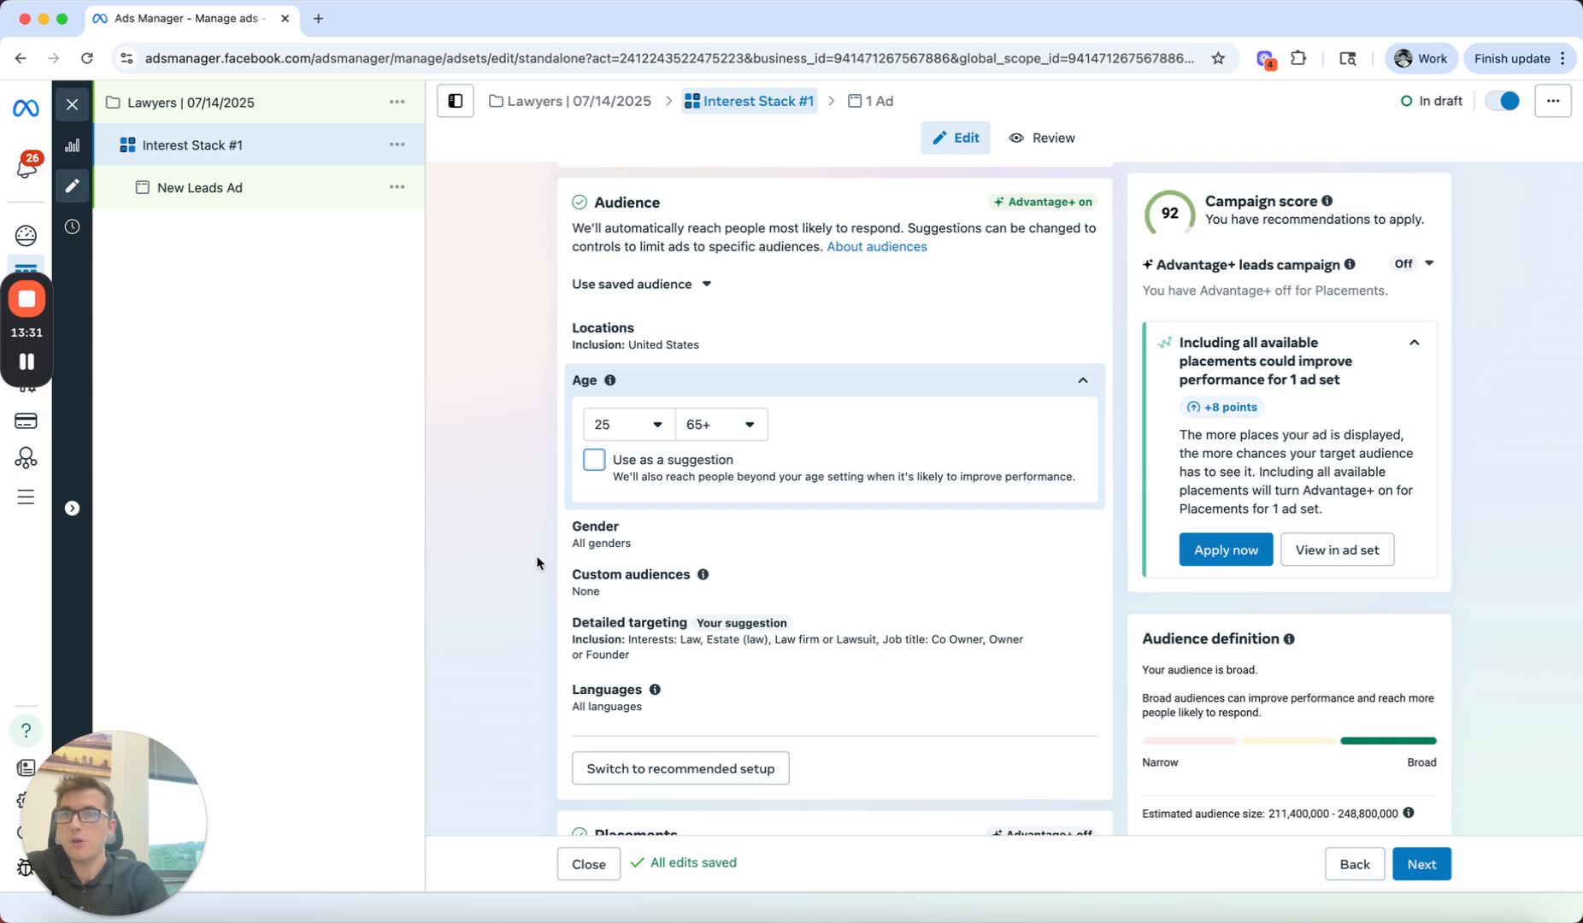
{"action": "left_click", "coordinate": [732, 383]}
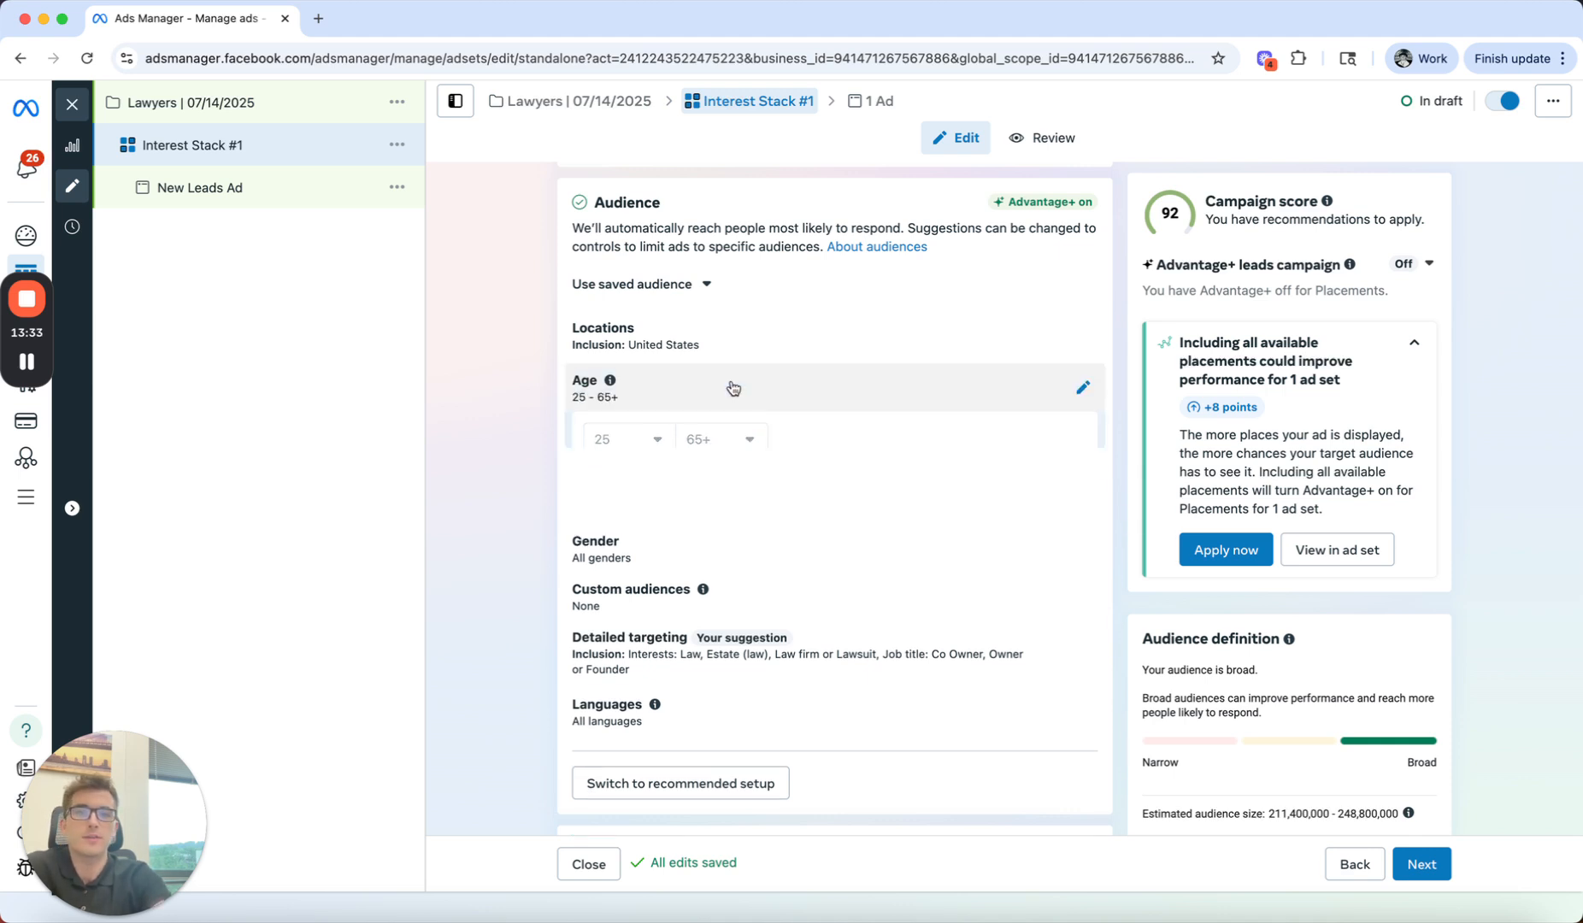
Step: Review the ad set's audience locations, budget and schedule, and conversion location settings
{"action": "scroll", "coordinate": [562, 448], "scroll_direction": "up", "scroll_amount": 2}
{"action": "scroll", "coordinate": [528, 444], "scroll_direction": "up", "scroll_amount": 2}
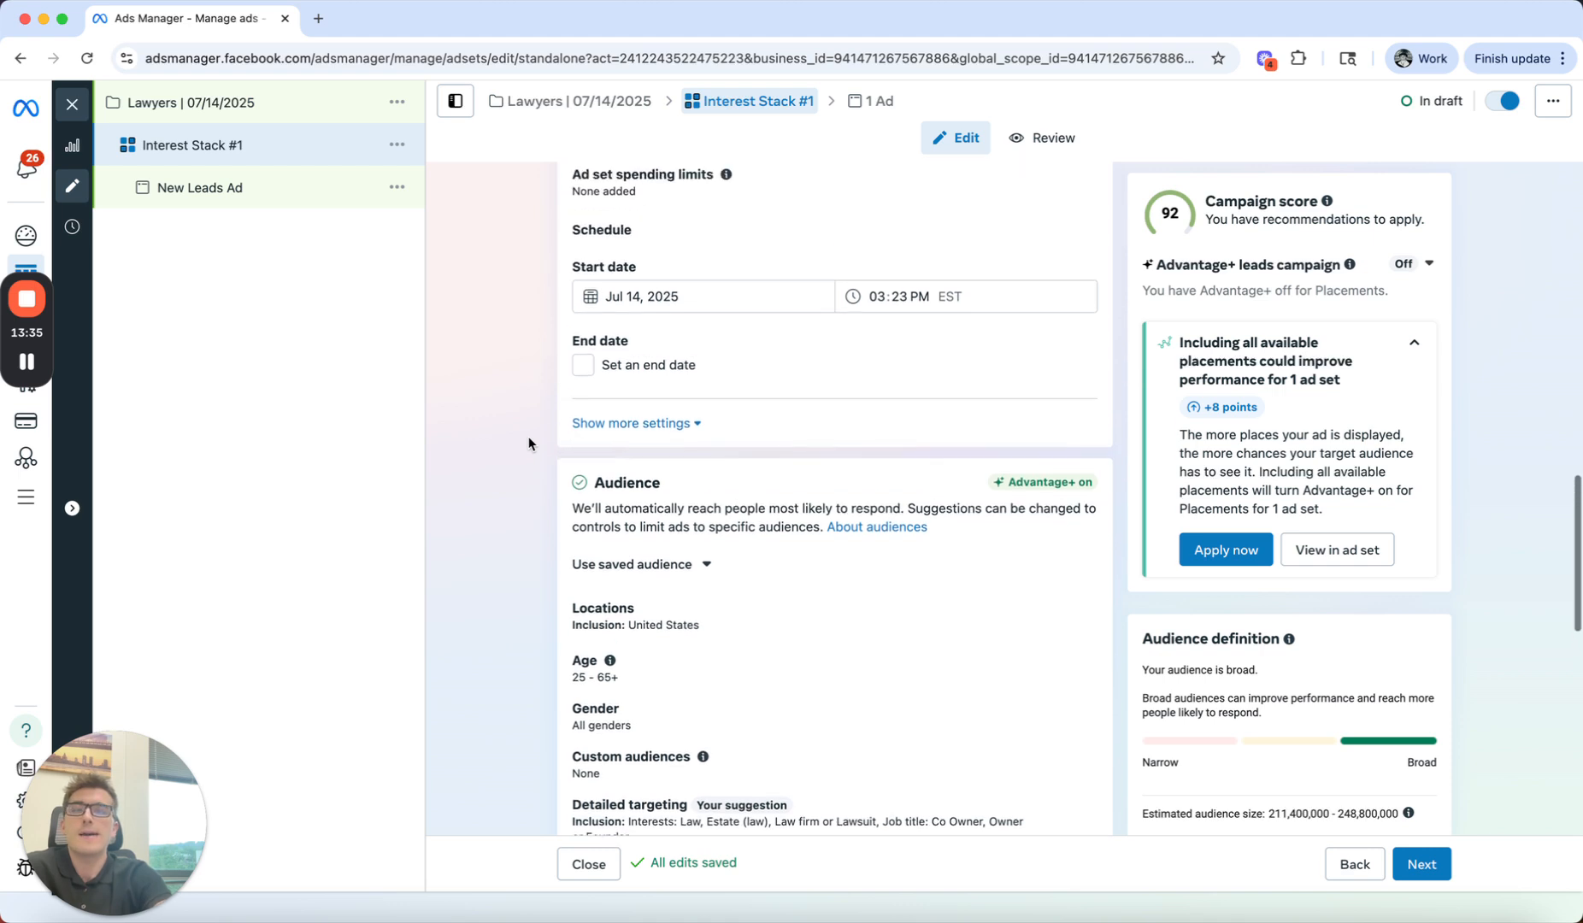
{"action": "scroll", "coordinate": [599, 479], "scroll_direction": "down", "scroll_amount": 1}
{"action": "left_click", "coordinate": [783, 556]}
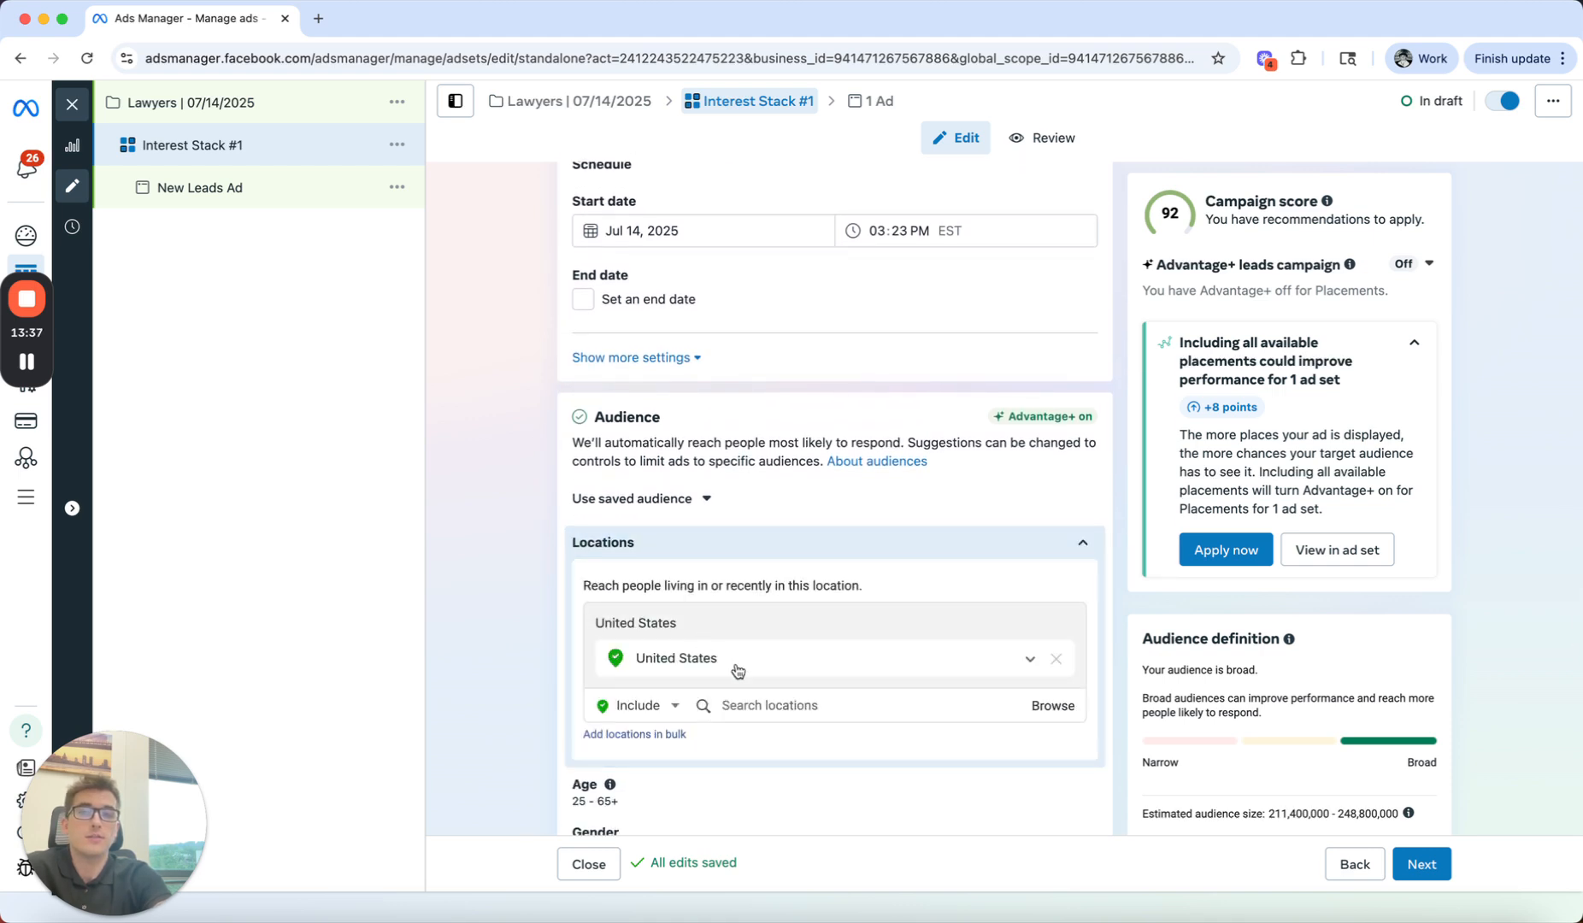
{"action": "scroll", "coordinate": [444, 539], "scroll_direction": "up", "scroll_amount": 2}
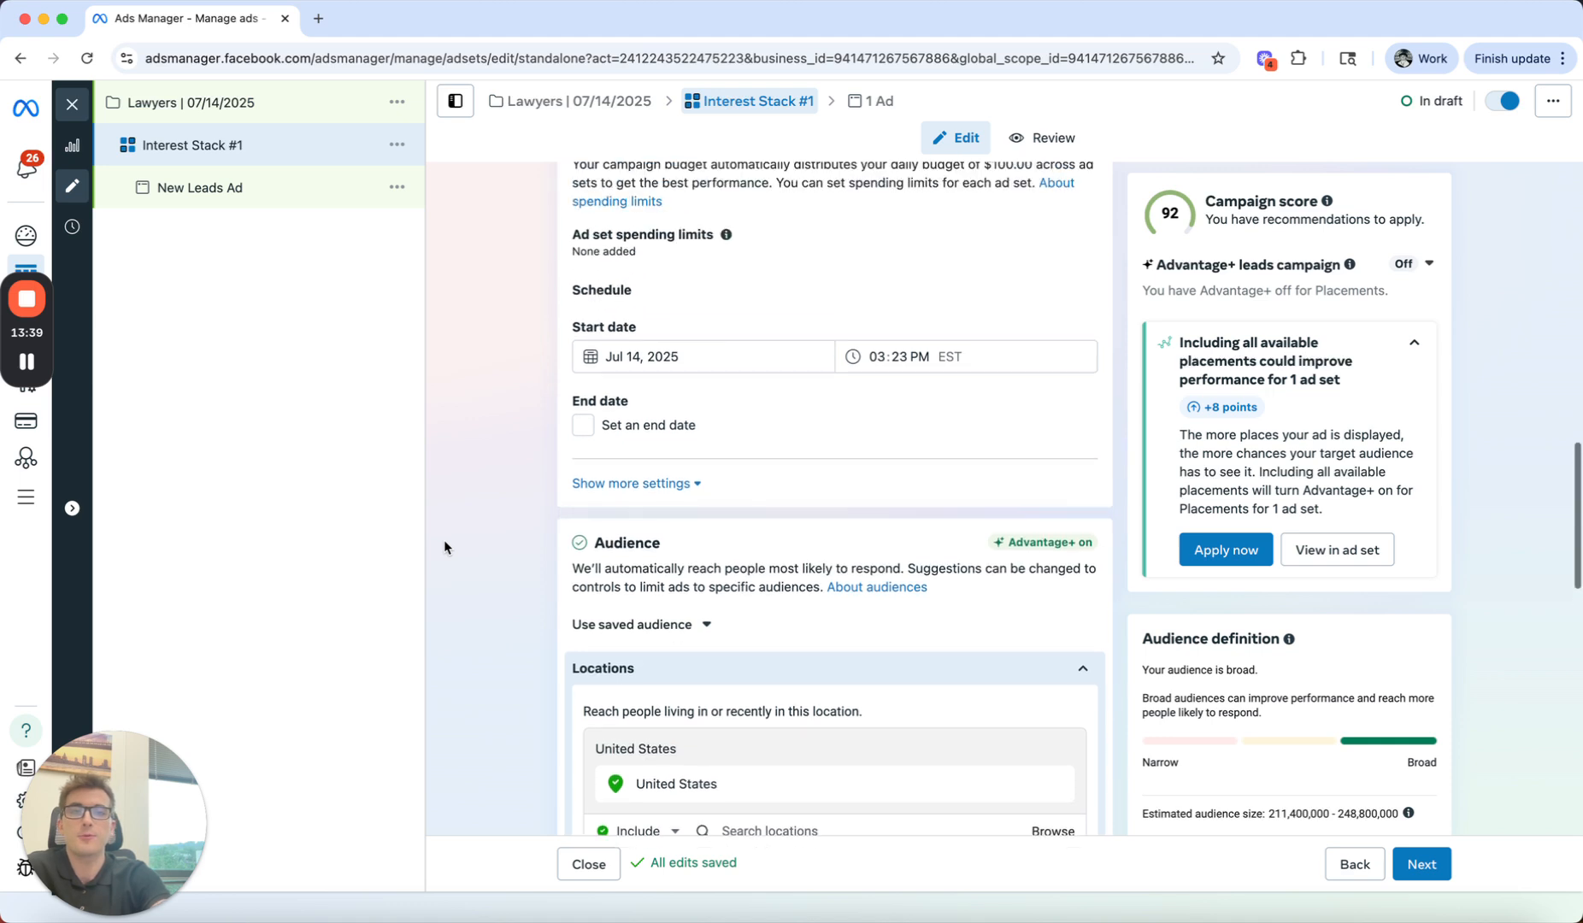
{"action": "scroll", "coordinate": [508, 509], "scroll_direction": "up", "scroll_amount": 3}
{"action": "scroll", "coordinate": [509, 513], "scroll_direction": "up", "scroll_amount": 5}
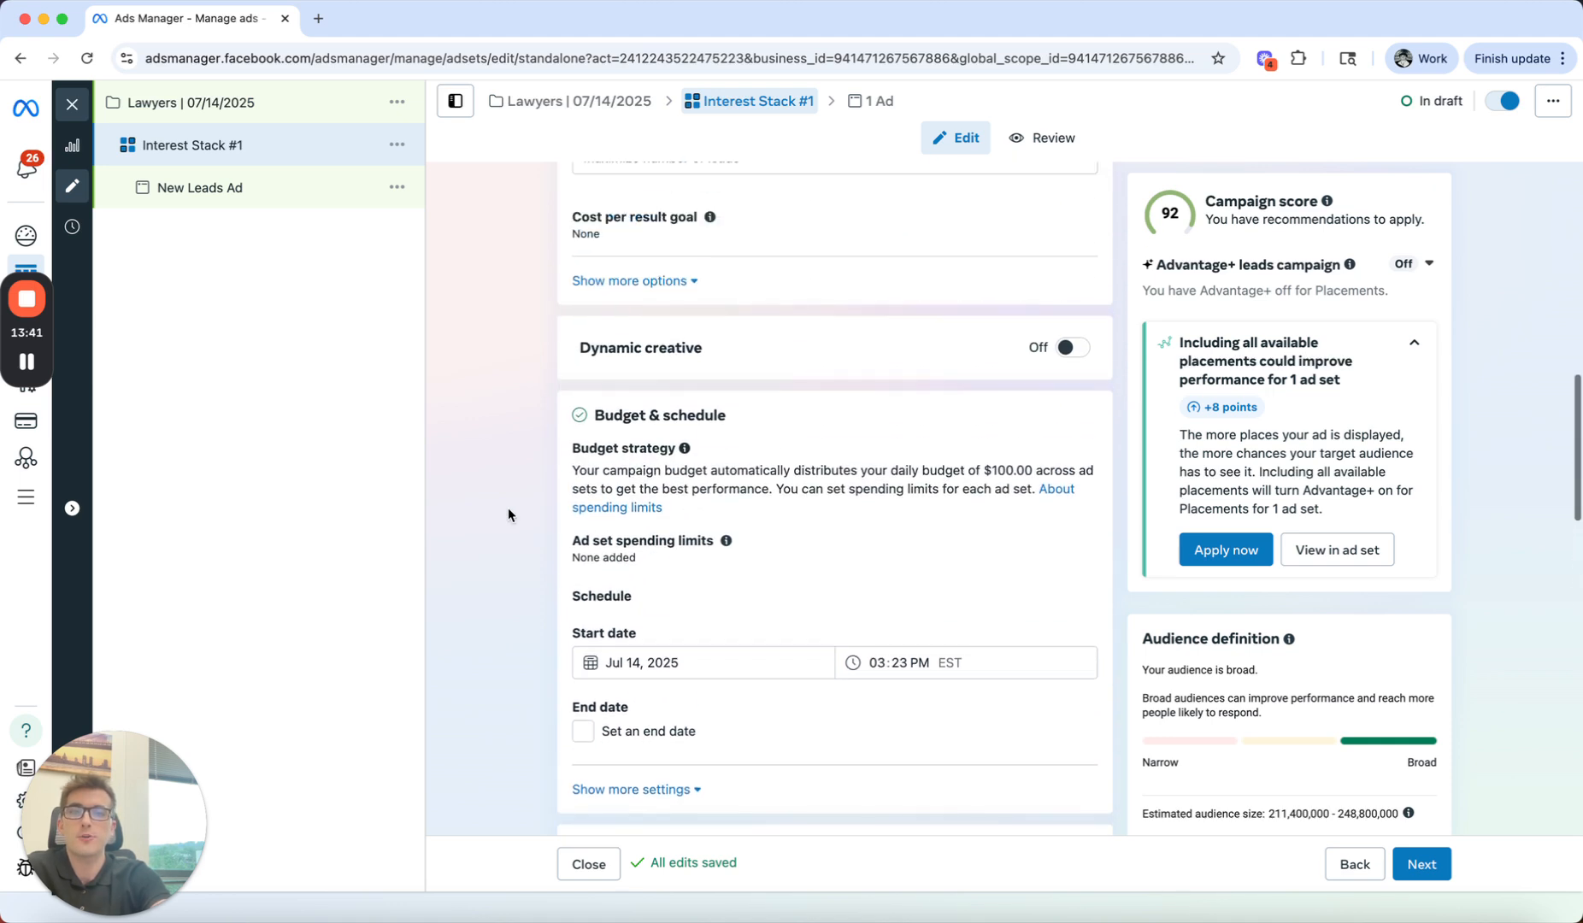
{"action": "scroll", "coordinate": [511, 513], "scroll_direction": "down", "scroll_amount": 4}
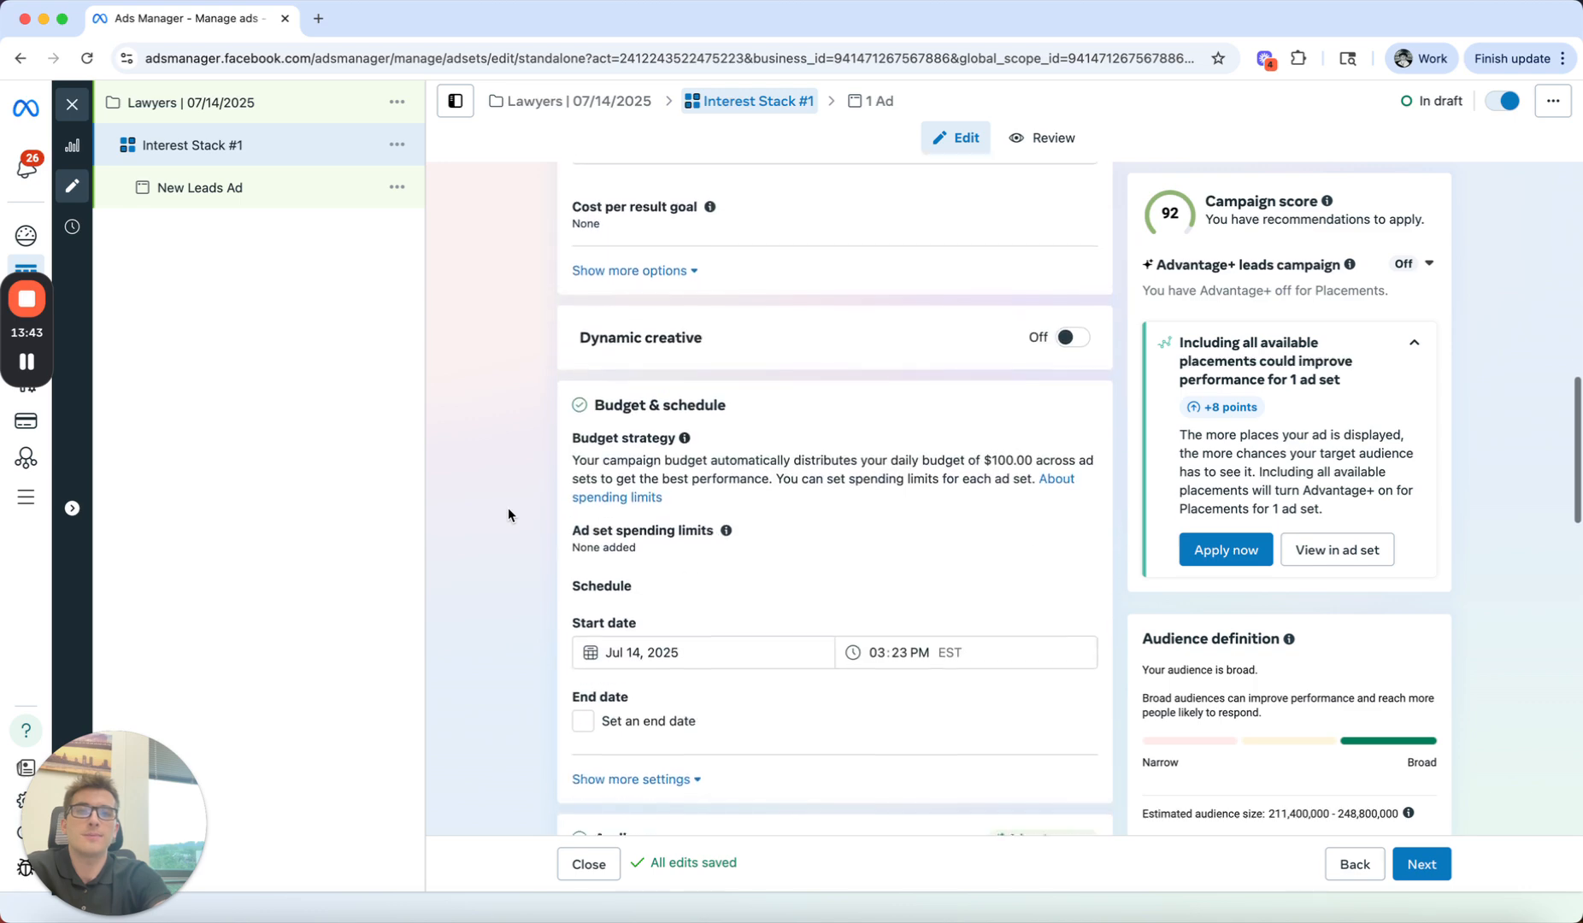
{"action": "scroll", "coordinate": [521, 586], "scroll_direction": "up", "scroll_amount": 4}
{"action": "scroll", "coordinate": [522, 584], "scroll_direction": "up", "scroll_amount": 7}
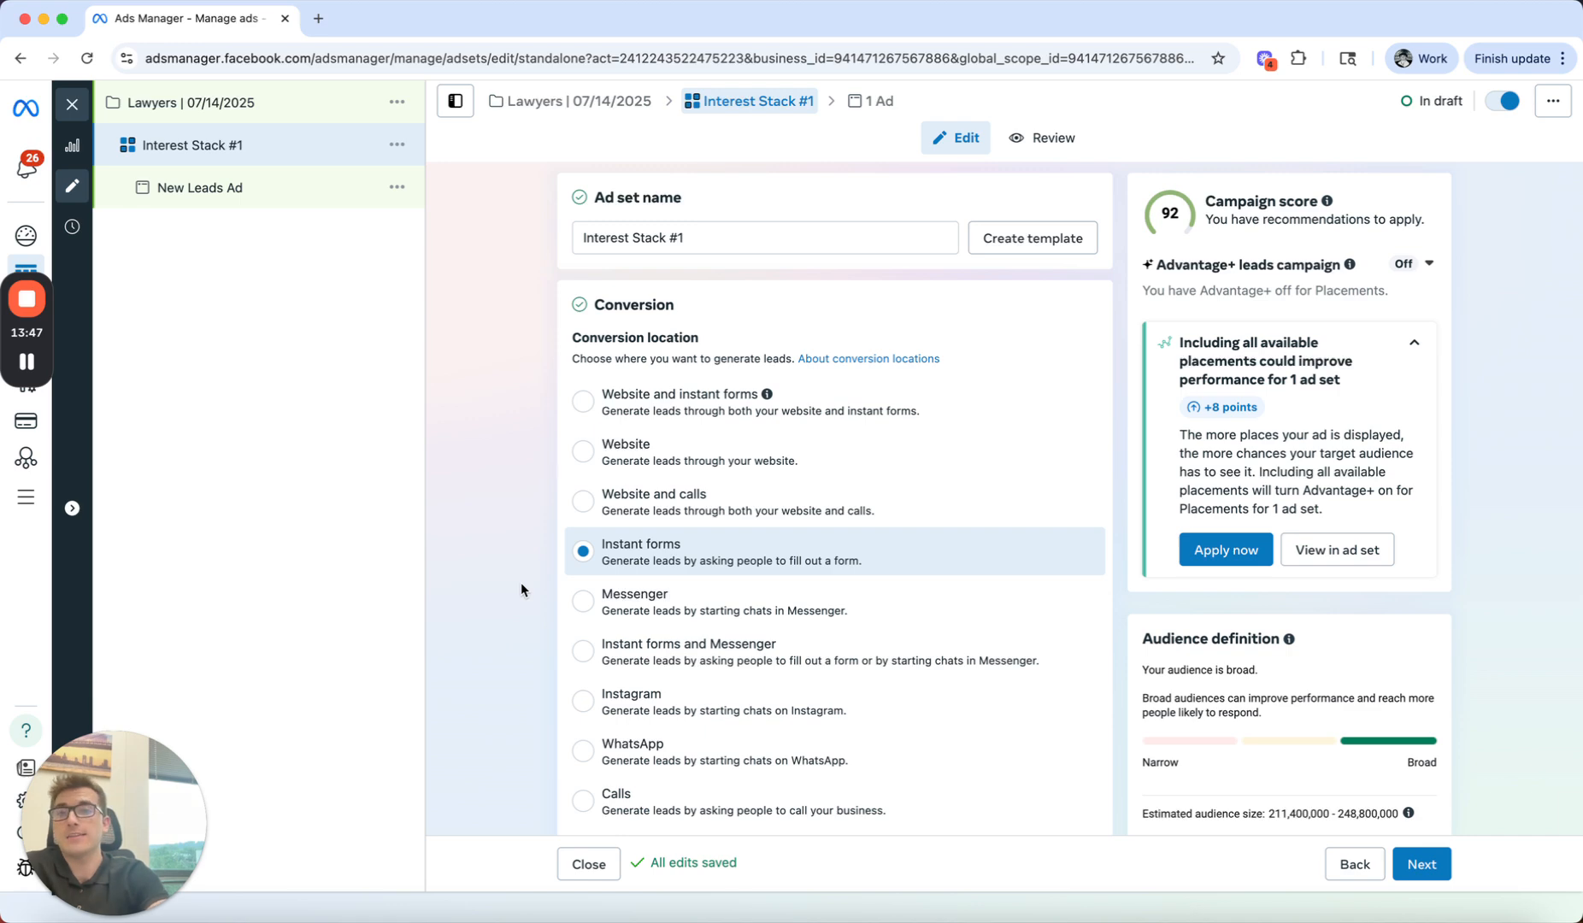
Step: Turn off multi-advertiser ads for the New Leads Ad and remove the existing media from its ad creative
{"action": "left_click", "coordinate": [263, 202]}
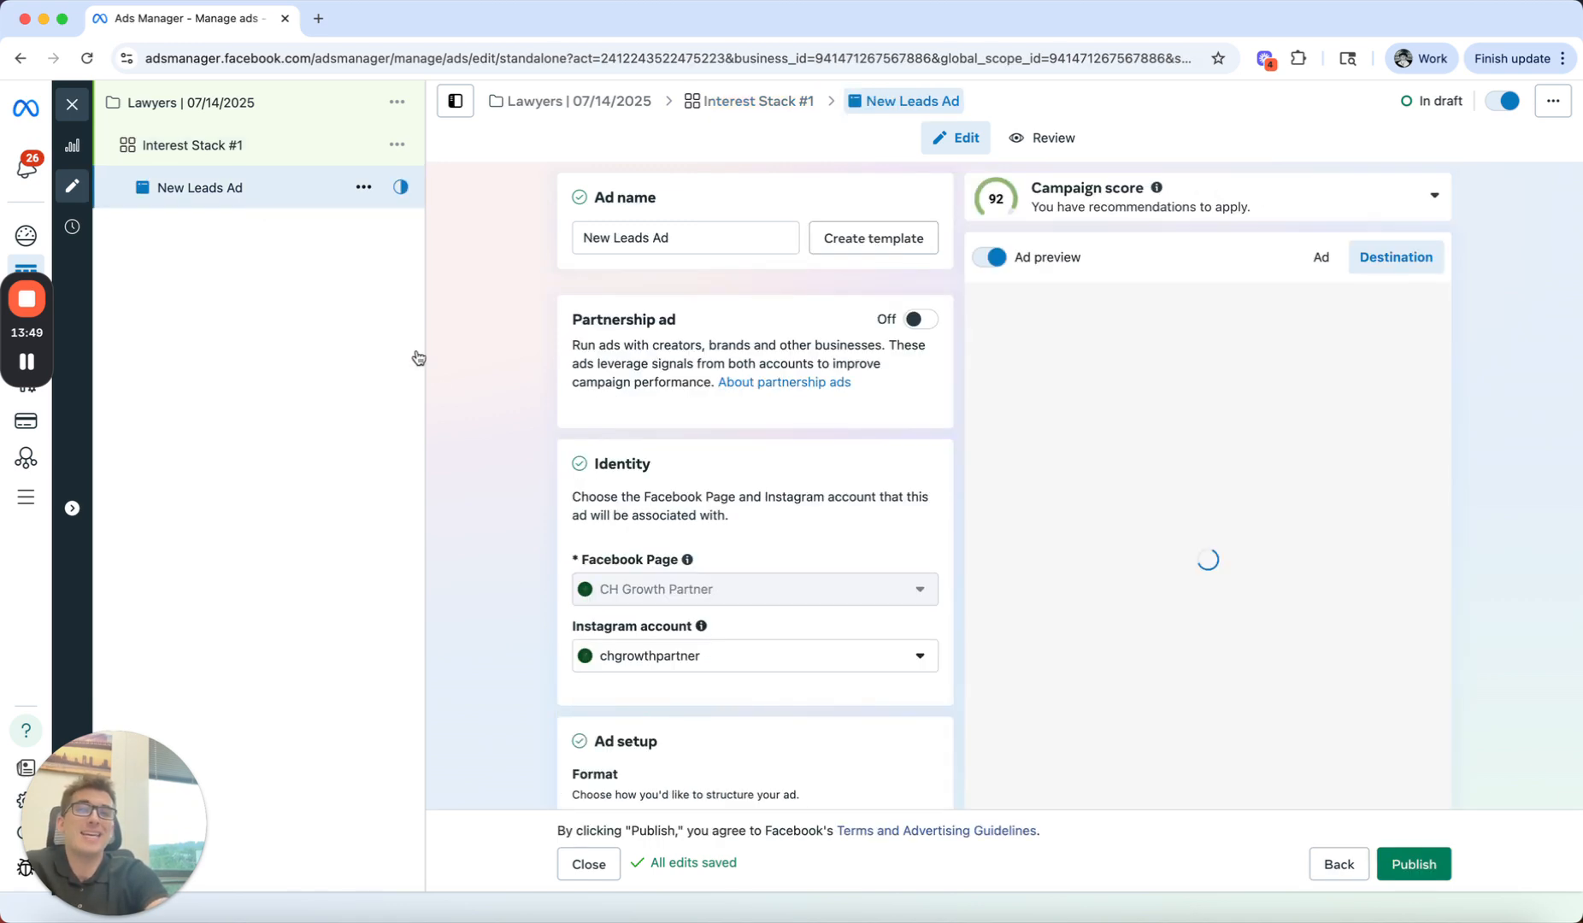
{"action": "scroll", "coordinate": [466, 483], "scroll_direction": "down", "scroll_amount": 6}
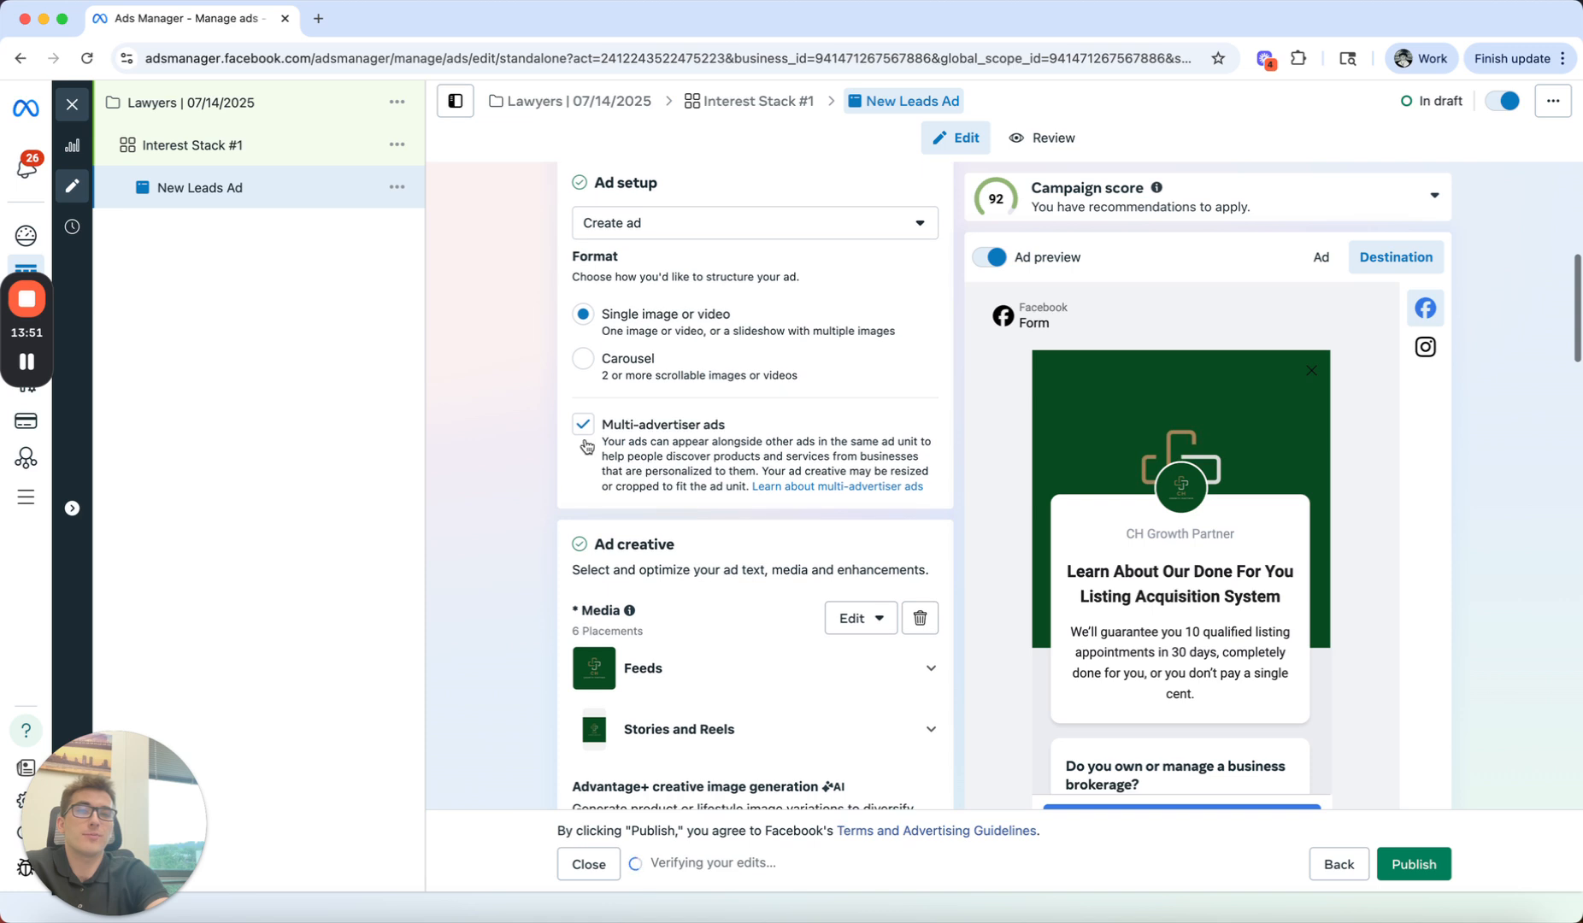
{"action": "left_click", "coordinate": [583, 425]}
{"action": "scroll", "coordinate": [540, 457], "scroll_direction": "down", "scroll_amount": 3}
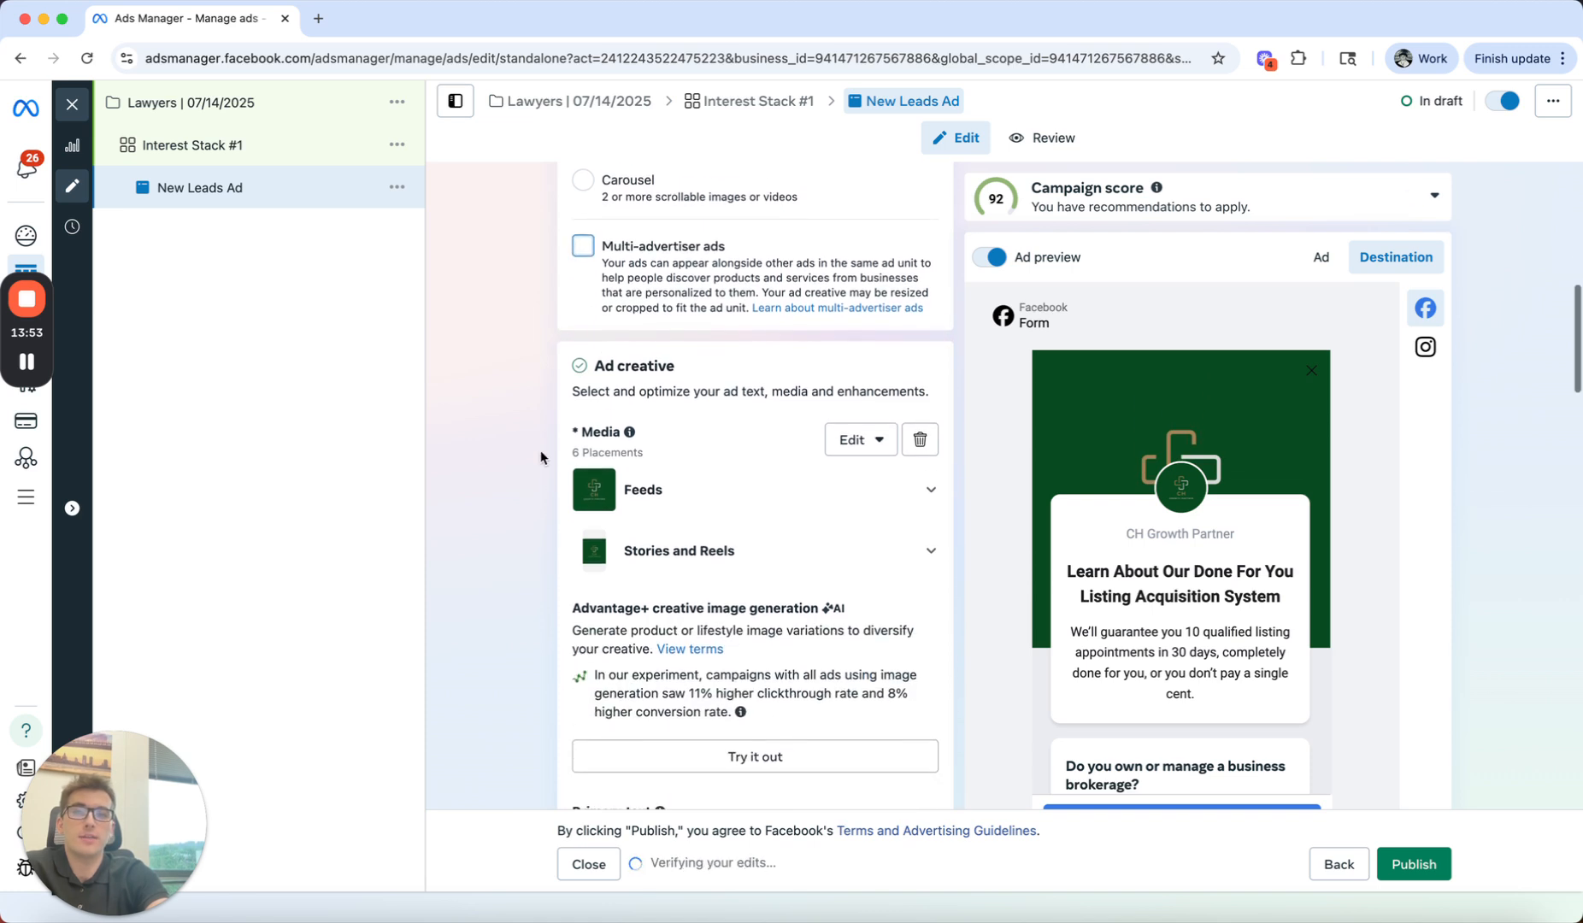
{"action": "left_click", "coordinate": [920, 361]}
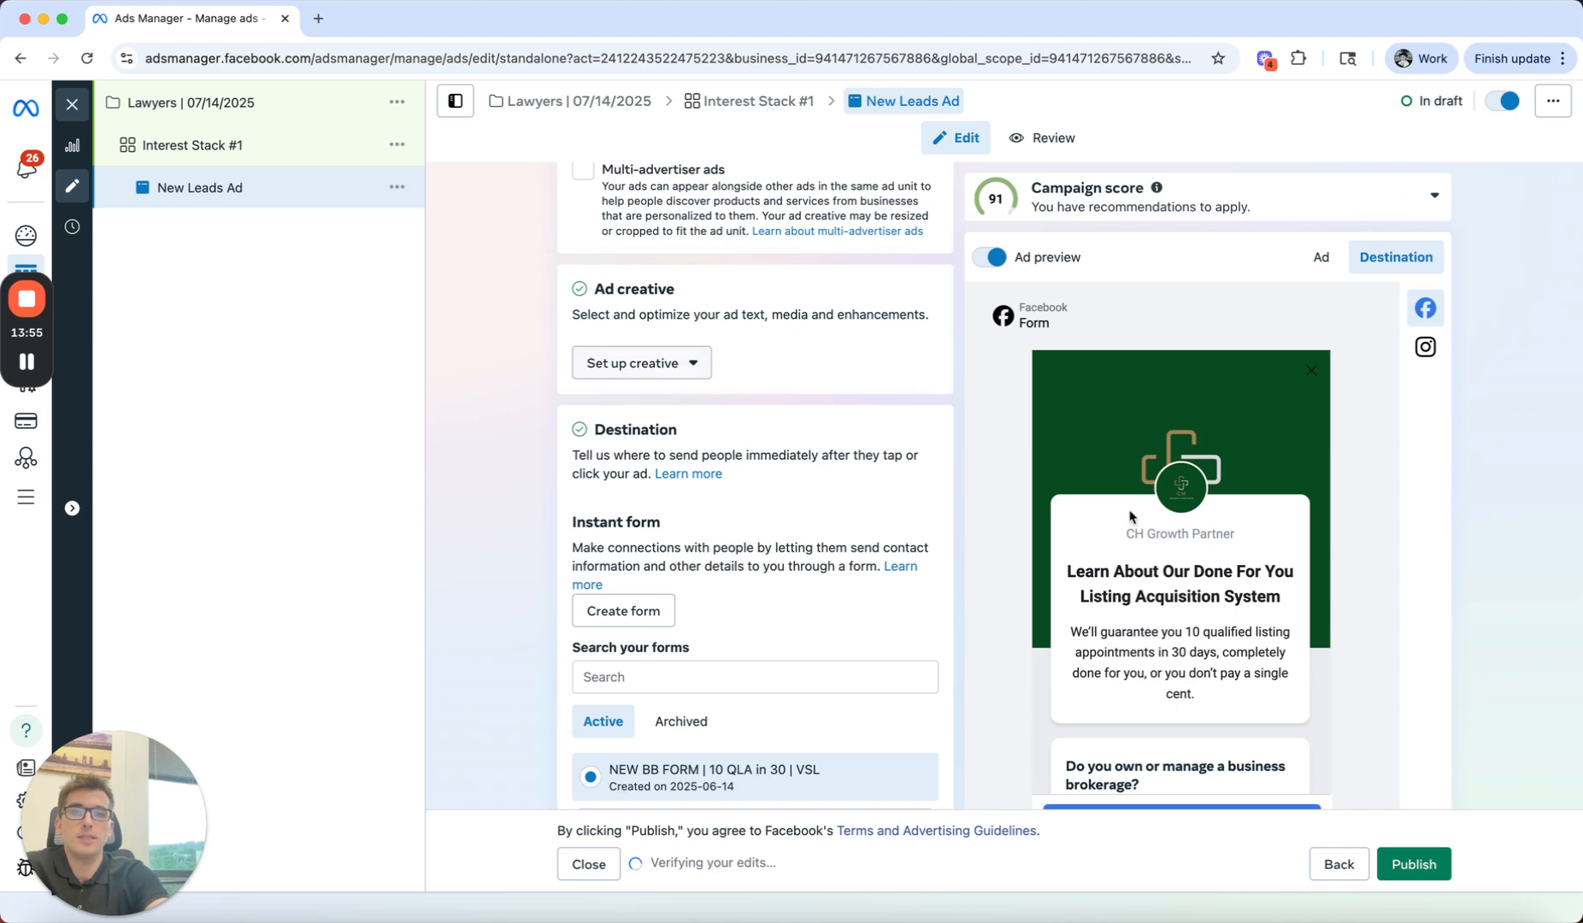
{"action": "scroll", "coordinate": [536, 471], "scroll_direction": "down", "scroll_amount": 5}
{"action": "scroll", "coordinate": [536, 471], "scroll_direction": "down", "scroll_amount": 10}
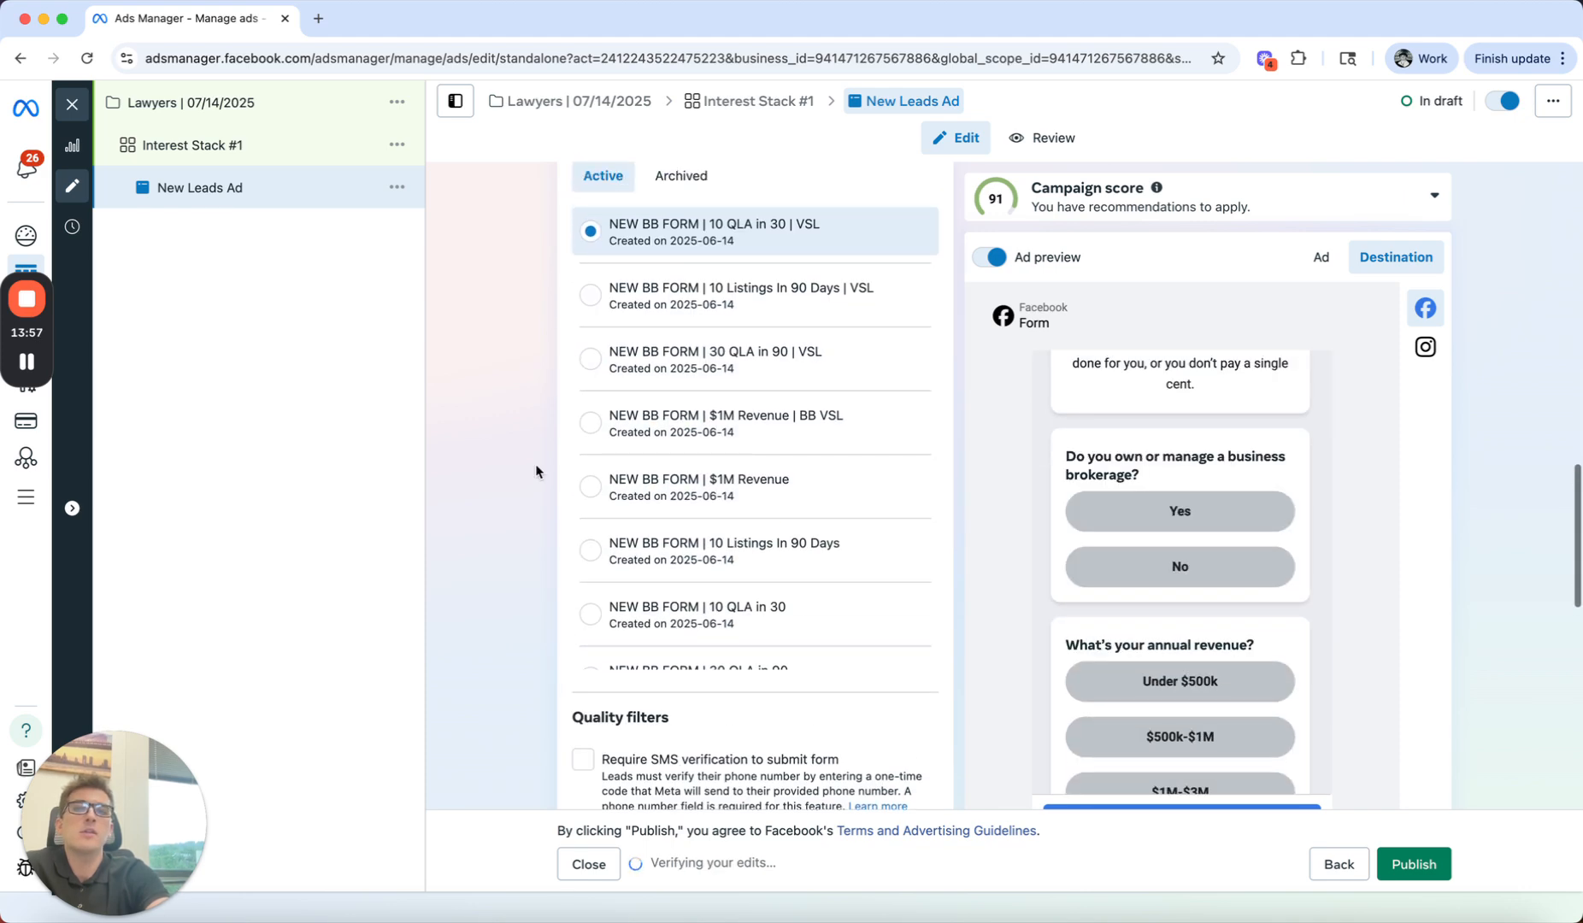
Step: Review the New Leads Ad's instant form, lead delivery, tracking and ad setup settings
{"action": "scroll", "coordinate": [536, 471], "scroll_direction": "down", "scroll_amount": 2}
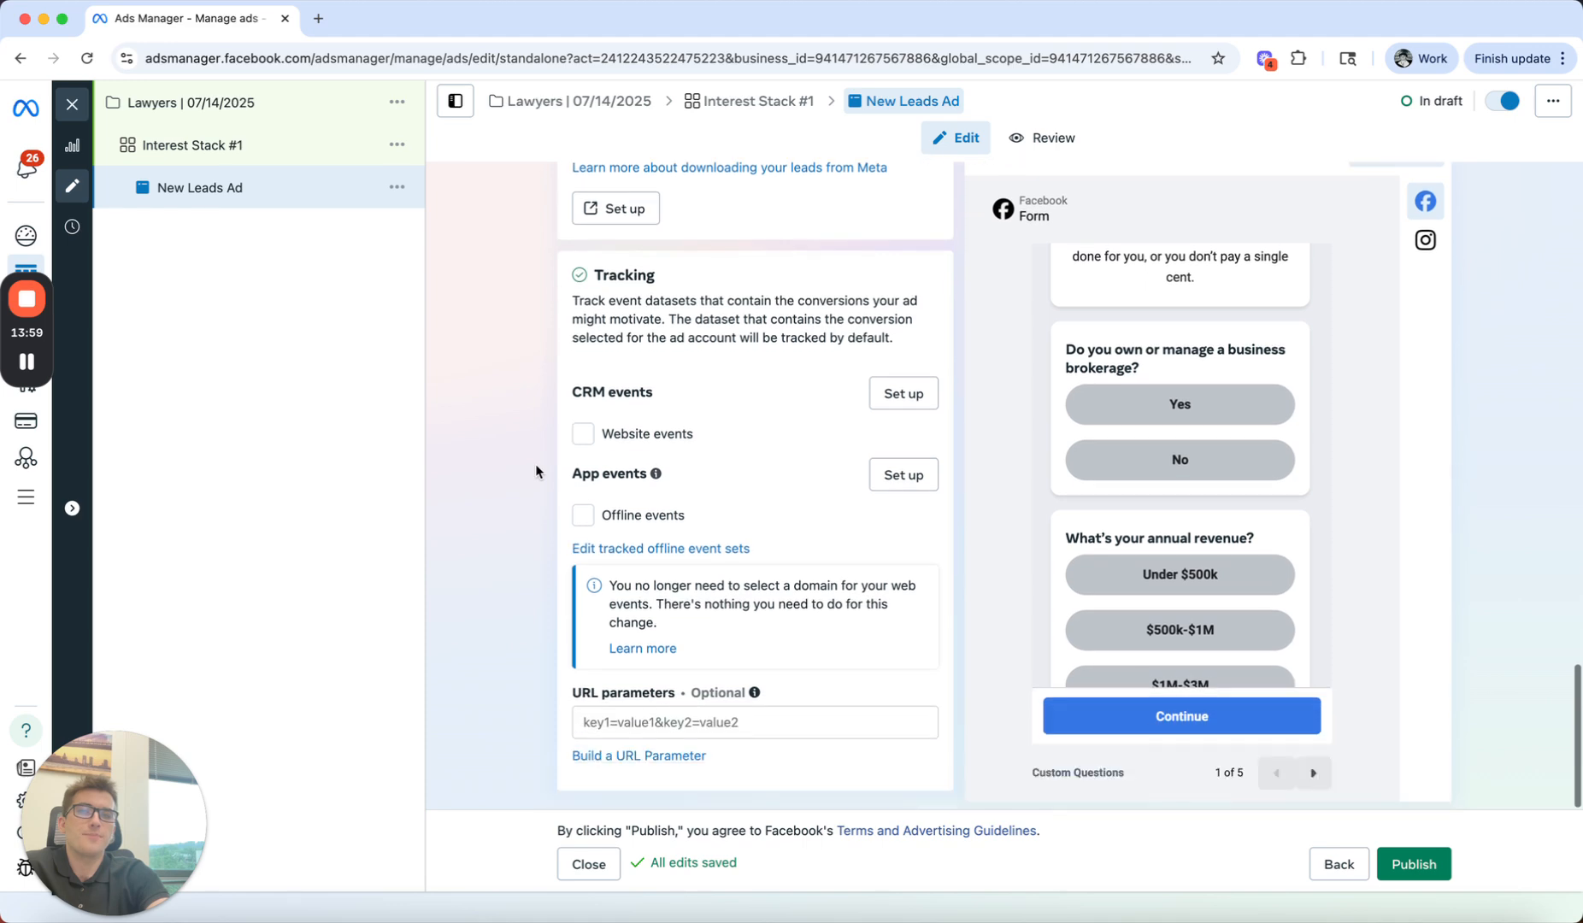
{"action": "scroll", "coordinate": [548, 466], "scroll_direction": "up", "scroll_amount": 3}
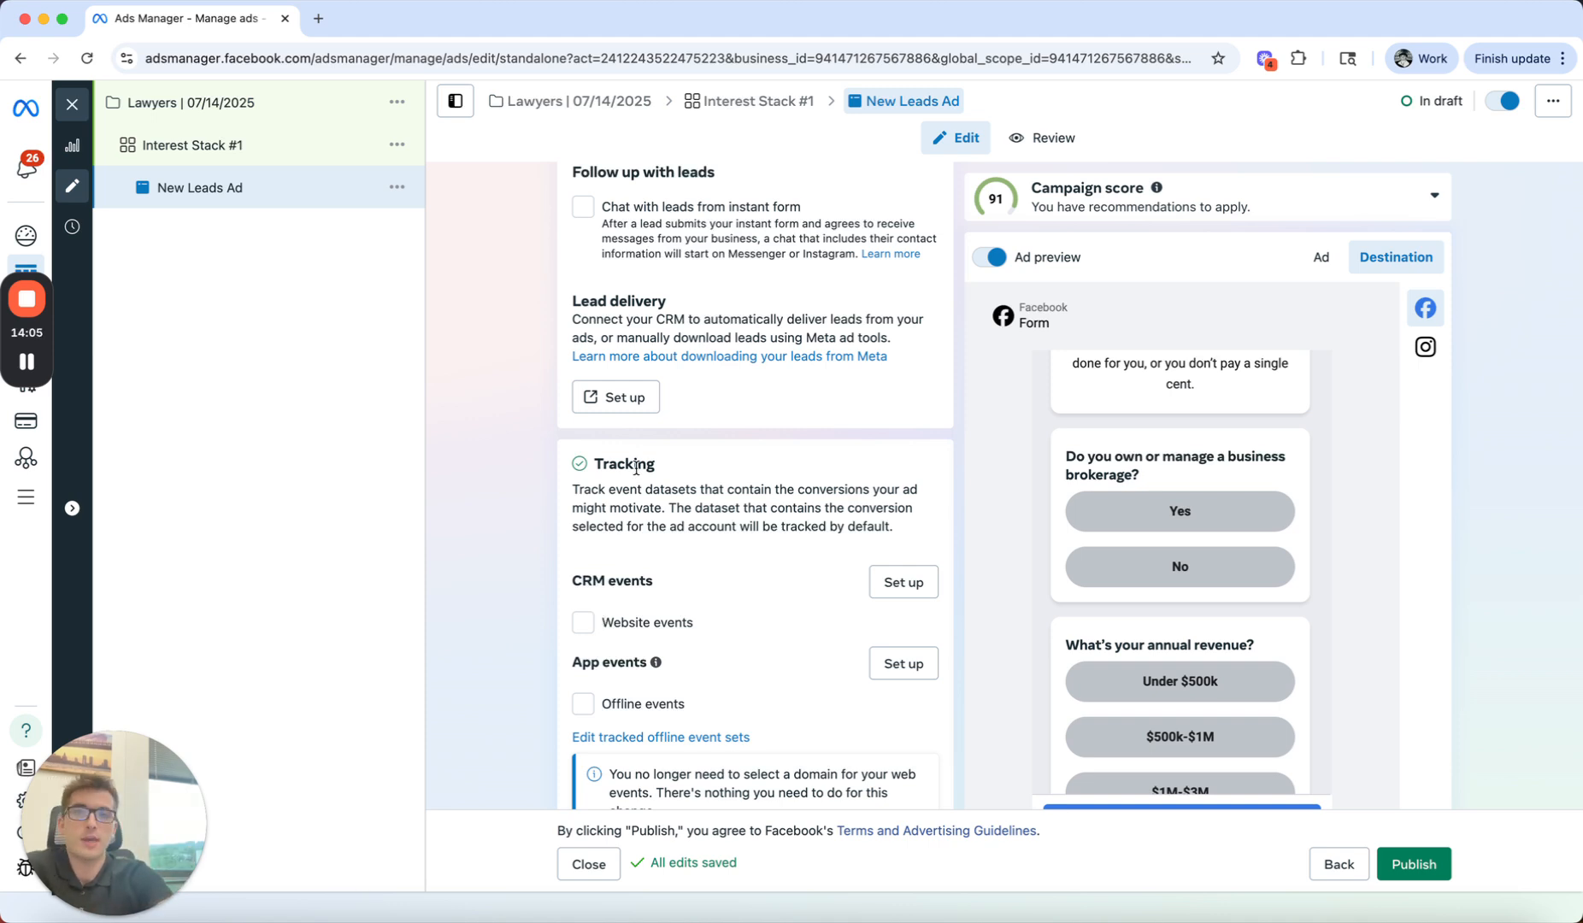
{"action": "scroll", "coordinate": [497, 528], "scroll_direction": "up", "scroll_amount": 10}
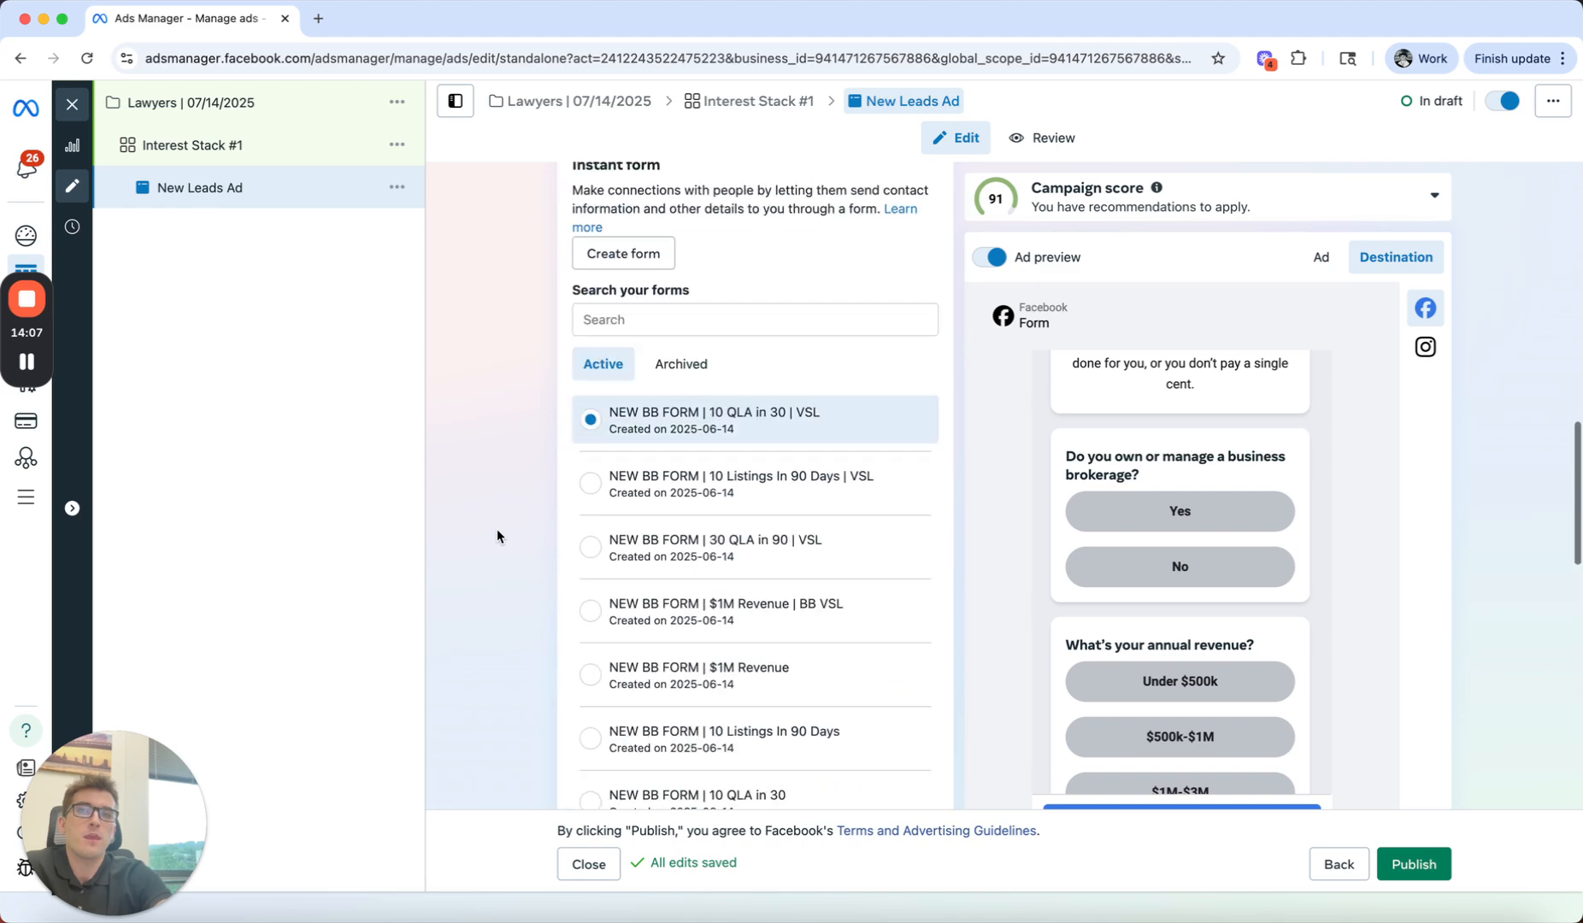
{"action": "scroll", "coordinate": [497, 528], "scroll_direction": "up", "scroll_amount": 7}
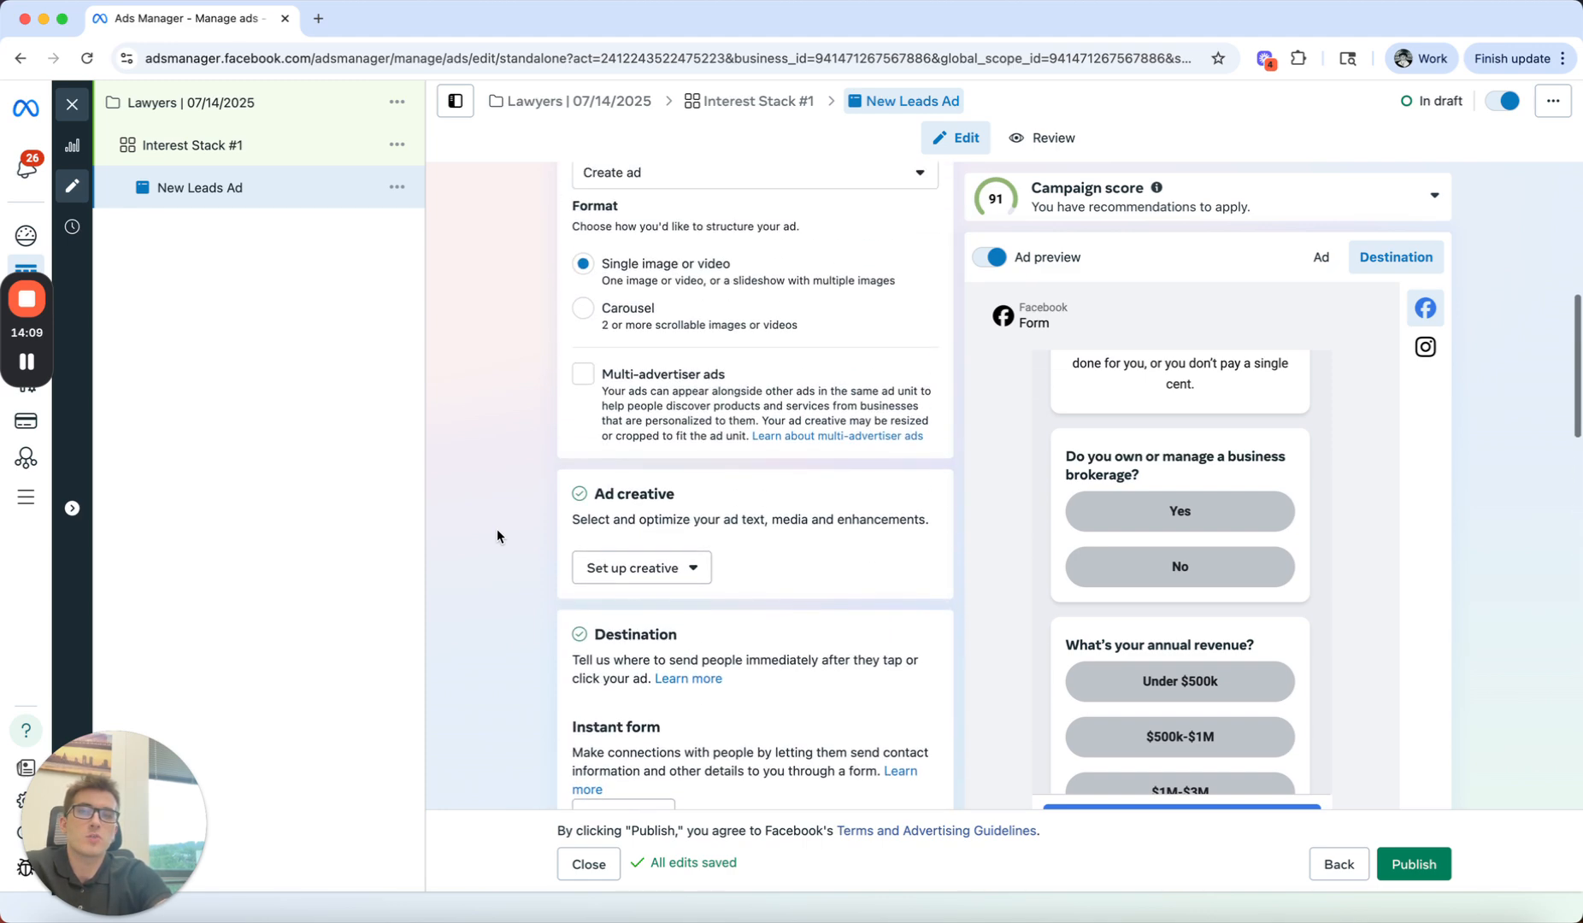
{"action": "scroll", "coordinate": [498, 536], "scroll_direction": "up", "scroll_amount": 5}
{"action": "scroll", "coordinate": [498, 537], "scroll_direction": "down", "scroll_amount": 3}
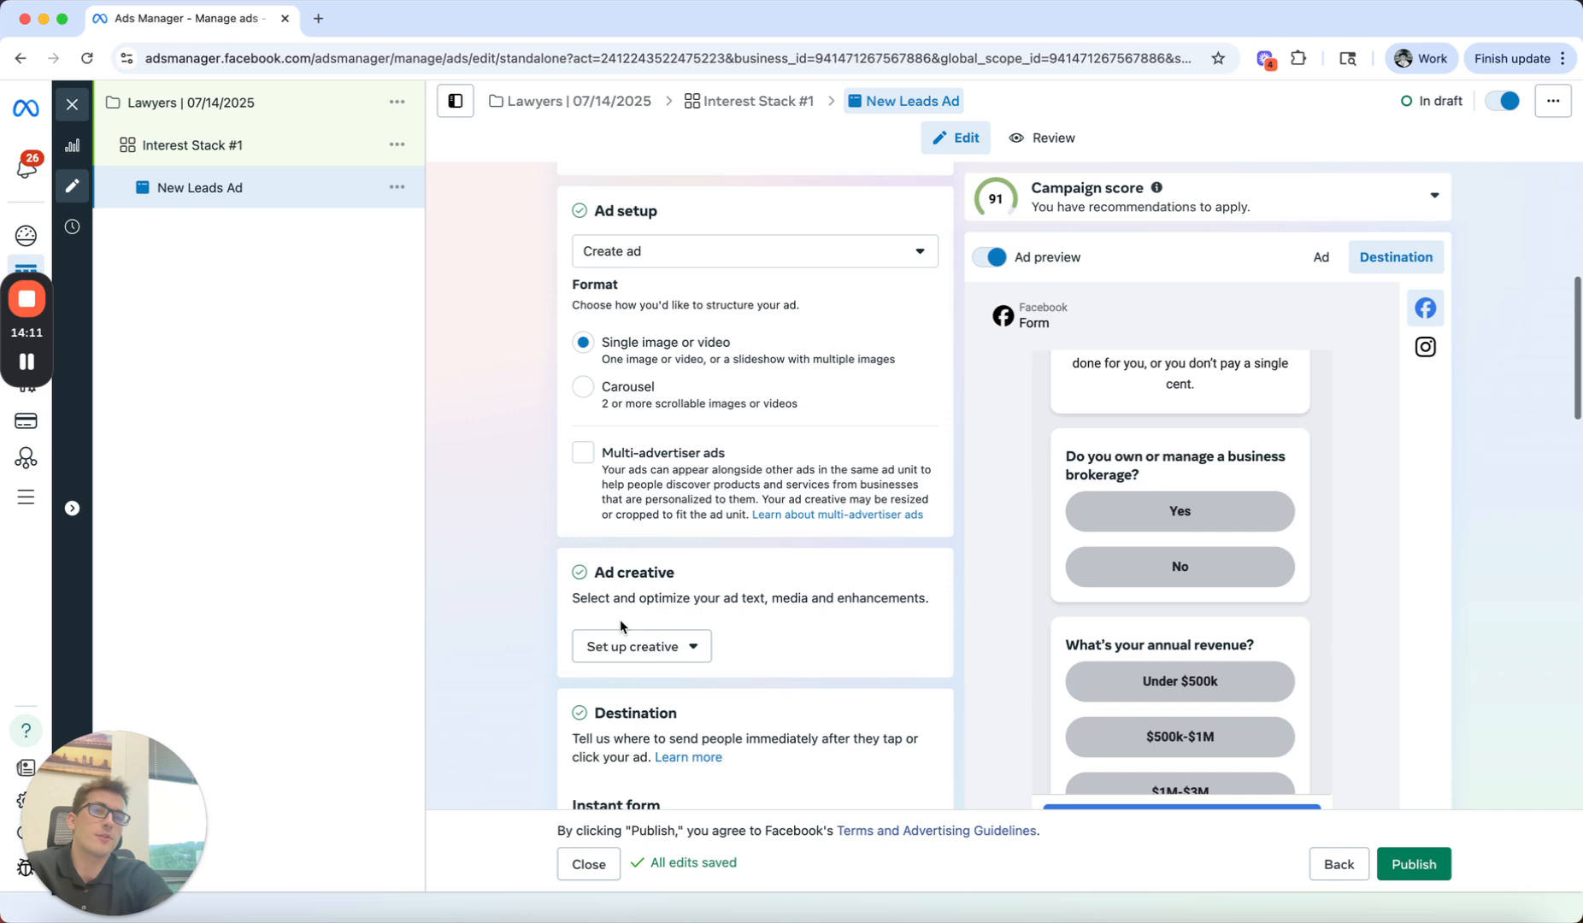
Step: Start an image creative with the account's house screenshot, keeping the original crops and turning off flexible media
{"action": "left_click", "coordinate": [662, 653]}
{"action": "left_click", "coordinate": [617, 694]}
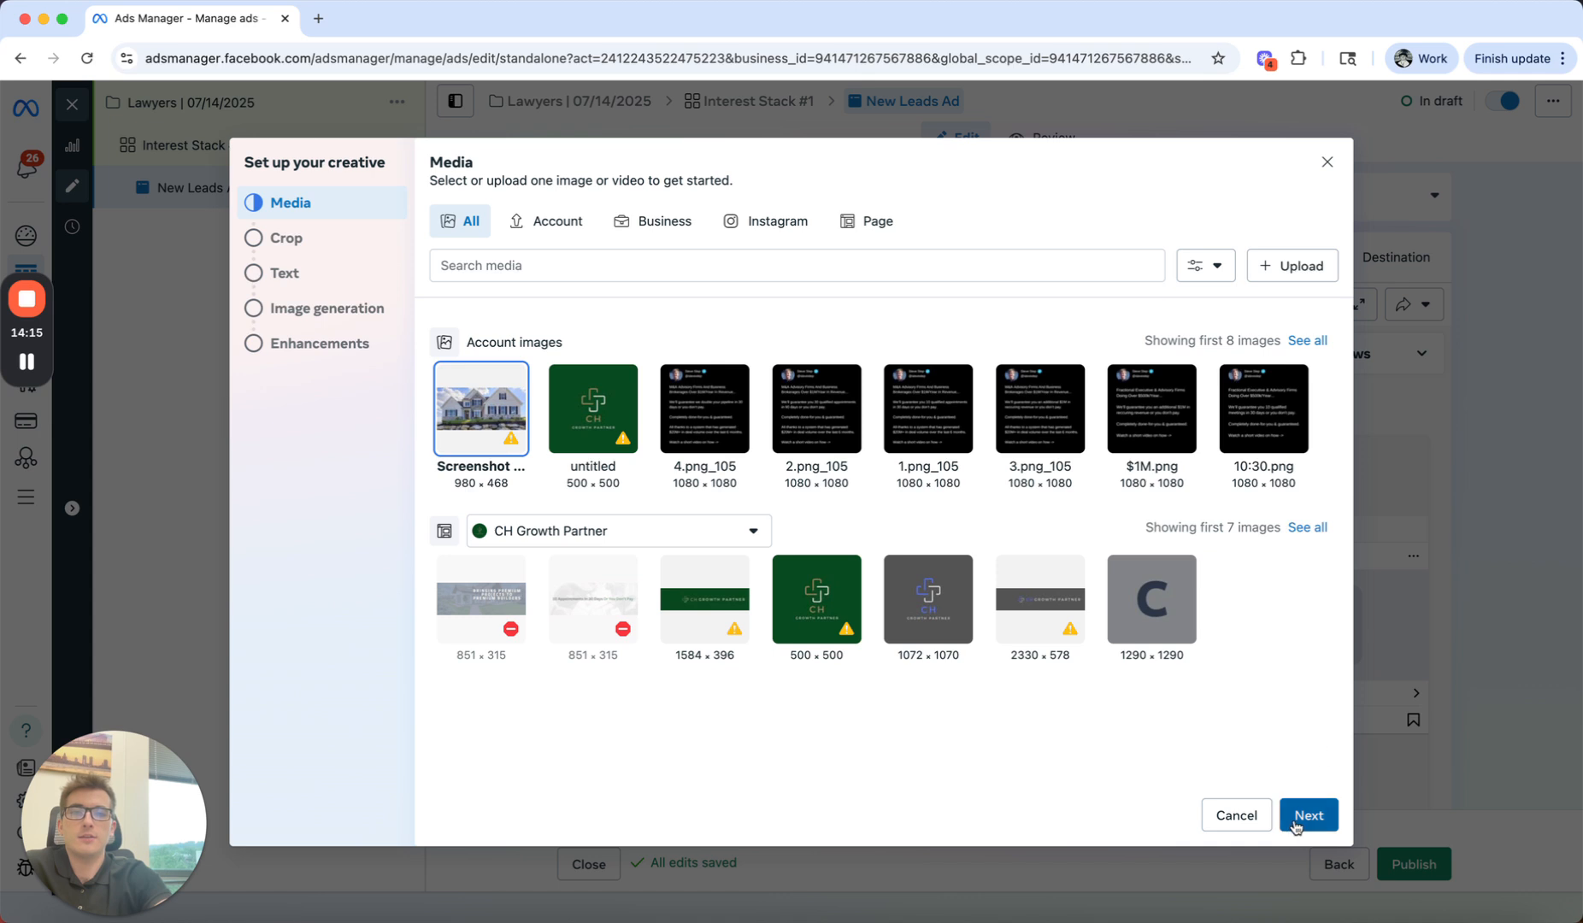
{"action": "left_click", "coordinate": [1297, 823]}
{"action": "left_click", "coordinate": [452, 236]}
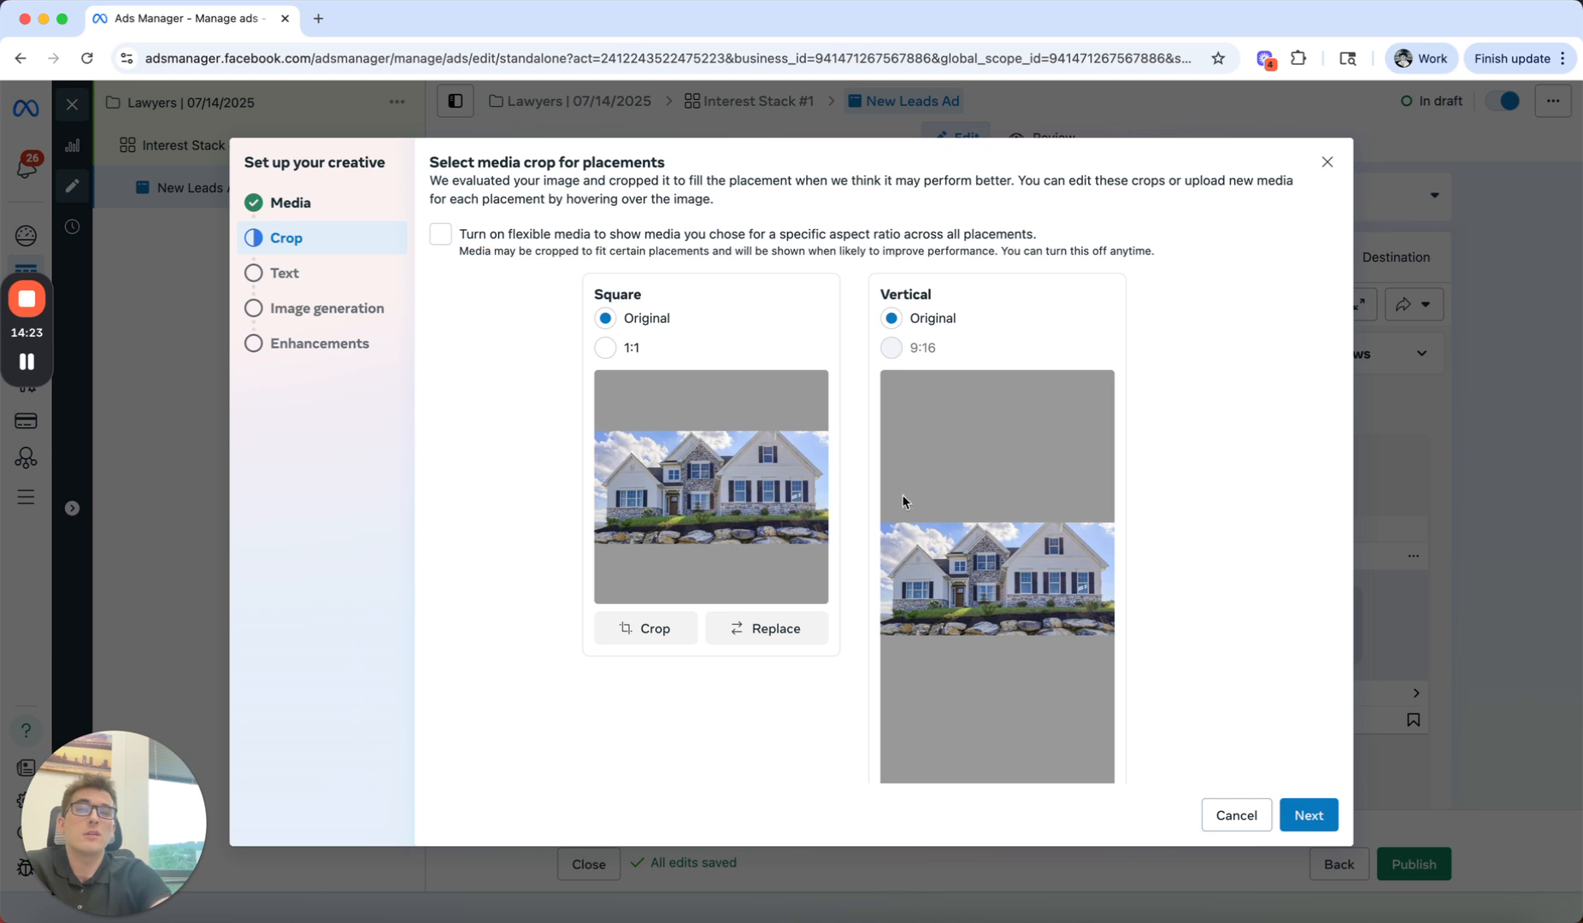
{"action": "left_click", "coordinate": [1309, 815]}
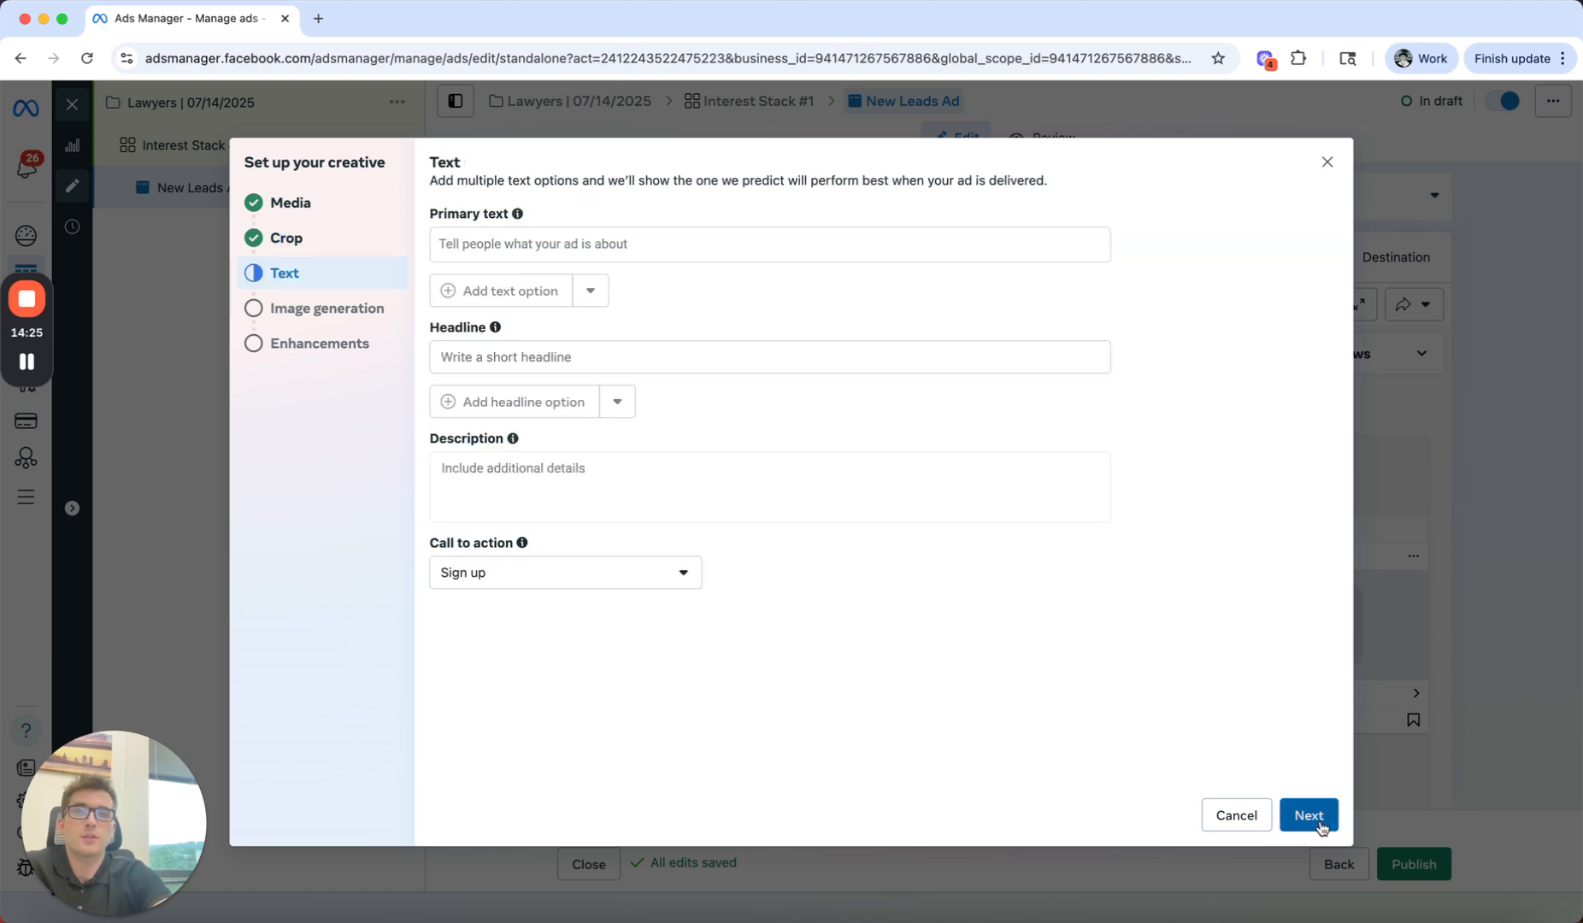
Step: Examine the primary text, headline and description fields of the creative
{"action": "left_click", "coordinate": [612, 247]}
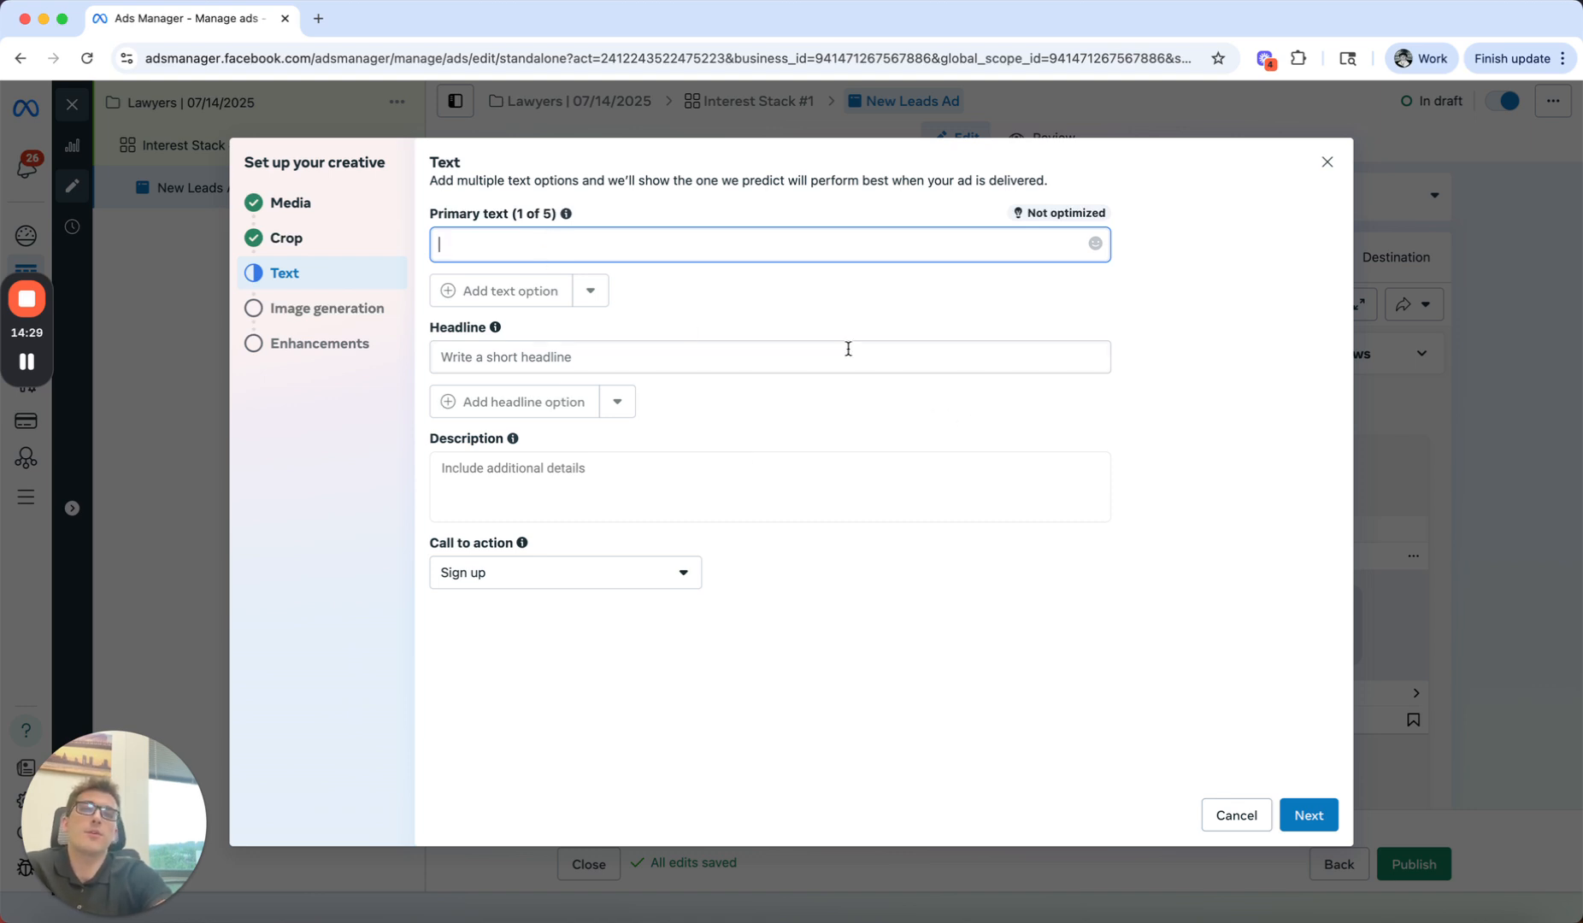
{"action": "left_click", "coordinate": [697, 369]}
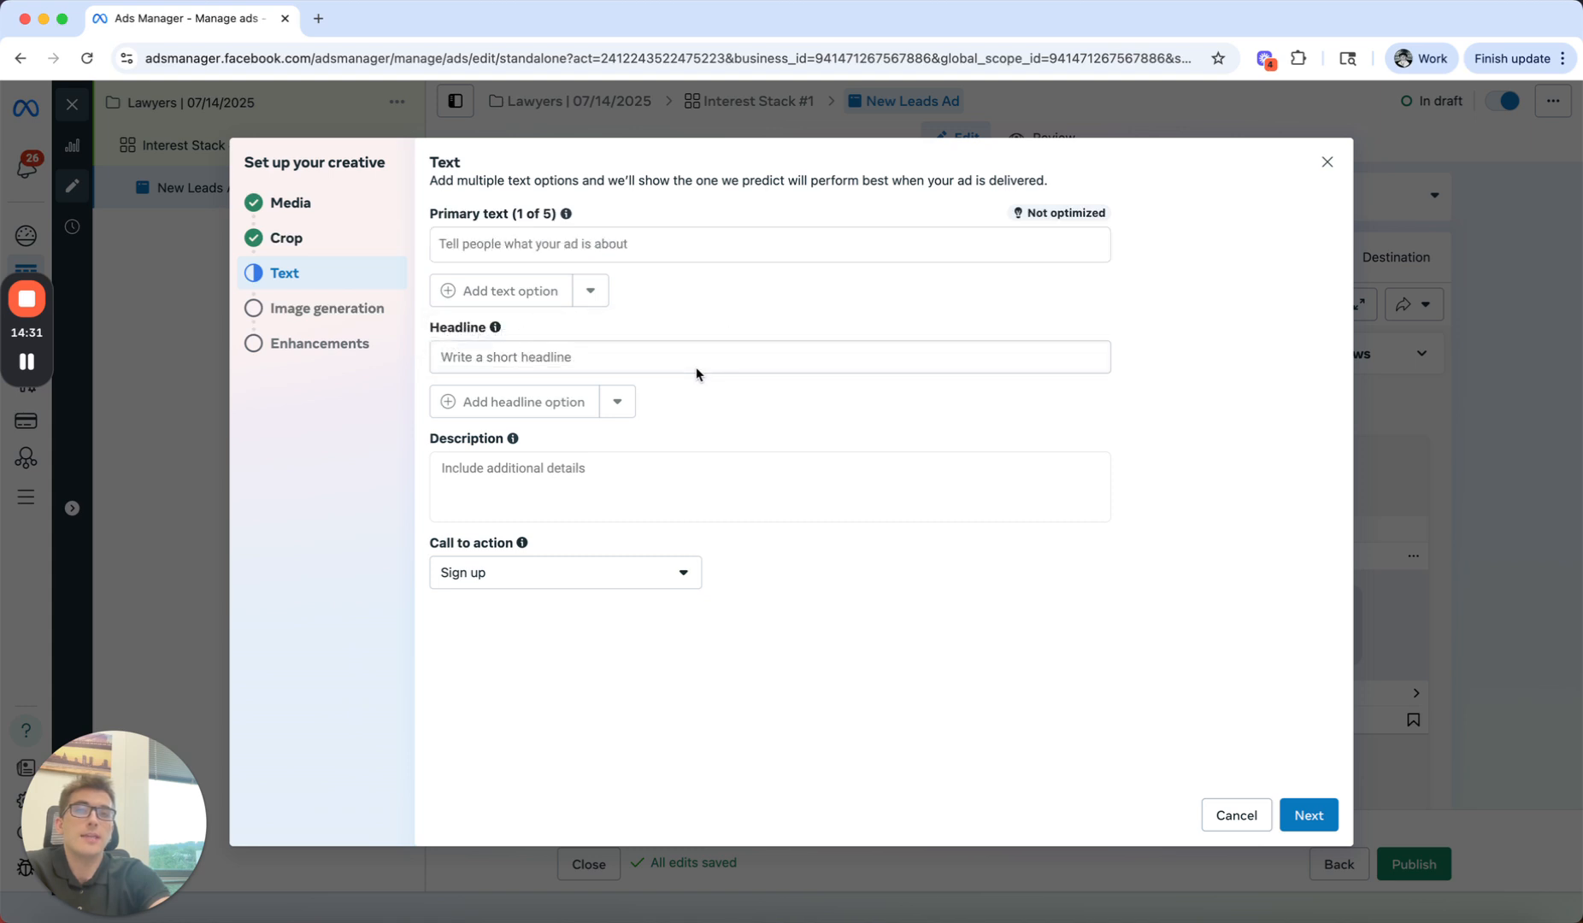
{"action": "left_click", "coordinate": [715, 365]}
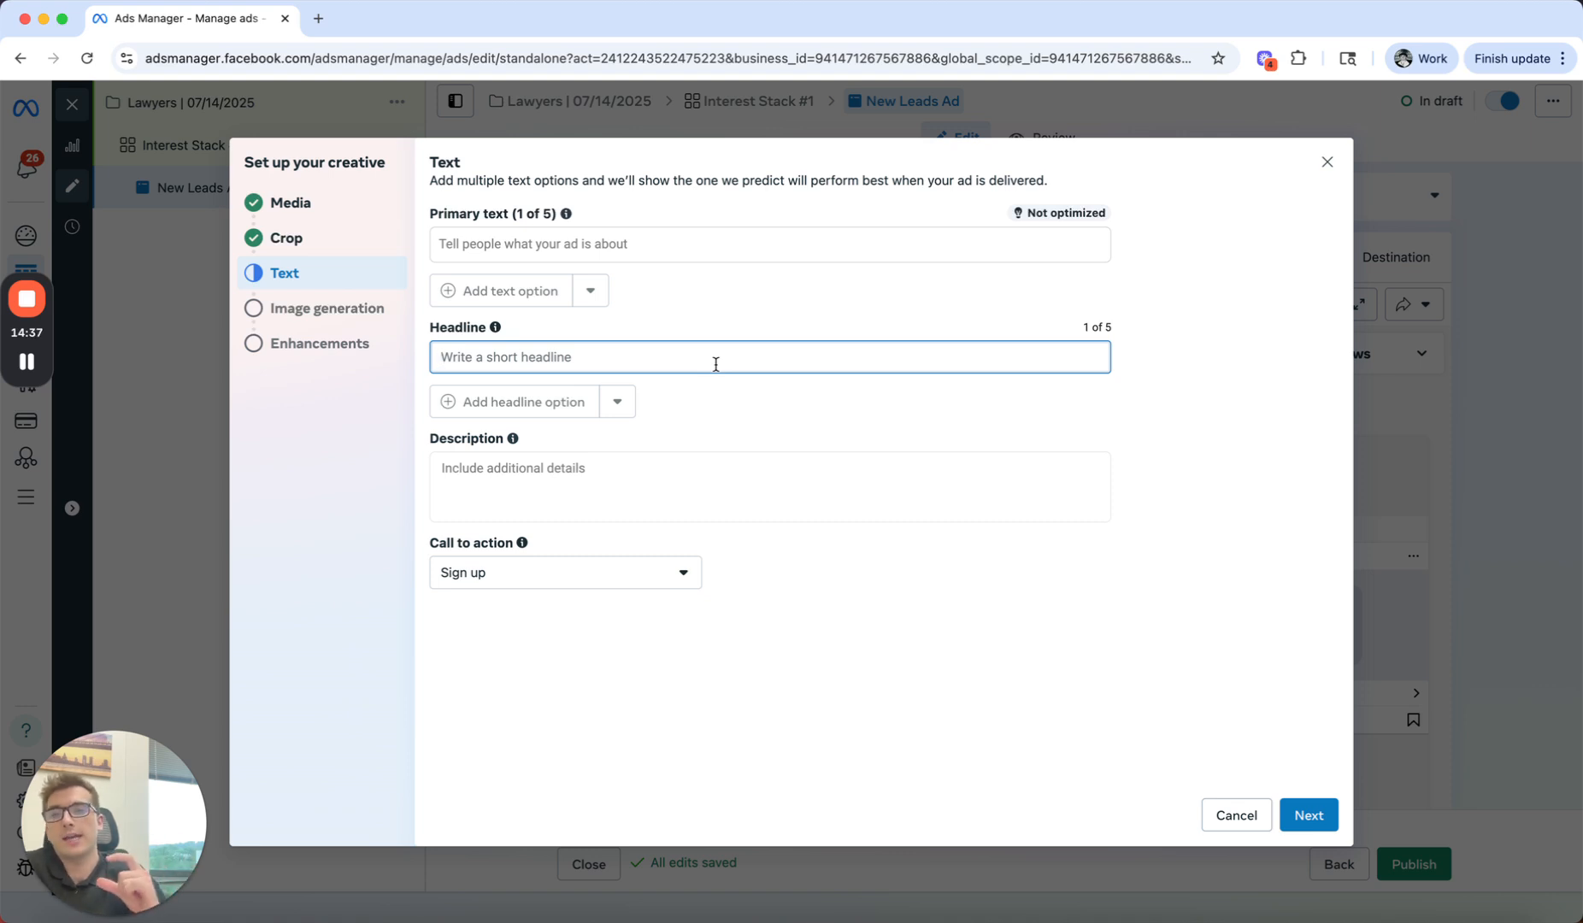
{"action": "left_click", "coordinate": [637, 465]}
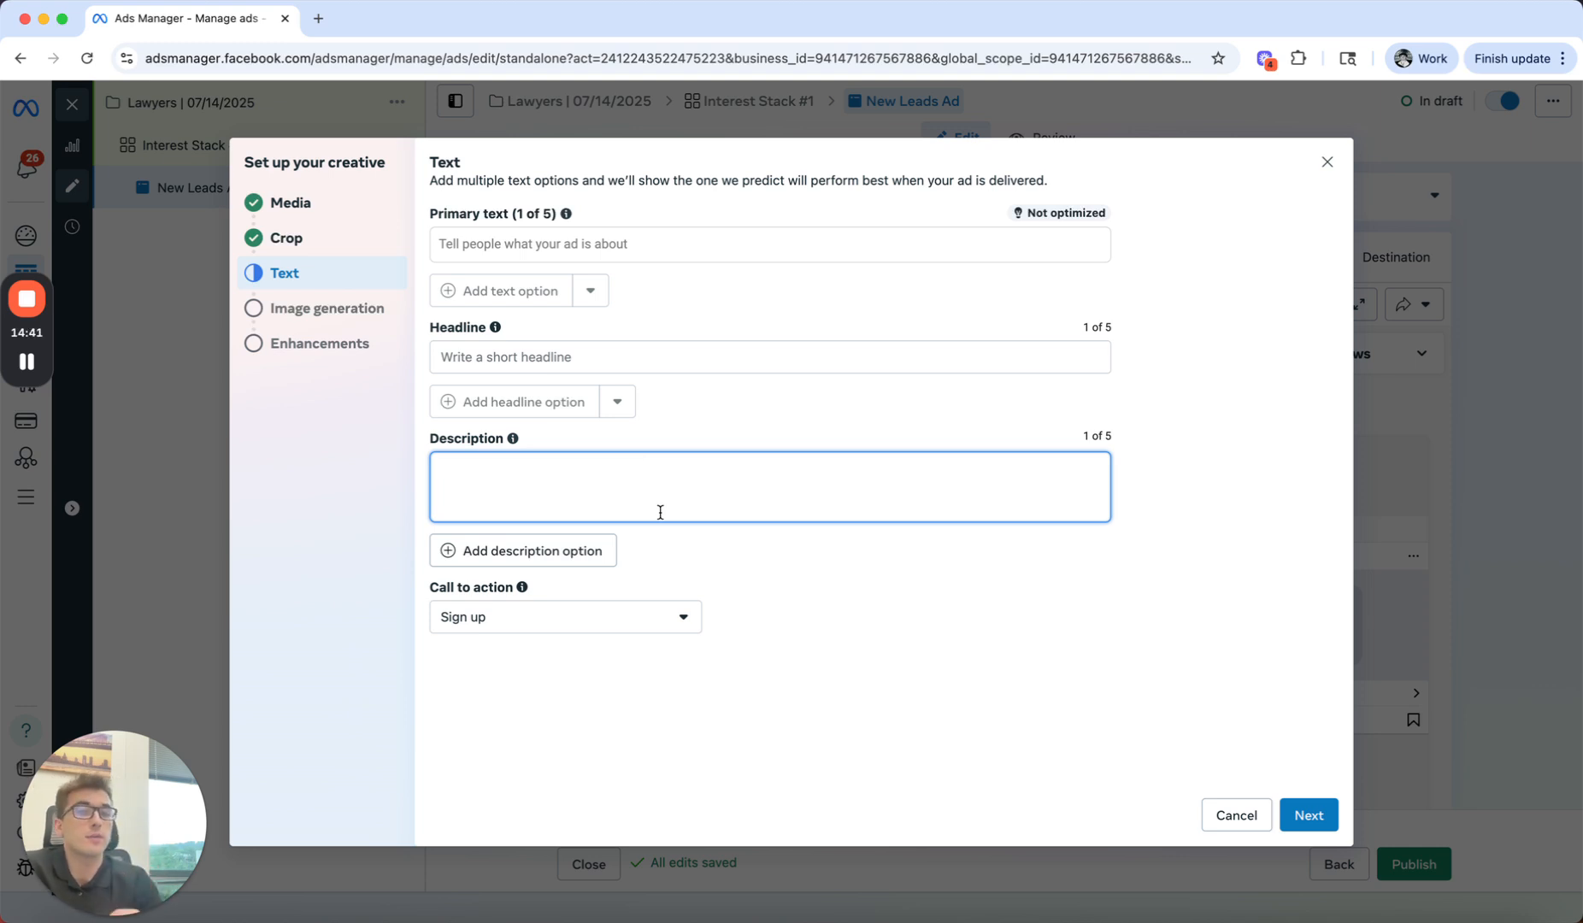
Step: Set the creative's call to action to Learn more and skip the AI image generation
{"action": "left_click", "coordinate": [589, 608]}
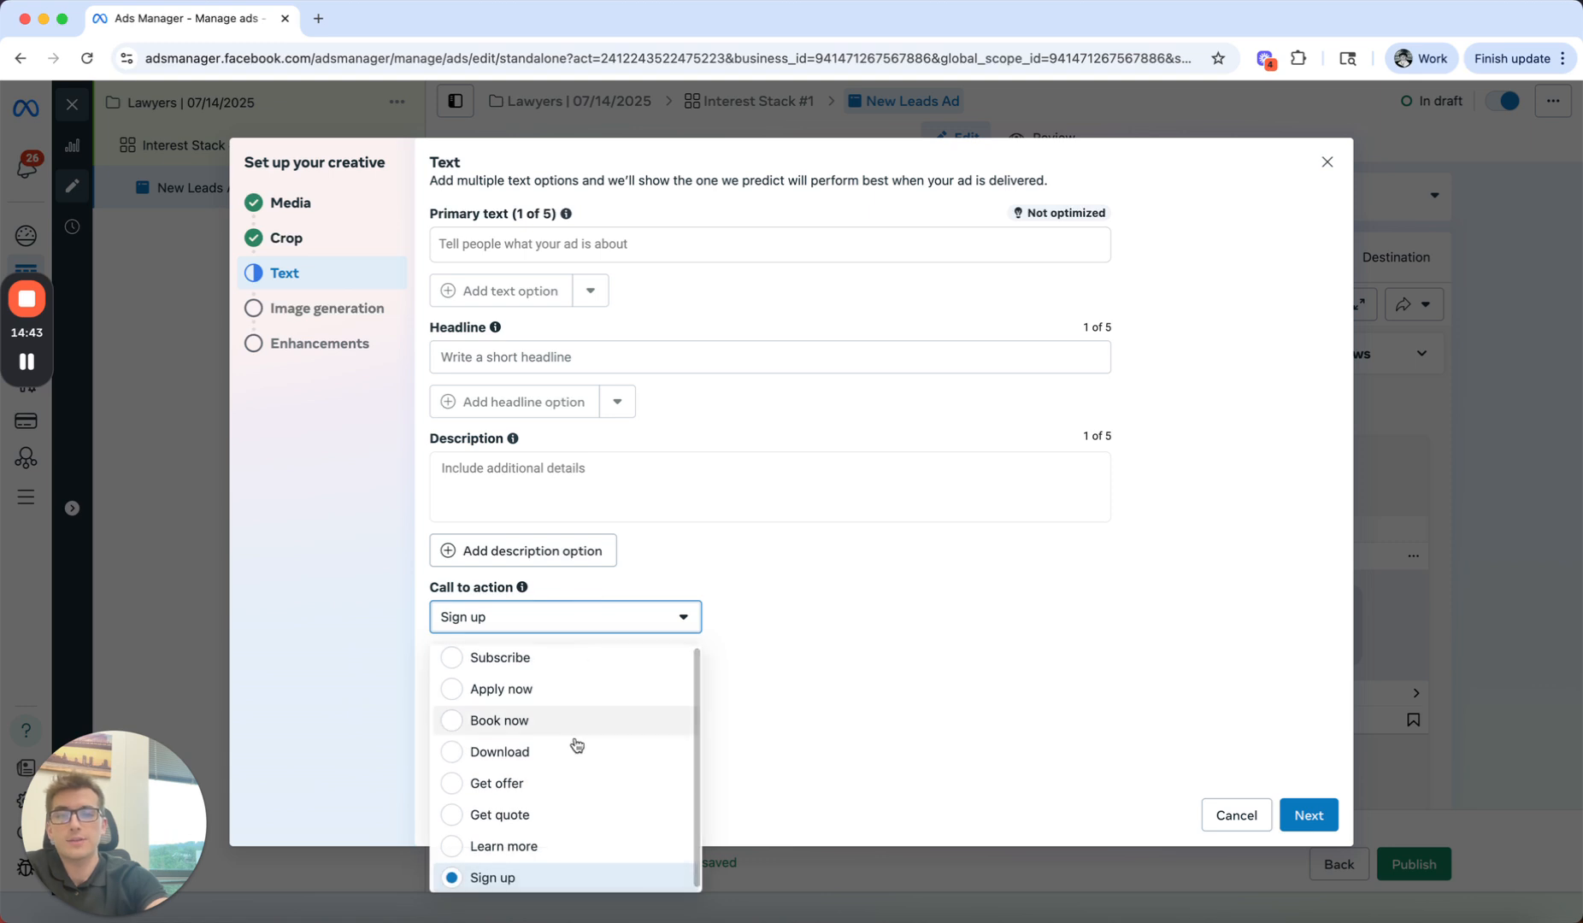
{"action": "left_click", "coordinate": [991, 672]}
{"action": "left_click", "coordinate": [673, 631]}
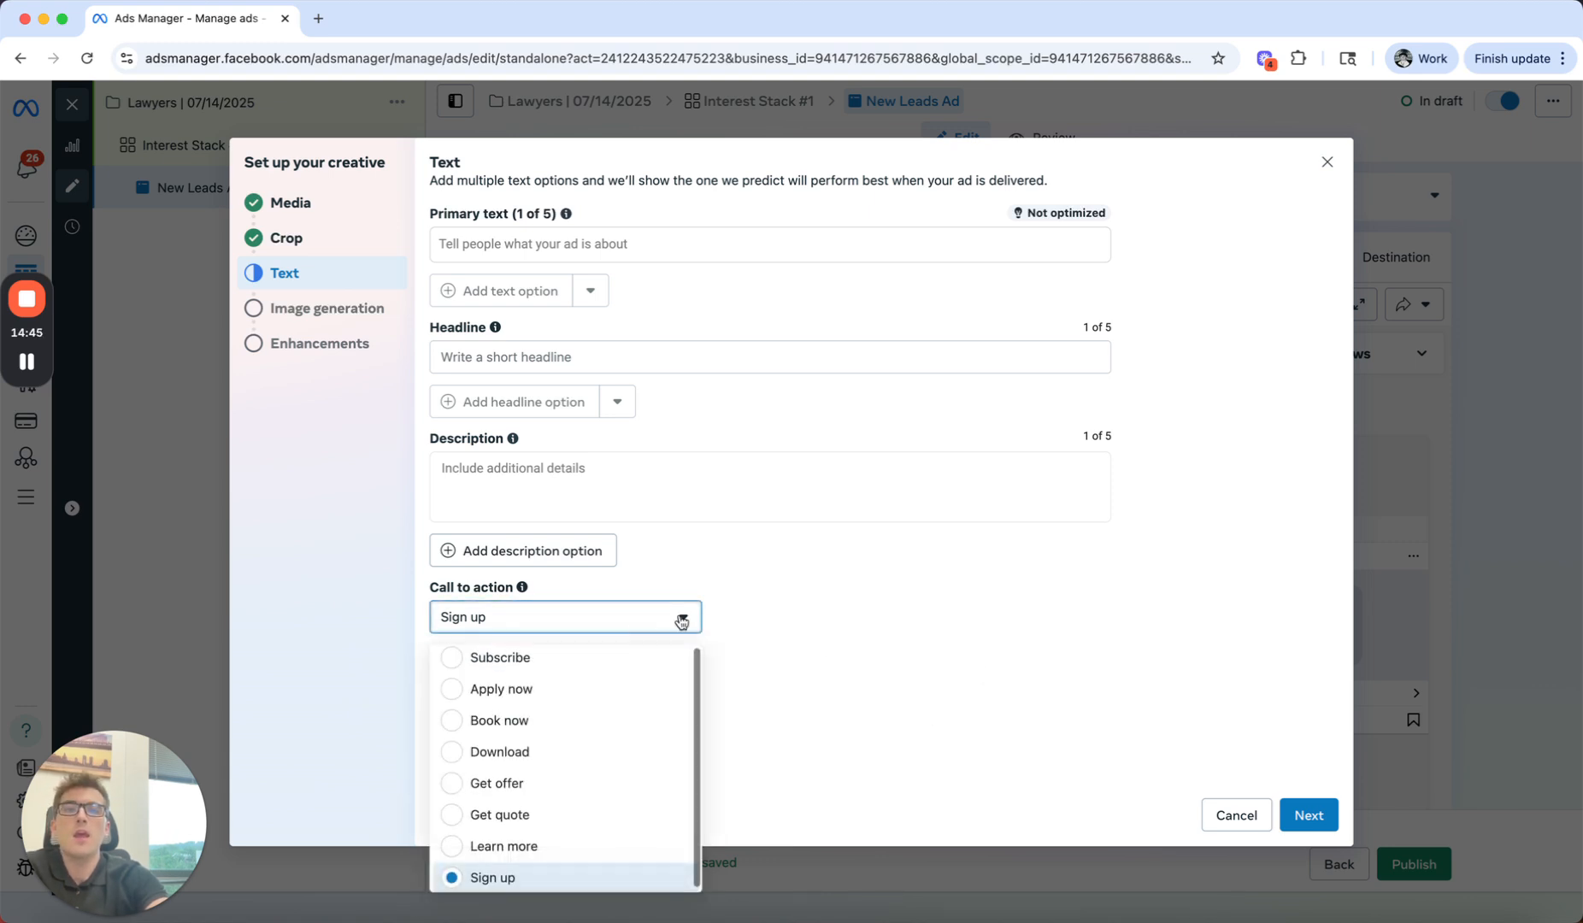
{"action": "left_click", "coordinate": [505, 849]}
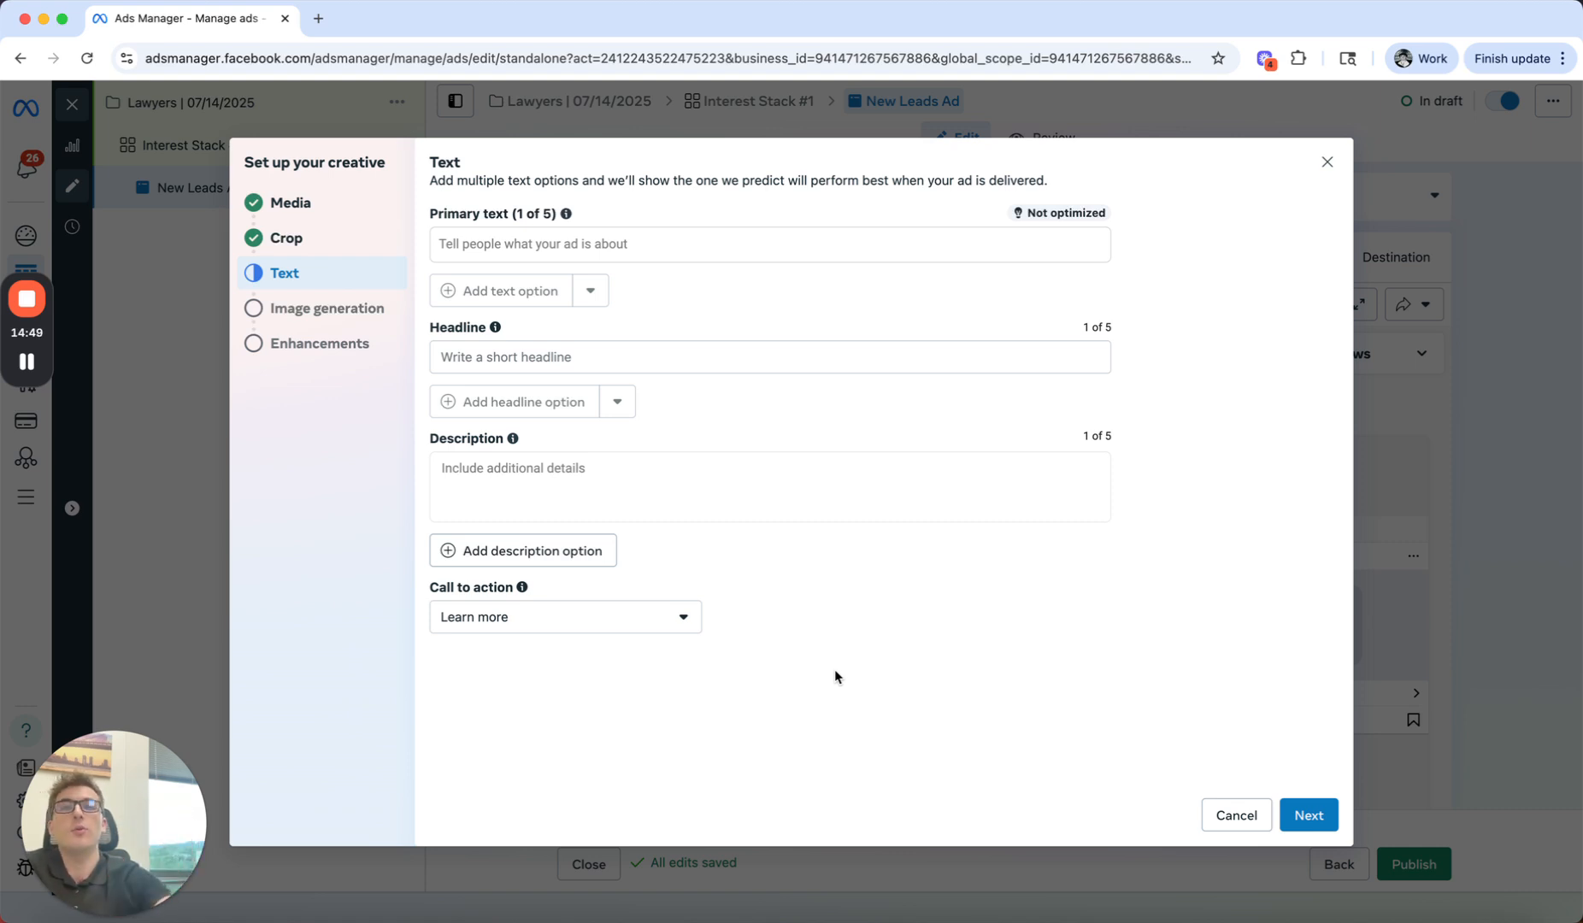
{"action": "left_click", "coordinate": [1297, 810]}
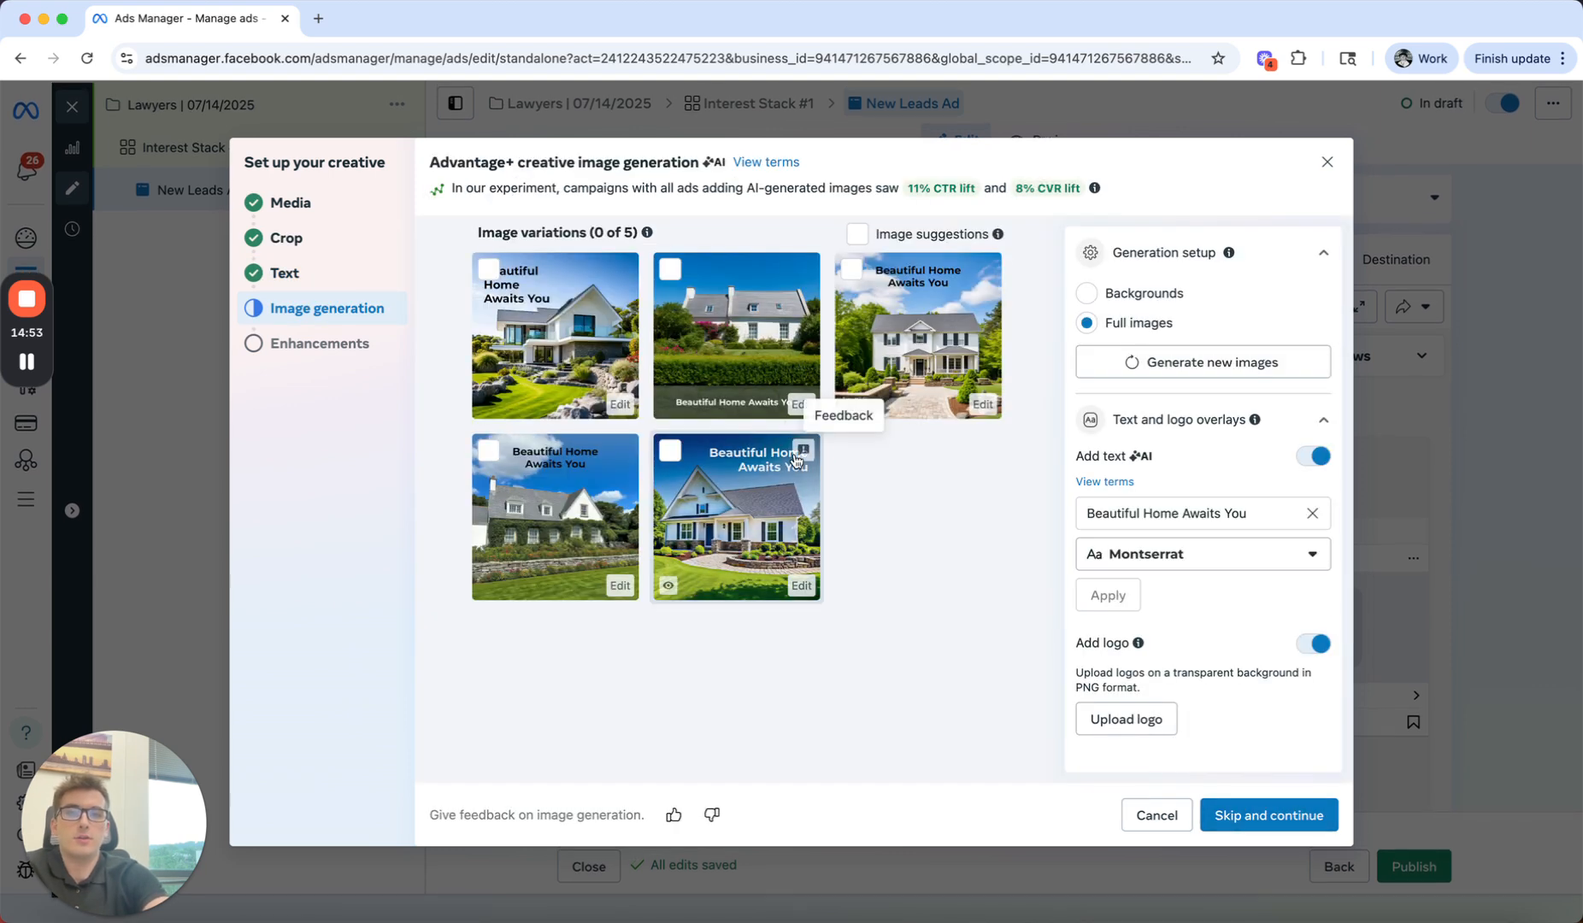
{"action": "left_click", "coordinate": [1240, 815]}
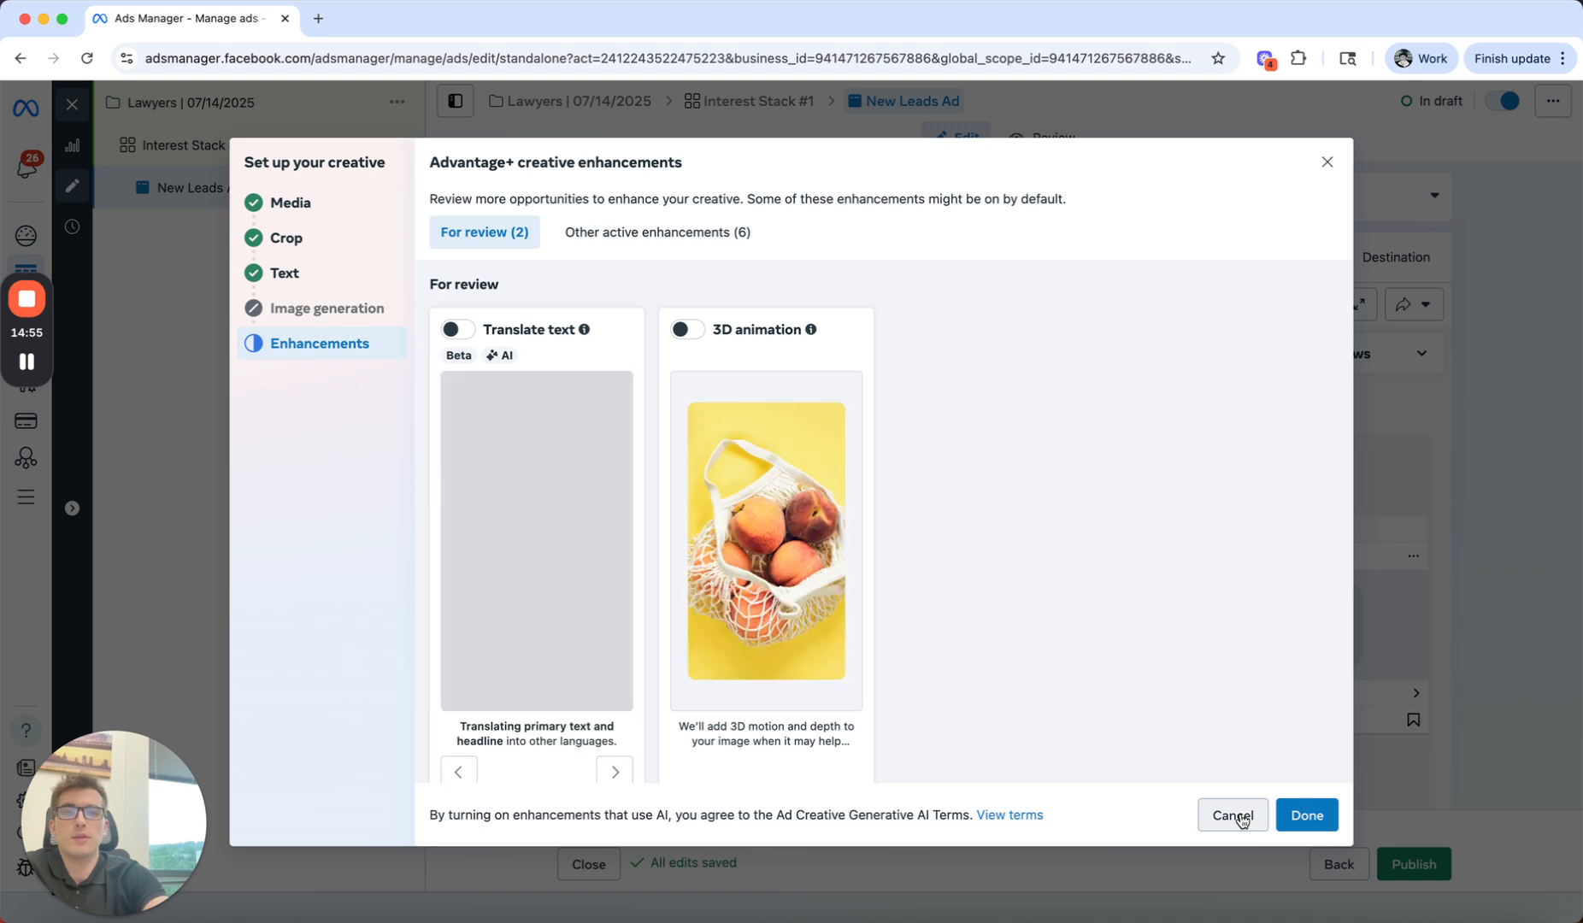
Step: Turn off the active creative enhancements: Add overlays, Visual touch-ups, Music, Enhance CTA, Image animation and Text improvements
{"action": "left_click", "coordinate": [699, 250]}
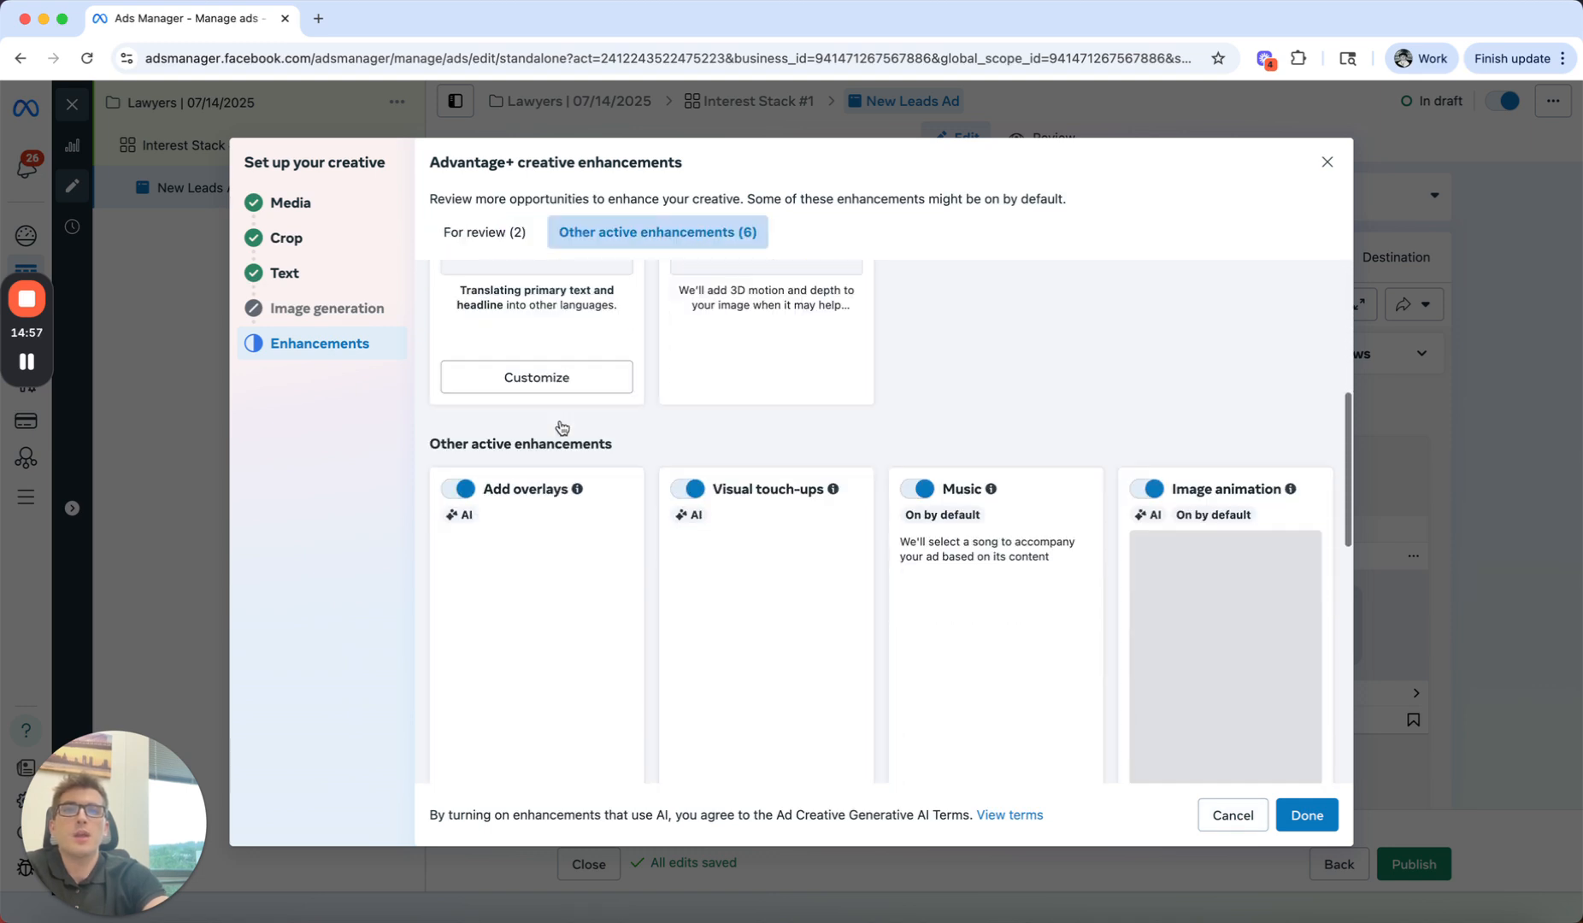
{"action": "left_click", "coordinate": [458, 329]}
{"action": "left_click", "coordinate": [694, 330]}
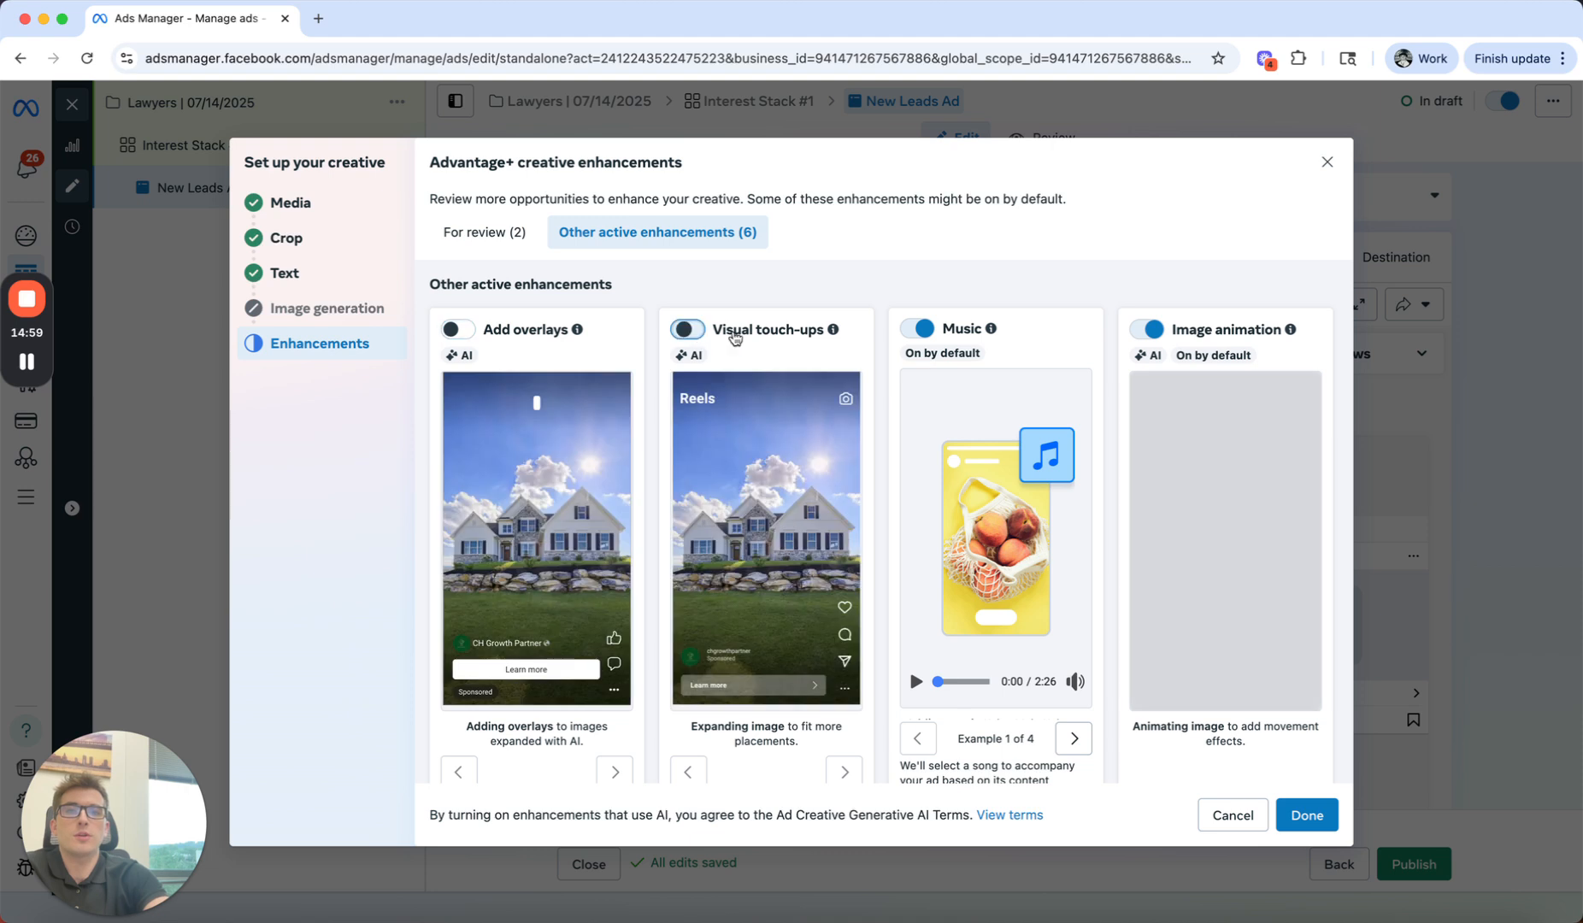
{"action": "left_click", "coordinate": [916, 330]}
{"action": "left_click", "coordinate": [1145, 330]}
{"action": "scroll", "coordinate": [1075, 442], "scroll_direction": "down", "scroll_amount": 5}
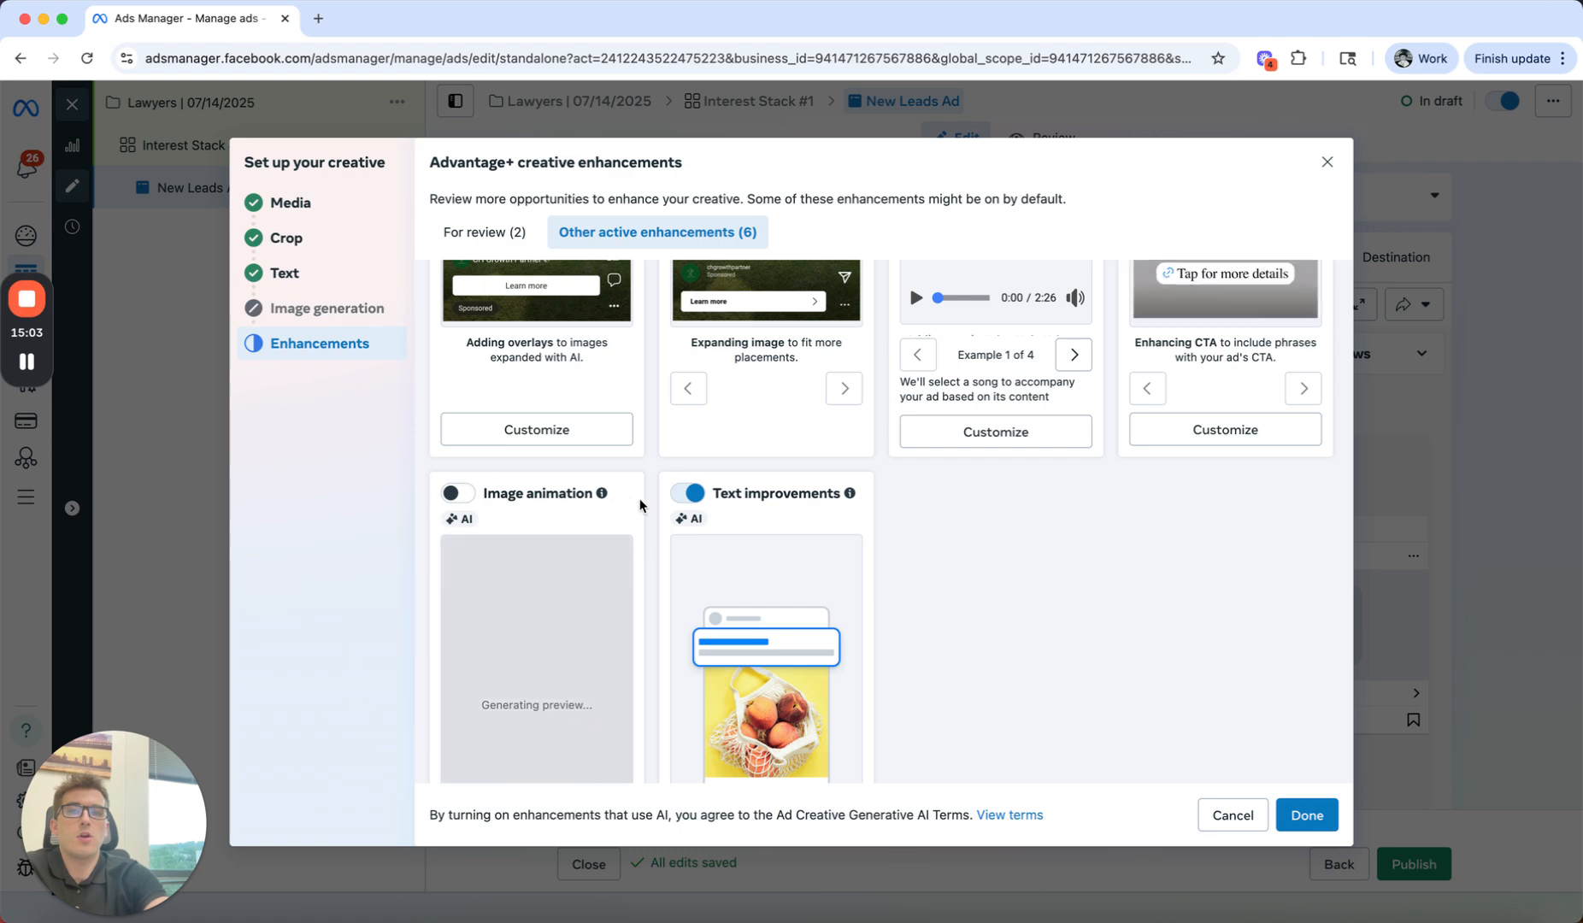
{"action": "left_click", "coordinate": [683, 493]}
Step: Check the remaining Advantage+ creative enhancements and finish the creative setup
{"action": "scroll", "coordinate": [897, 593], "scroll_direction": "up", "scroll_amount": 3}
{"action": "scroll", "coordinate": [897, 594], "scroll_direction": "up", "scroll_amount": 10}
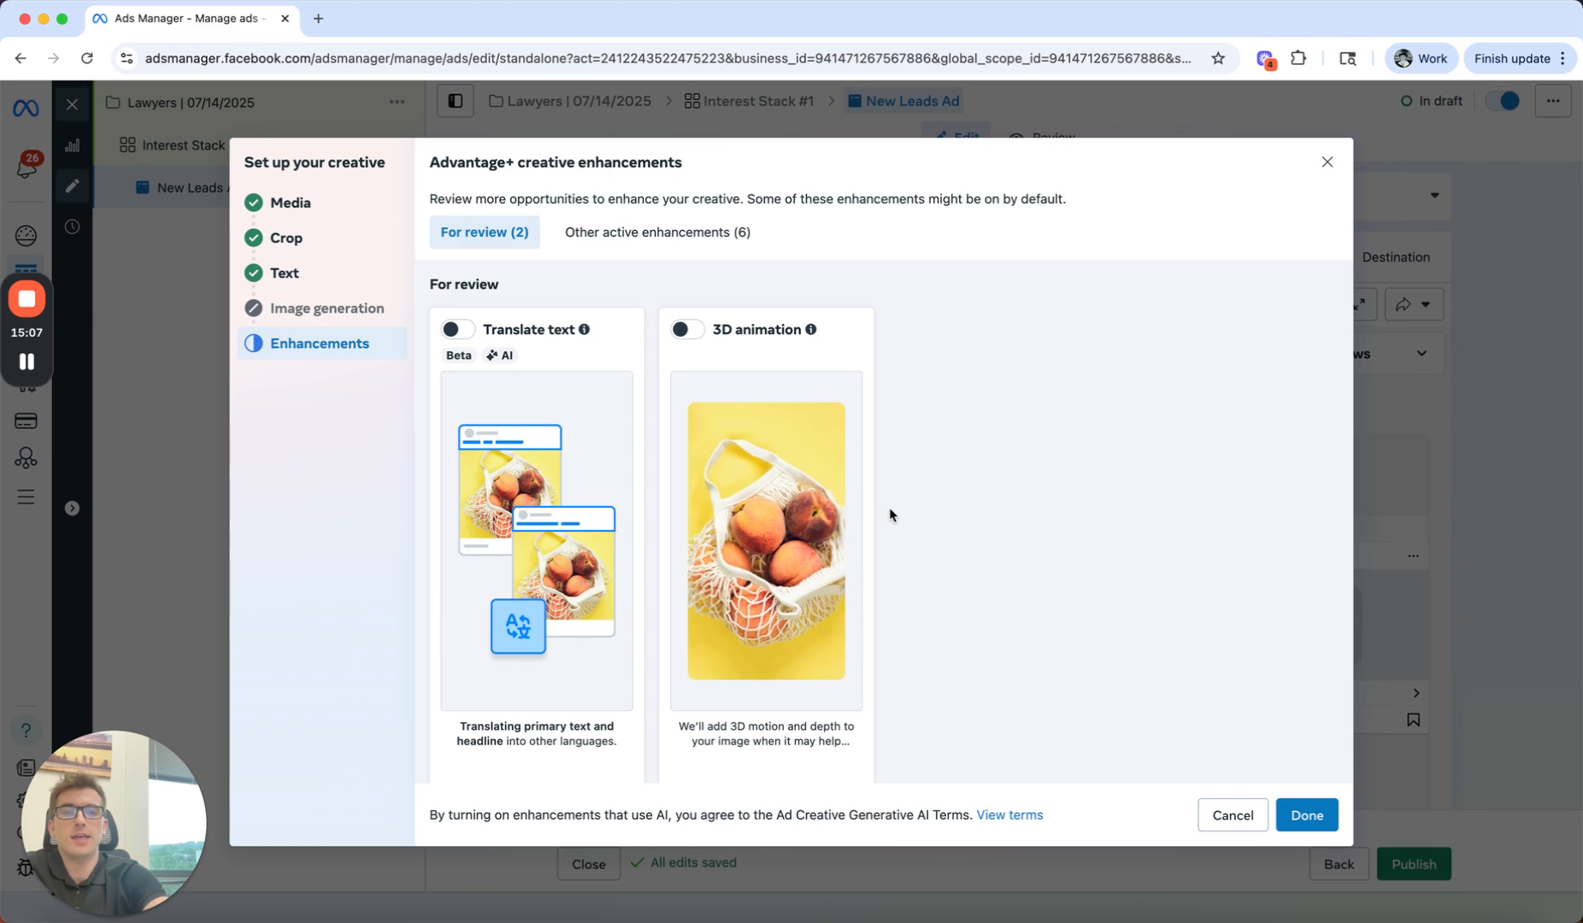
{"action": "scroll", "coordinate": [880, 517], "scroll_direction": "down", "scroll_amount": 5}
{"action": "scroll", "coordinate": [878, 524], "scroll_direction": "down", "scroll_amount": 5}
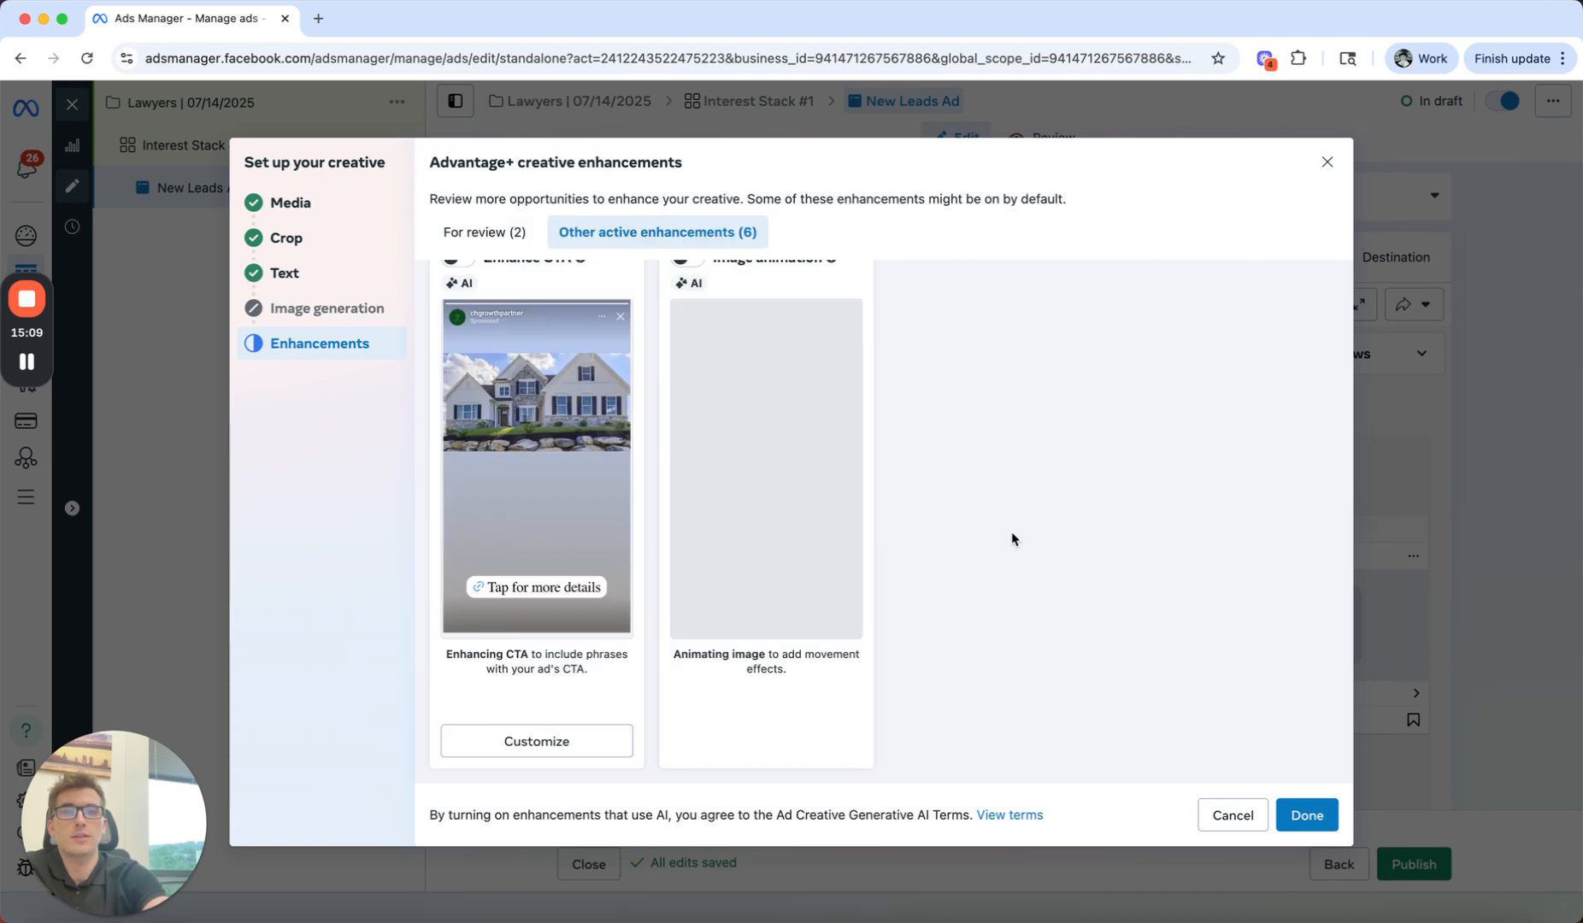
{"action": "left_click", "coordinate": [1301, 815]}
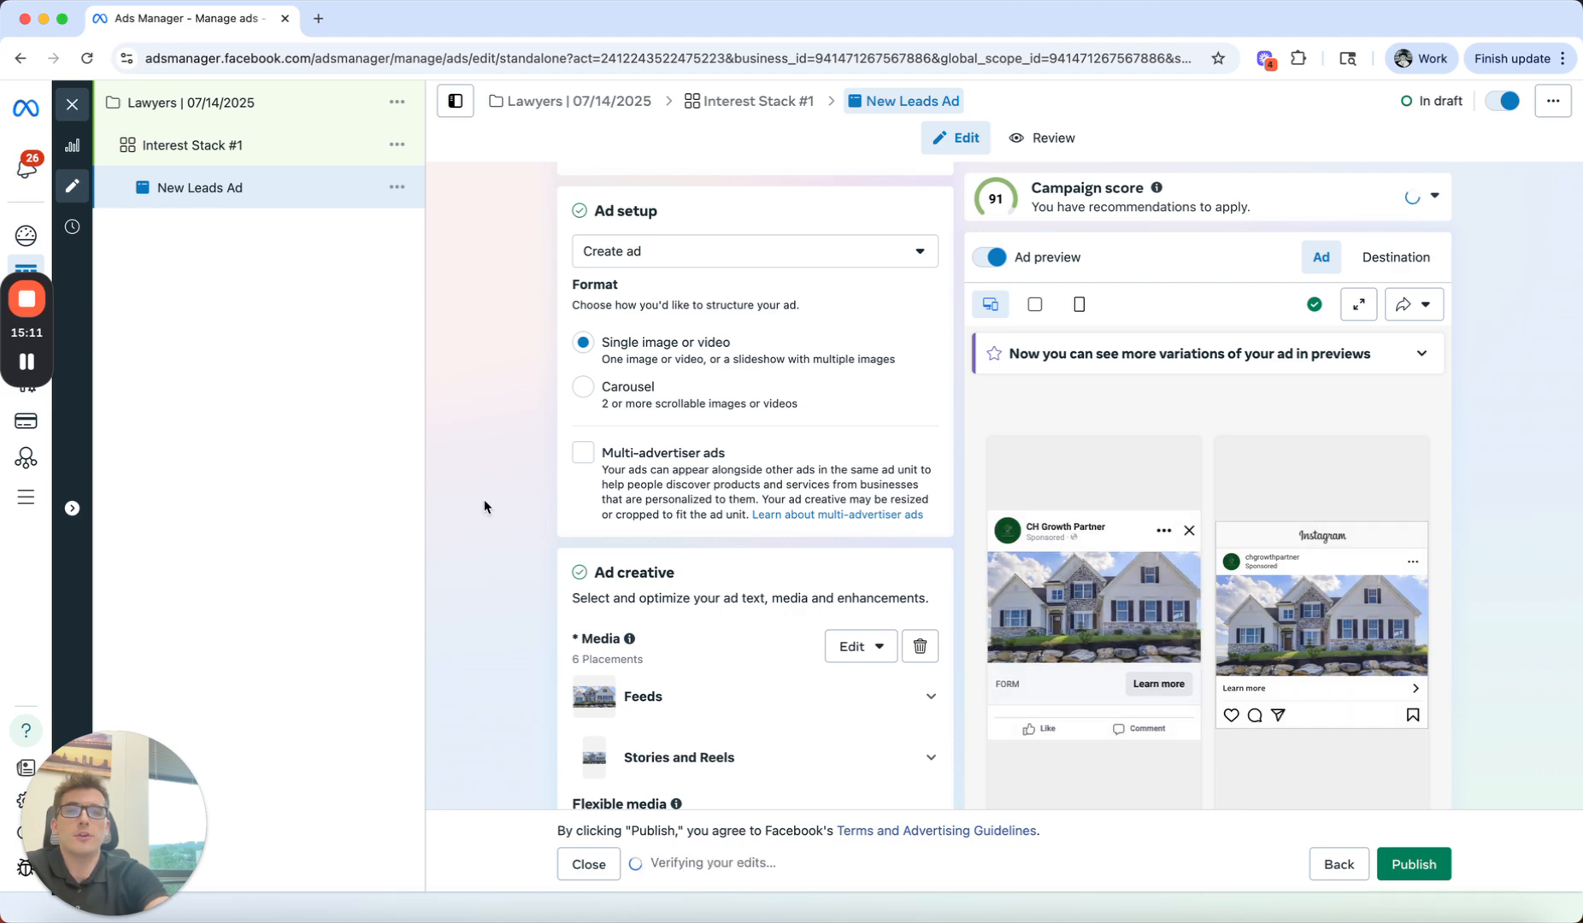
Step: Look over the ad creative's placements, flexible media, image generation and text settings
{"action": "scroll", "coordinate": [515, 577], "scroll_direction": "down", "scroll_amount": 6}
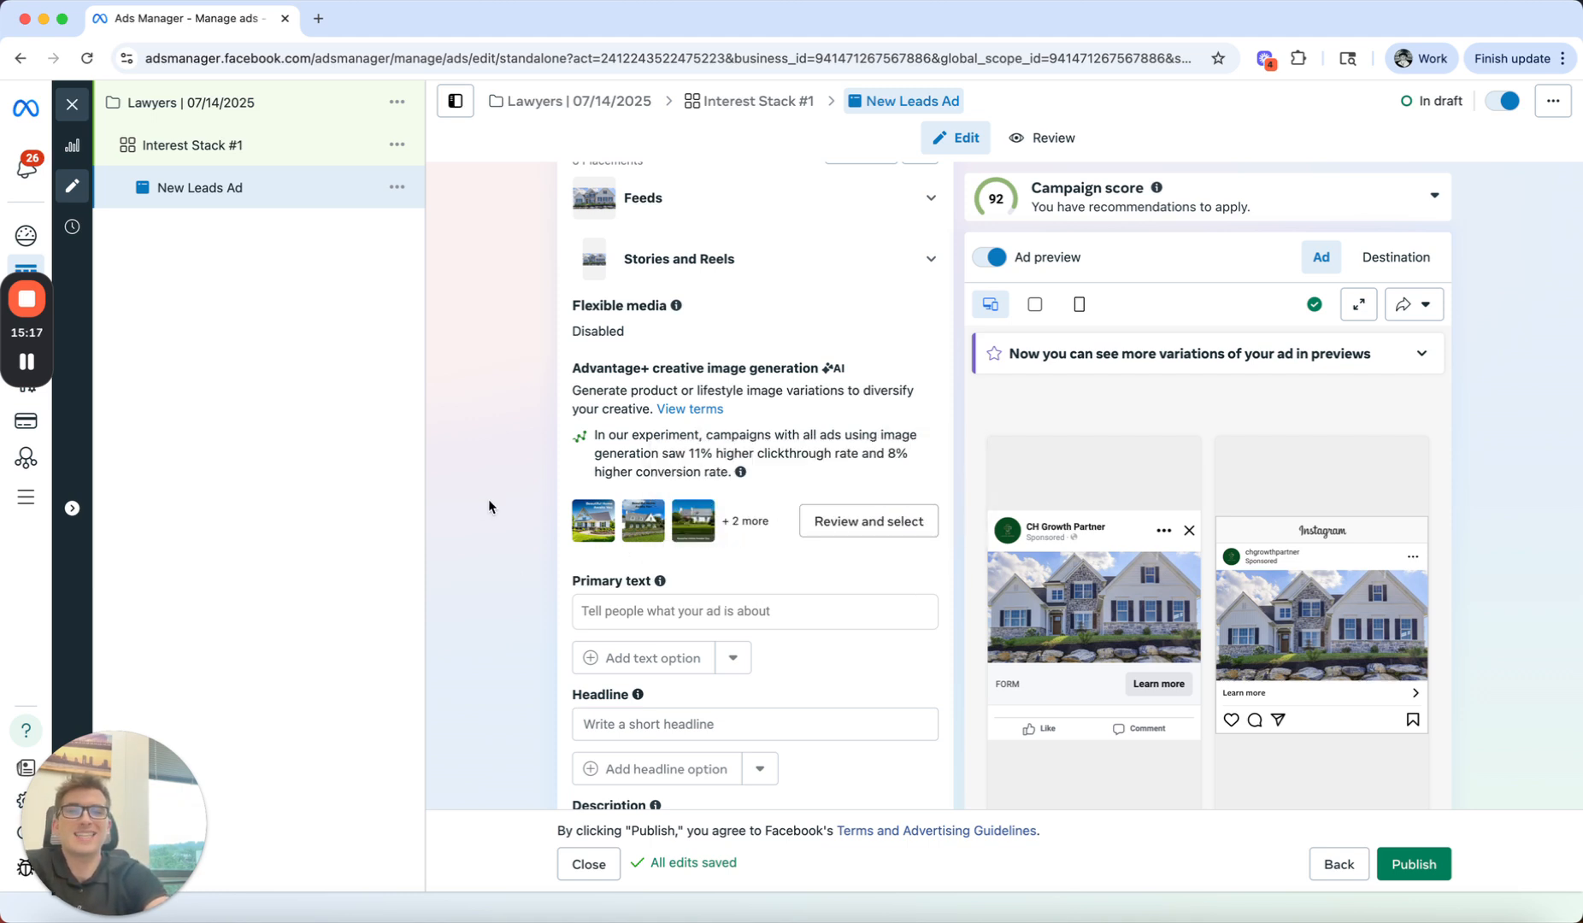
{"action": "scroll", "coordinate": [505, 616], "scroll_direction": "down", "scroll_amount": 1}
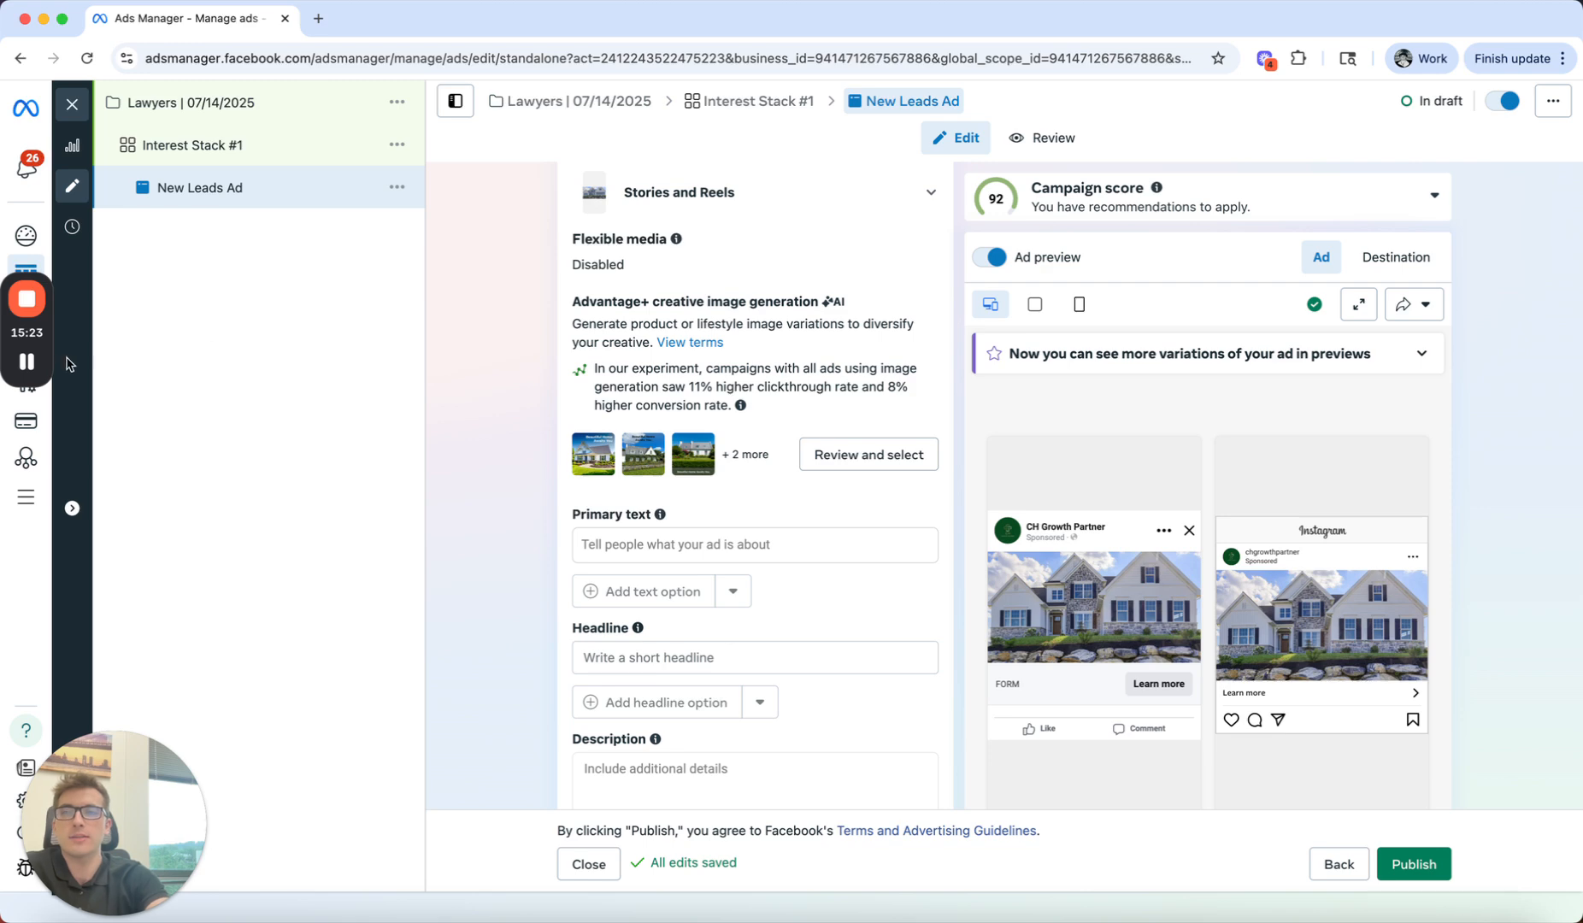
{"action": "left_click", "coordinate": [26, 368]}
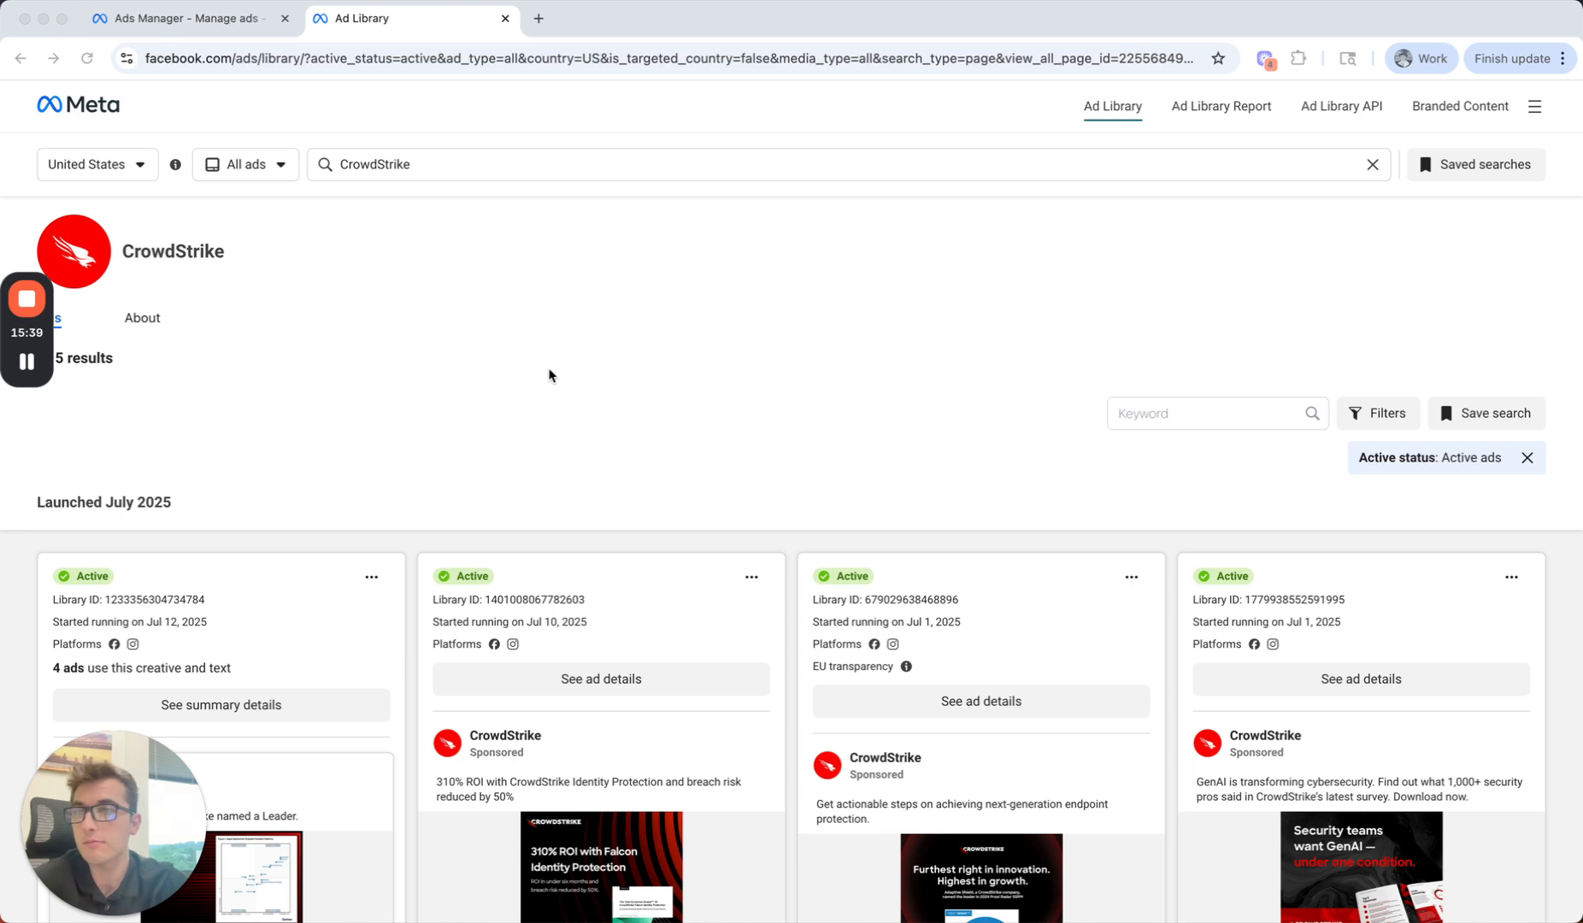
Step: In the Ad Library, browse CrowdStrike's active ads and examine the primary text and image of the "310% ROI with Falcon Identity Protection" ad
{"action": "scroll", "coordinate": [551, 372], "scroll_direction": "down", "scroll_amount": 5}
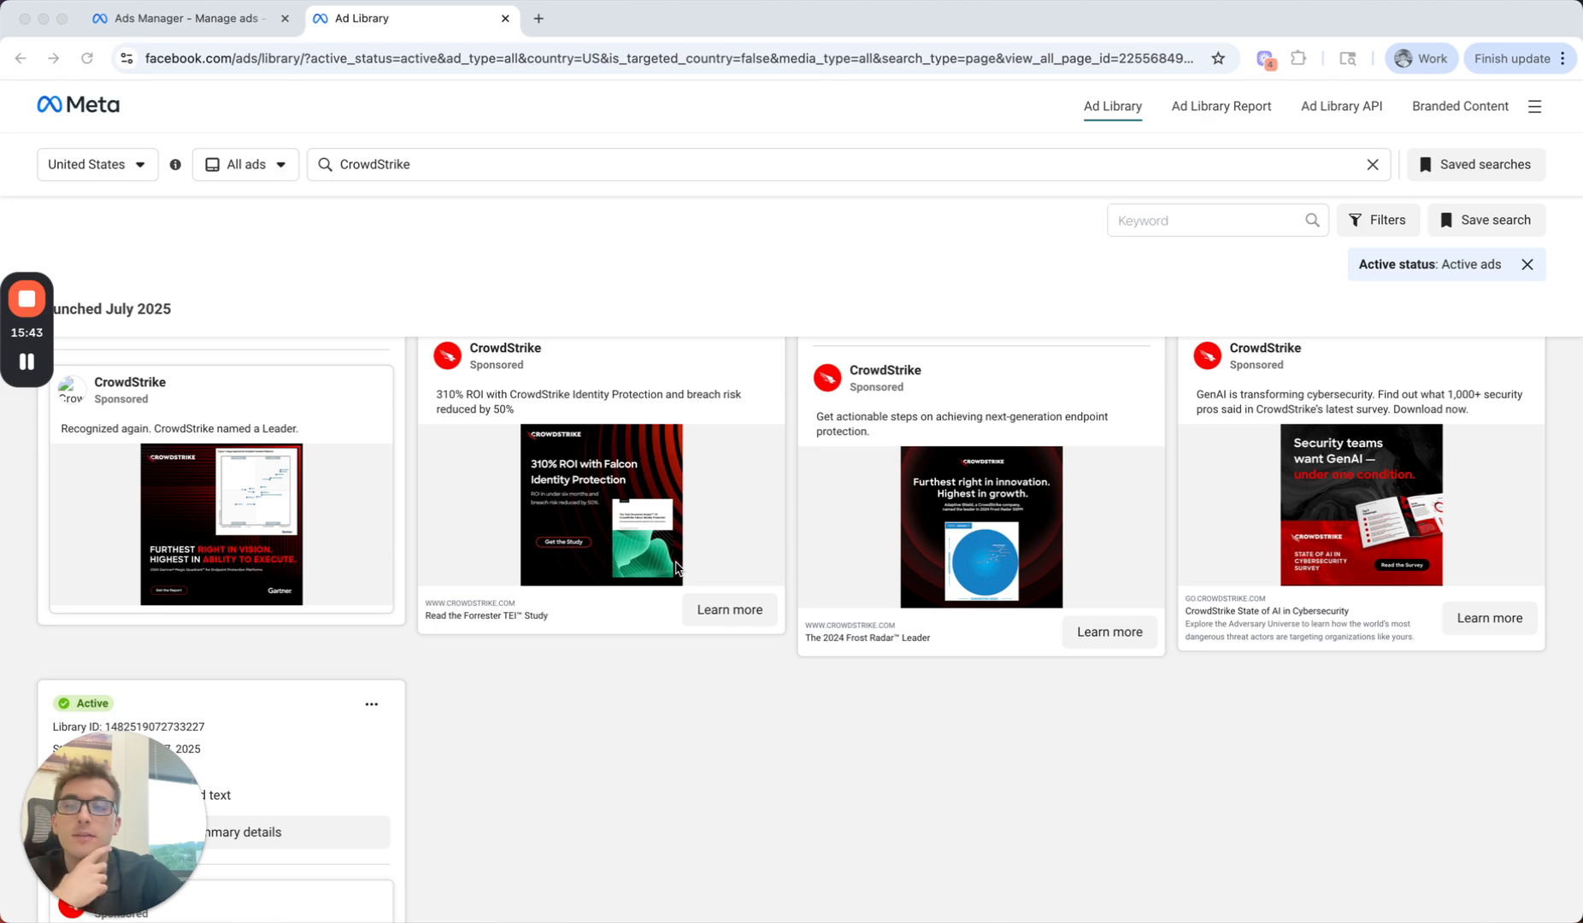
{"action": "scroll", "coordinate": [717, 650], "scroll_direction": "up", "scroll_amount": 1}
{"action": "scroll", "coordinate": [718, 650], "scroll_direction": "up", "scroll_amount": 4}
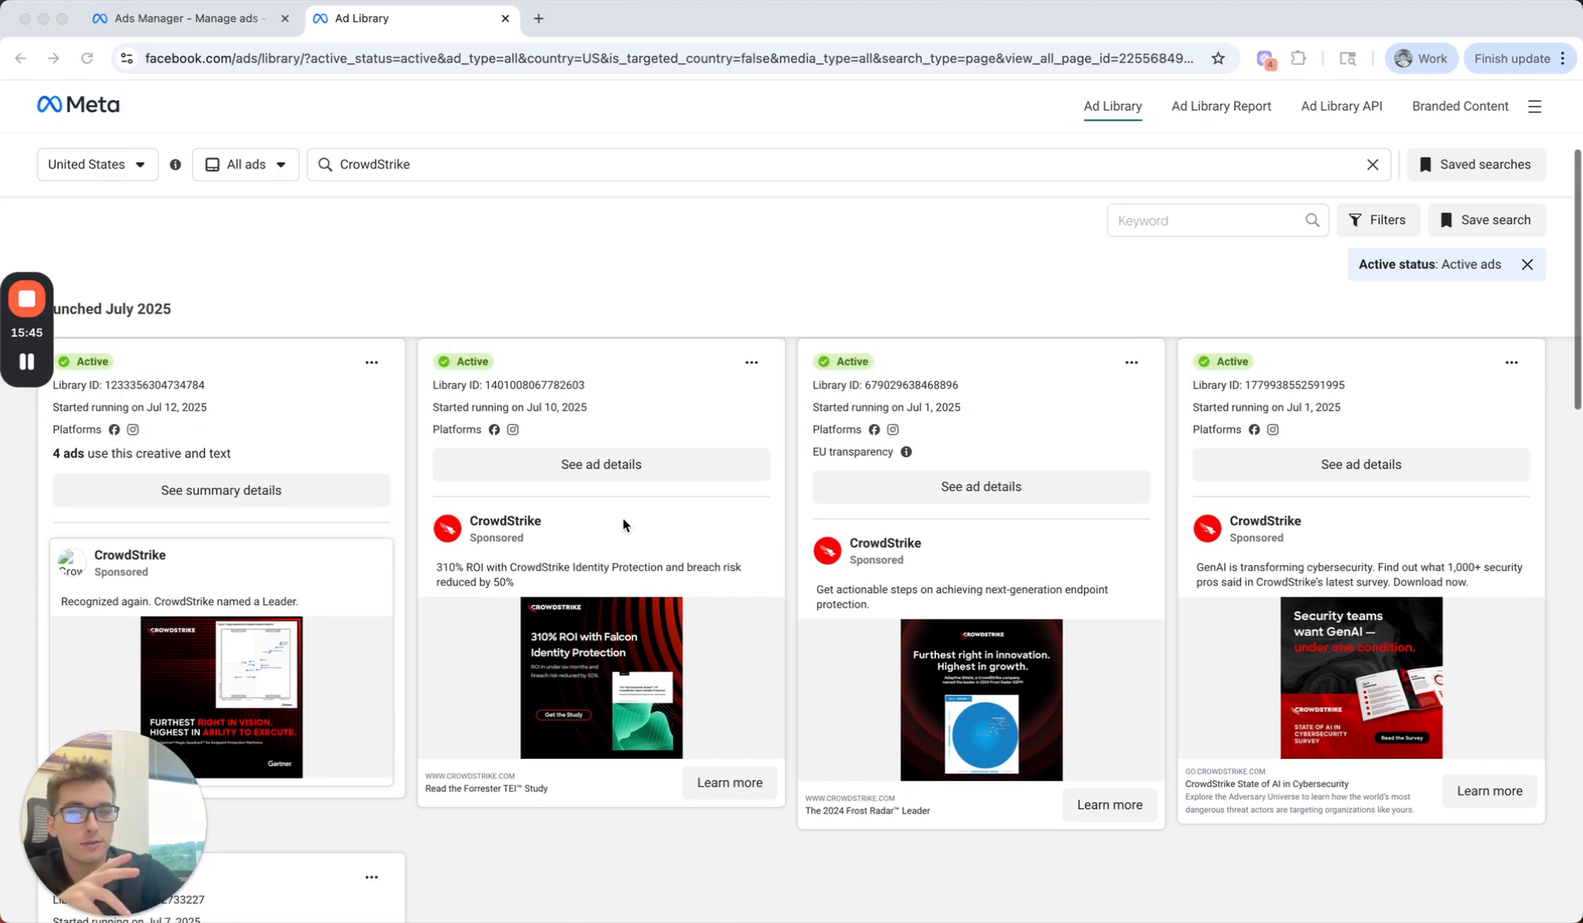
{"action": "left_click", "coordinate": [587, 457]}
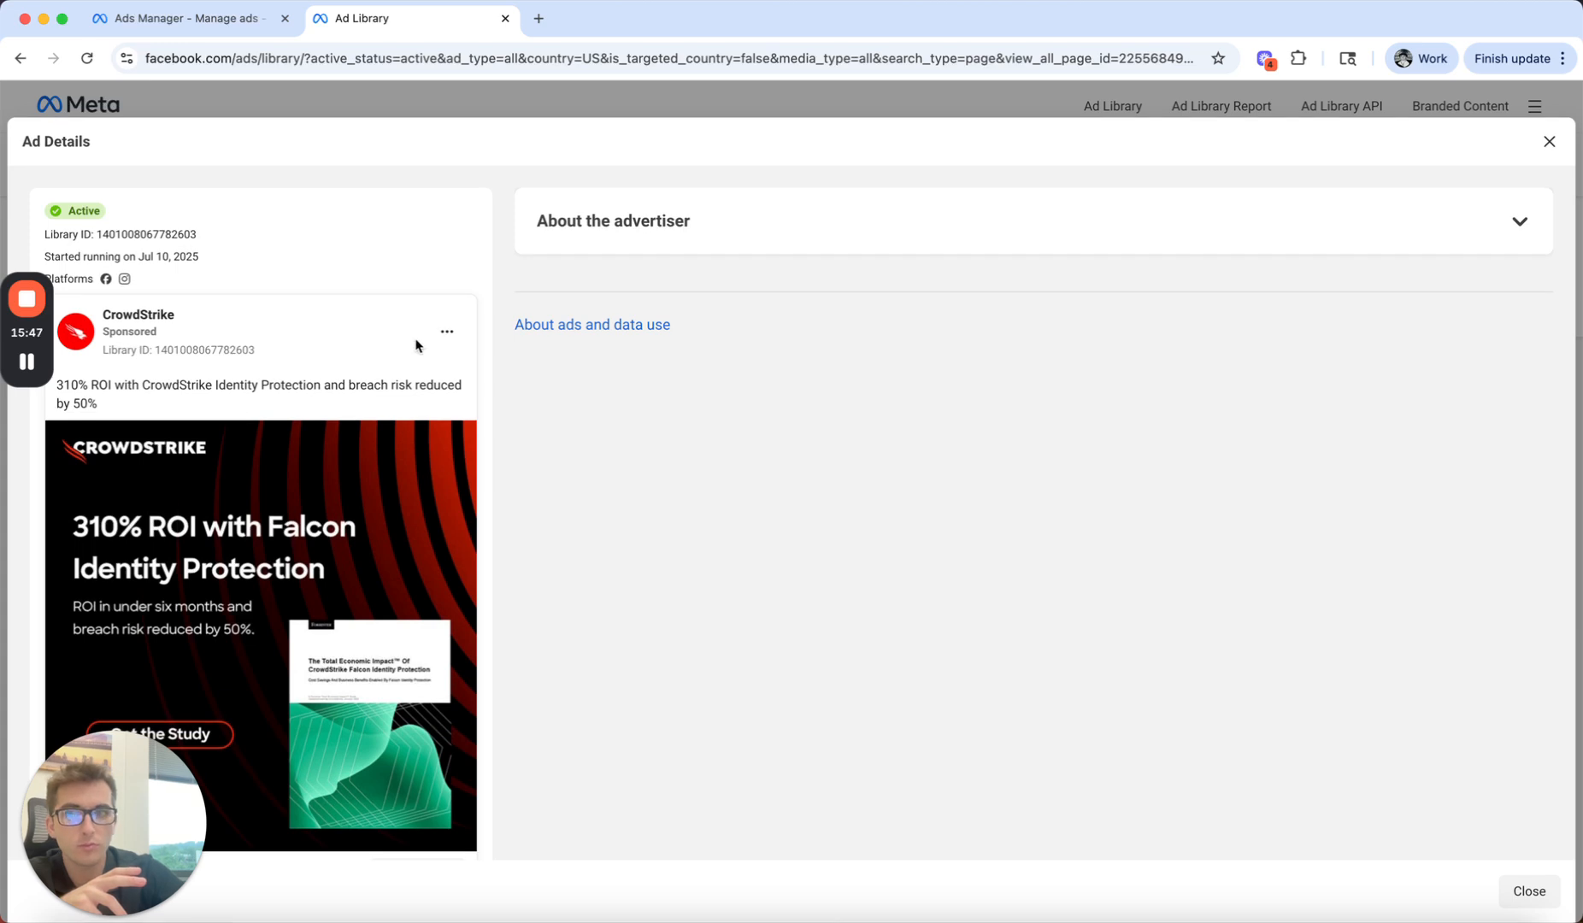
{"action": "scroll", "coordinate": [346, 346], "scroll_direction": "down", "scroll_amount": 2}
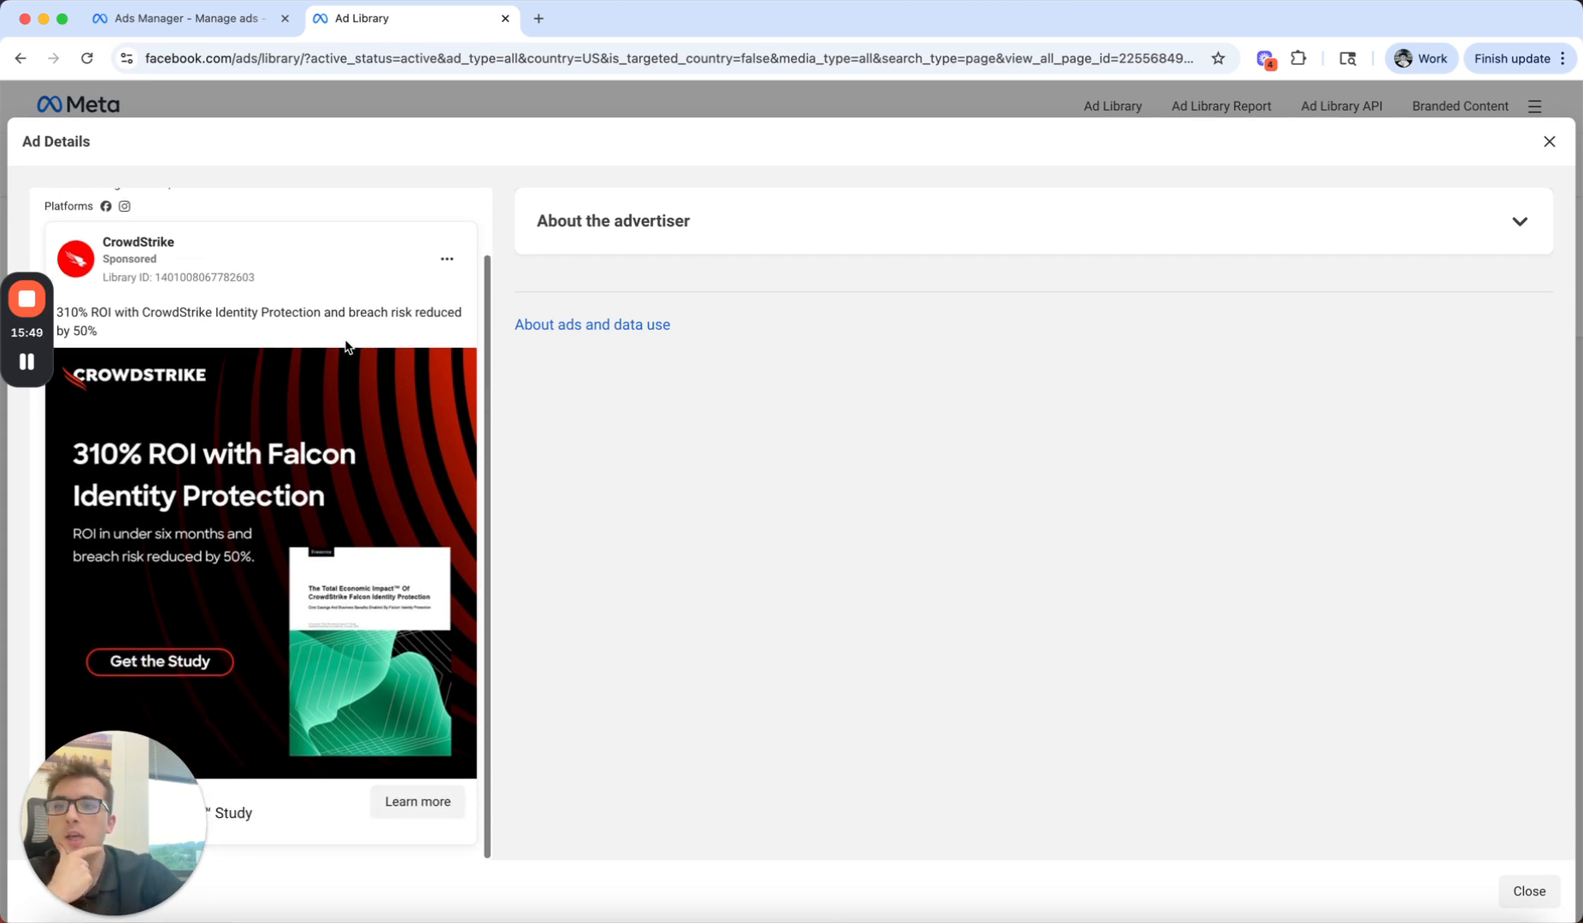
{"action": "left_click_drag", "start_coordinate": [127, 808], "coordinate": [950, 747]}
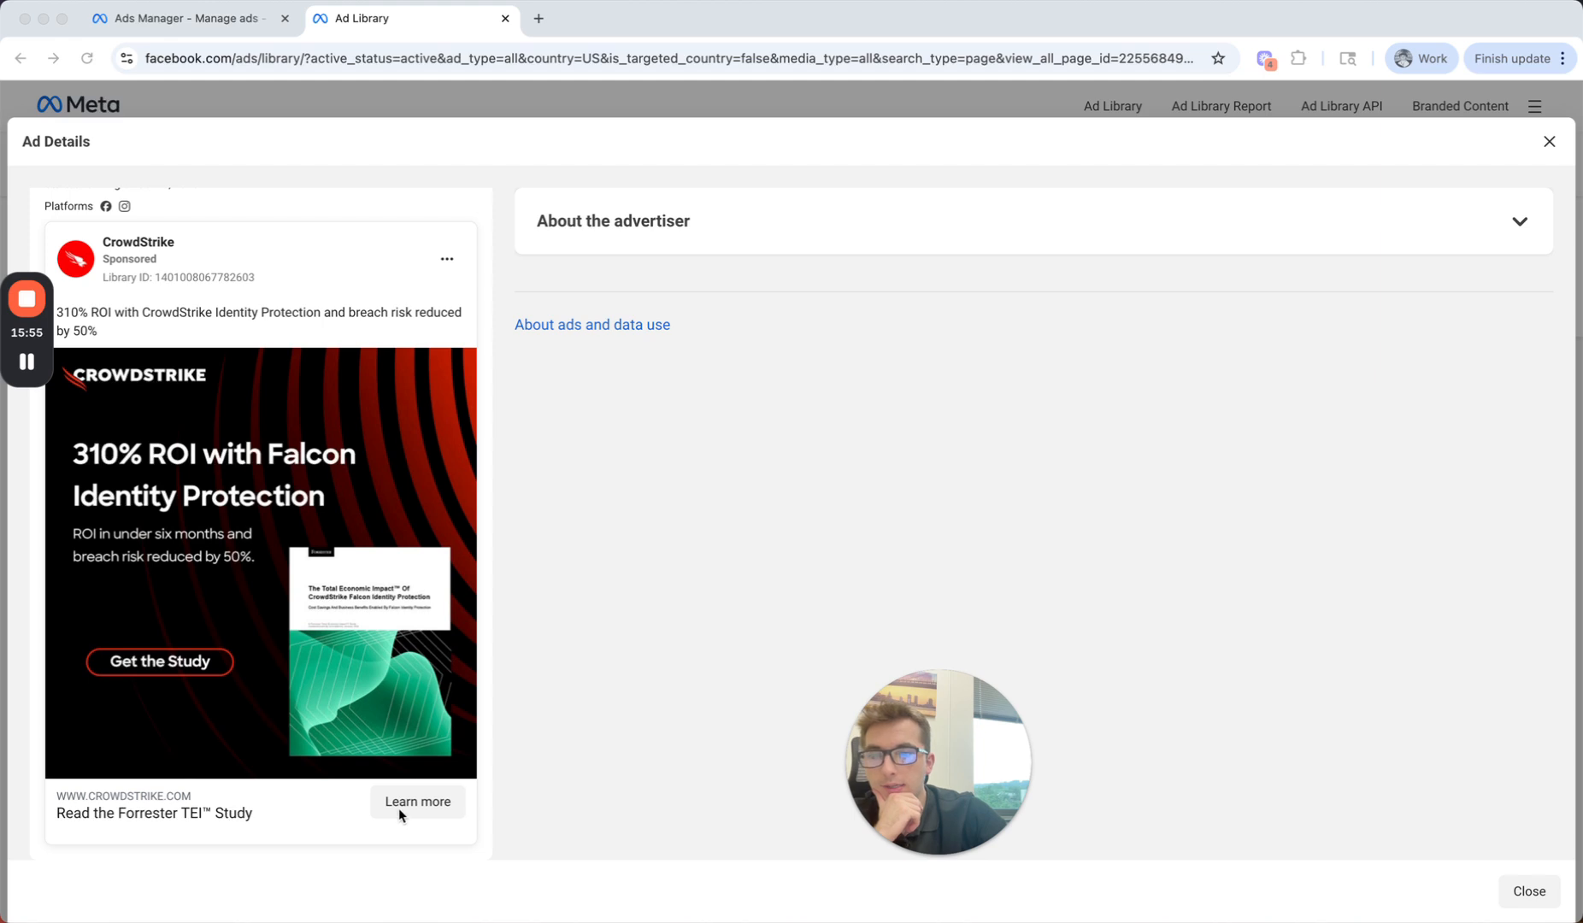
{"action": "scroll", "coordinate": [401, 795], "scroll_direction": "up", "scroll_amount": 2}
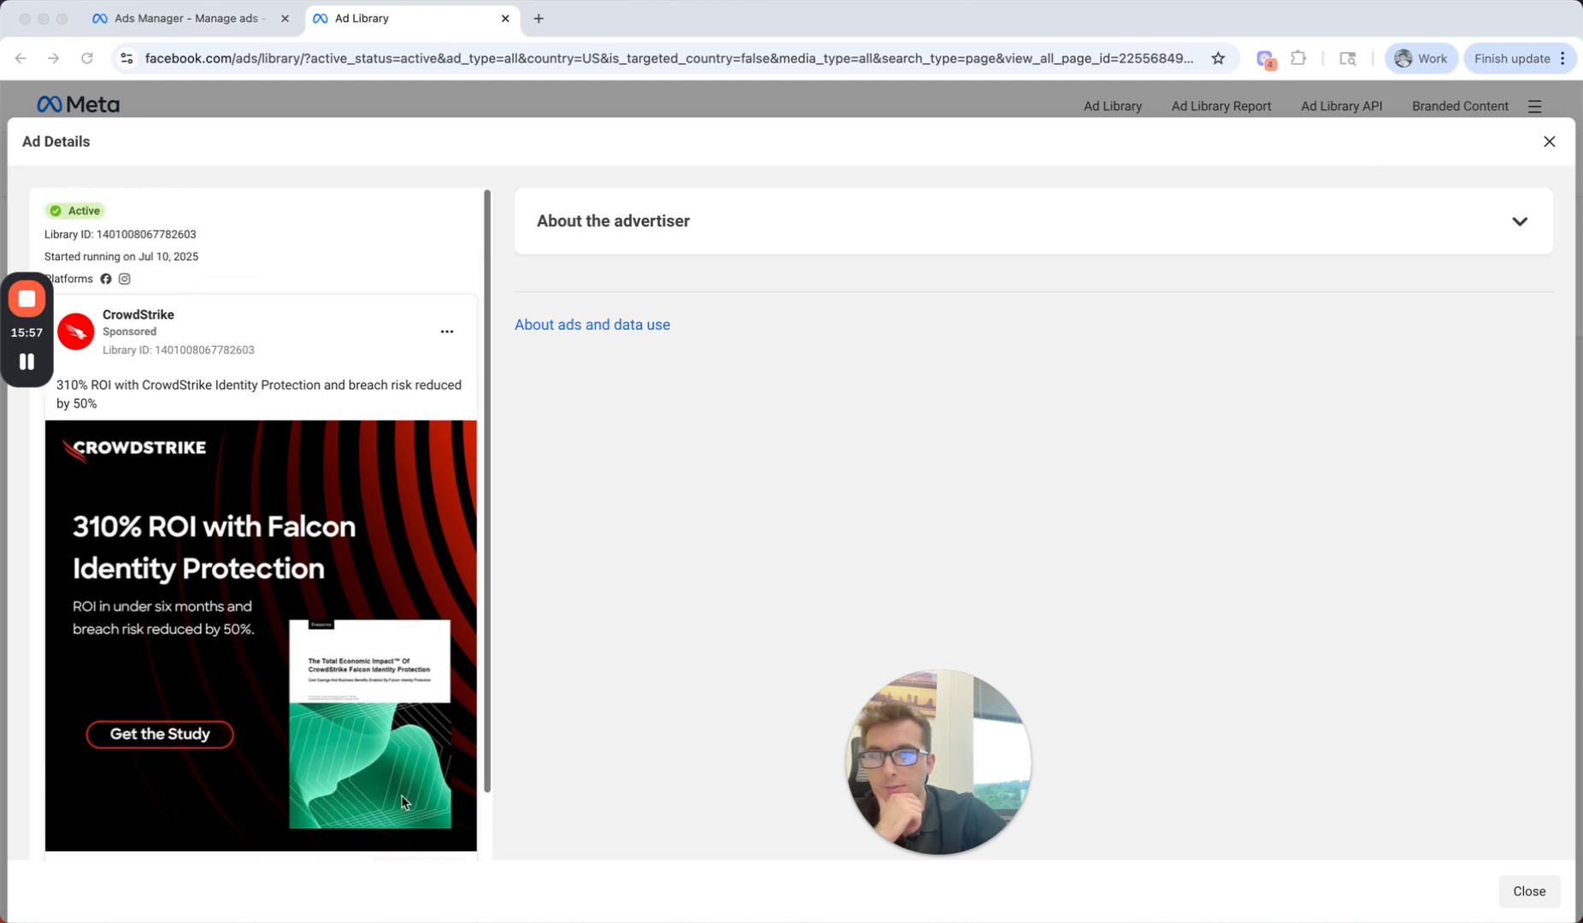
{"action": "left_click", "coordinate": [112, 394]}
{"action": "left_click_drag", "start_coordinate": [110, 404], "coordinate": [58, 382]}
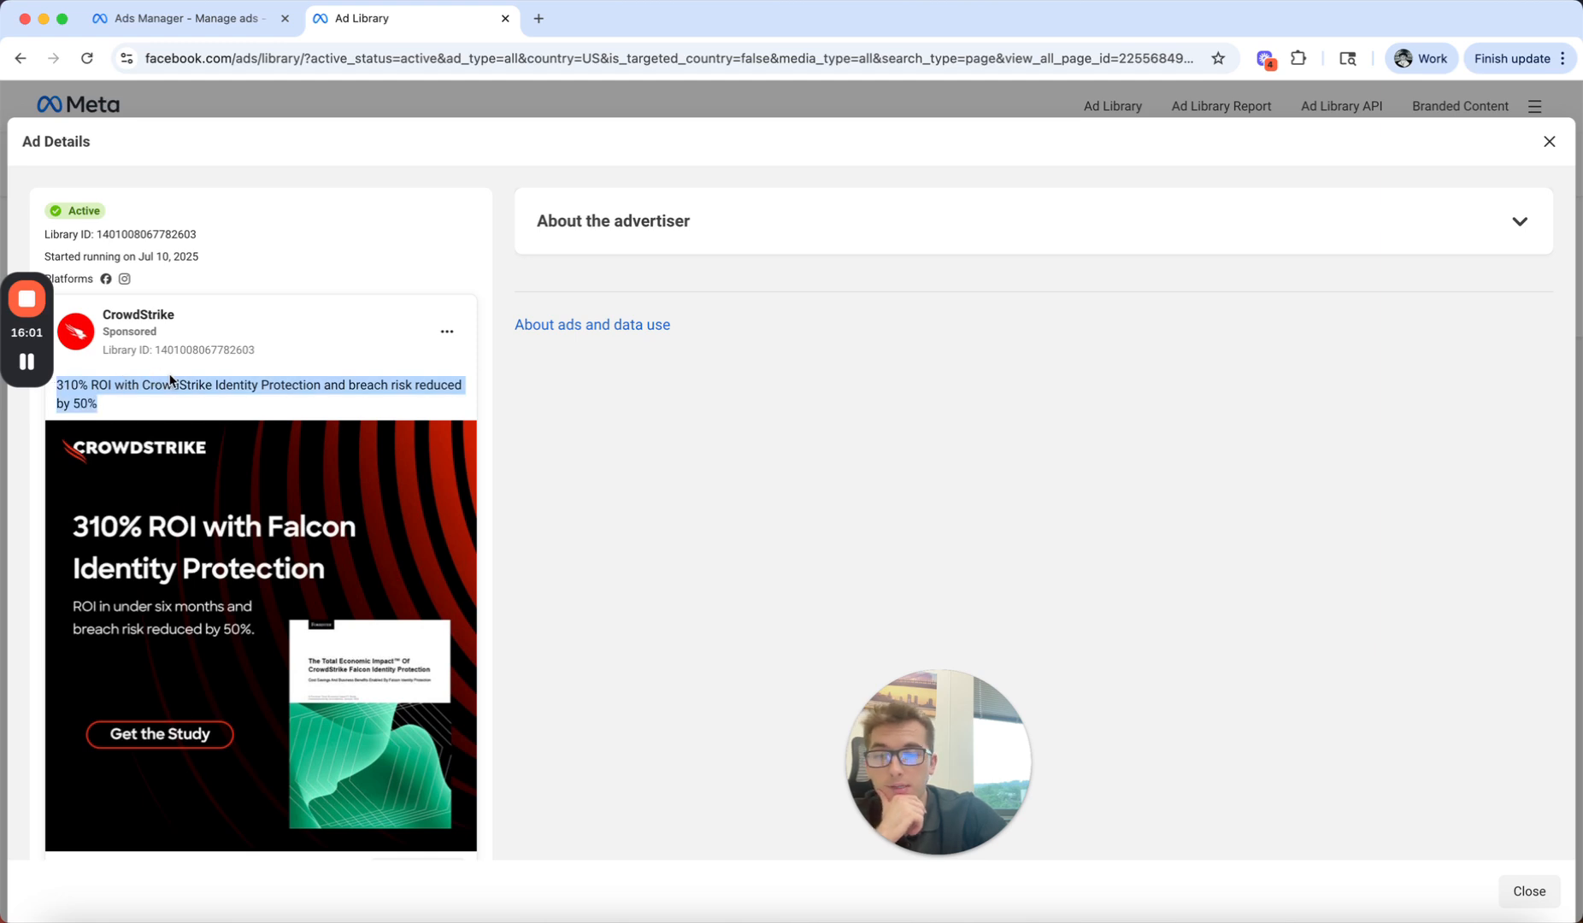
{"action": "left_click", "coordinate": [1549, 142]}
Step: Examine the details of CrowdStrike's "Security teams want GenAI" survey ad, including its headline and description
{"action": "scroll", "coordinate": [630, 679], "scroll_direction": "down", "scroll_amount": 2}
{"action": "scroll", "coordinate": [629, 679], "scroll_direction": "up", "scroll_amount": 3}
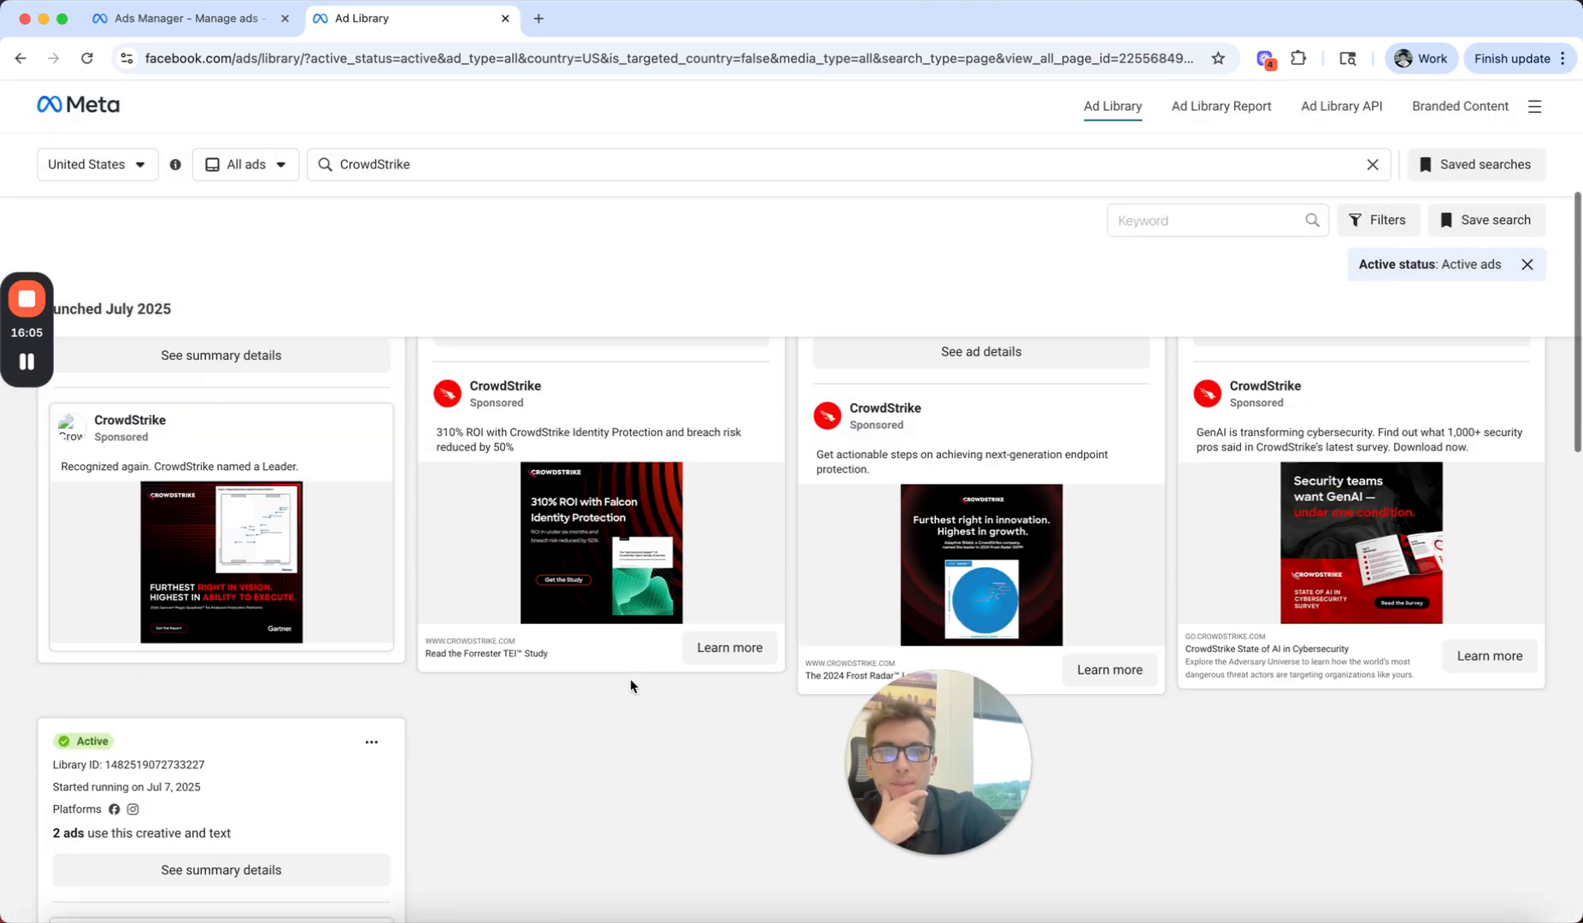
{"action": "scroll", "coordinate": [630, 678], "scroll_direction": "up", "scroll_amount": 1}
{"action": "left_click", "coordinate": [1303, 390]}
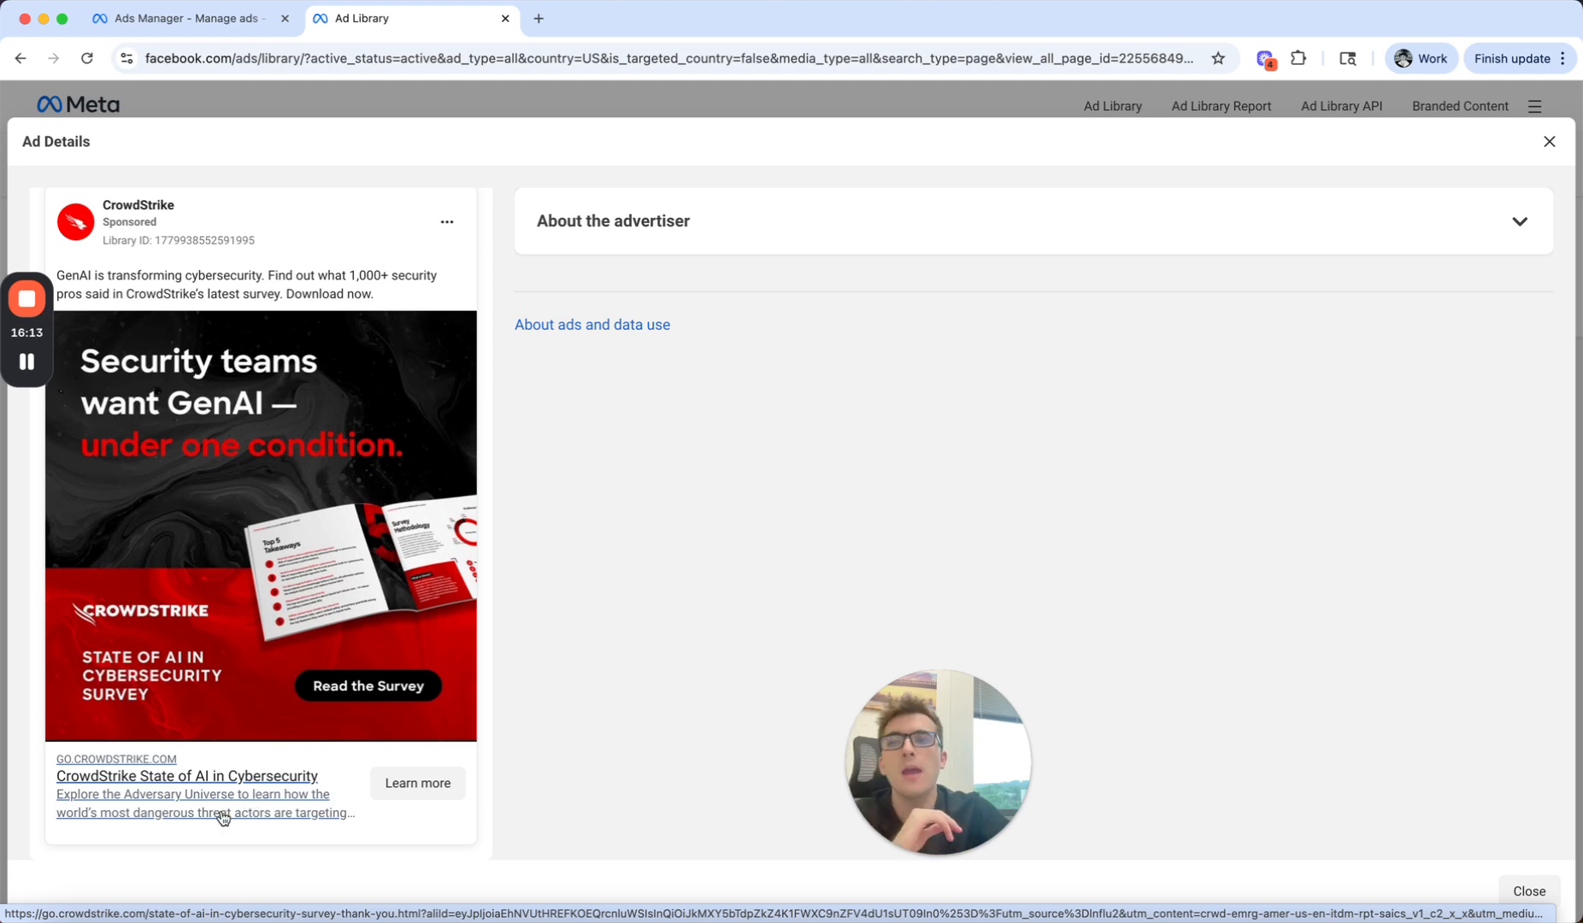
Step: Switch back to Ads Manager and review the New Leads Ad's primary text, headline, description, call to action and instant form sections
{"action": "left_click", "coordinate": [183, 35]}
{"action": "scroll", "coordinate": [479, 575], "scroll_direction": "down", "scroll_amount": 2}
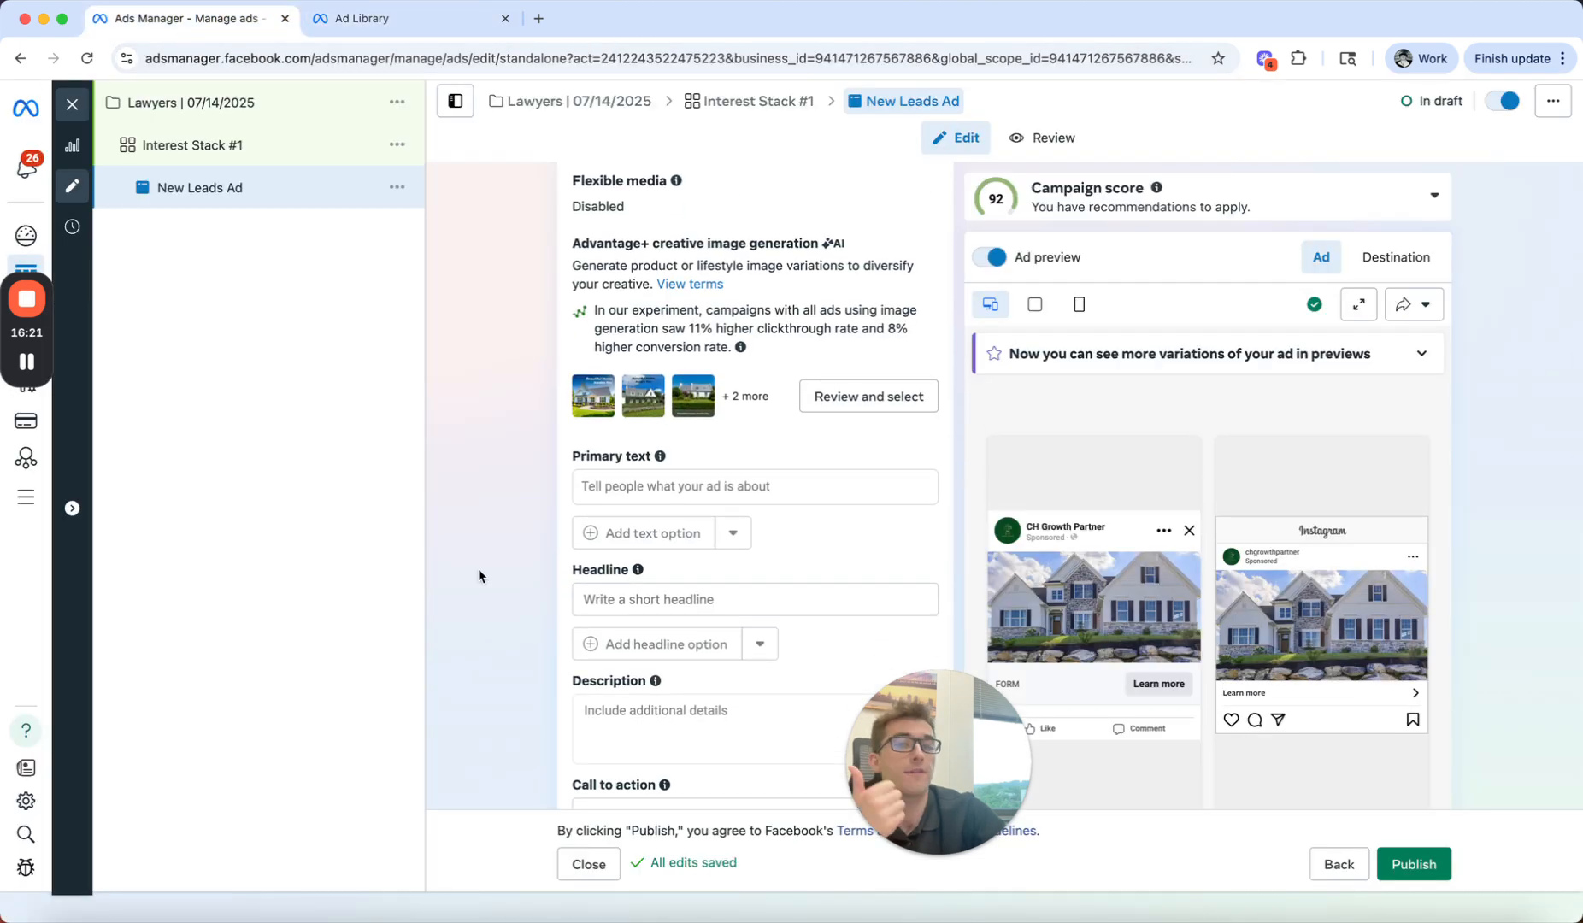
{"action": "scroll", "coordinate": [477, 570], "scroll_direction": "down", "scroll_amount": 10}
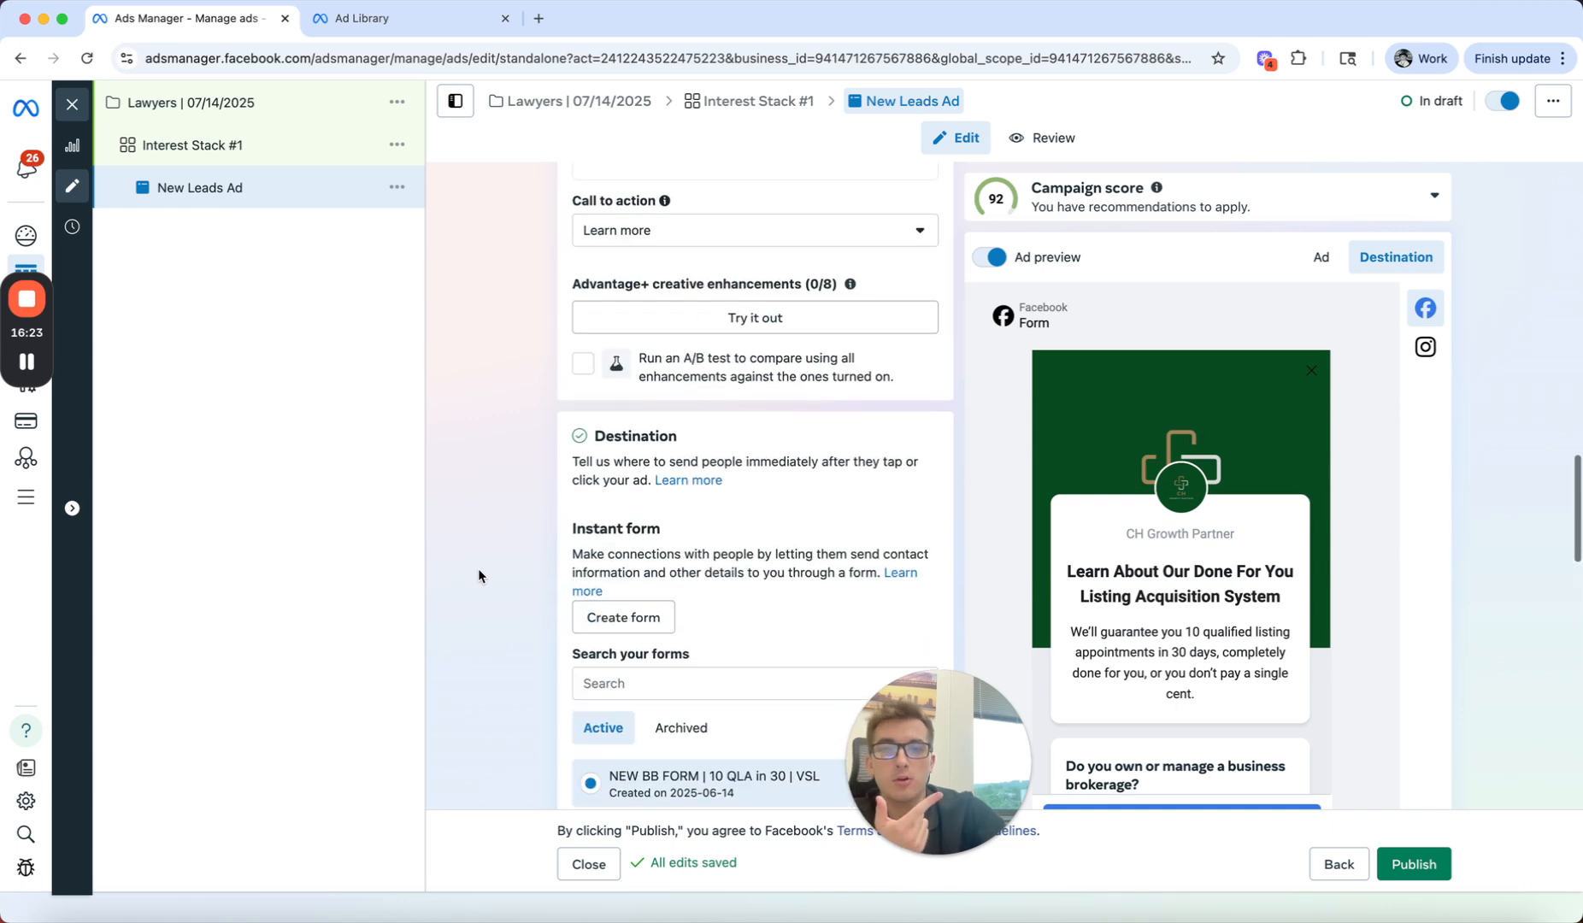
{"action": "scroll", "coordinate": [477, 570], "scroll_direction": "down", "scroll_amount": 5}
{"action": "scroll", "coordinate": [477, 569], "scroll_direction": "up", "scroll_amount": 15}
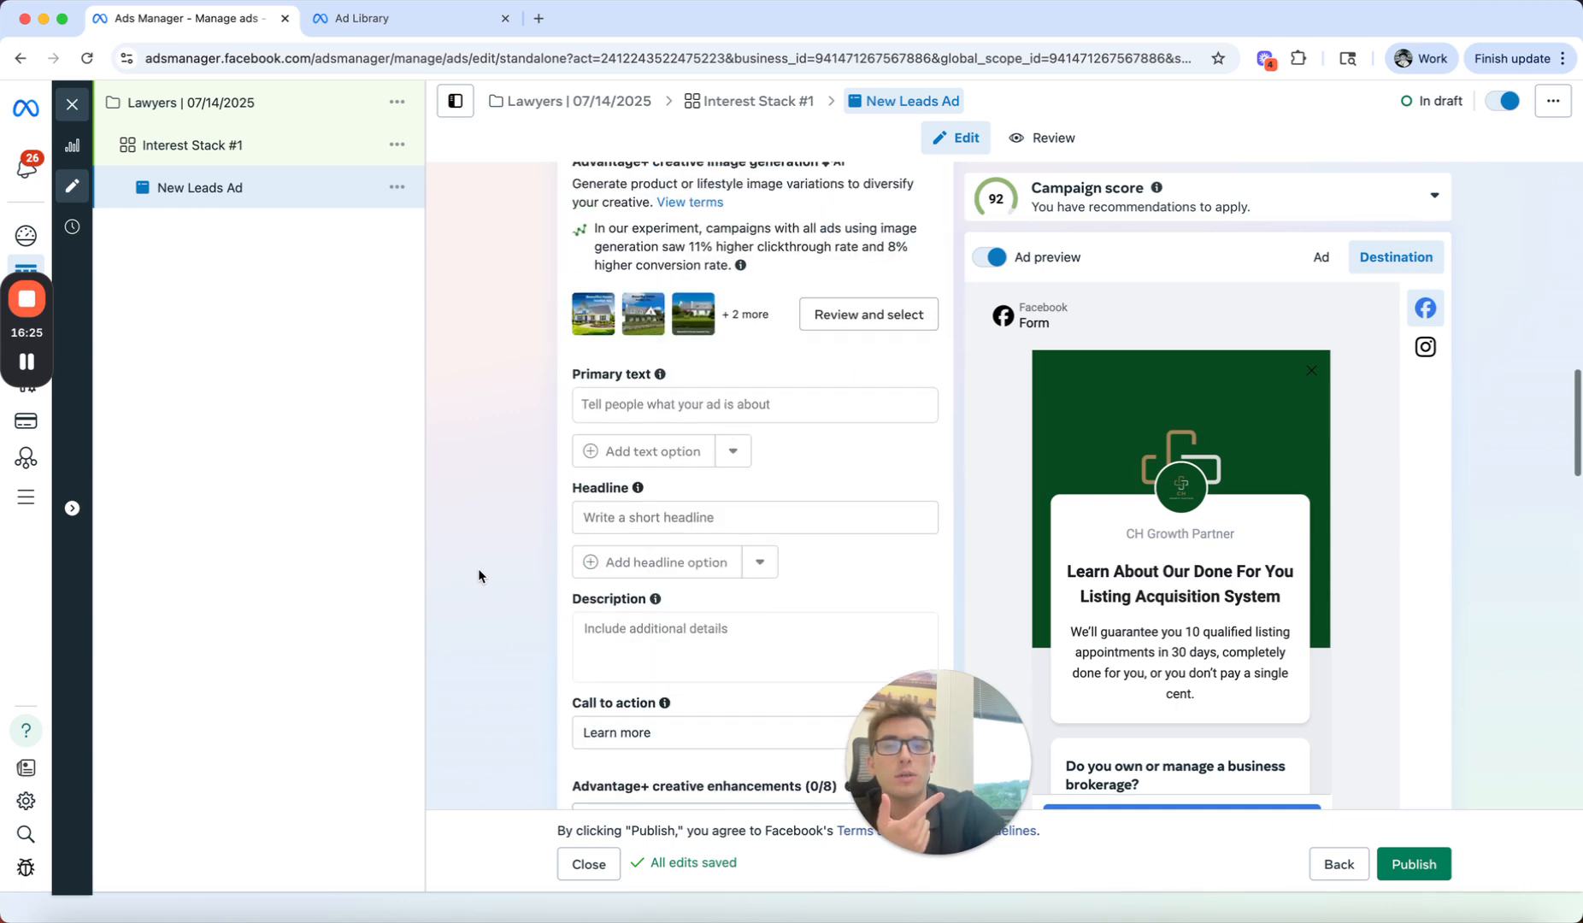
{"action": "scroll", "coordinate": [479, 577], "scroll_direction": "down", "scroll_amount": 1}
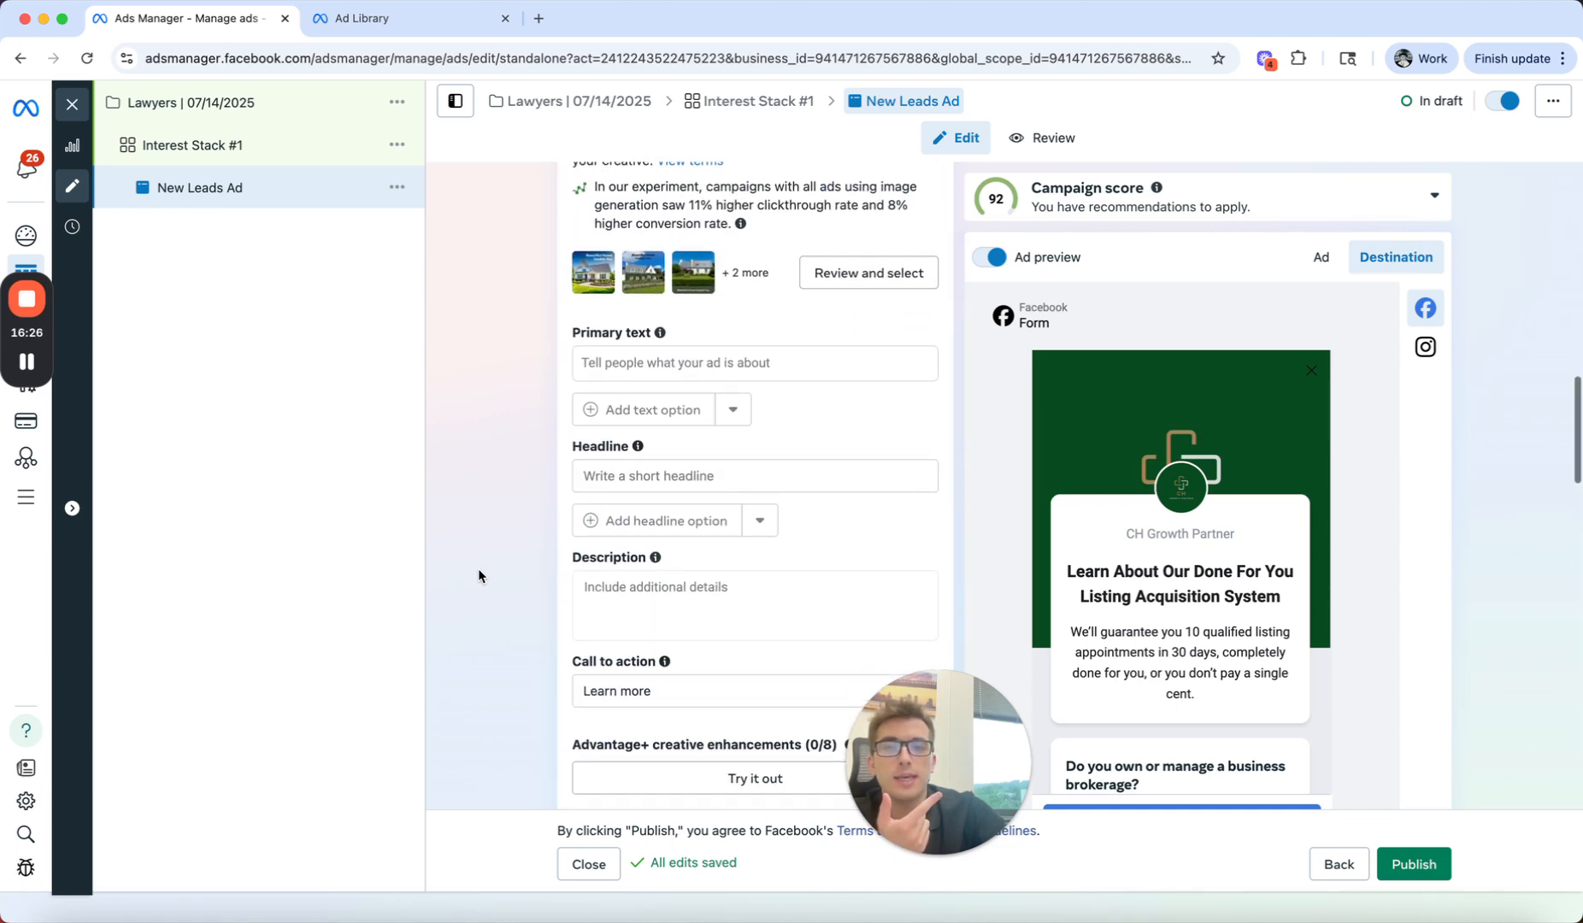
{"action": "left_click", "coordinate": [674, 614]}
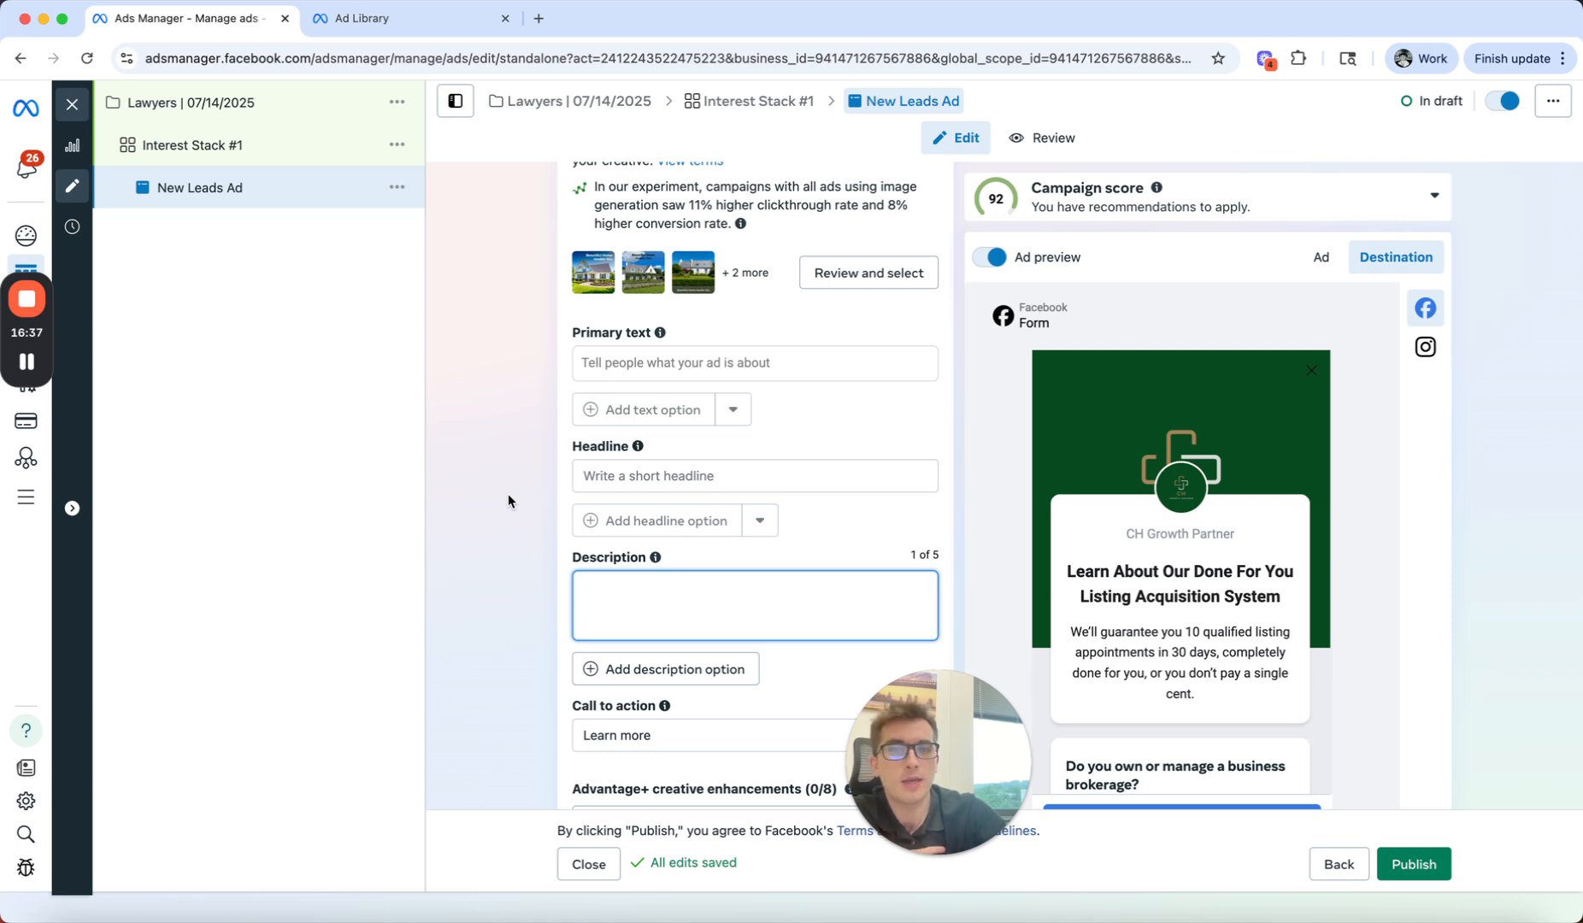
{"action": "scroll", "coordinate": [509, 494], "scroll_direction": "up", "scroll_amount": 3}
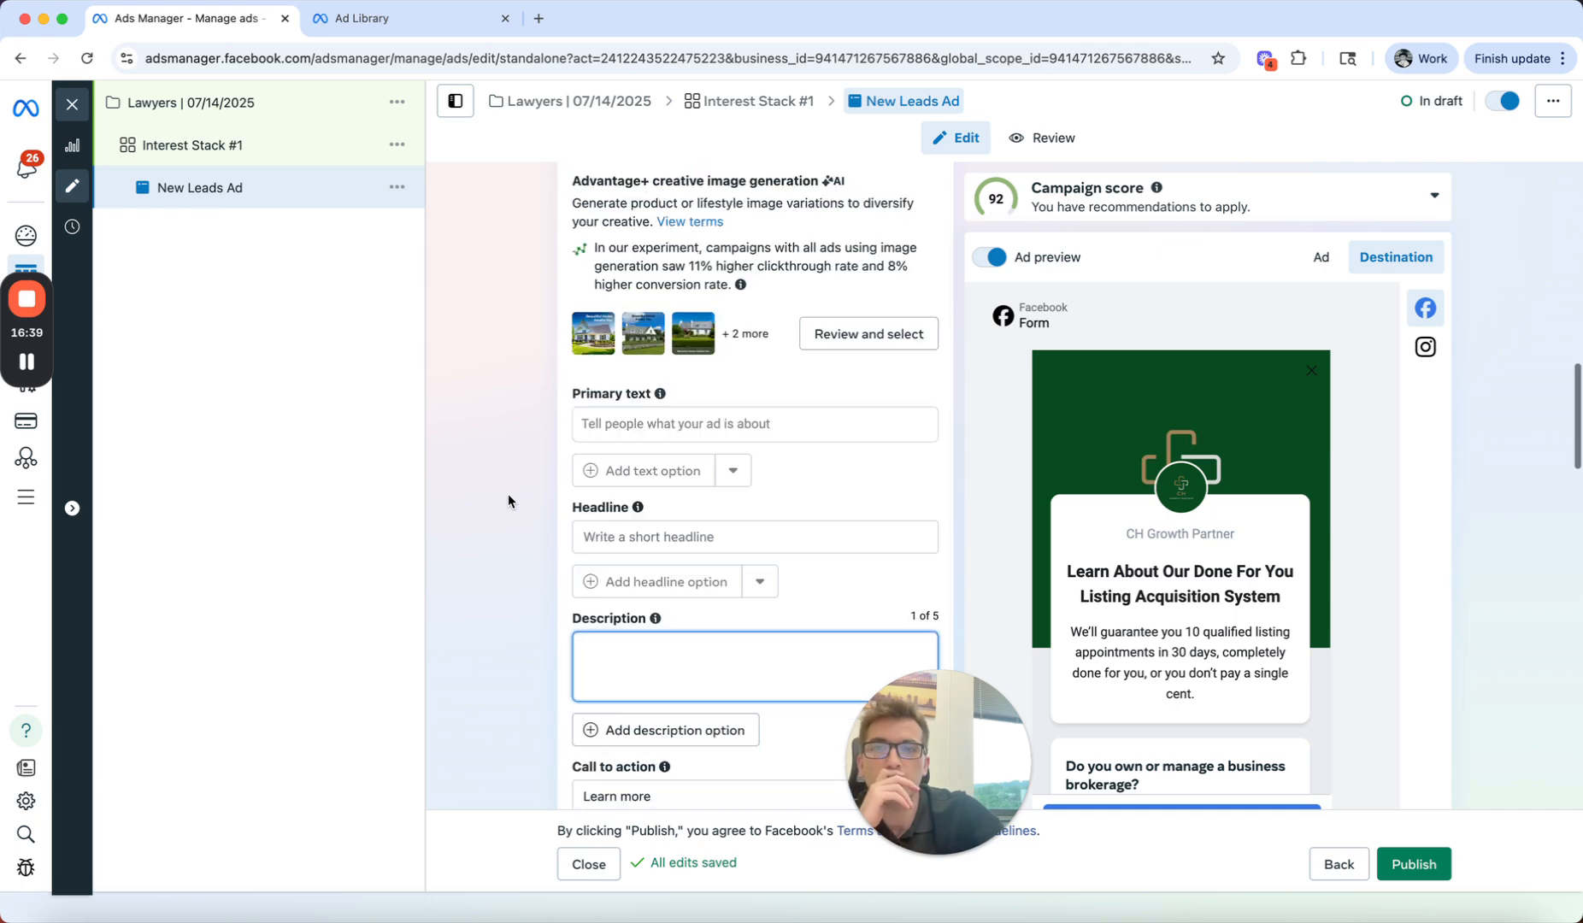
{"action": "scroll", "coordinate": [509, 494], "scroll_direction": "down", "scroll_amount": 10}
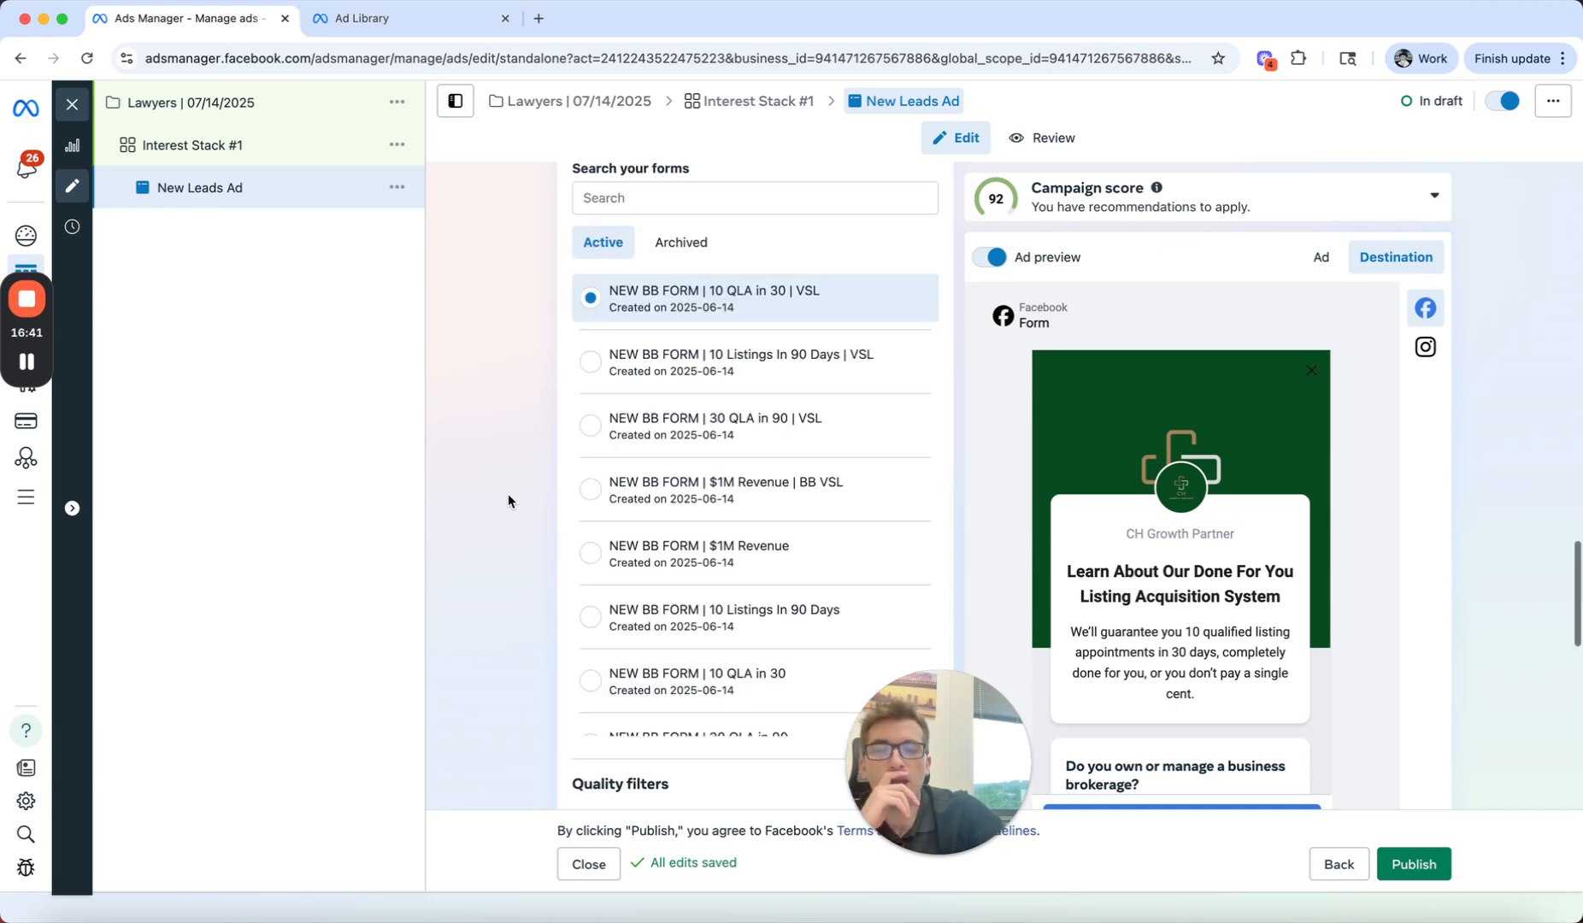
{"action": "scroll", "coordinate": [446, 264], "scroll_direction": "up", "scroll_amount": 8}
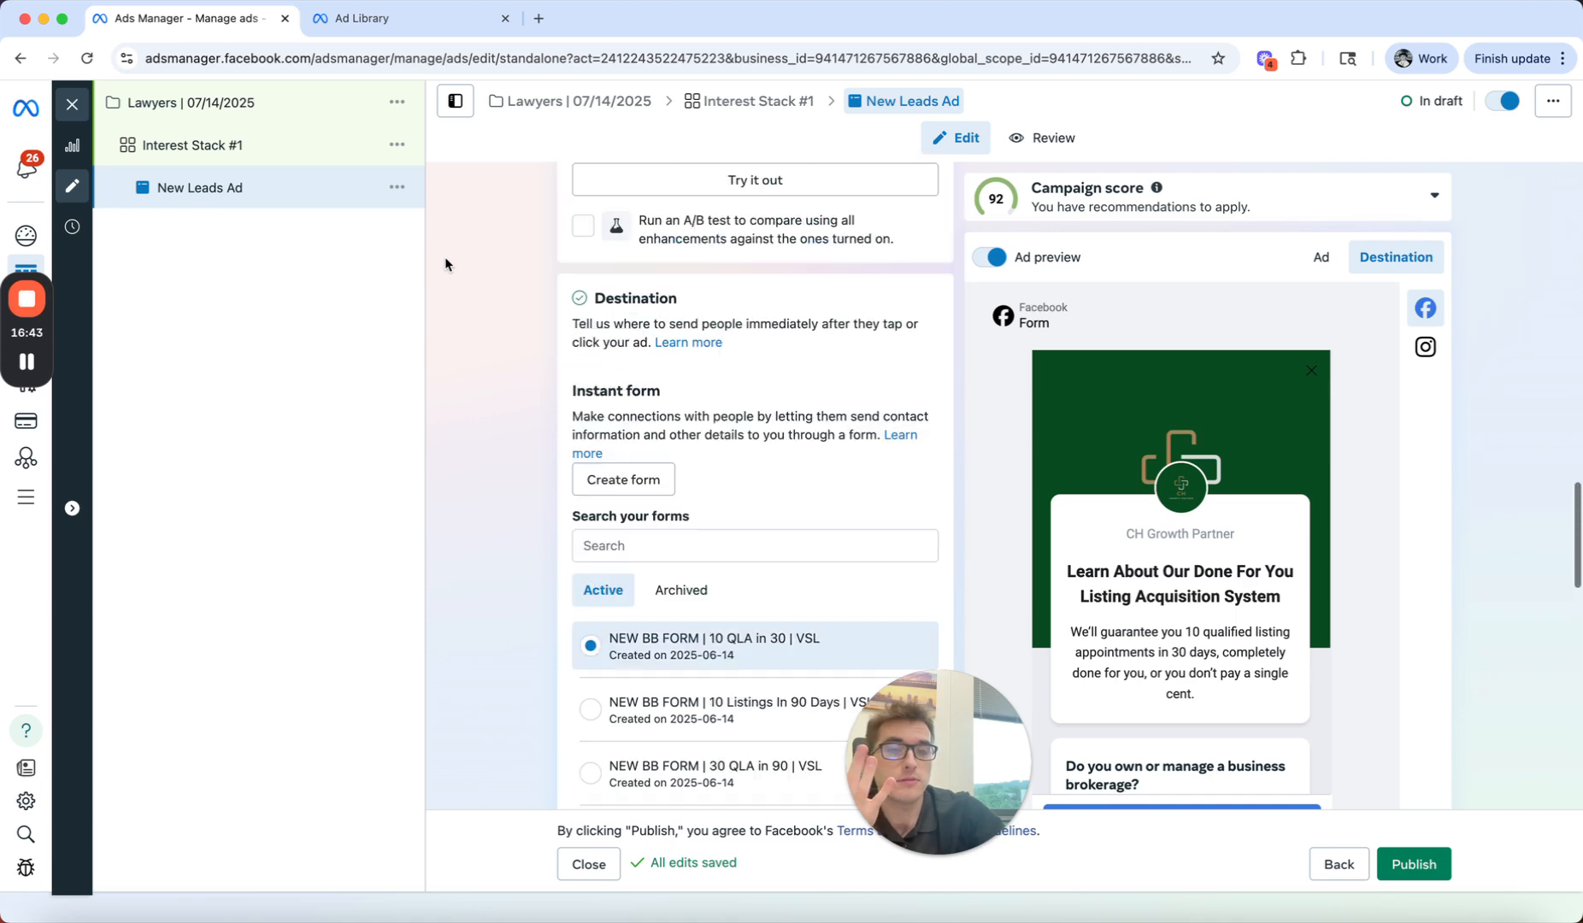
{"action": "scroll", "coordinate": [446, 264], "scroll_direction": "up", "scroll_amount": 2}
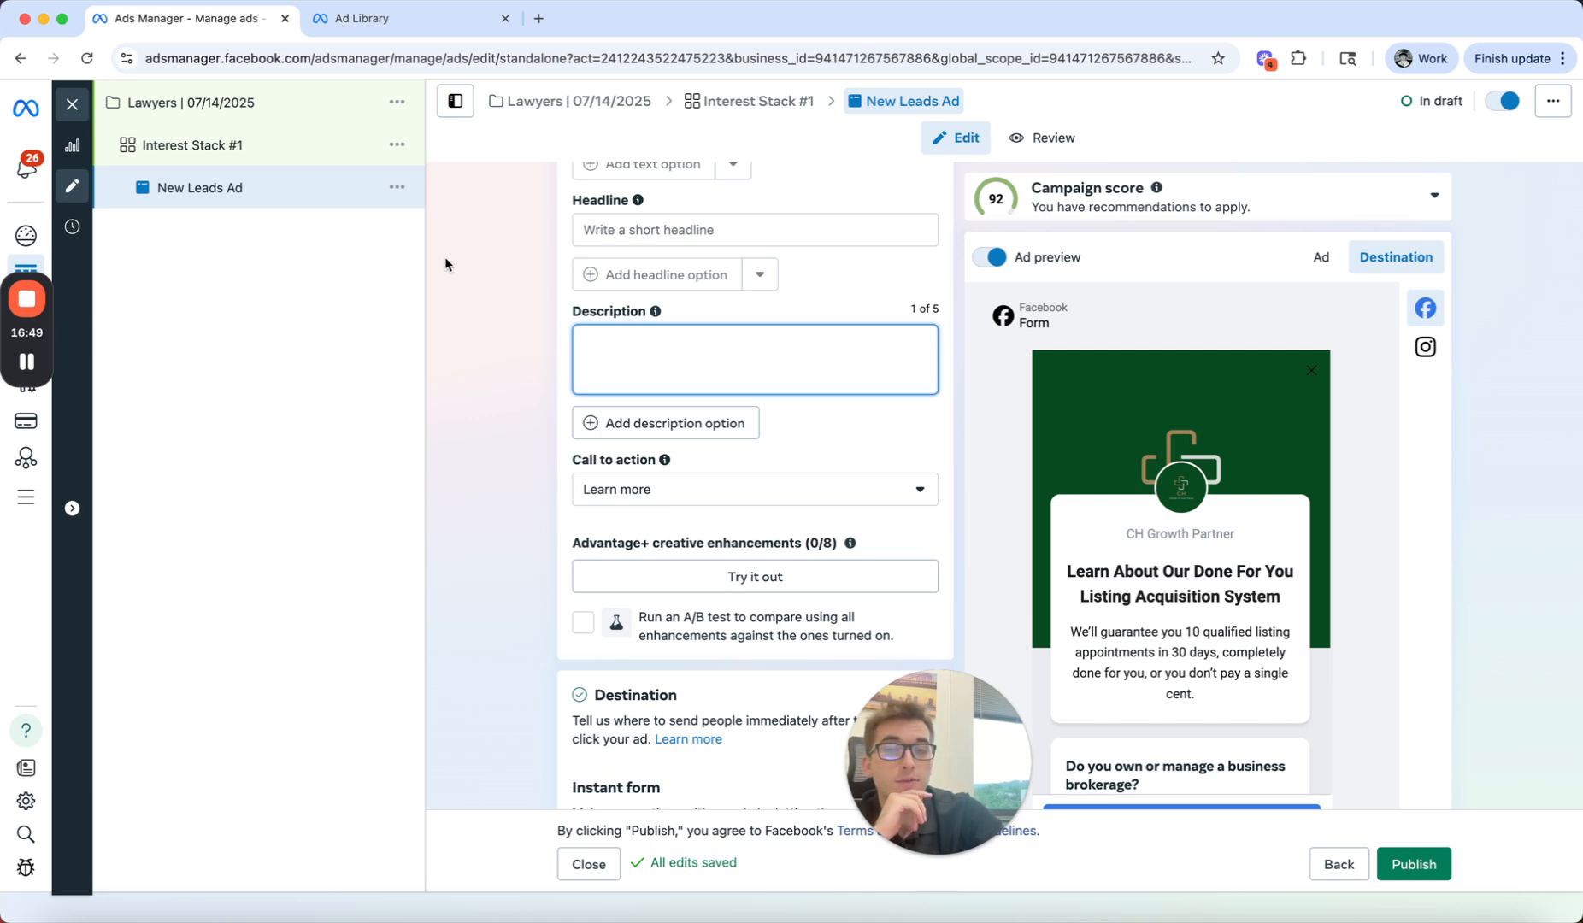
Step: Browse the active instant forms and duplicate the "BB | Double Pipeline - VSL Link - New Colors" form
{"action": "scroll", "coordinate": [445, 264], "scroll_direction": "down", "scroll_amount": 1}
{"action": "scroll", "coordinate": [489, 435], "scroll_direction": "down", "scroll_amount": 6}
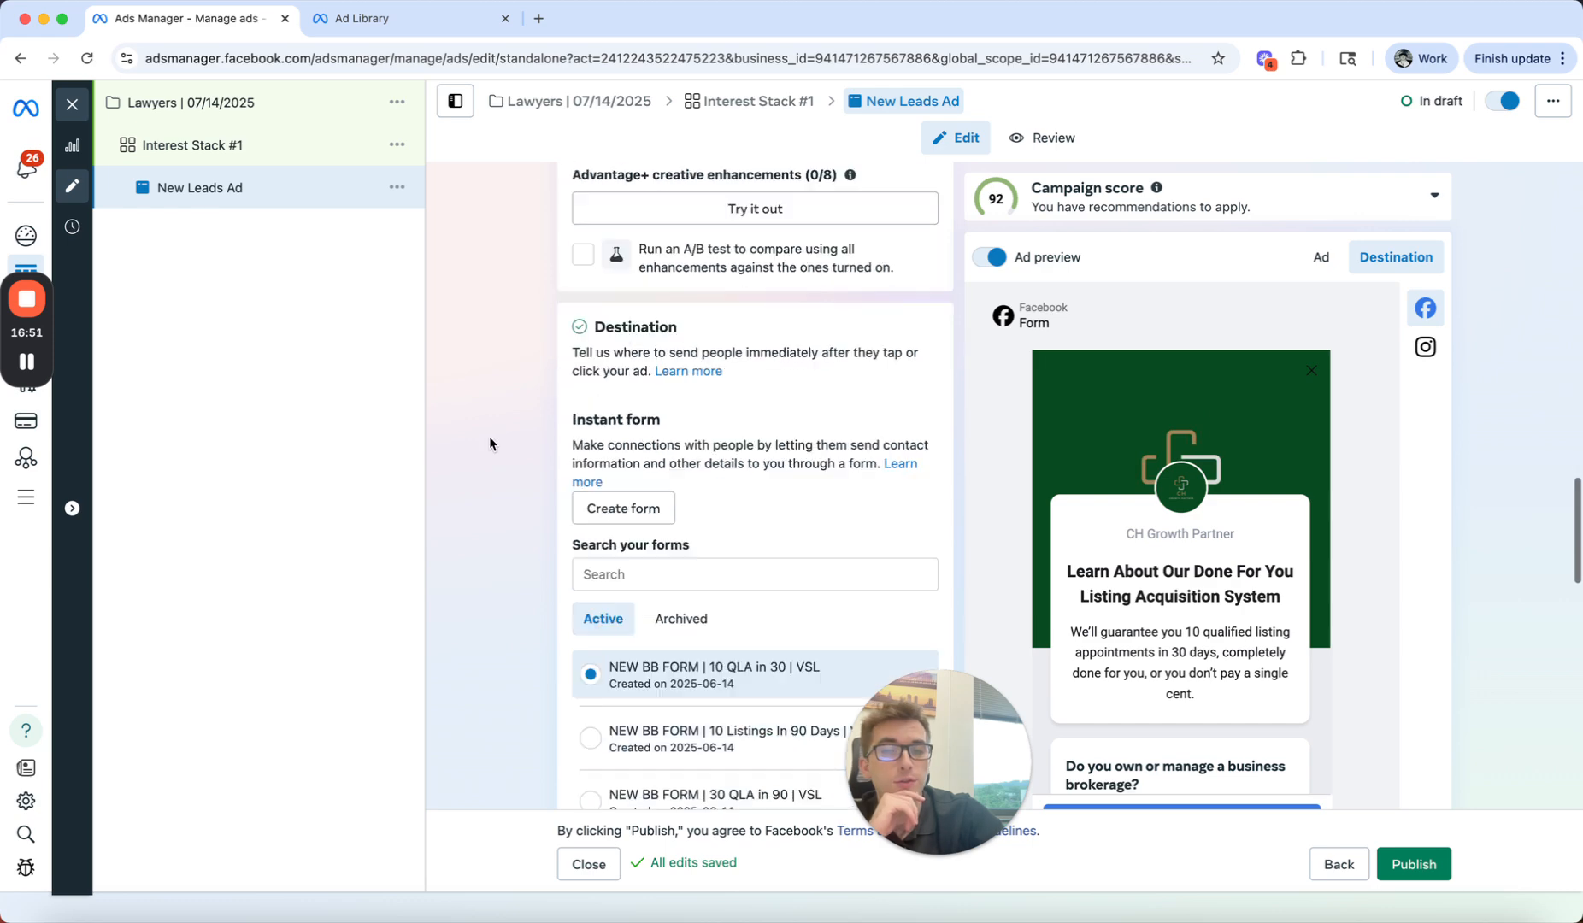
{"action": "scroll", "coordinate": [640, 507], "scroll_direction": "down", "scroll_amount": 15}
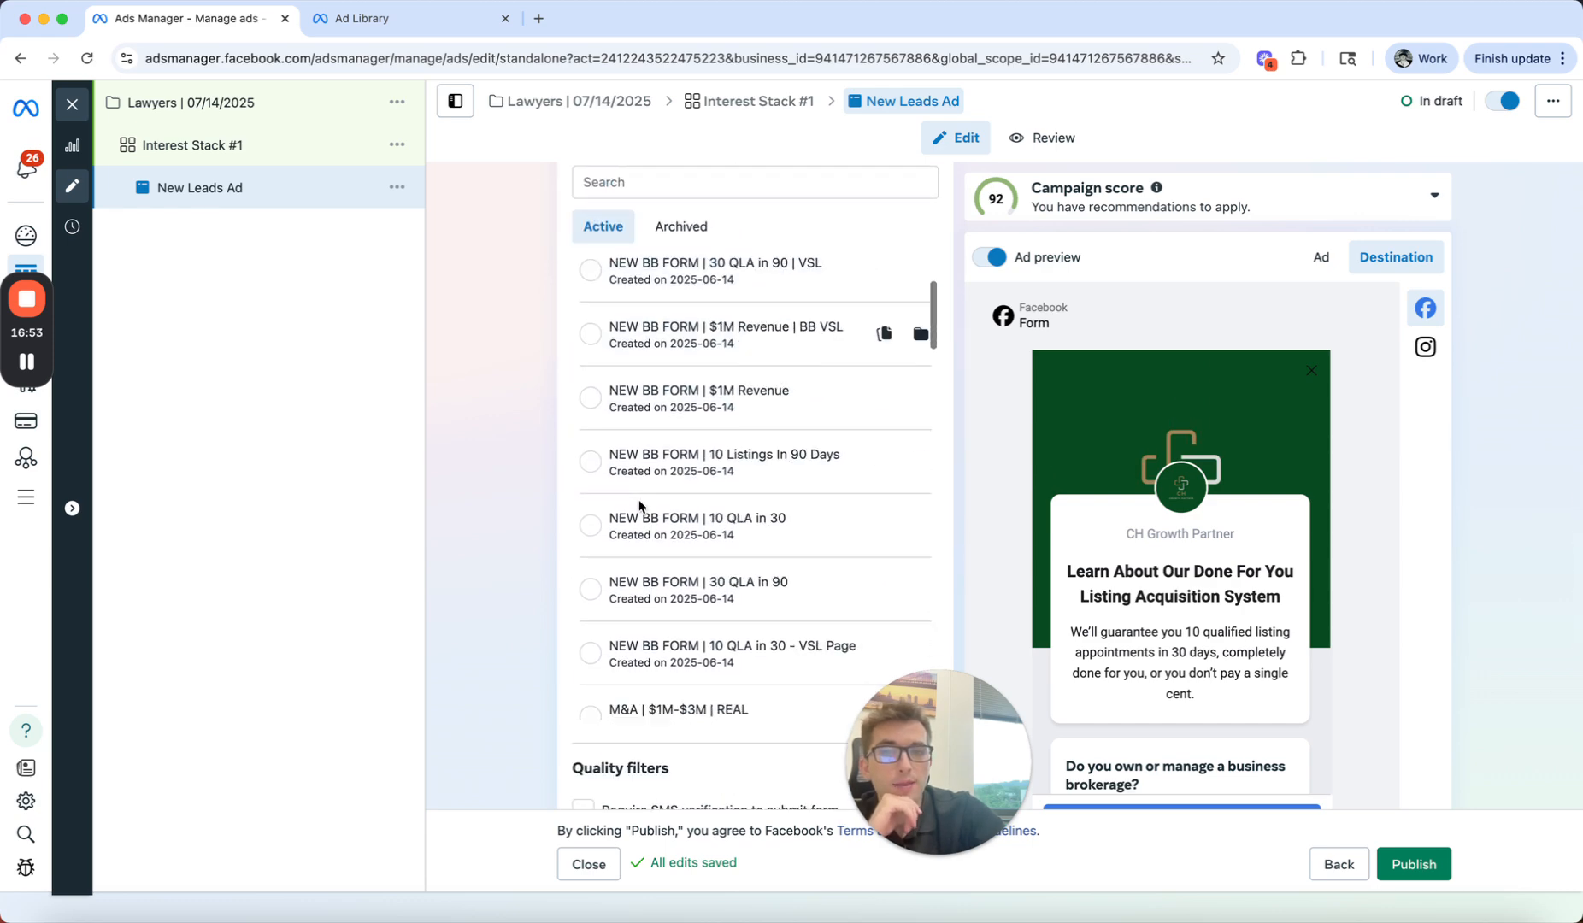
{"action": "scroll", "coordinate": [640, 507], "scroll_direction": "down", "scroll_amount": 10}
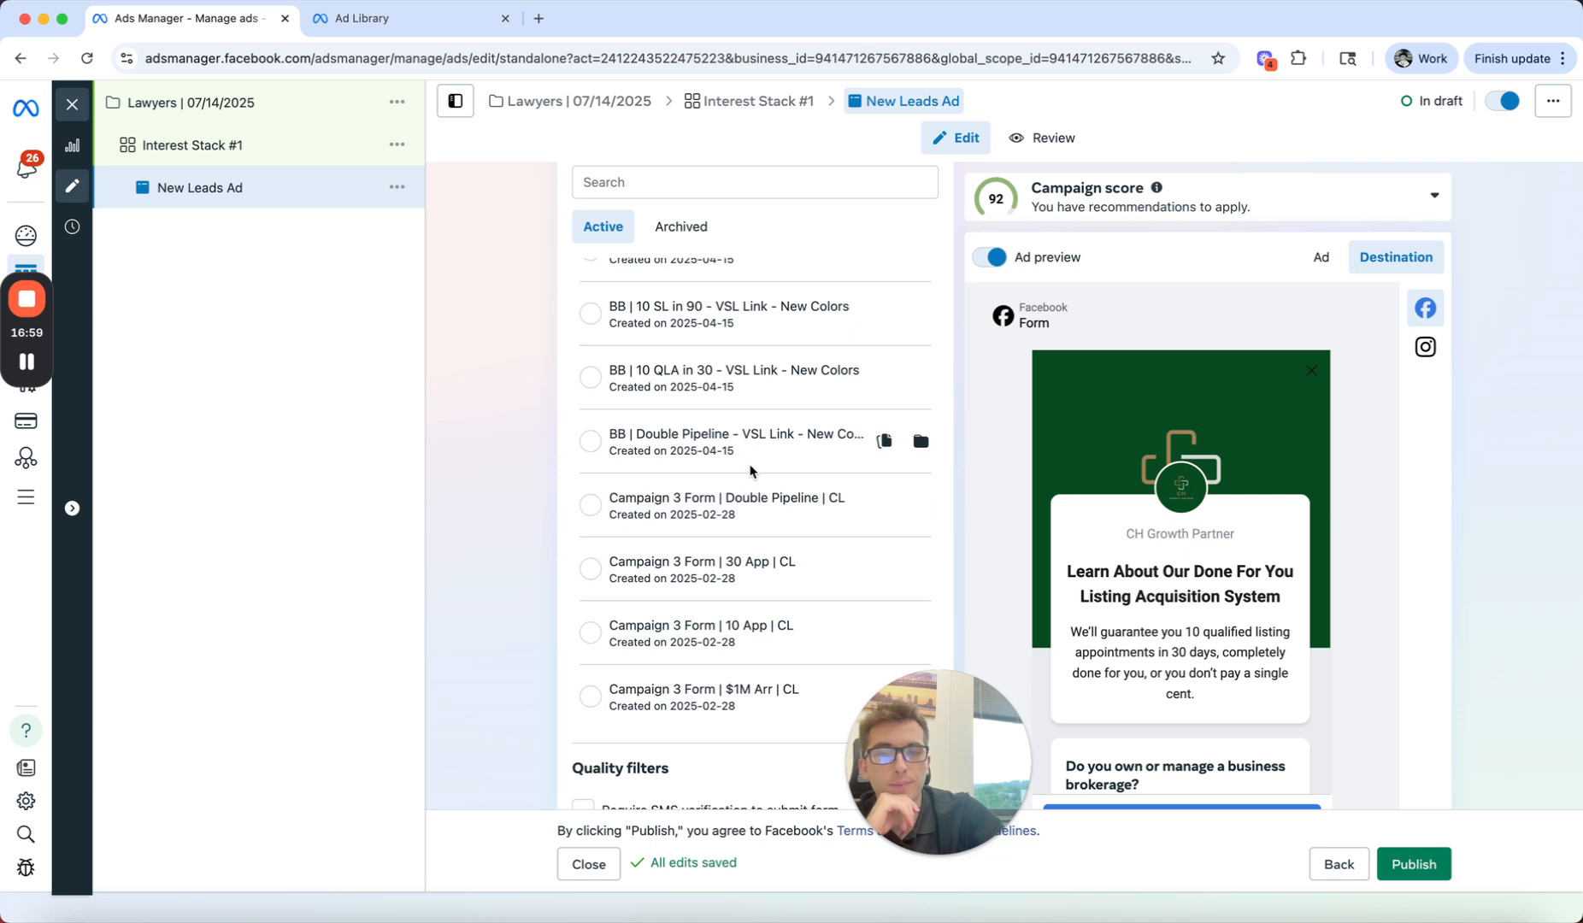
{"action": "scroll", "coordinate": [749, 451], "scroll_direction": "up", "scroll_amount": 1}
{"action": "scroll", "coordinate": [711, 508], "scroll_direction": "down", "scroll_amount": 2}
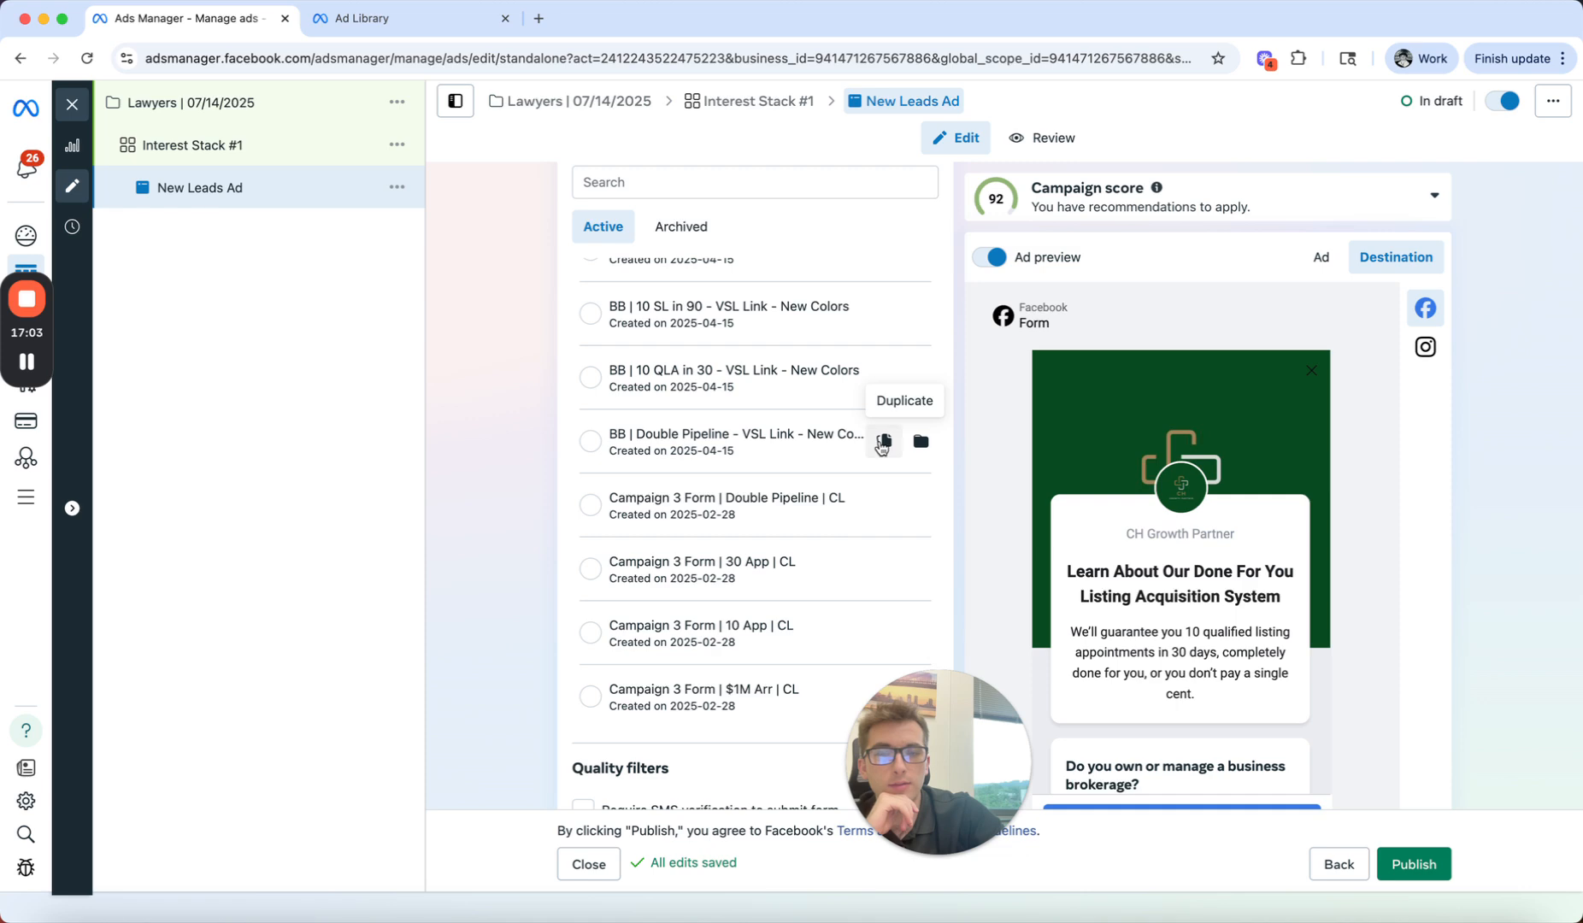
{"action": "left_click", "coordinate": [880, 443]}
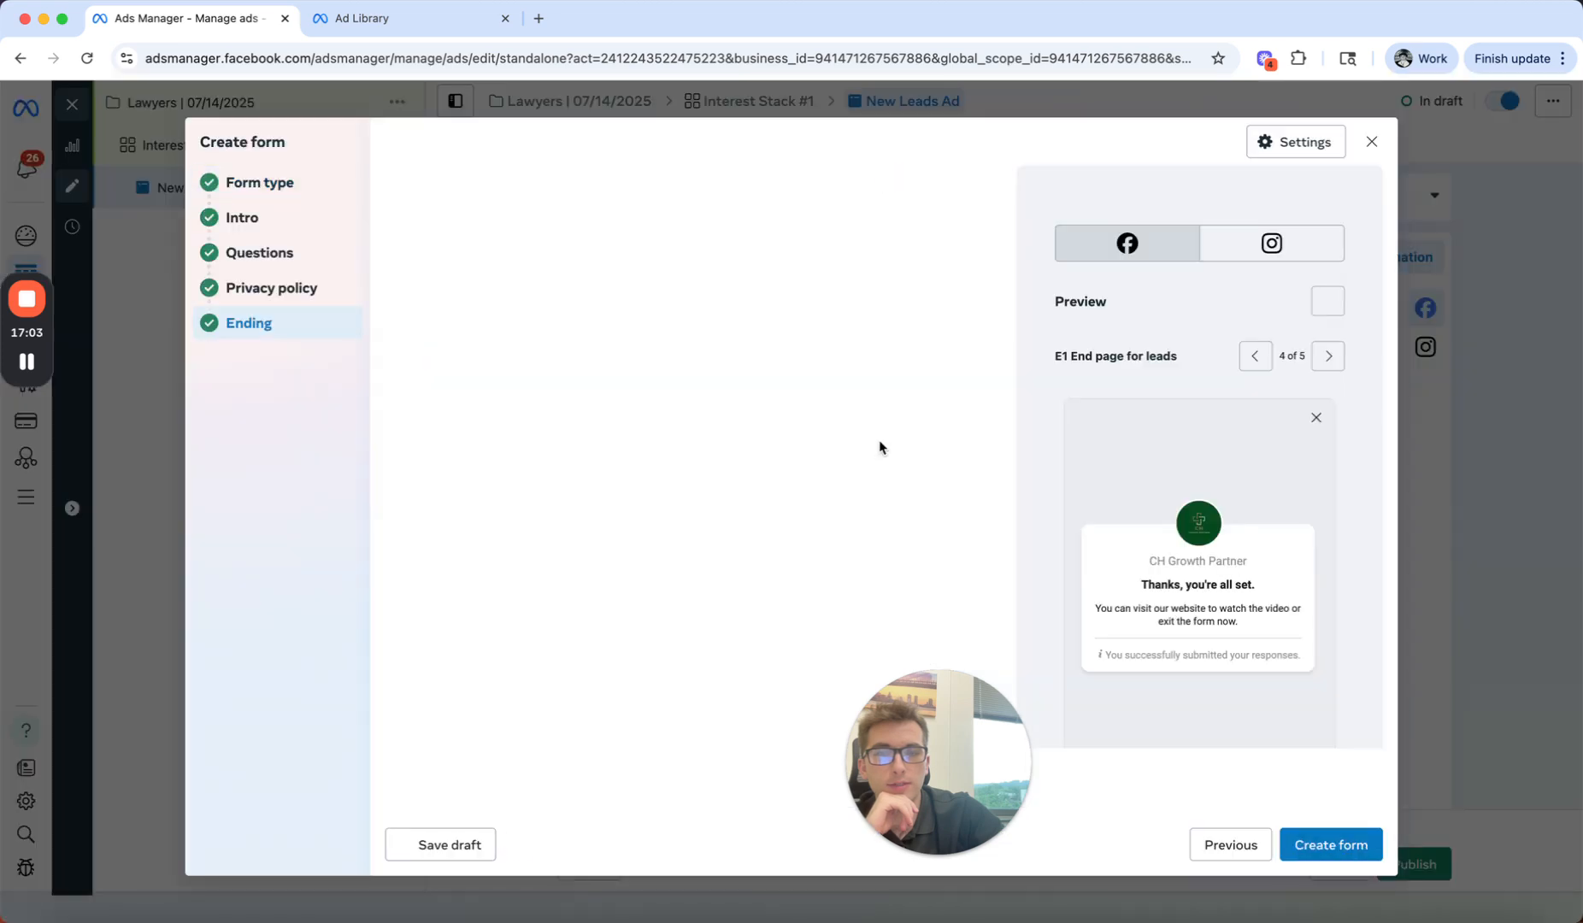
Step: Open the duplicated form's type settings and examine its previewed intro headline, guarantee text and first qualifying question
{"action": "left_click", "coordinate": [323, 189]}
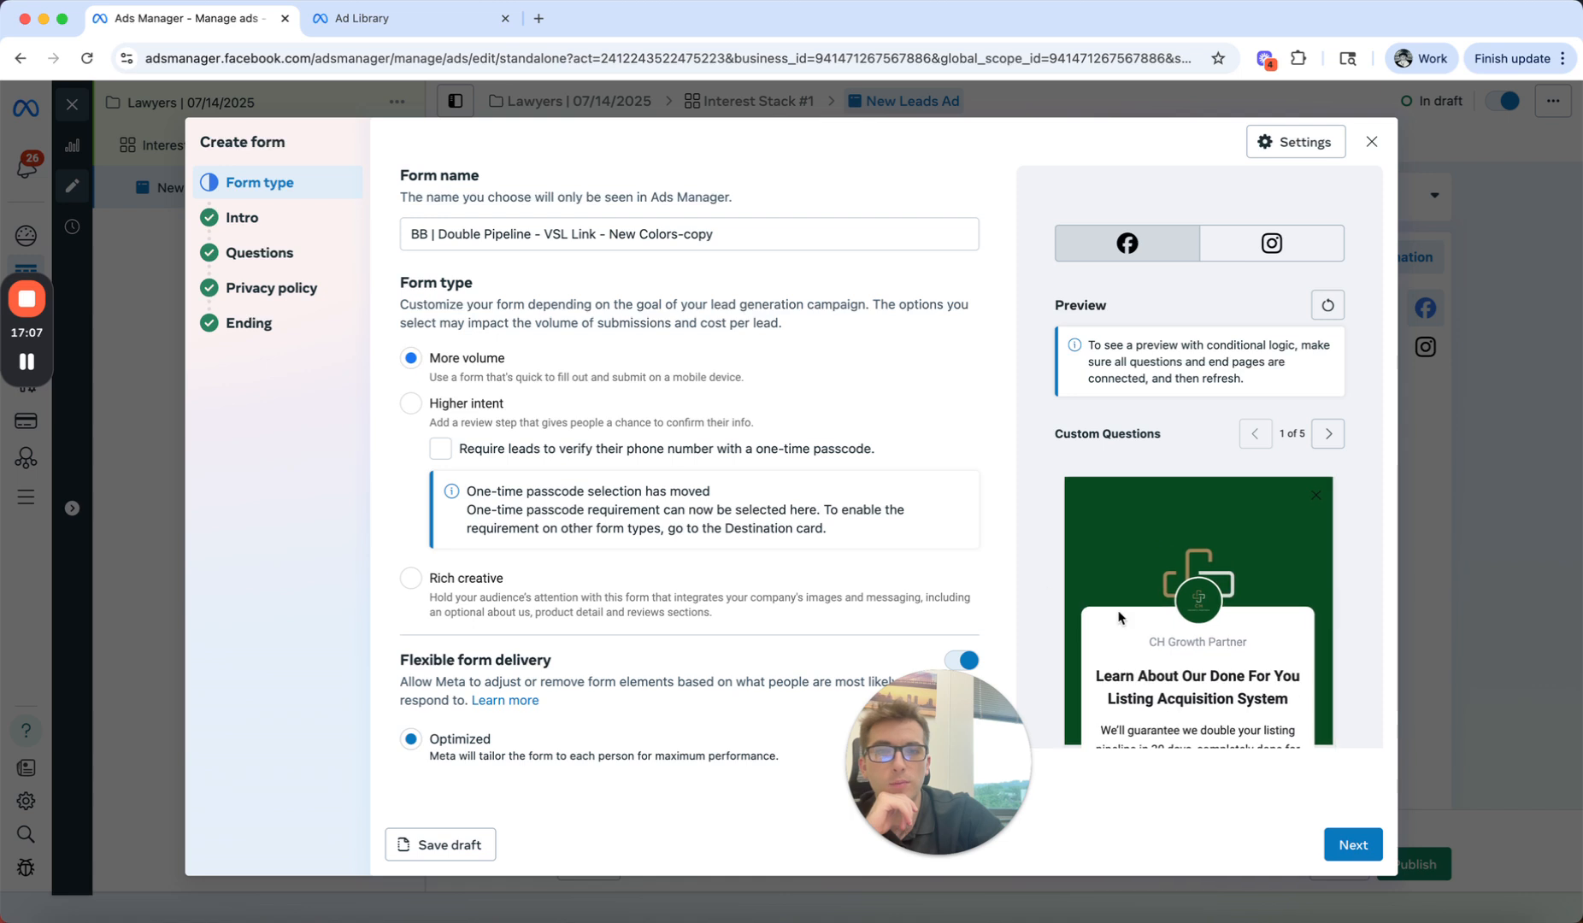
{"action": "scroll", "coordinate": [1232, 654], "scroll_direction": "down", "scroll_amount": 3}
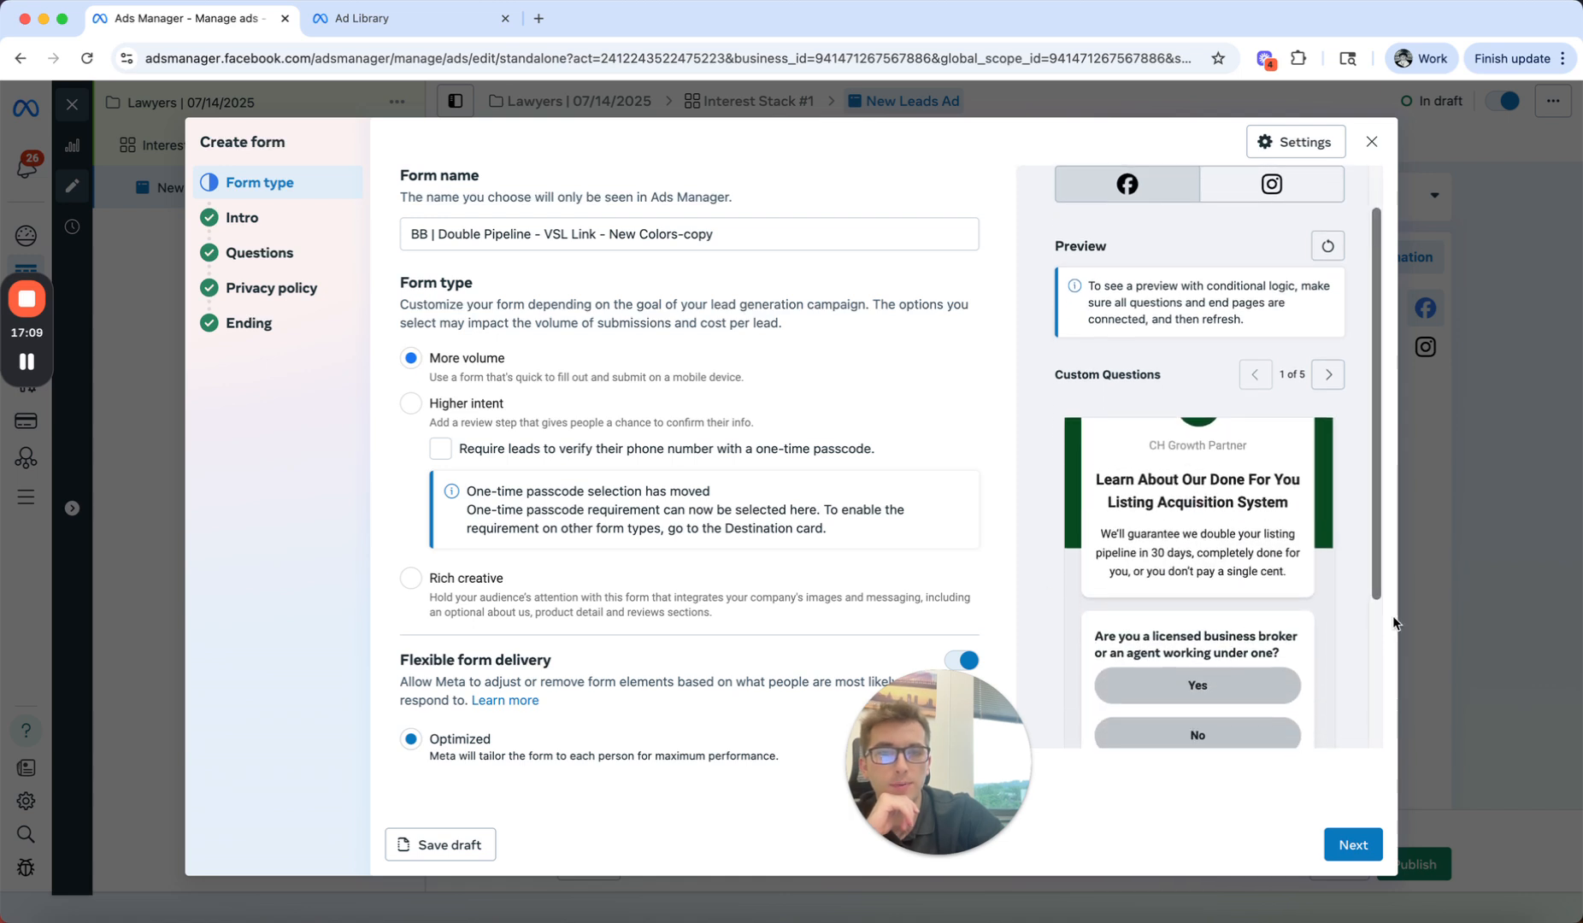
{"action": "scroll", "coordinate": [1256, 629], "scroll_direction": "down", "scroll_amount": 3}
{"action": "scroll", "coordinate": [1256, 629], "scroll_direction": "up", "scroll_amount": 1}
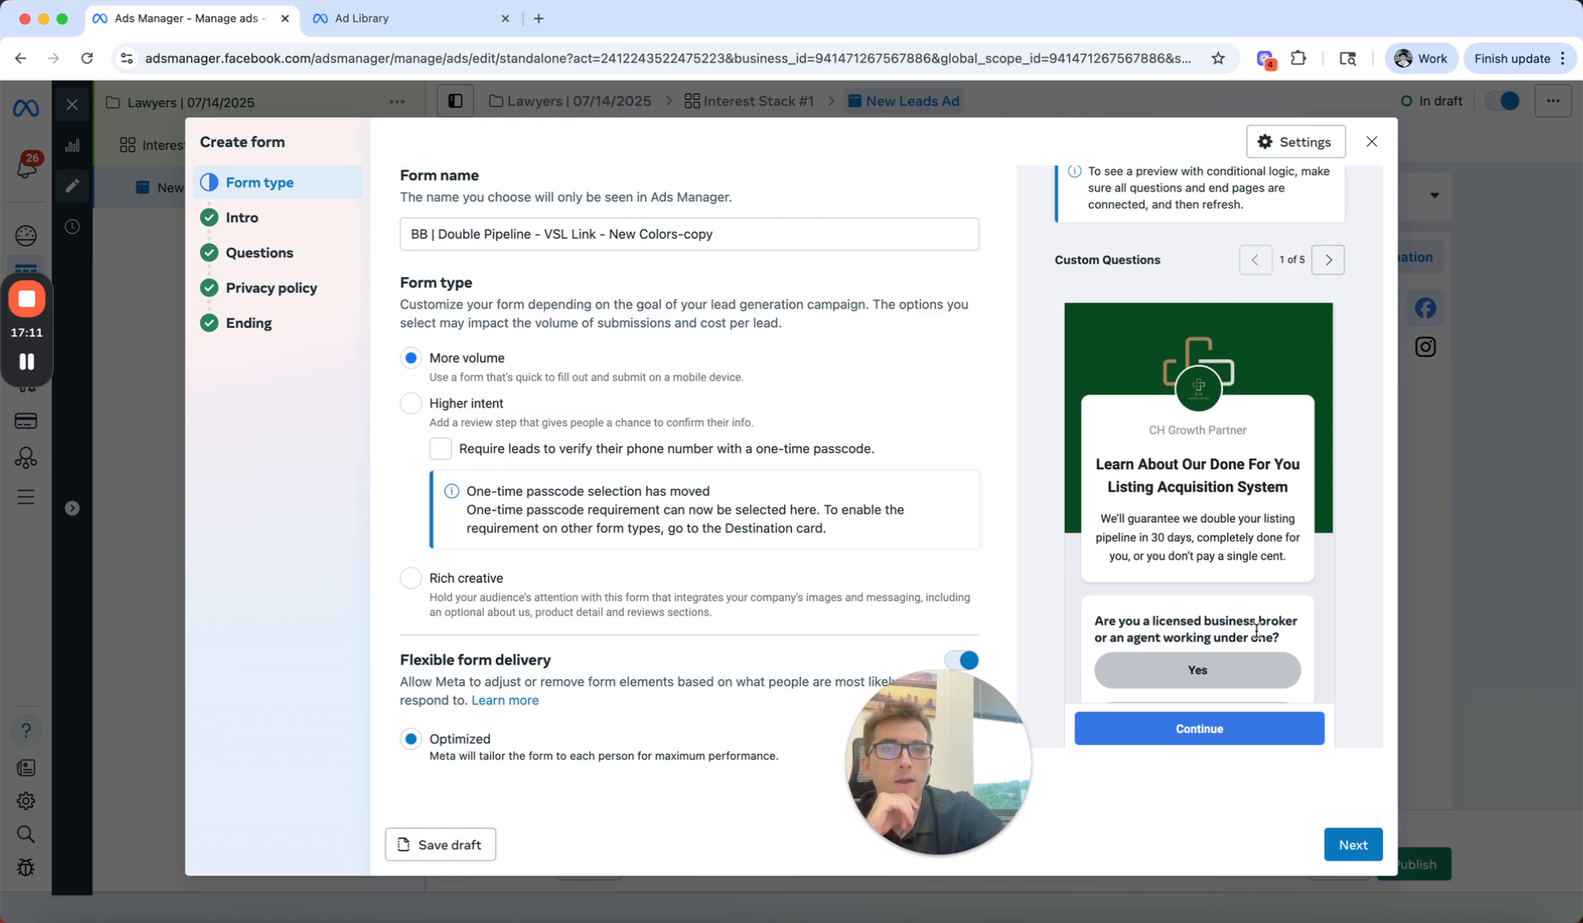
{"action": "left_click_drag", "start_coordinate": [1294, 494], "coordinate": [1057, 460]}
{"action": "left_click", "coordinate": [1057, 465]}
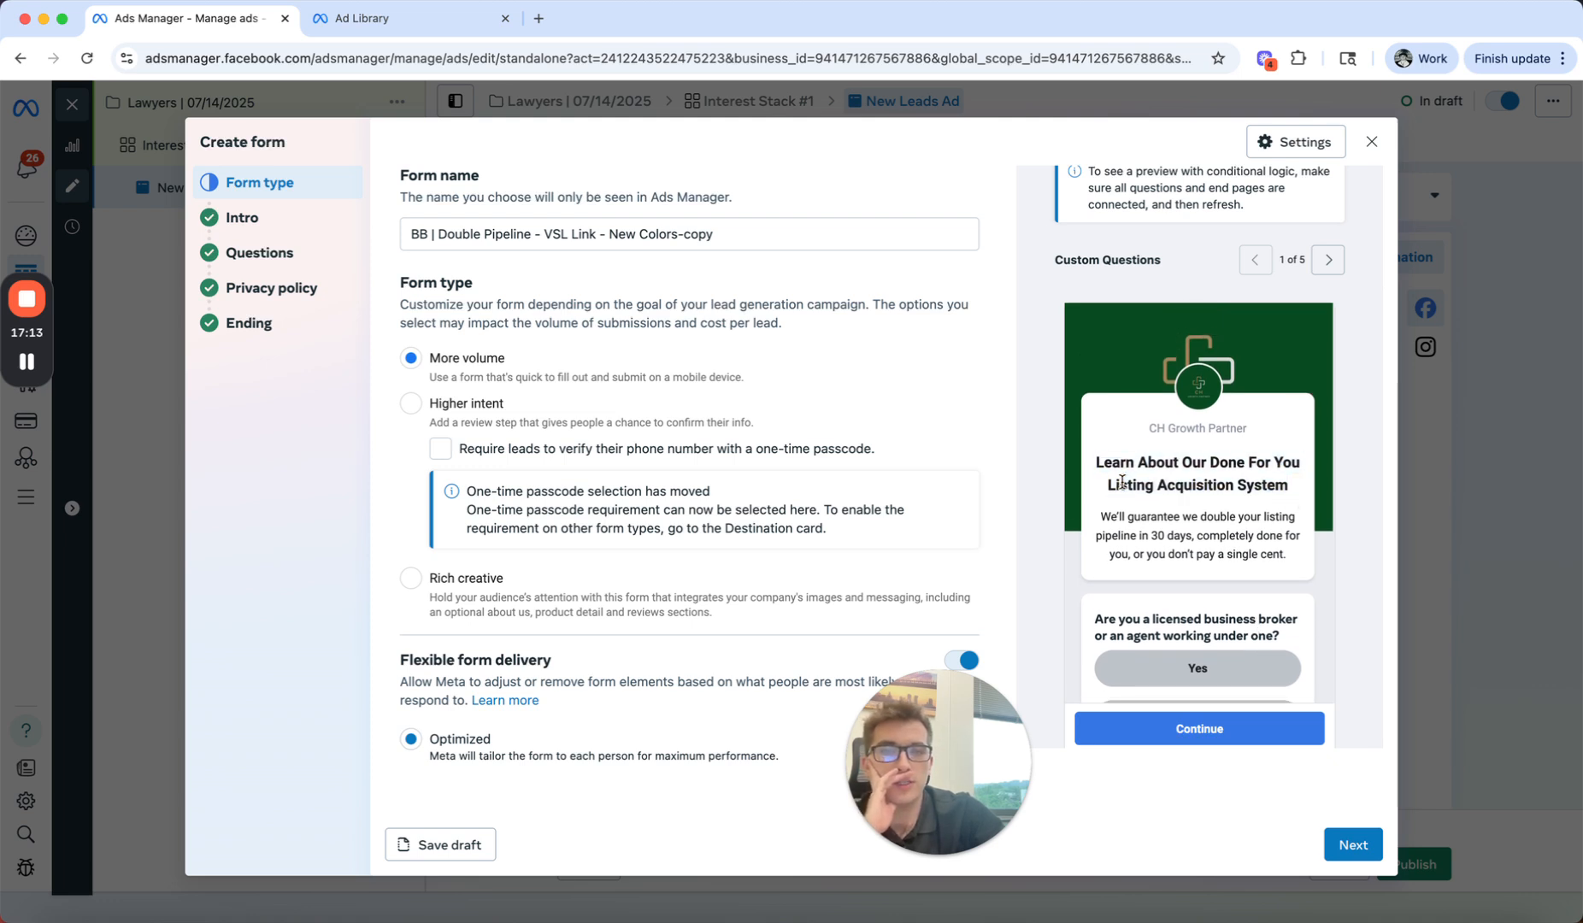
{"action": "triple_click", "coordinate": [1188, 542]}
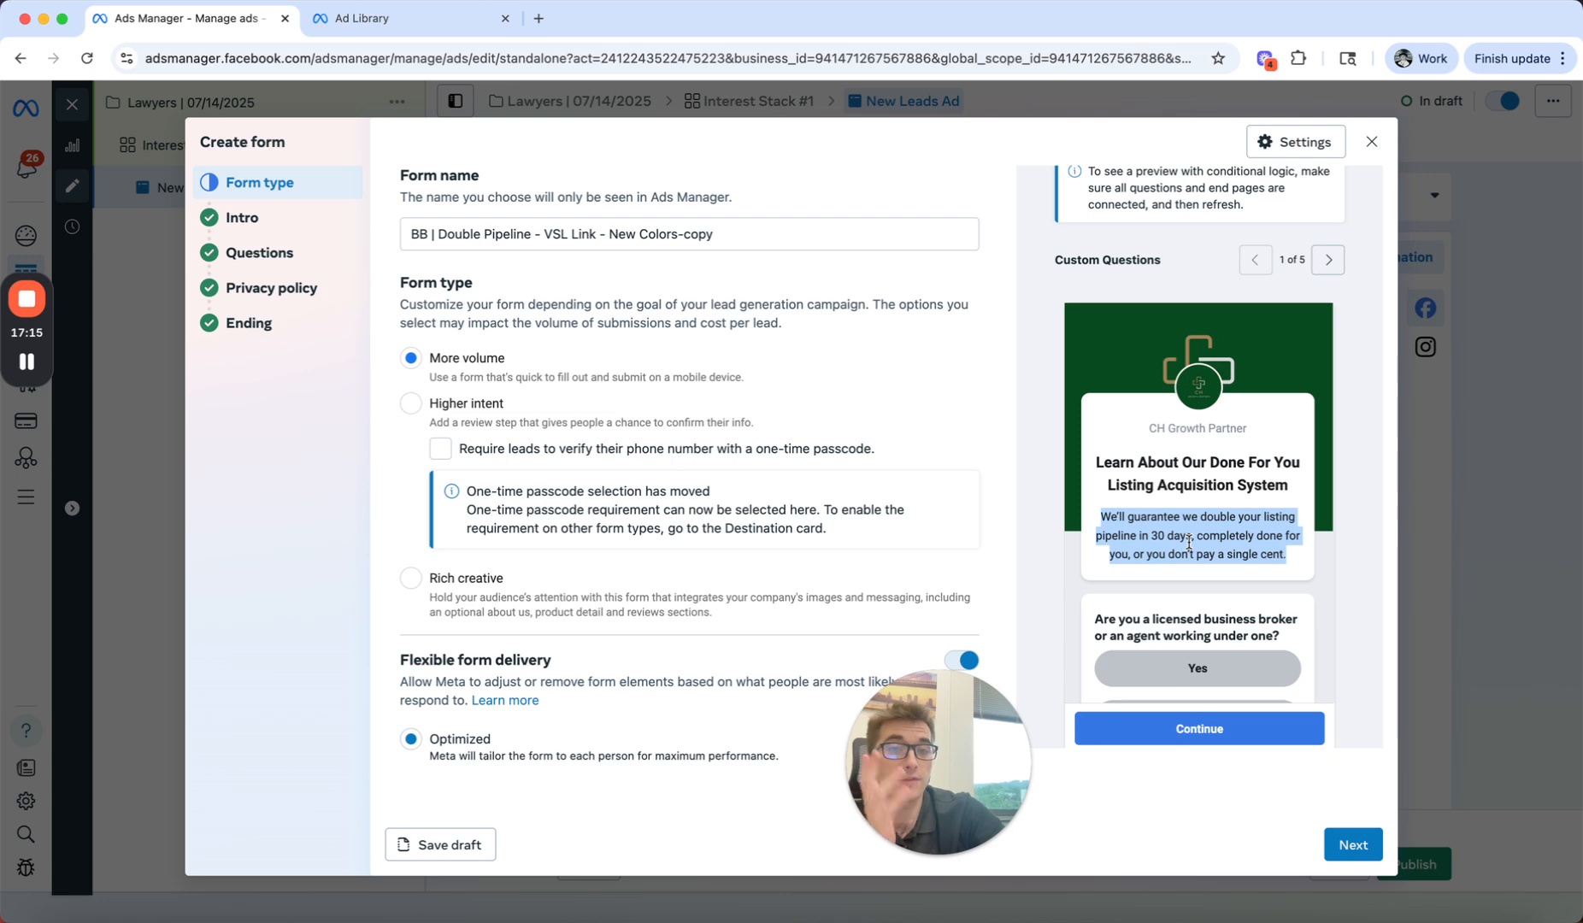
{"action": "left_click", "coordinate": [1188, 541]}
{"action": "scroll", "coordinate": [1192, 564], "scroll_direction": "down", "scroll_amount": 1}
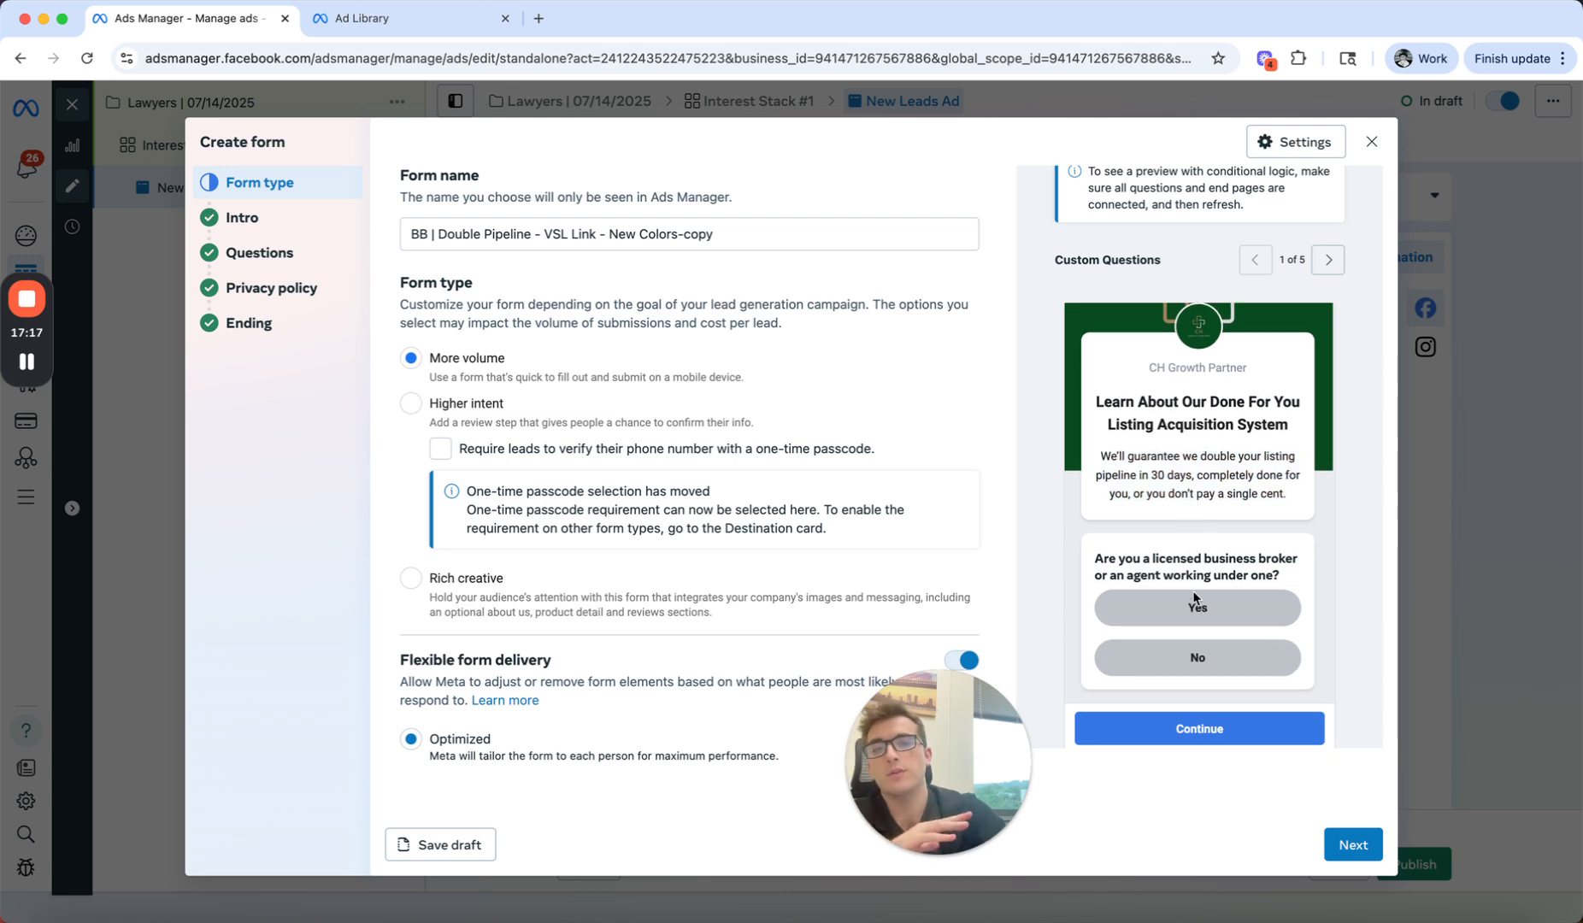
{"action": "scroll", "coordinate": [1194, 595], "scroll_direction": "down", "scroll_amount": 1}
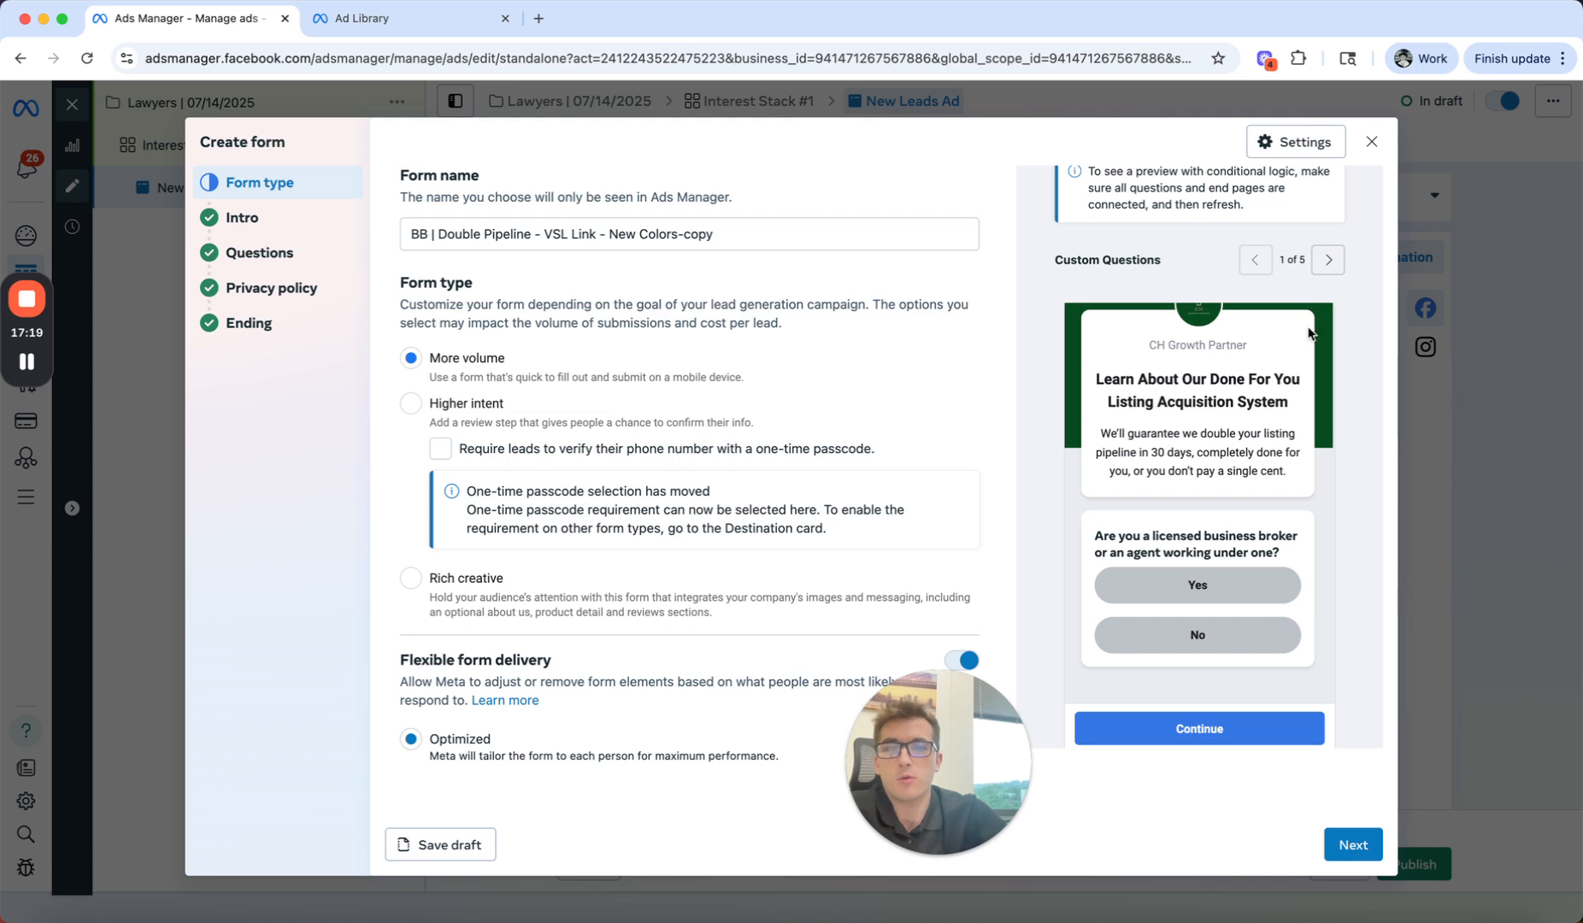
Step: Examine the previewed contact information page and look through the form's Questions, Privacy policy and Form type sections
{"action": "left_click", "coordinate": [1326, 259]}
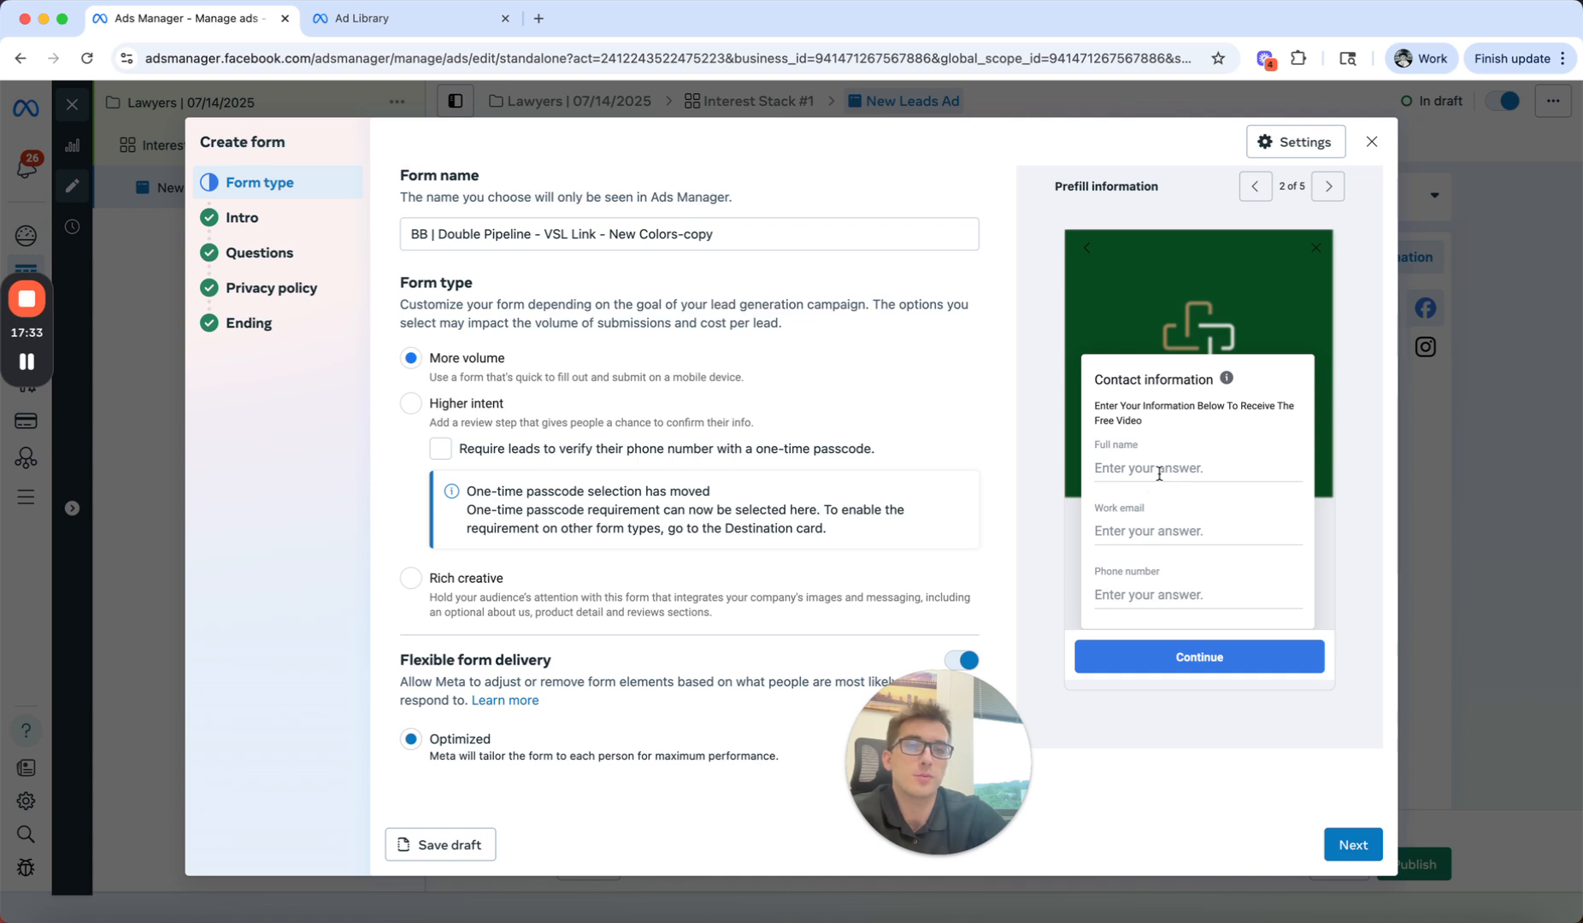
{"action": "scroll", "coordinate": [1159, 478], "scroll_direction": "down", "scroll_amount": 1}
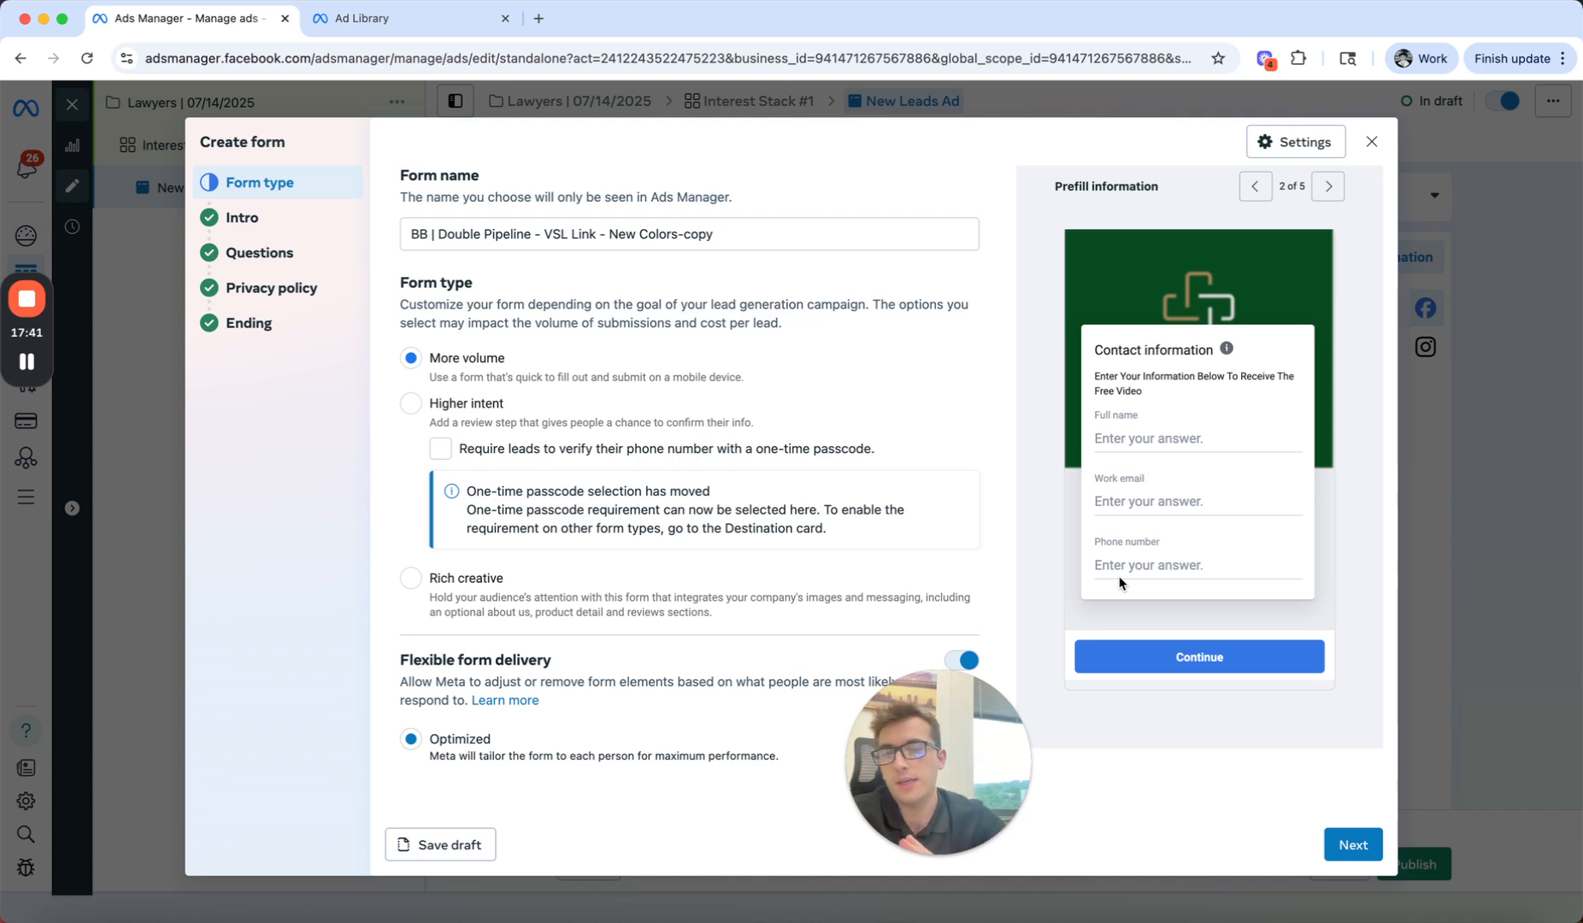
{"action": "left_click", "coordinate": [275, 251]}
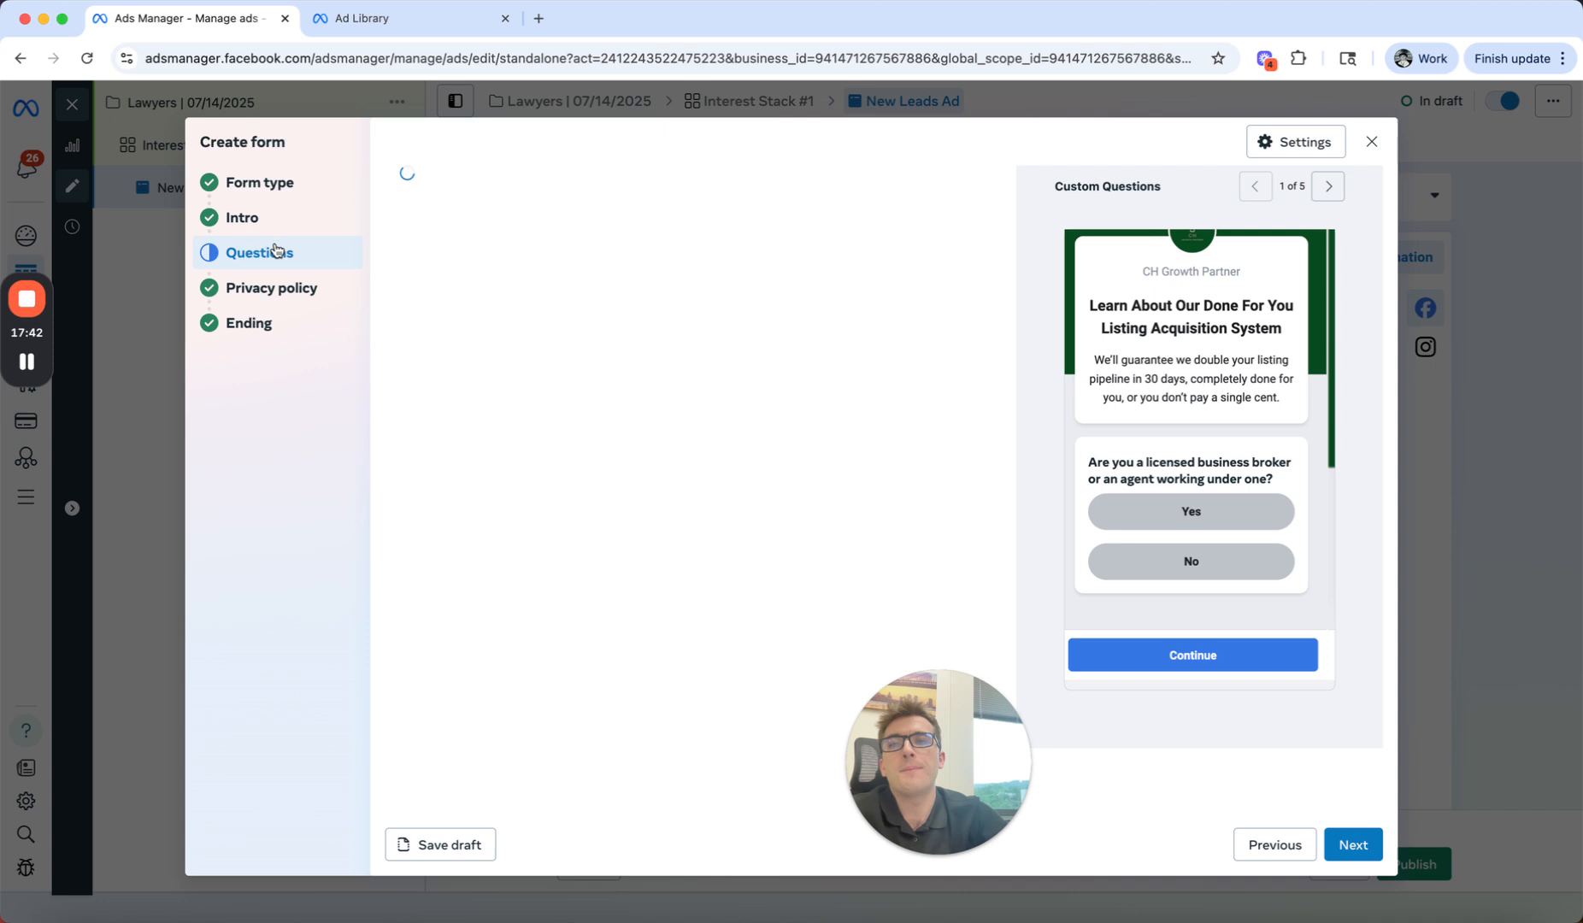
{"action": "left_click", "coordinate": [255, 295]}
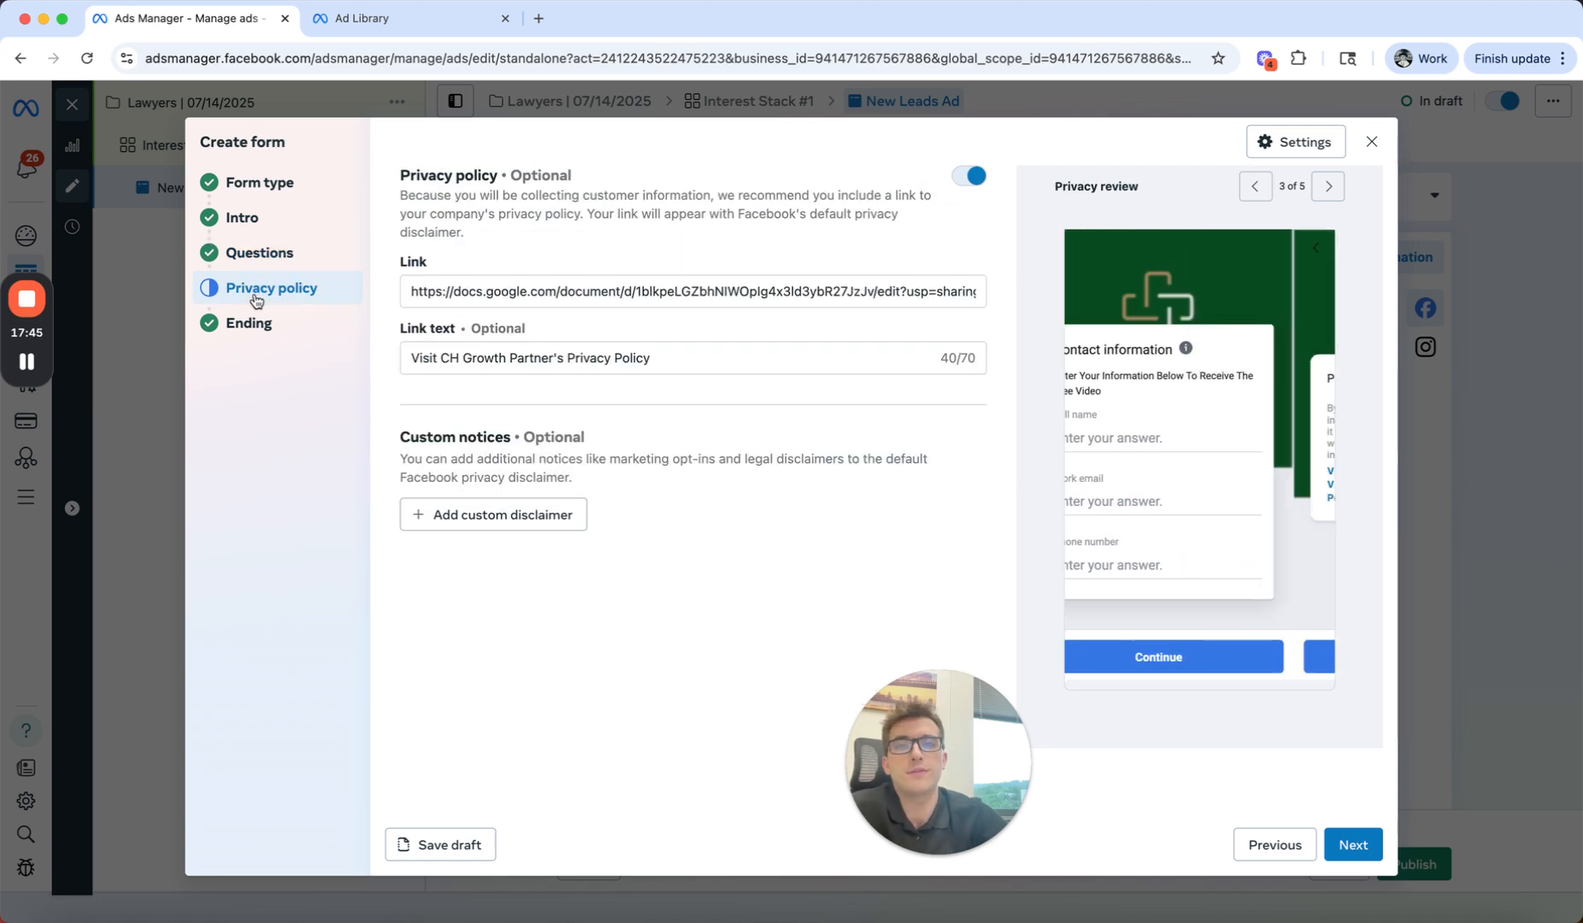
{"action": "left_click", "coordinate": [267, 255]}
{"action": "left_click", "coordinate": [275, 222]}
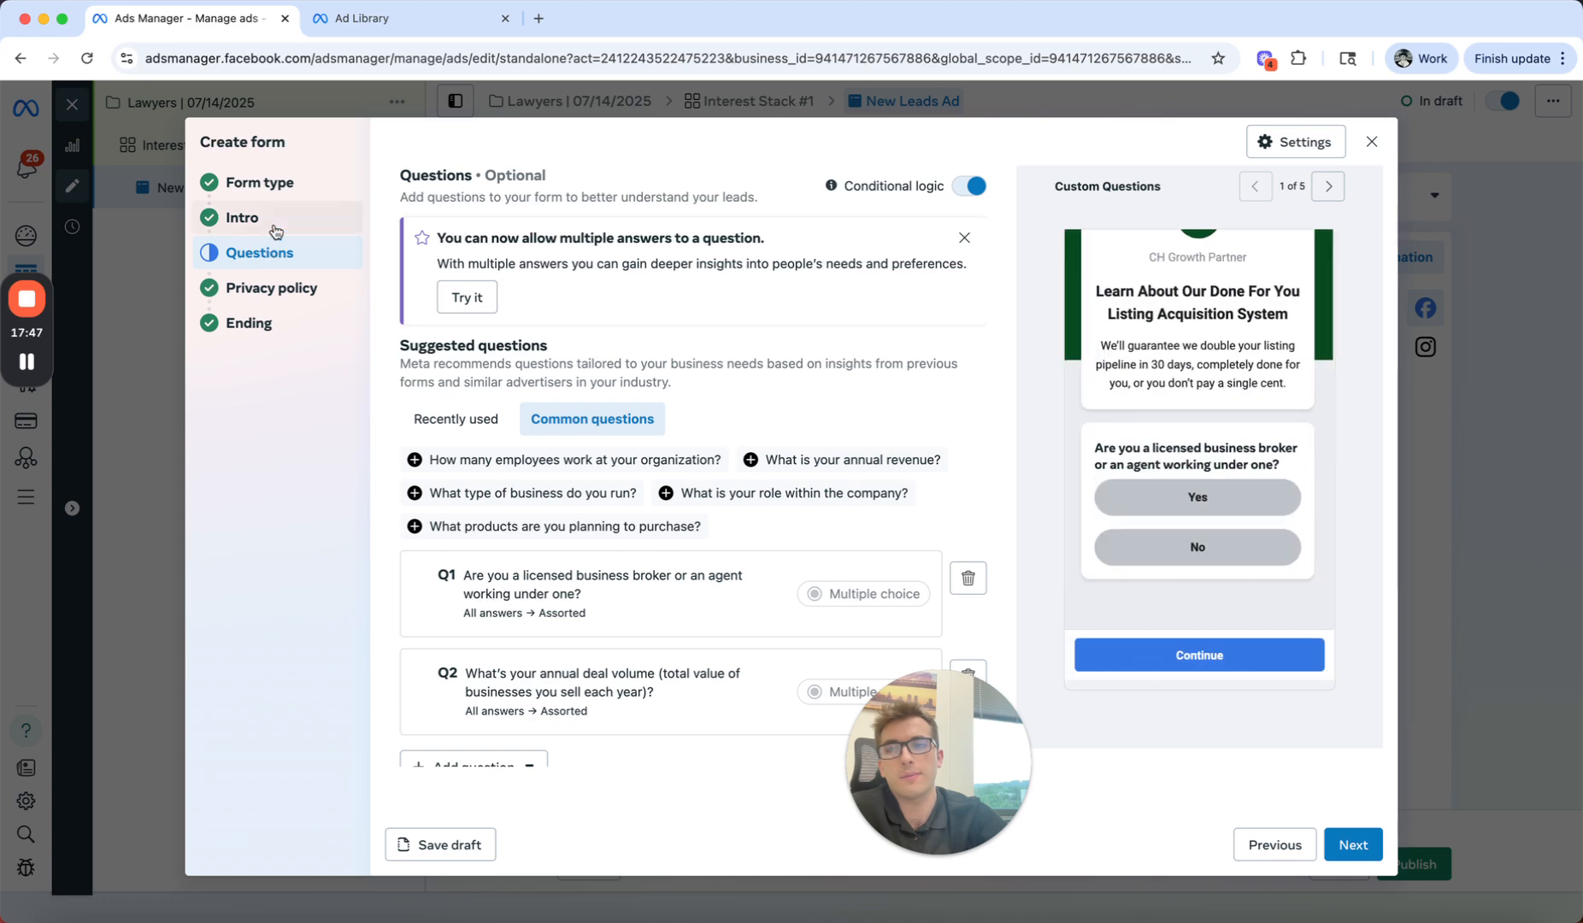
{"action": "left_click", "coordinate": [285, 194]}
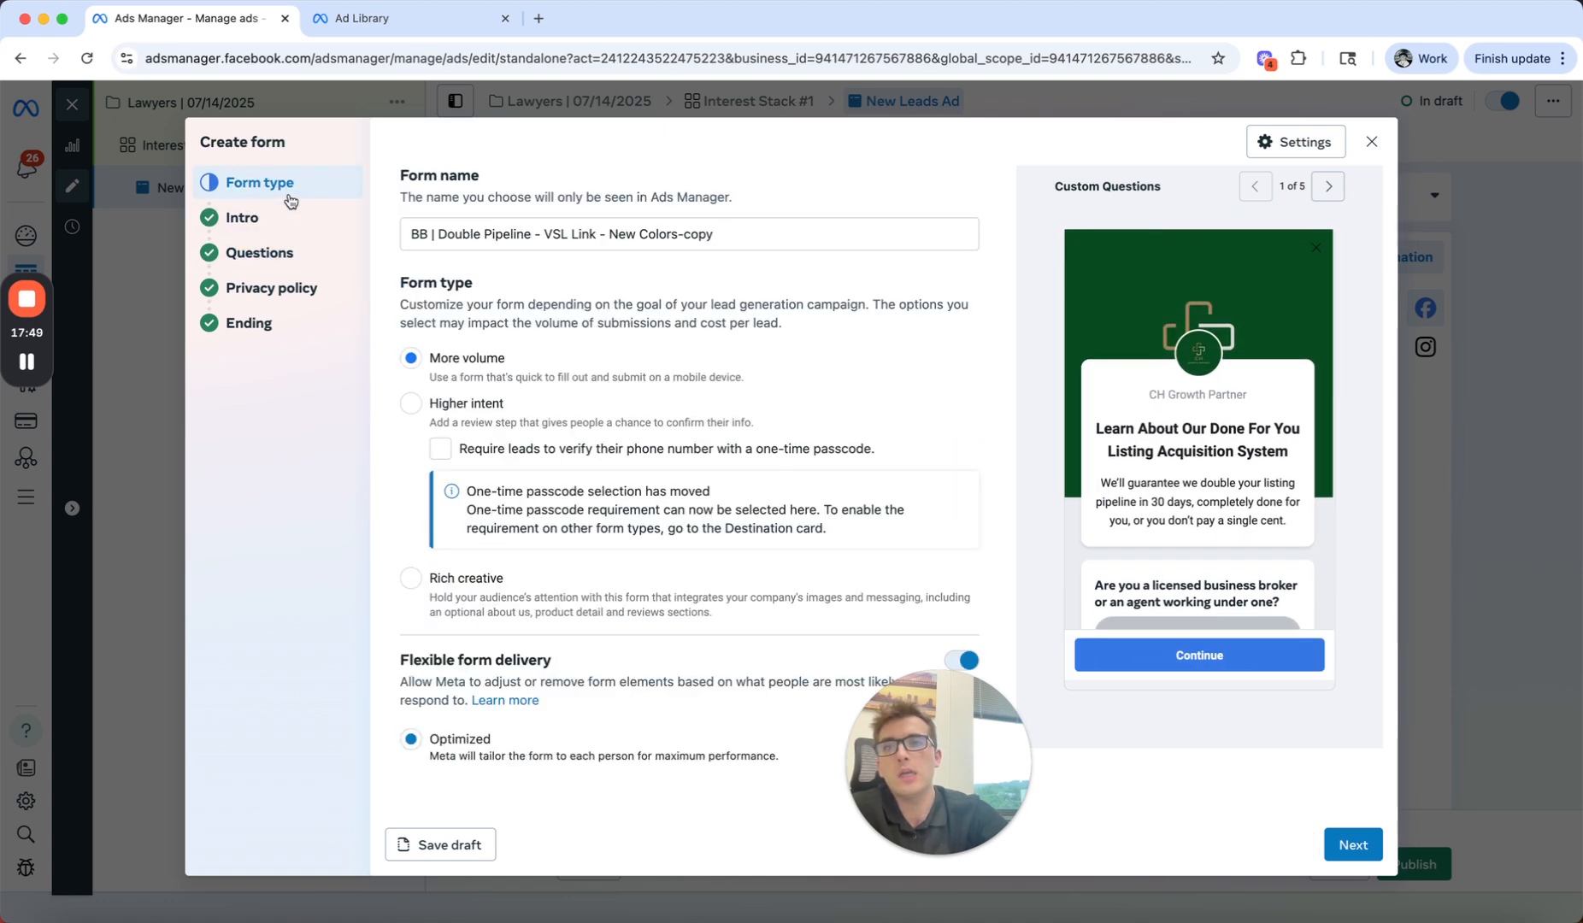
Step: Review the form's multiple-choice qualifying questions alongside the preview of its intro and first question
{"action": "left_click", "coordinate": [283, 243]}
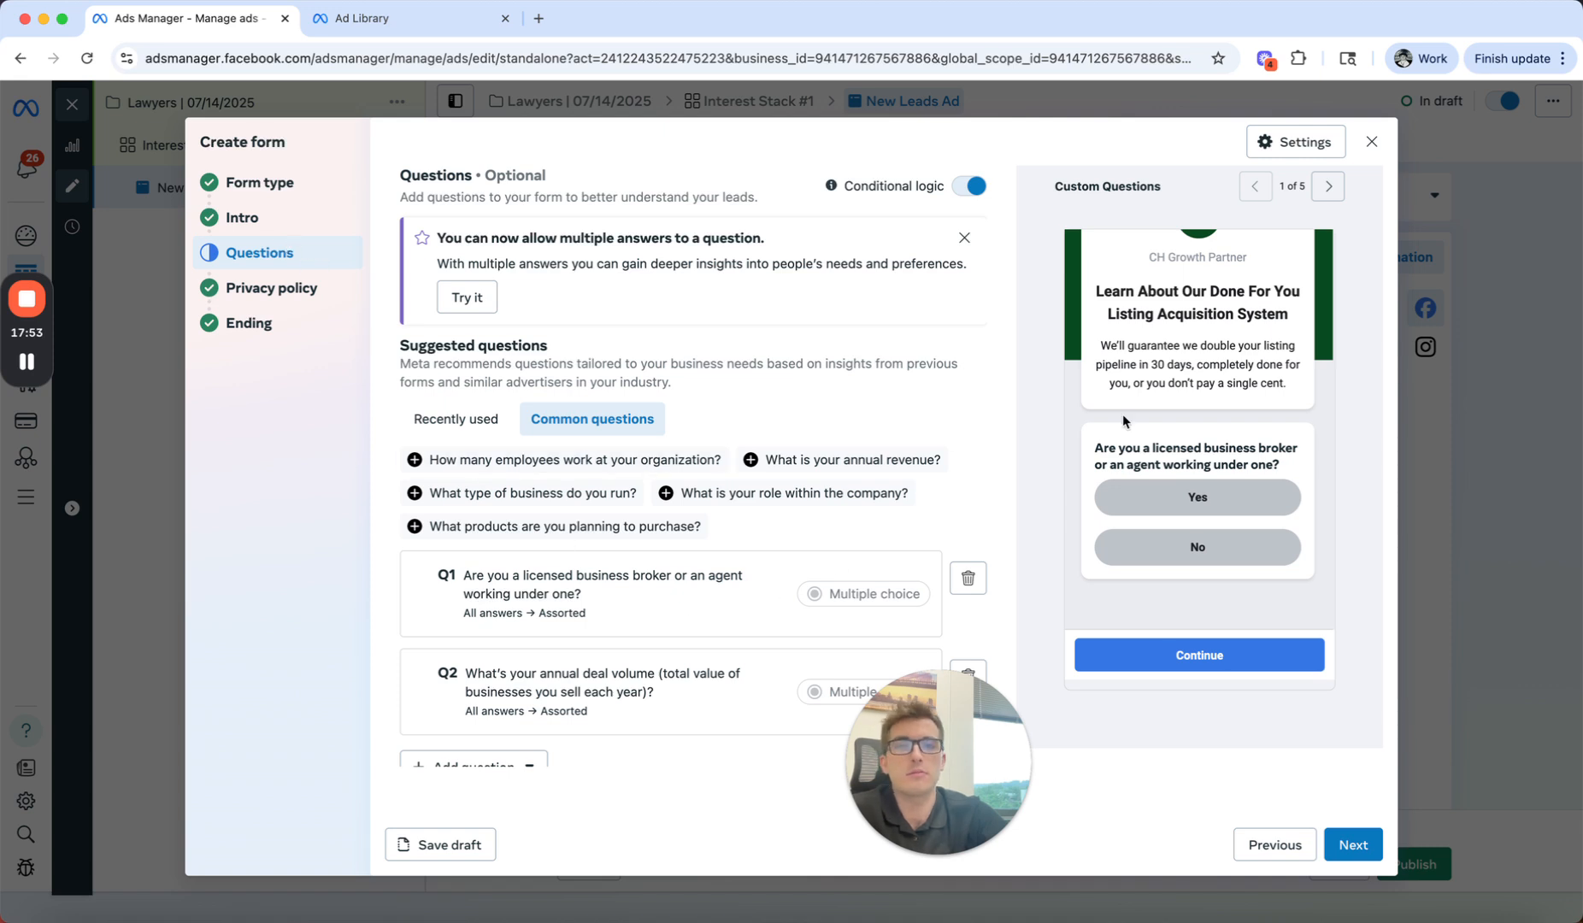
{"action": "scroll", "coordinate": [1133, 445], "scroll_direction": "up", "scroll_amount": 4}
{"action": "scroll", "coordinate": [1150, 481], "scroll_direction": "up", "scroll_amount": 3}
{"action": "scroll", "coordinate": [1150, 484], "scroll_direction": "down", "scroll_amount": 1}
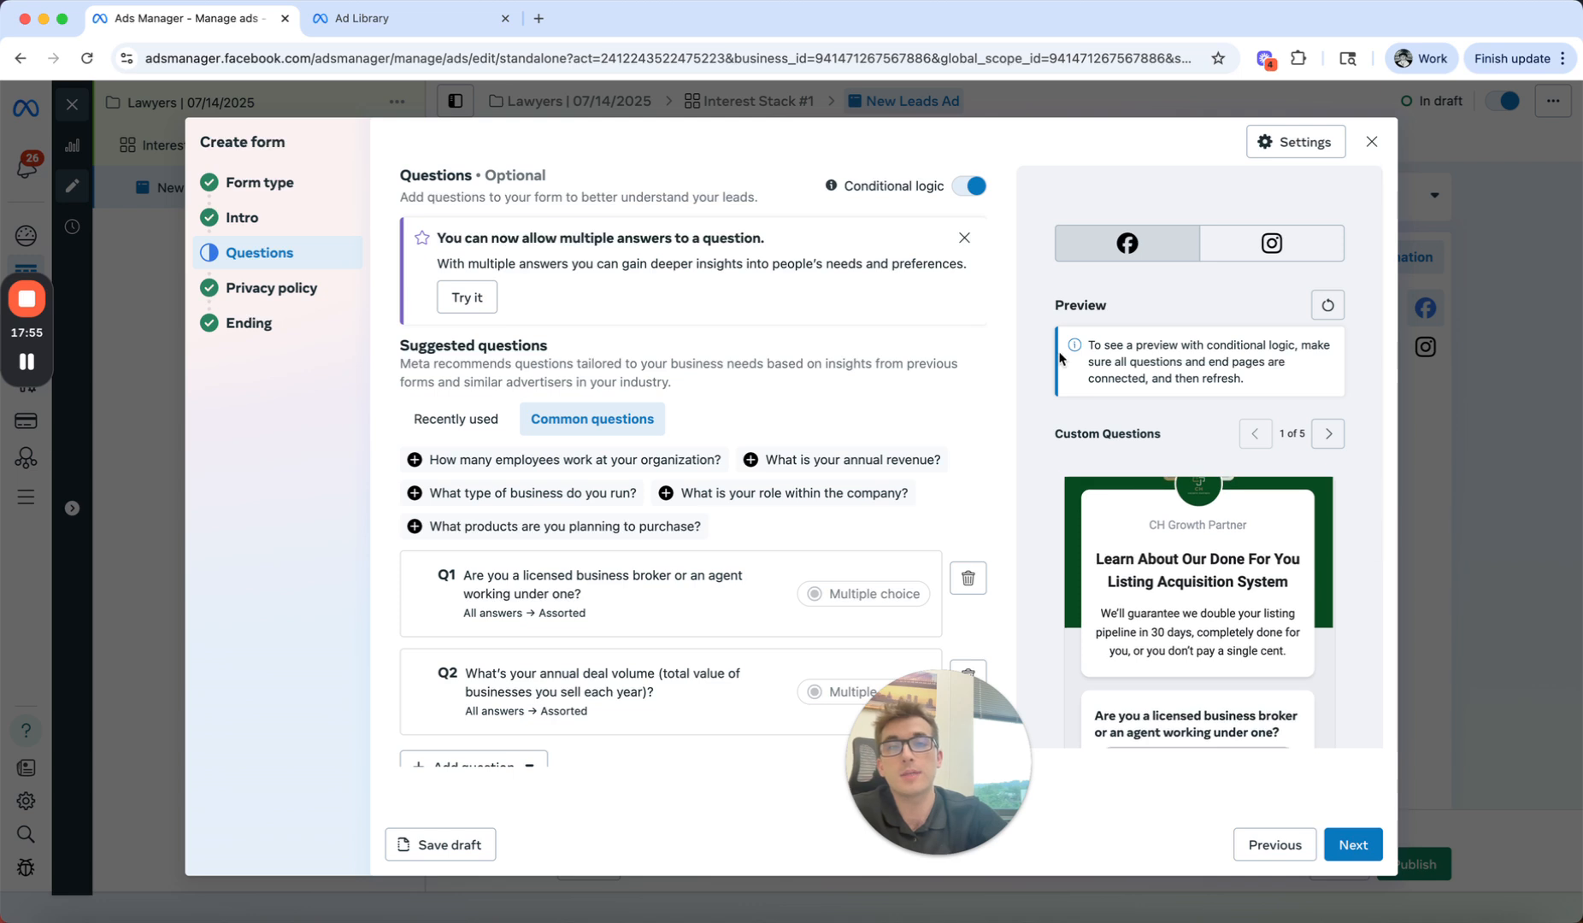
{"action": "scroll", "coordinate": [1059, 385], "scroll_direction": "down", "scroll_amount": 2}
{"action": "scroll", "coordinate": [1022, 462], "scroll_direction": "down", "scroll_amount": 2}
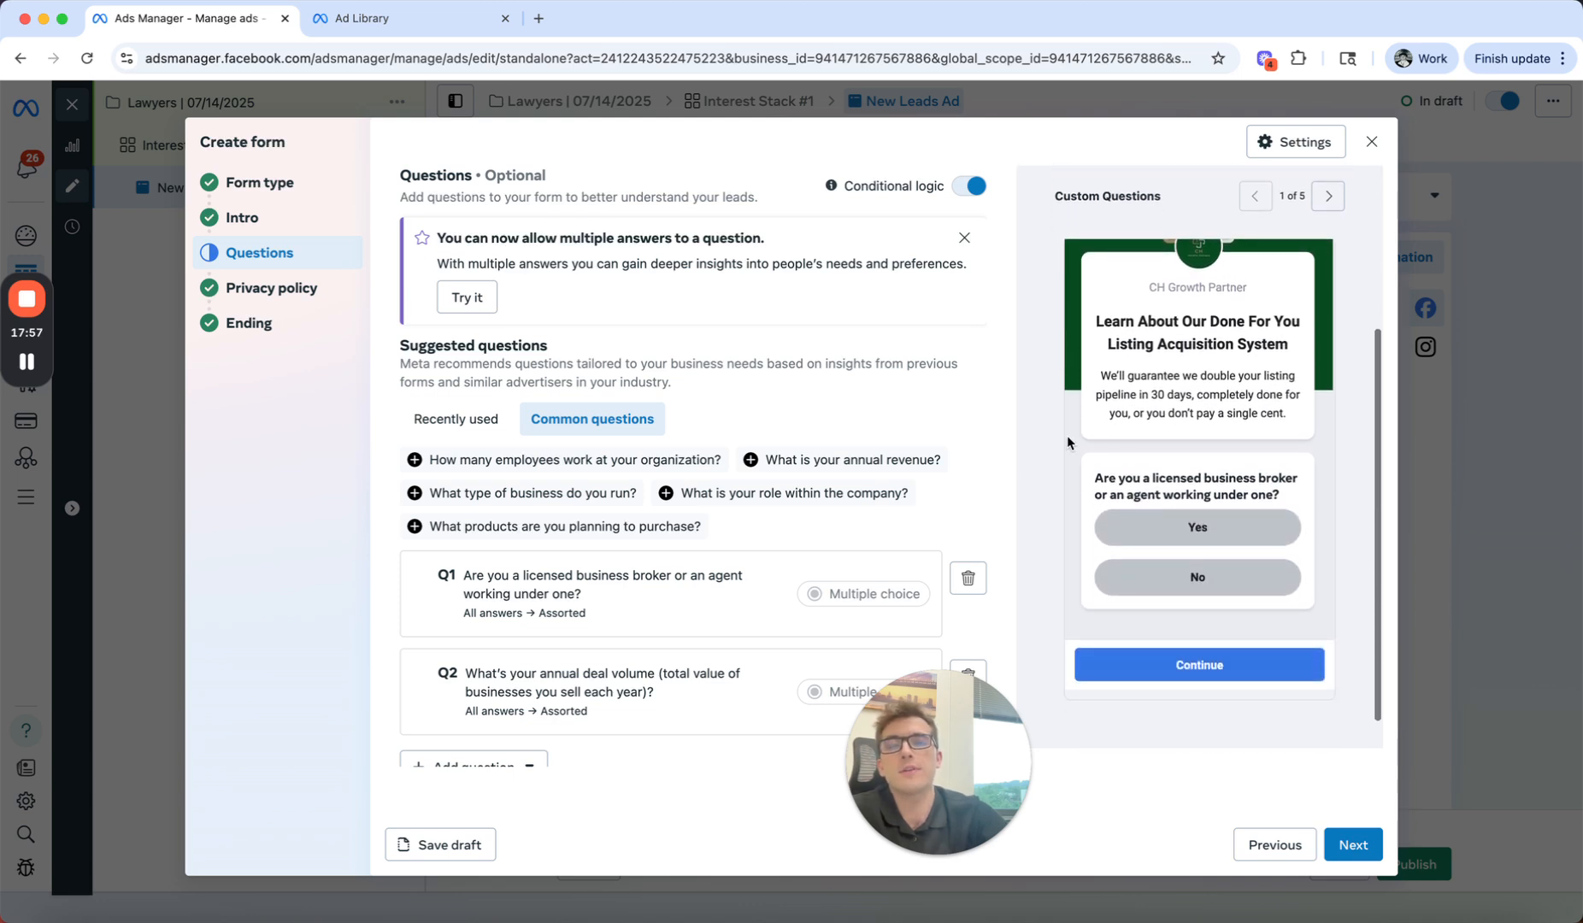
{"action": "scroll", "coordinate": [1070, 443], "scroll_direction": "up", "scroll_amount": 1}
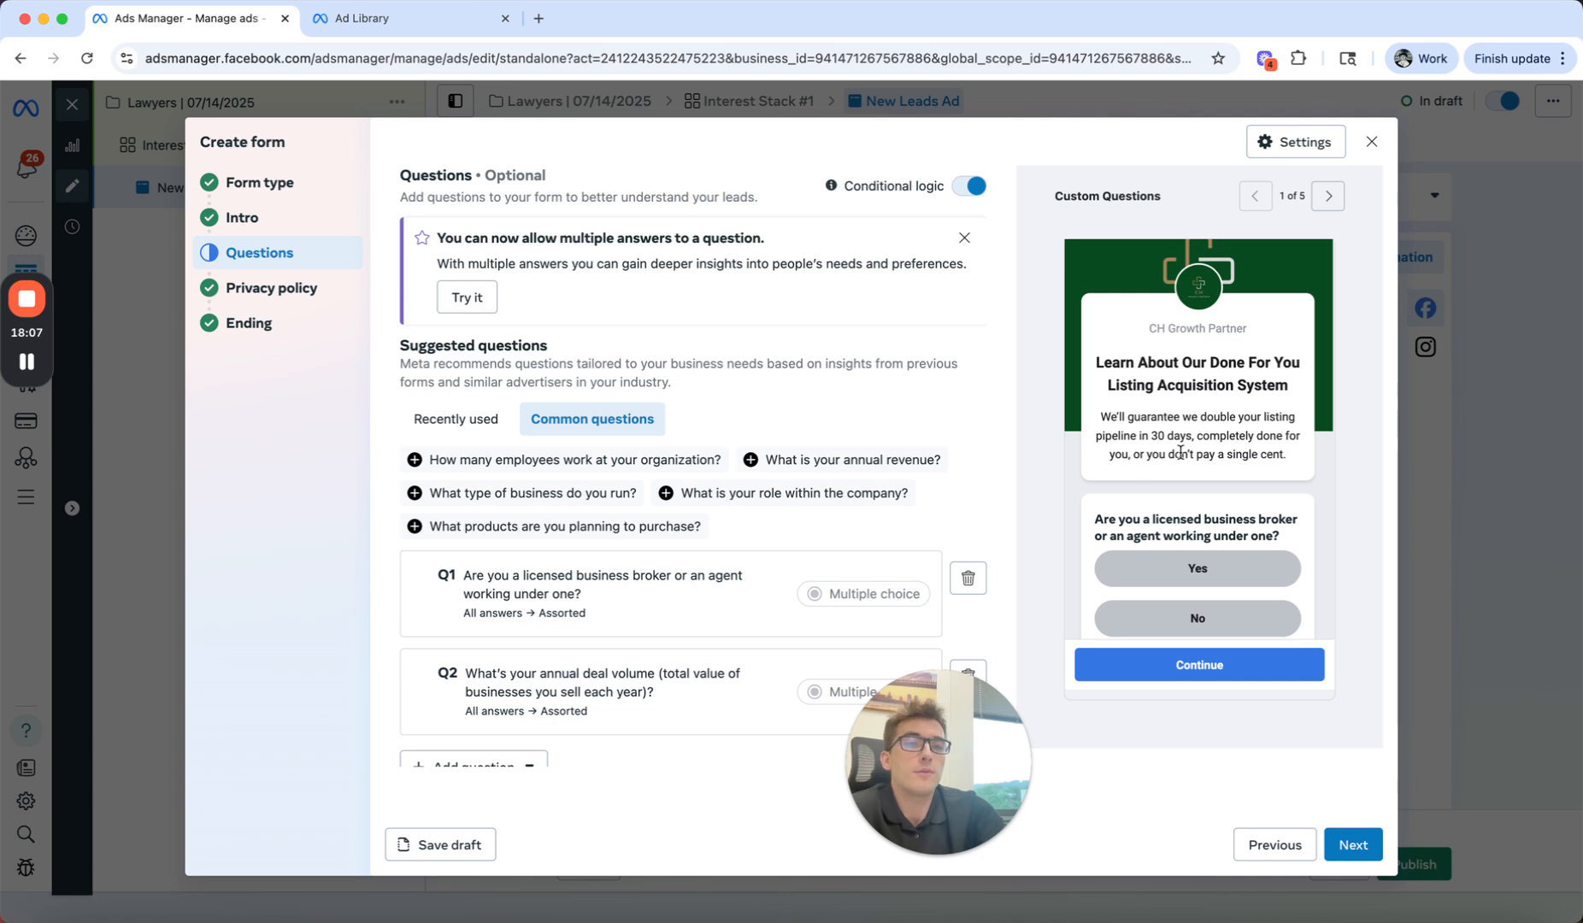
{"action": "scroll", "coordinate": [1180, 453], "scroll_direction": "down", "scroll_amount": 1}
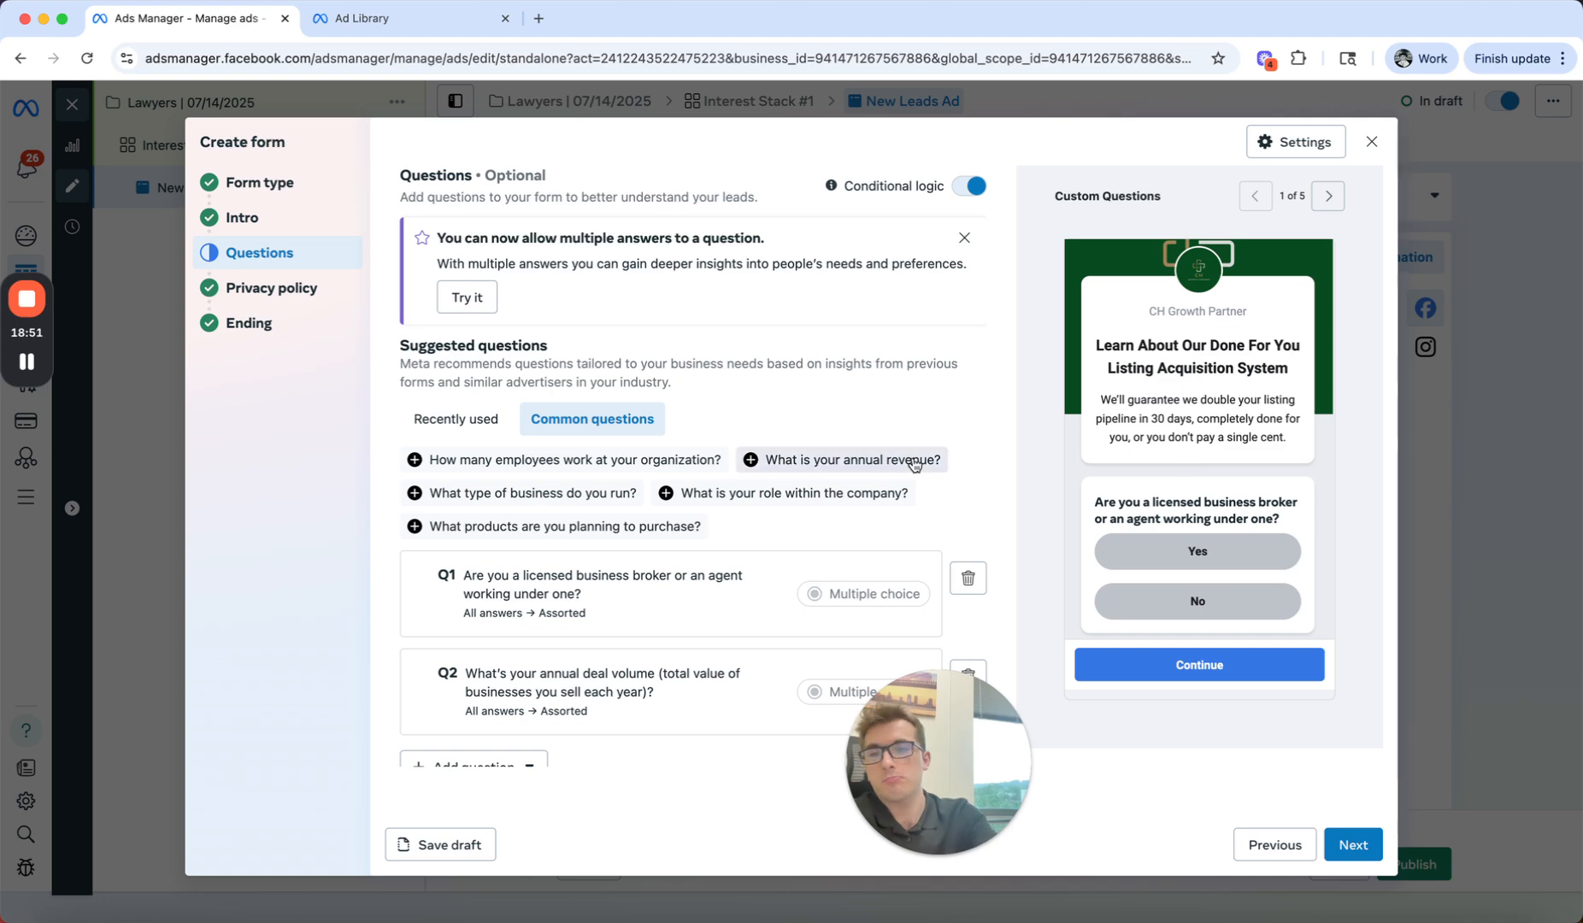
Step: Check the form's contact information fields and close the duplicated form without saving it
{"action": "scroll", "coordinate": [807, 502], "scroll_direction": "down", "scroll_amount": 6}
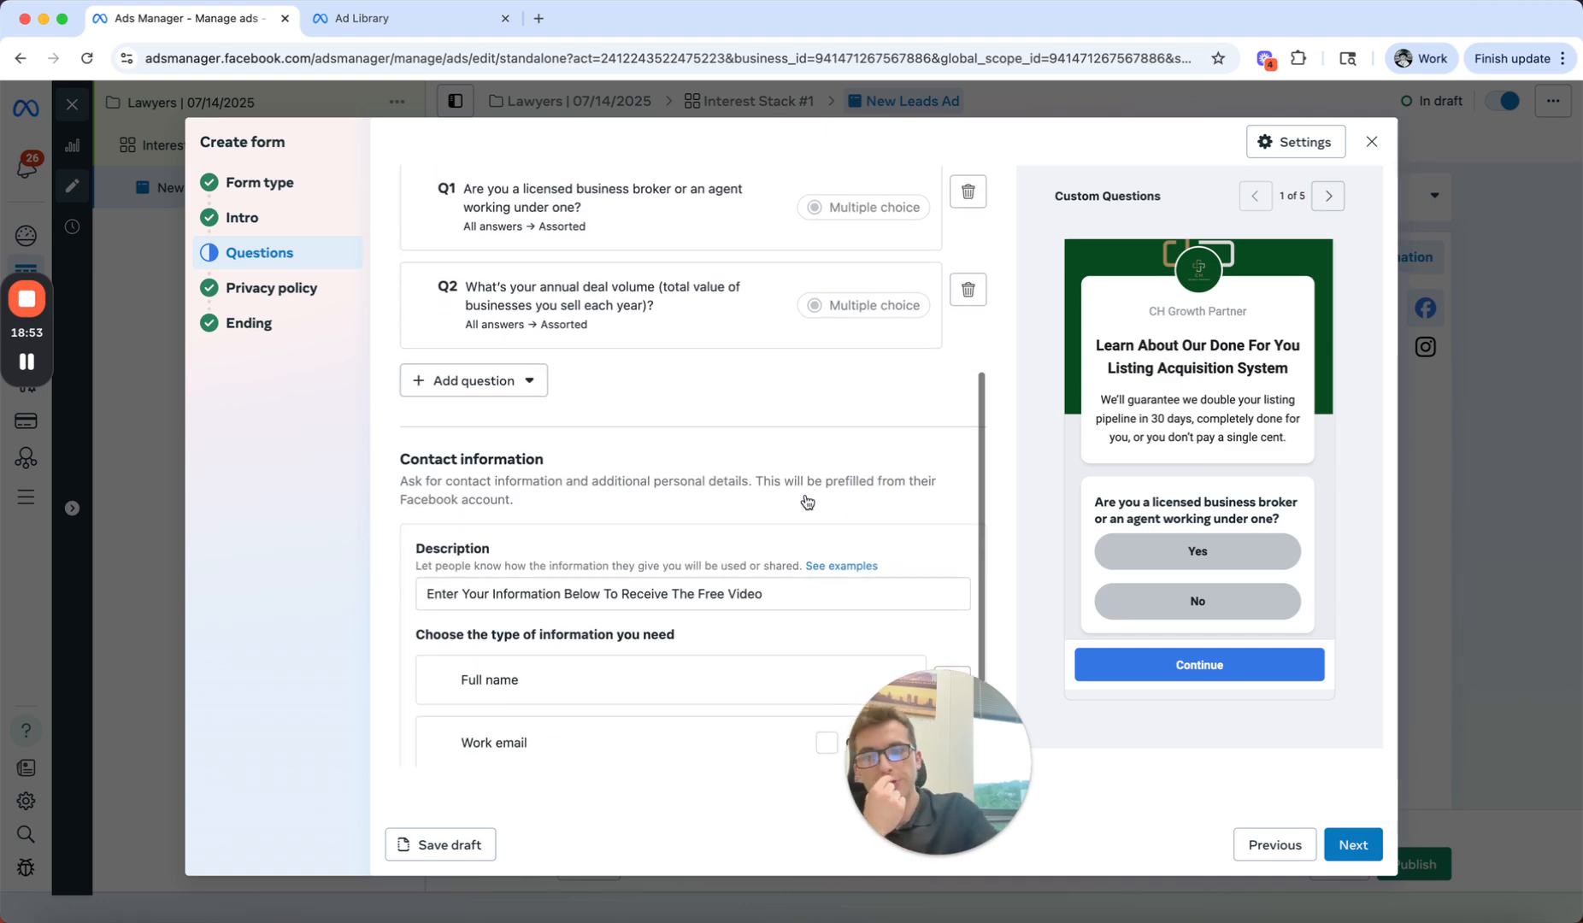
{"action": "left_click", "coordinate": [1372, 141]}
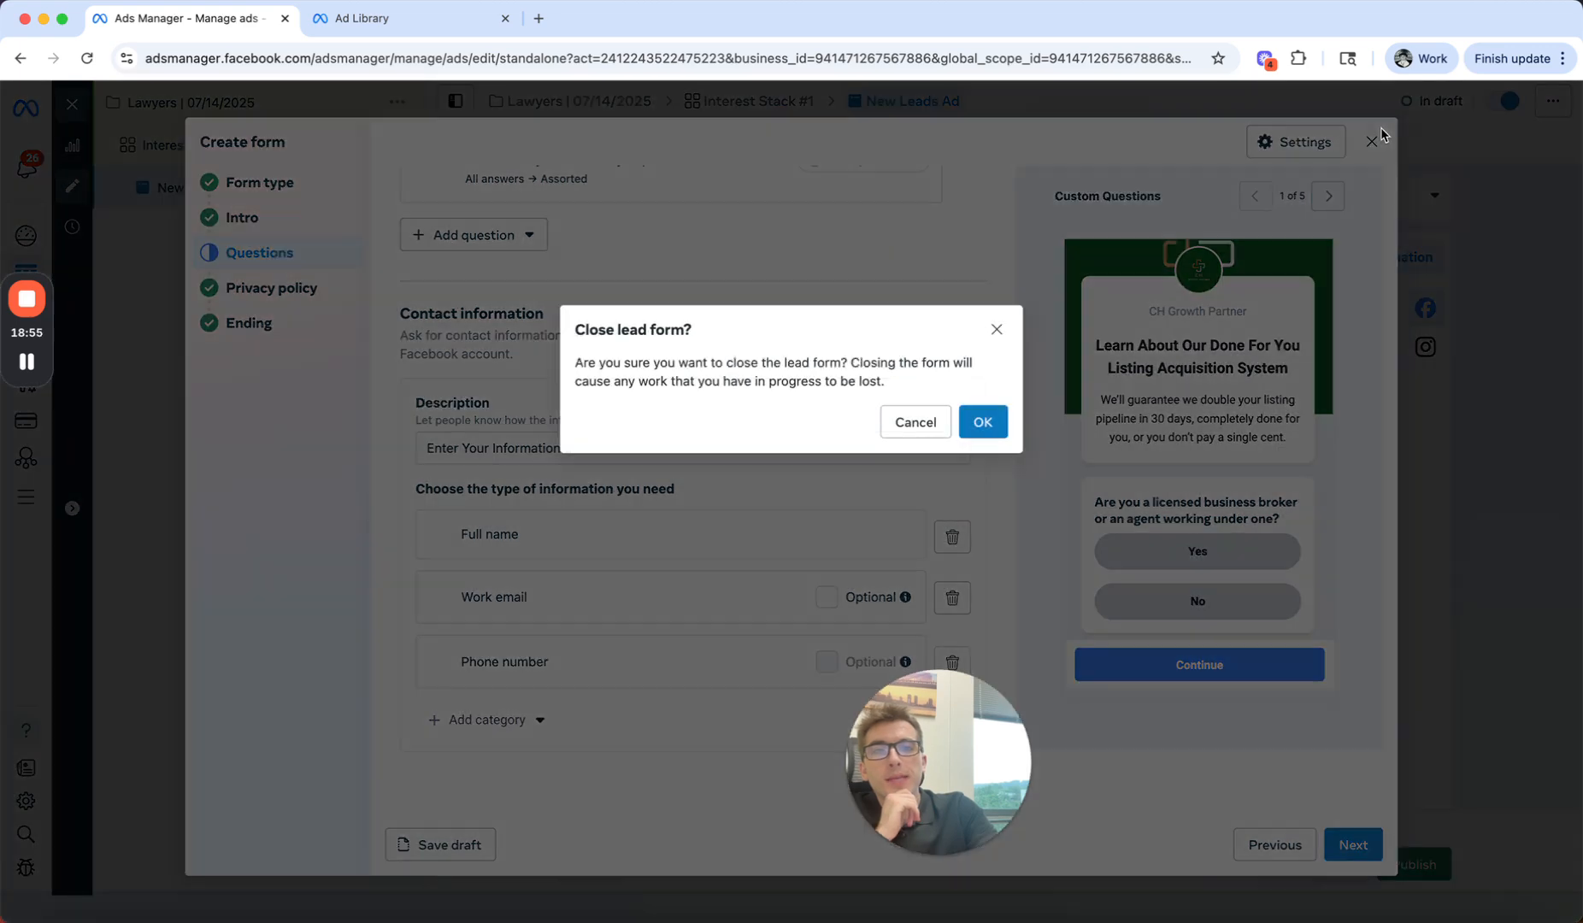
{"action": "left_click", "coordinate": [983, 423]}
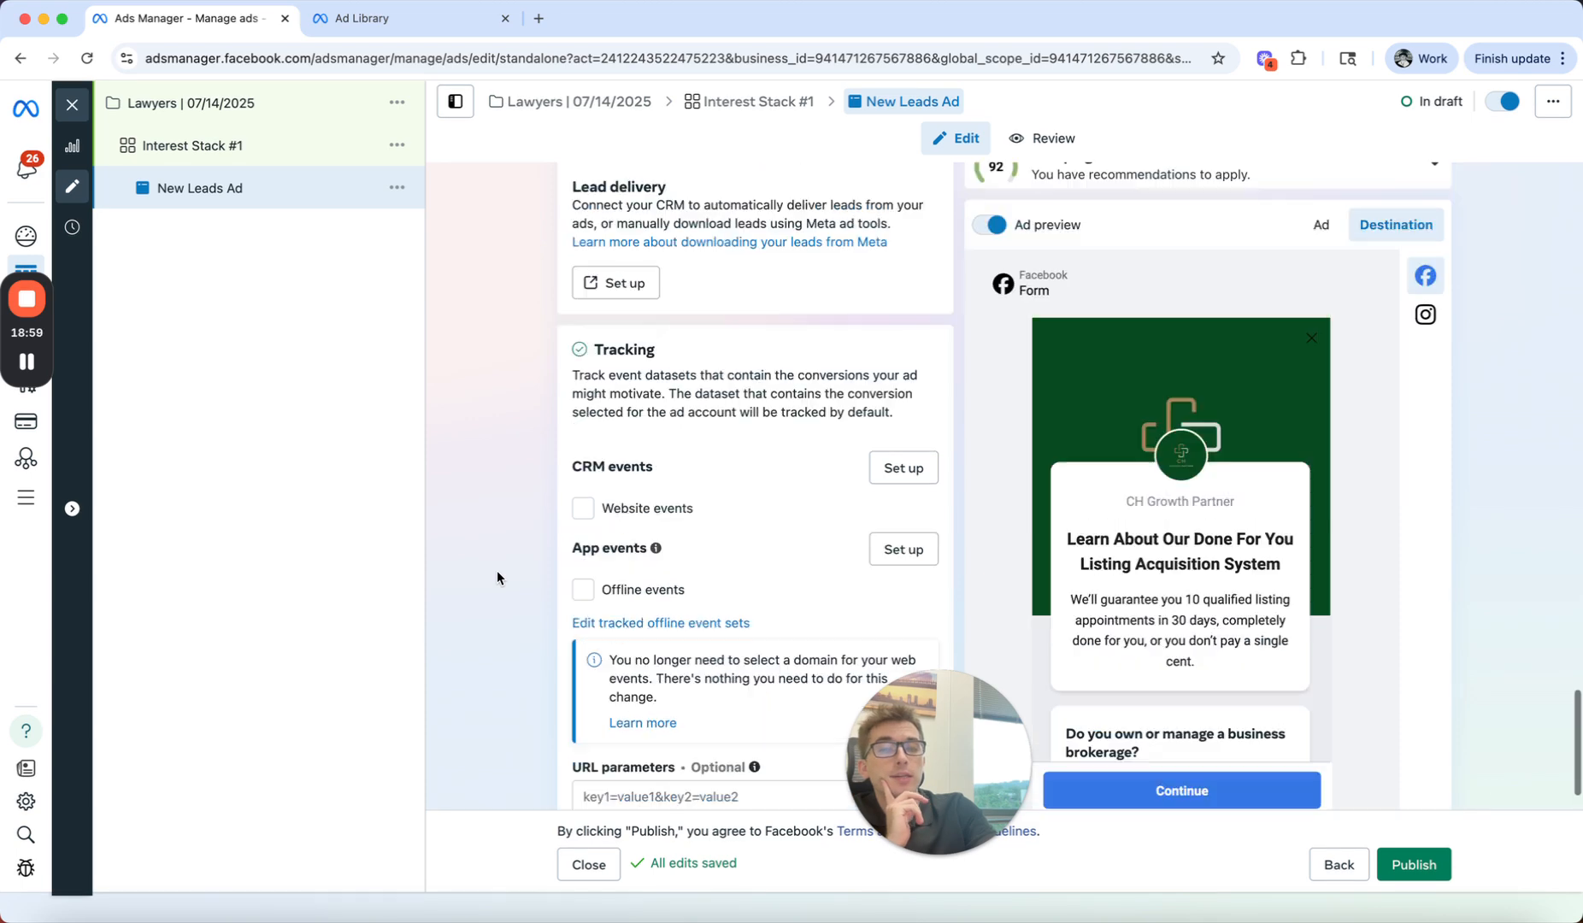
{"action": "scroll", "coordinate": [498, 570], "scroll_direction": "up", "scroll_amount": 12}
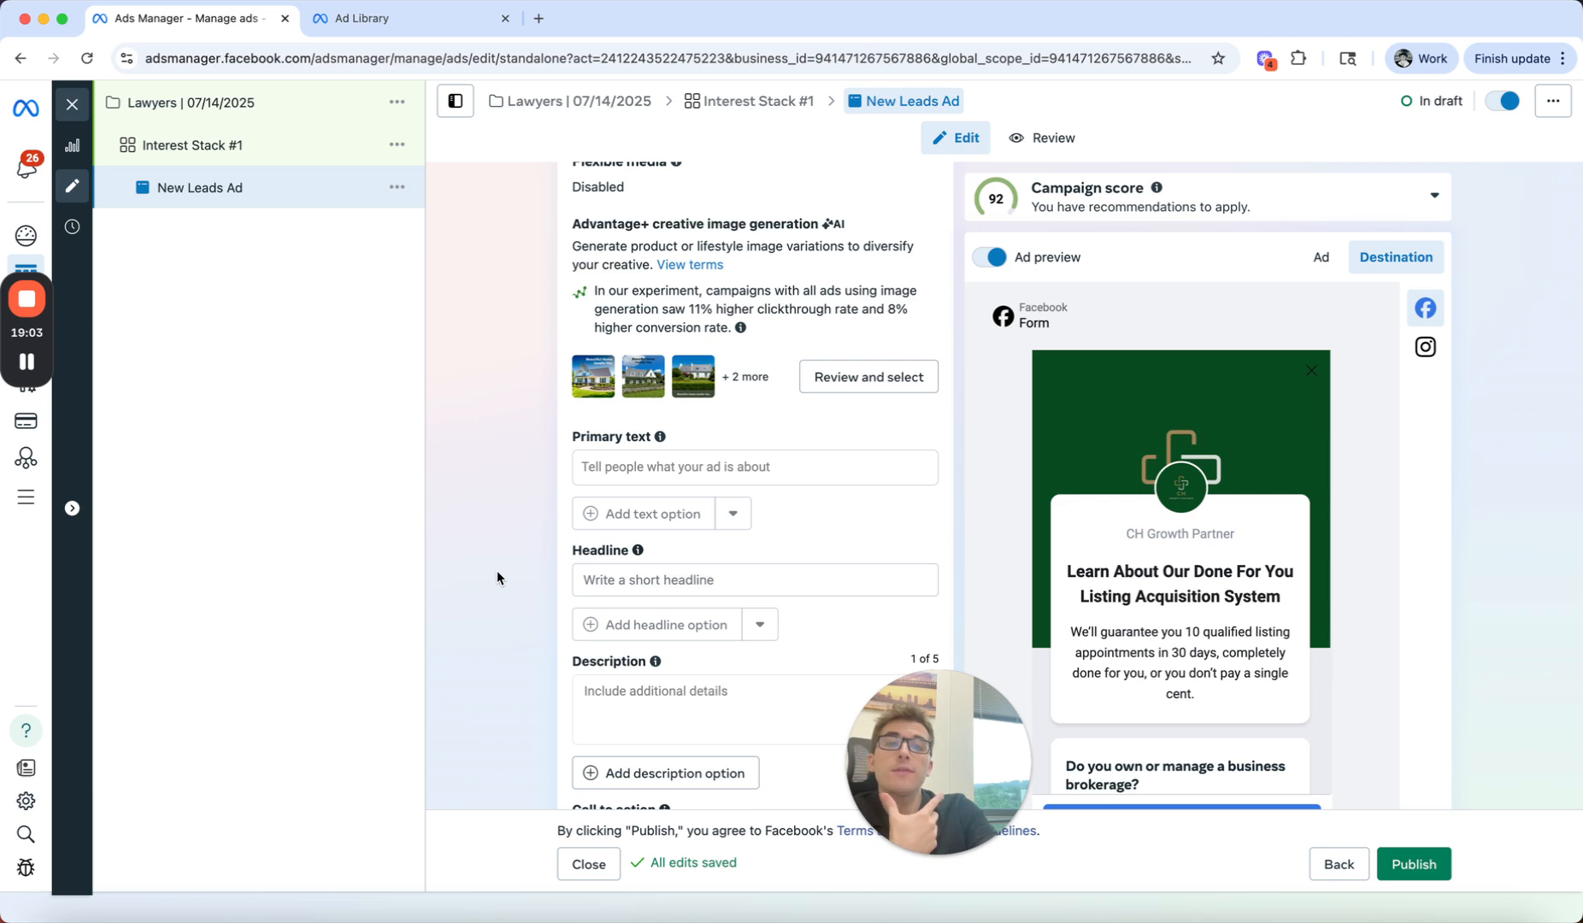
{"action": "scroll", "coordinate": [498, 570], "scroll_direction": "up", "scroll_amount": 5}
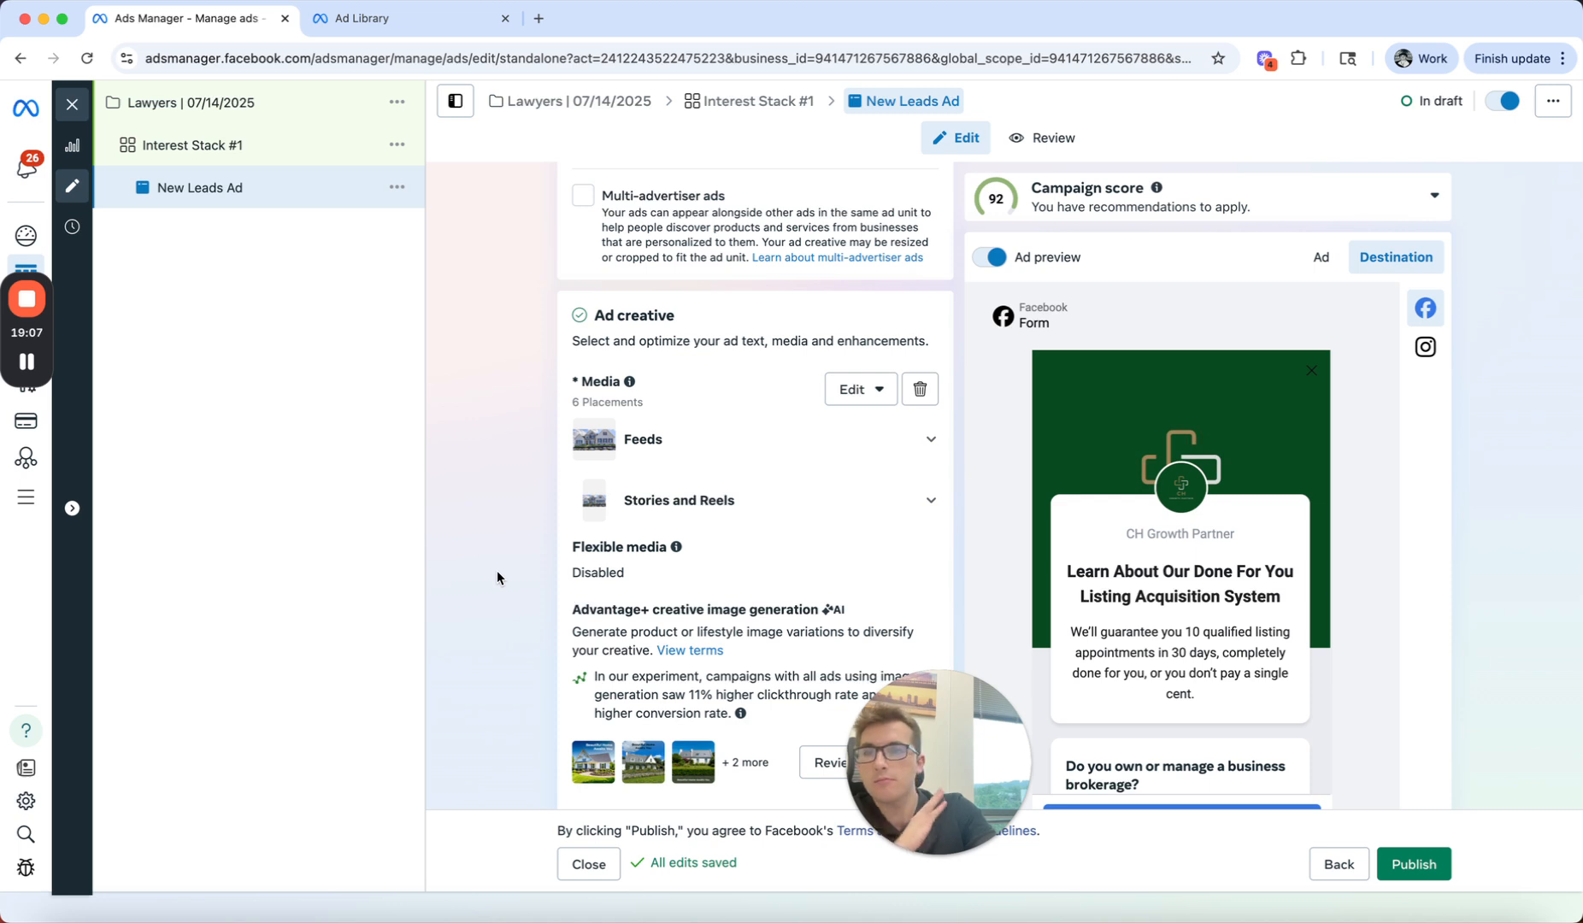
{"action": "scroll", "coordinate": [498, 570], "scroll_direction": "up", "scroll_amount": 3}
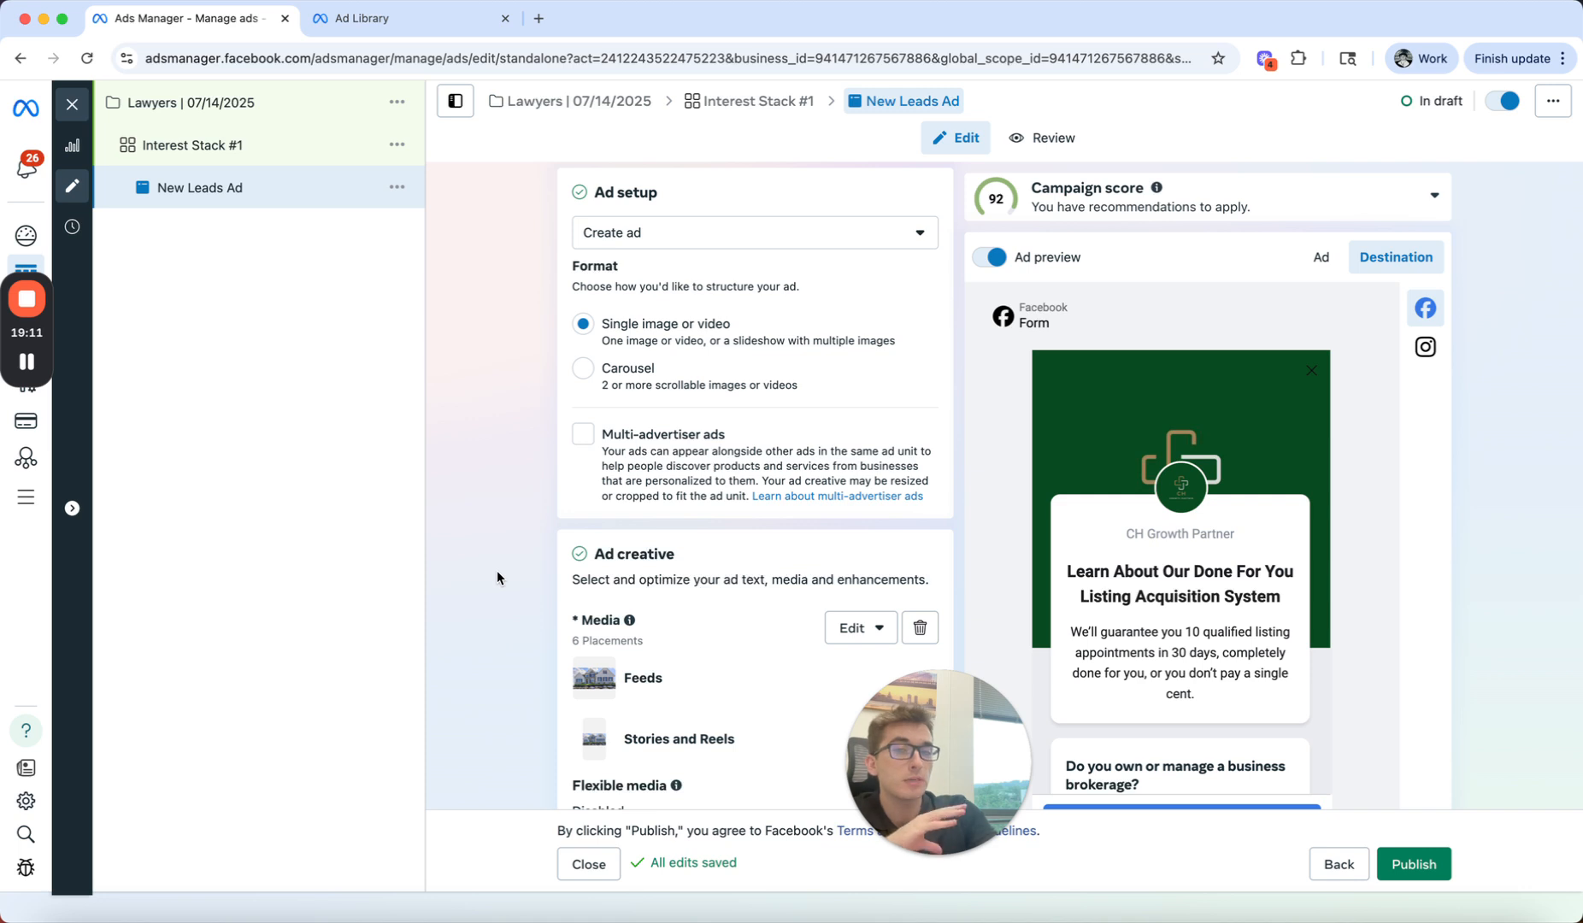
{"action": "scroll", "coordinate": [497, 572], "scroll_direction": "up", "scroll_amount": 6}
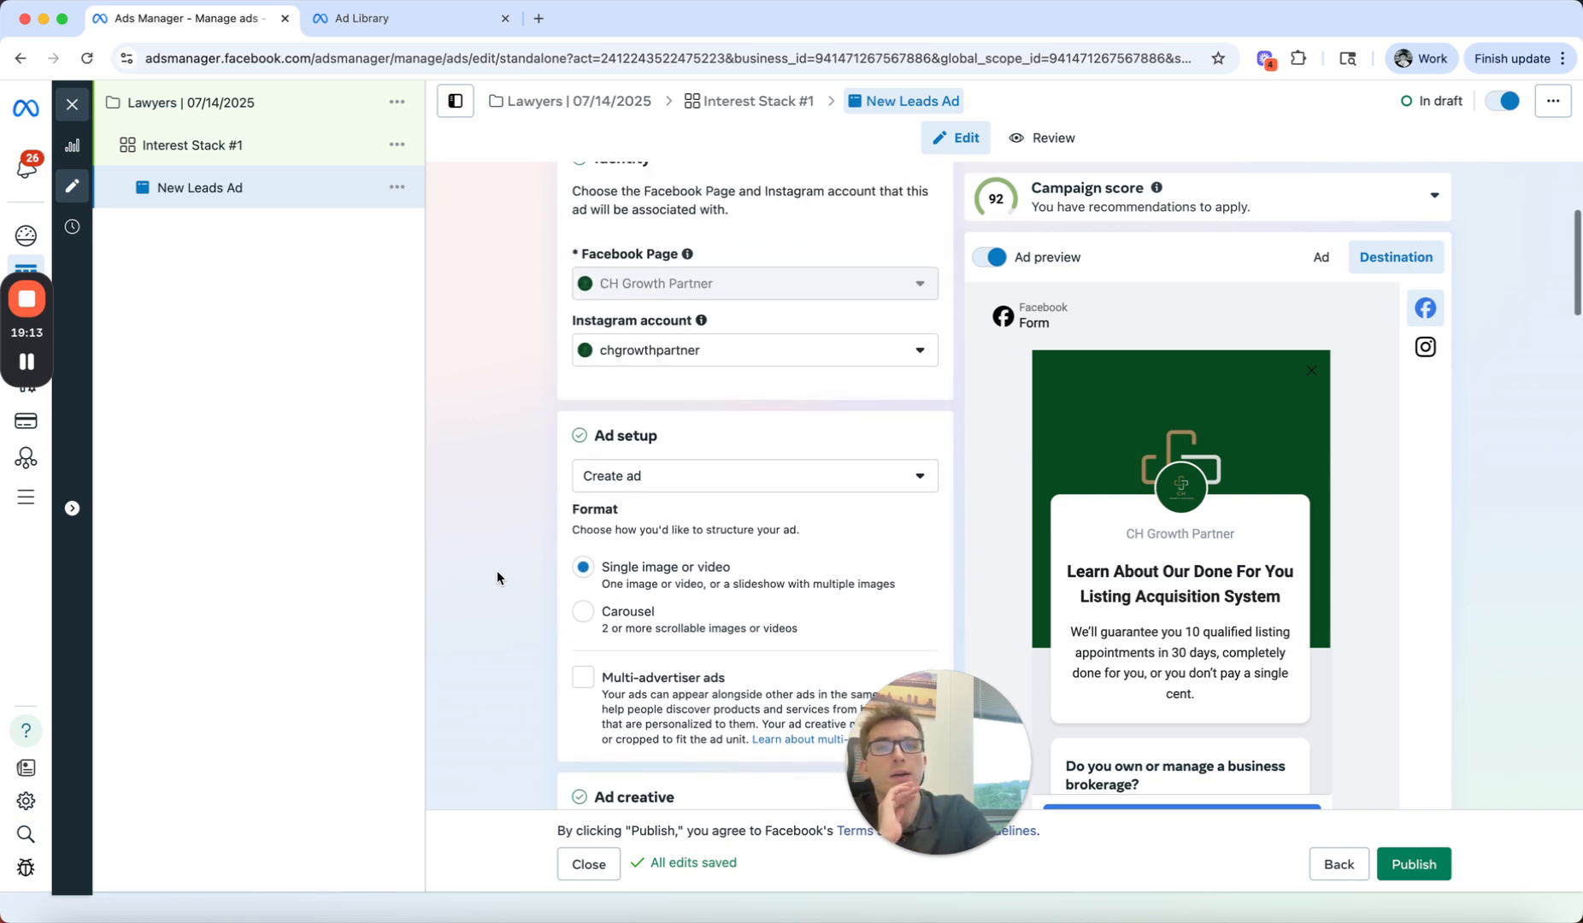
{"action": "scroll", "coordinate": [497, 570], "scroll_direction": "down", "scroll_amount": 8}
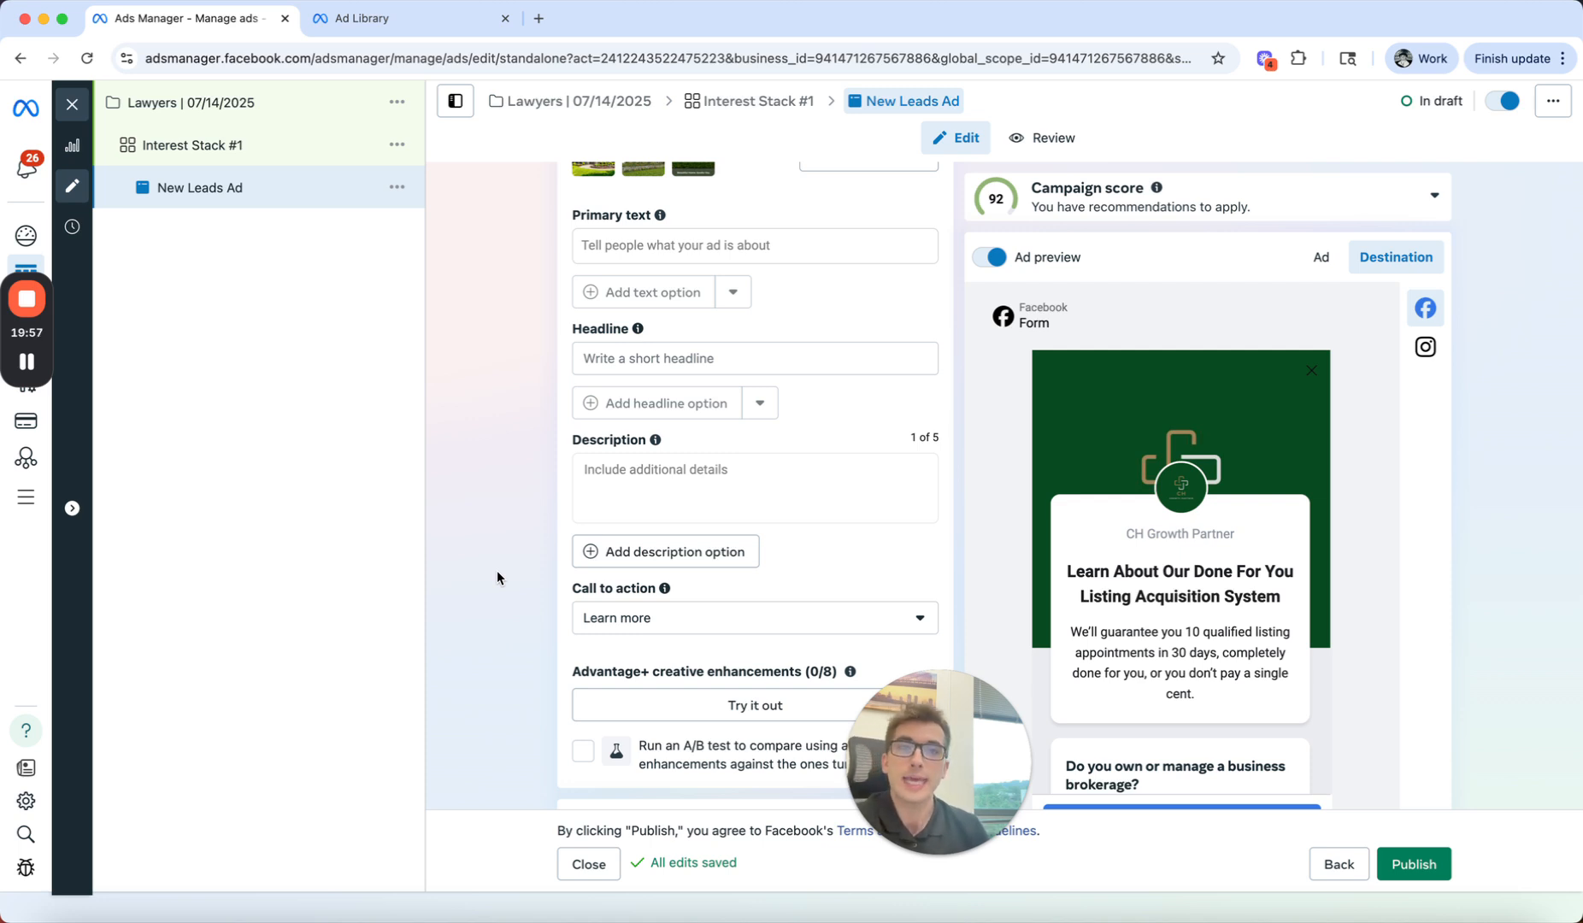
{"action": "mouse_move", "coordinate": [28, 301]}
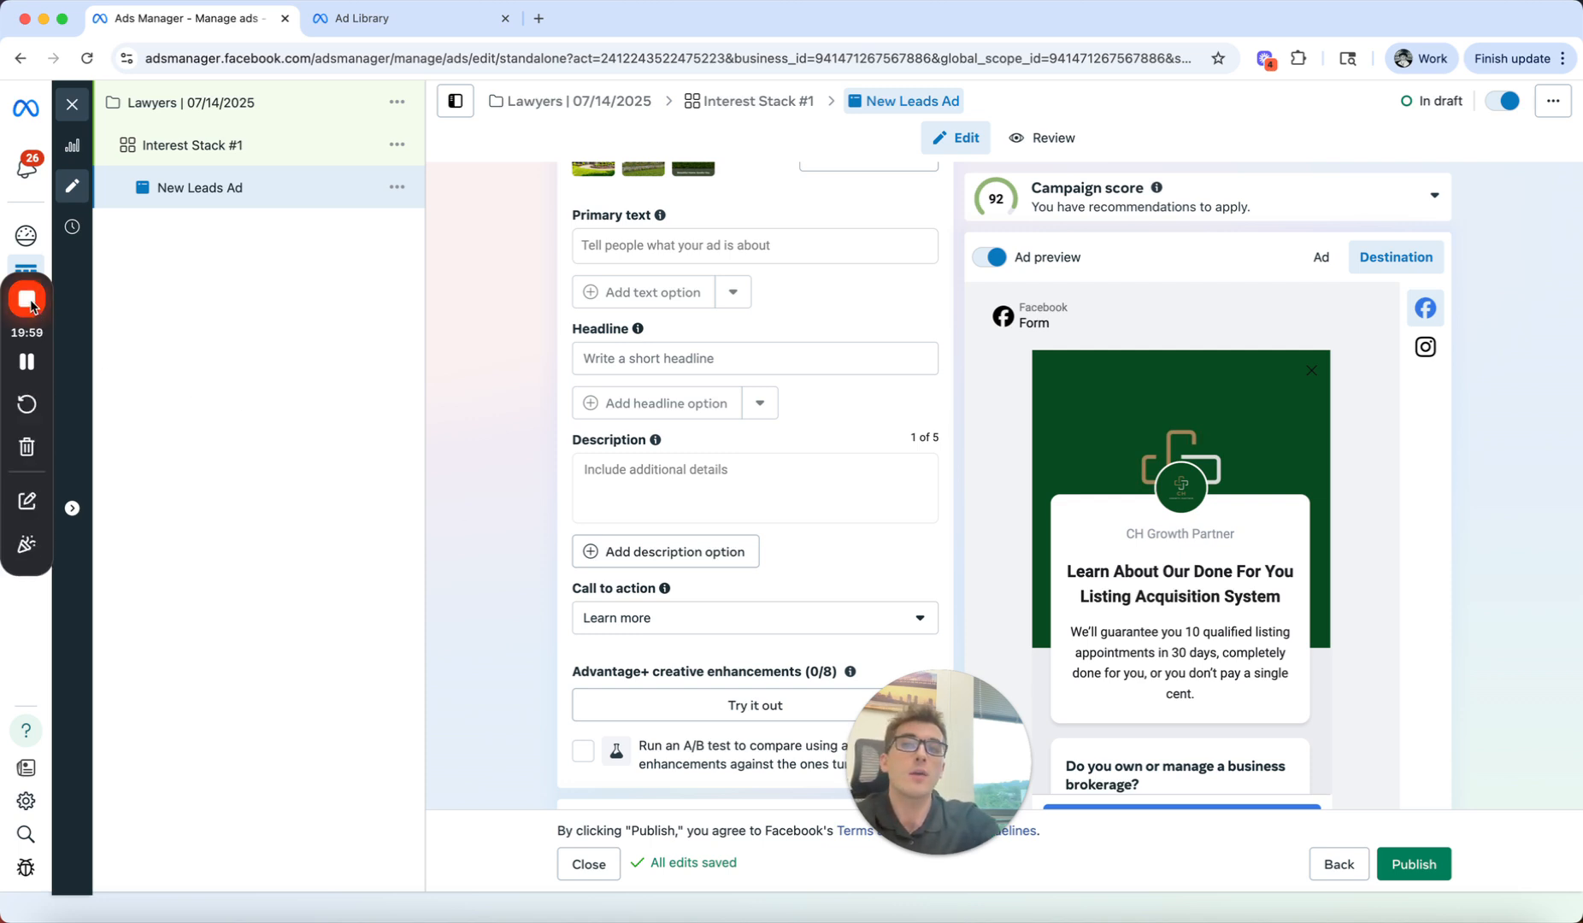